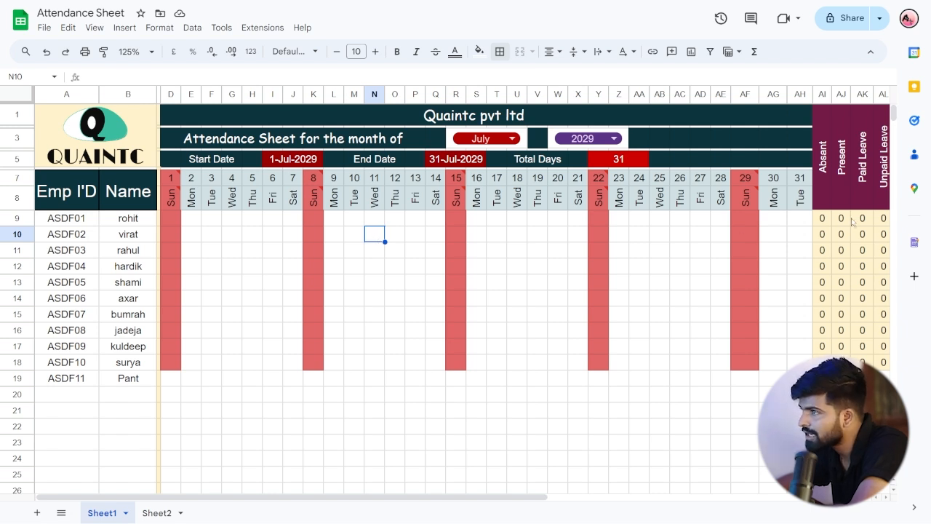
Mark row 10 present (P) on the 11th and 17th, and absent (A) on the 19th
type("P")
key("Return")
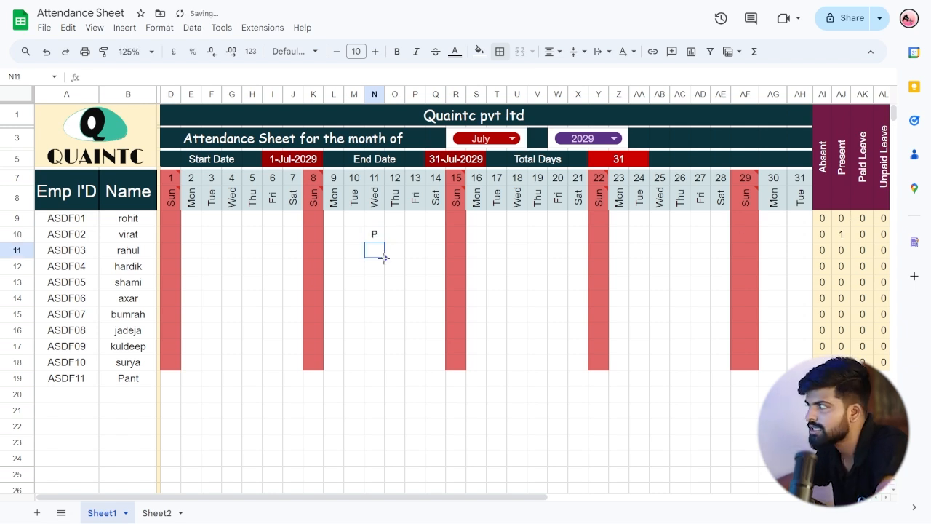
left_click(502, 237)
type("P")
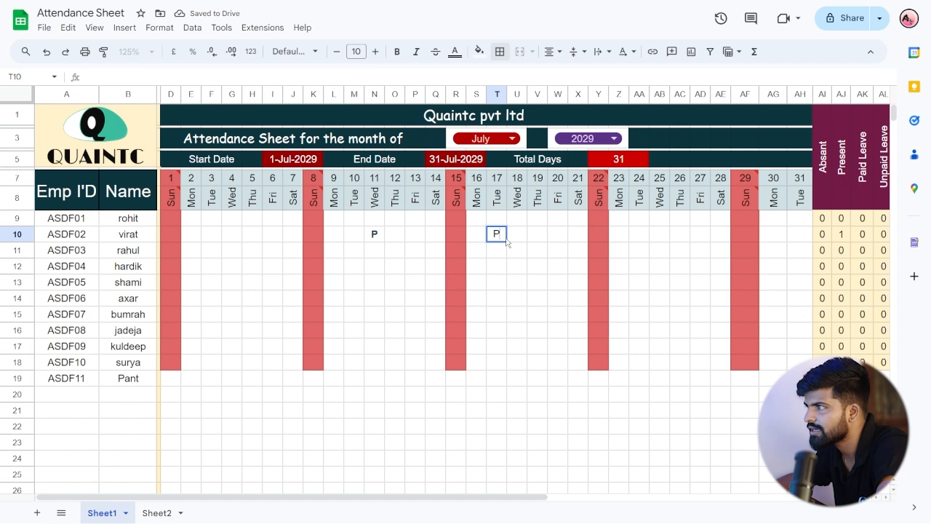
left_click(532, 239)
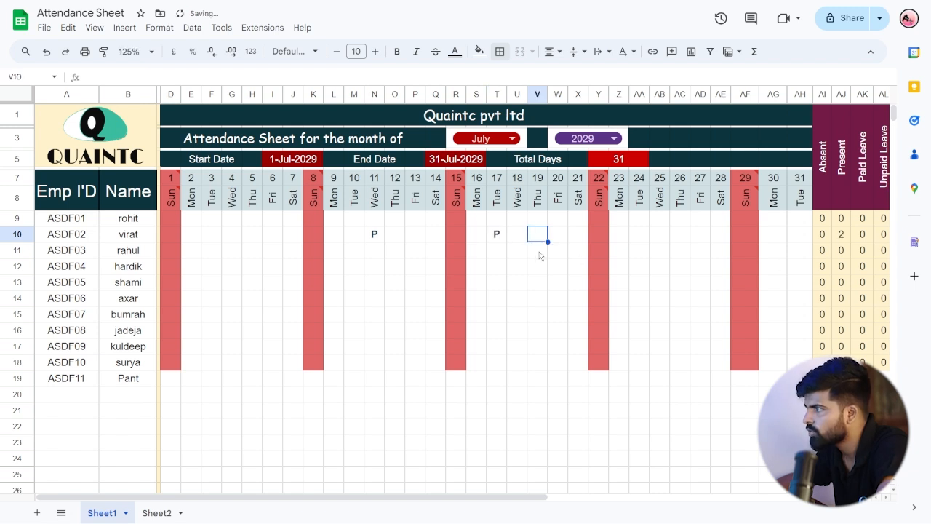
type("A")
key("Return")
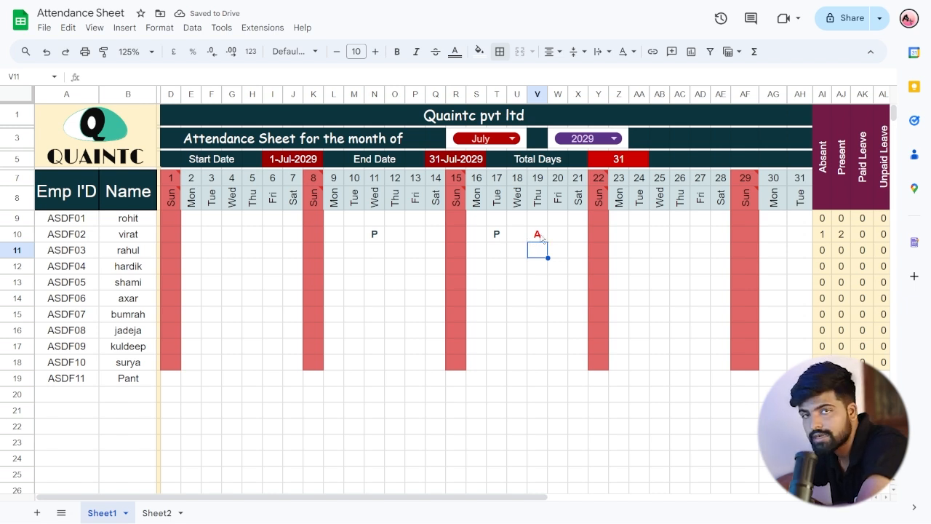
Record paid leave (PL) on the 25th and unpaid leave (UL) on the 27th in row 10
left_click(656, 236)
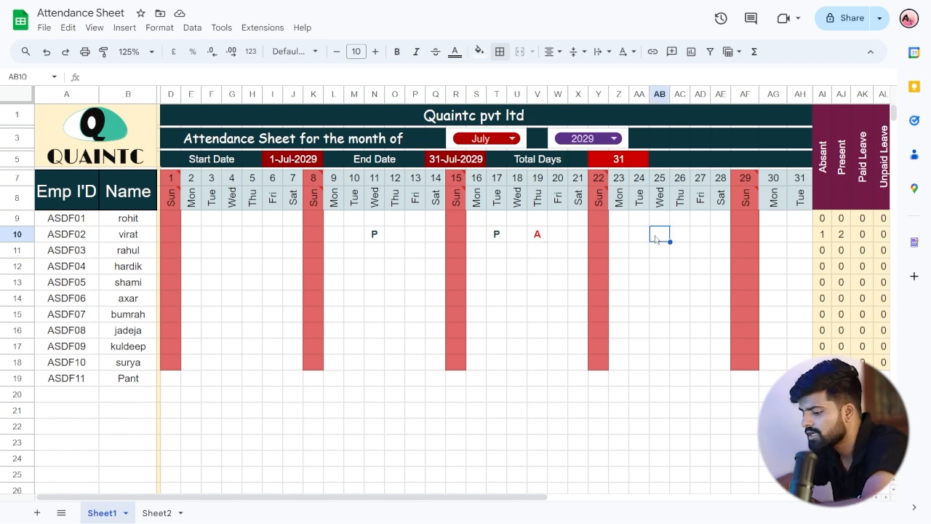
type("PL")
key("Return")
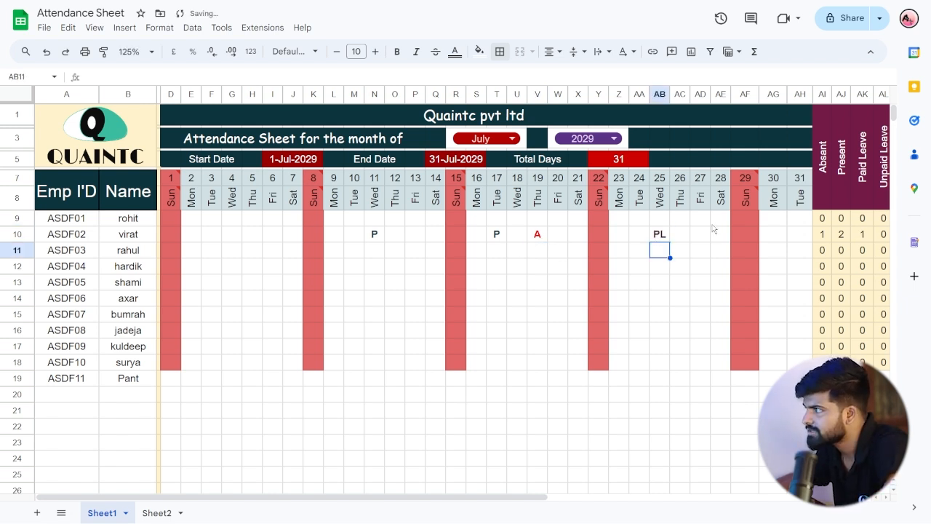
left_click(700, 234)
type("UL")
key("Return")
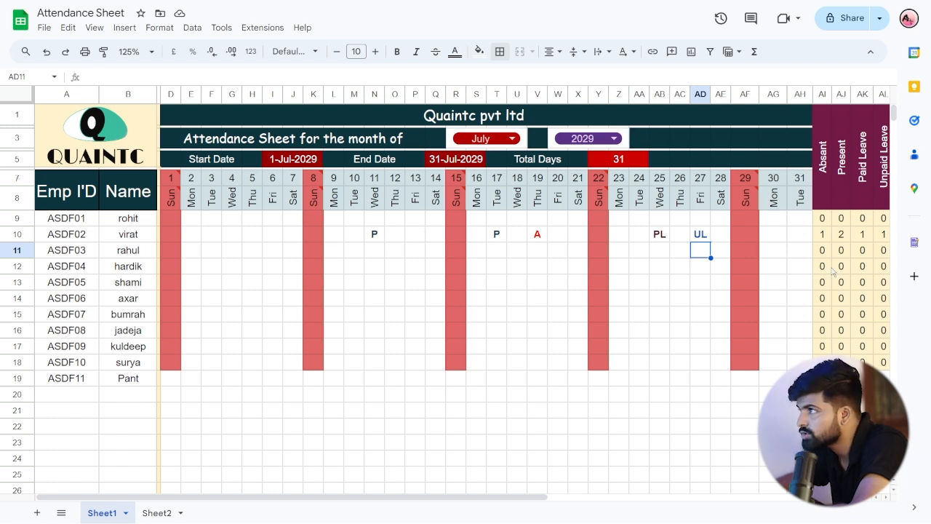
Change the attendance sheet's month to September and its year to 2027
left_click(505, 139)
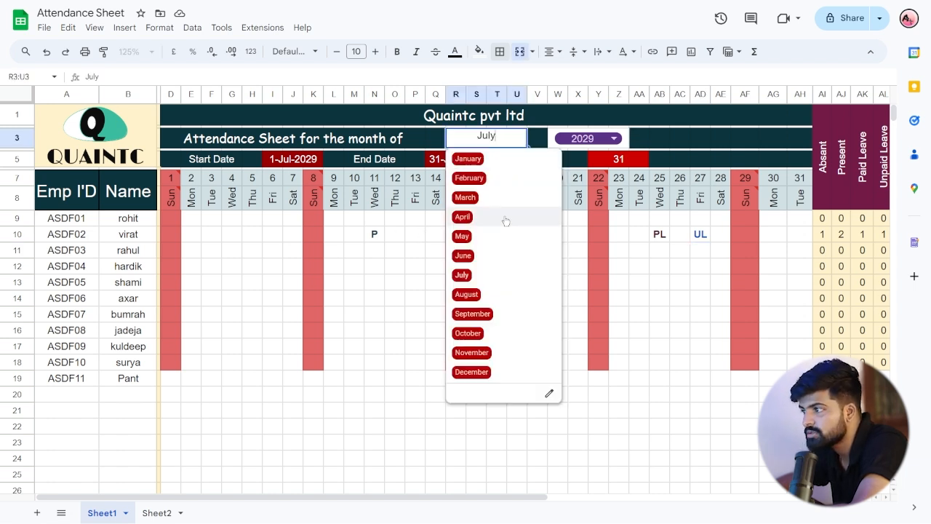
left_click(473, 313)
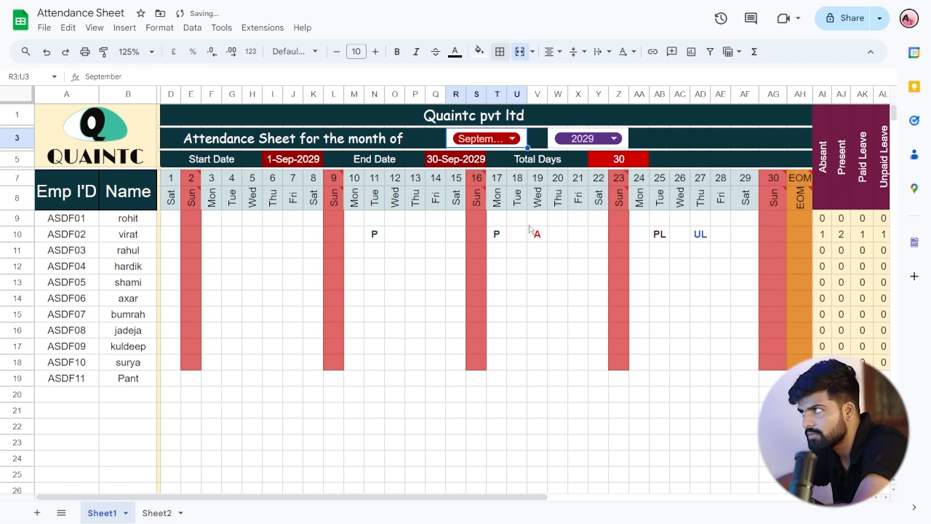
left_click(613, 139)
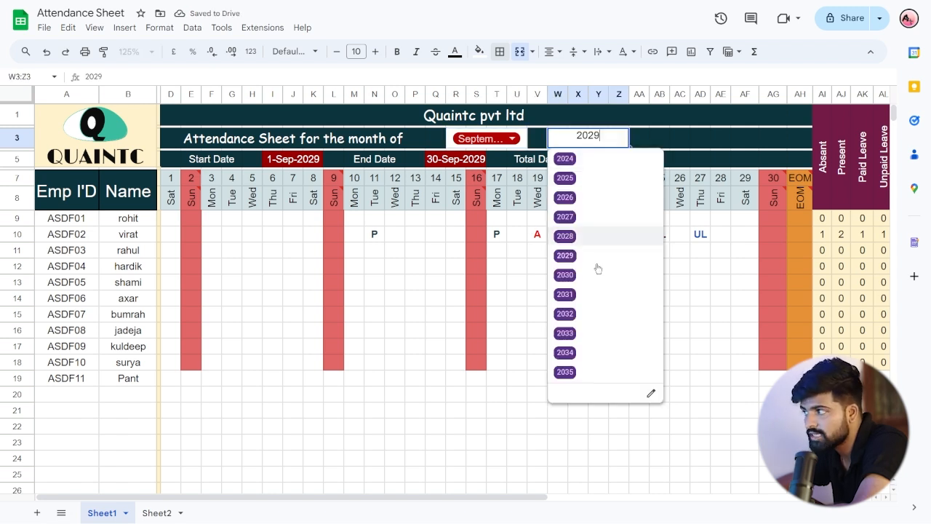
left_click(587, 216)
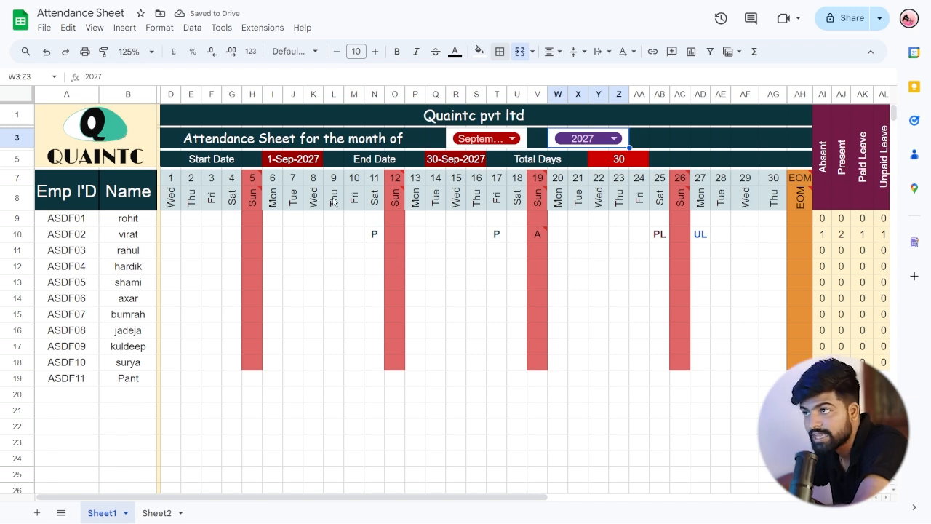
Clear the invalid attendance entry in row 10 on Sunday the 19th
mouse_move(538, 238)
left_click(538, 237)
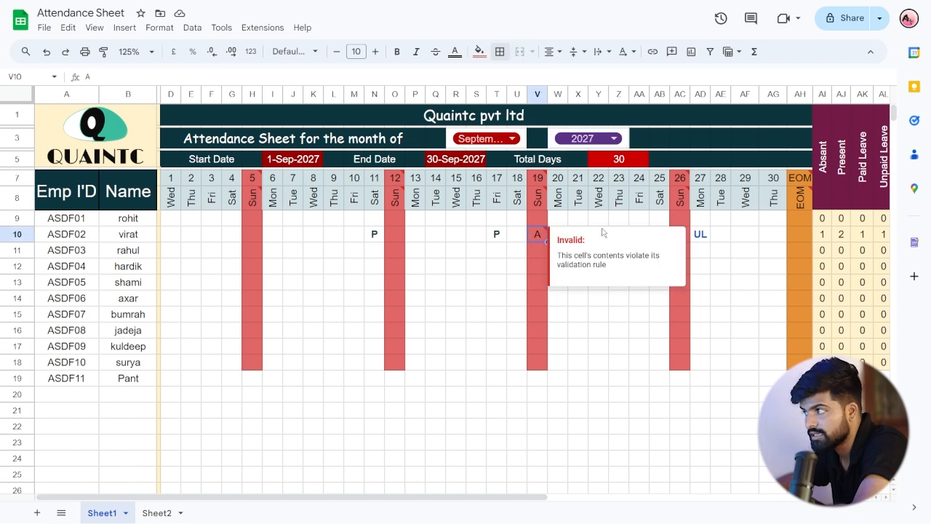
key("Delete")
left_click(513, 268)
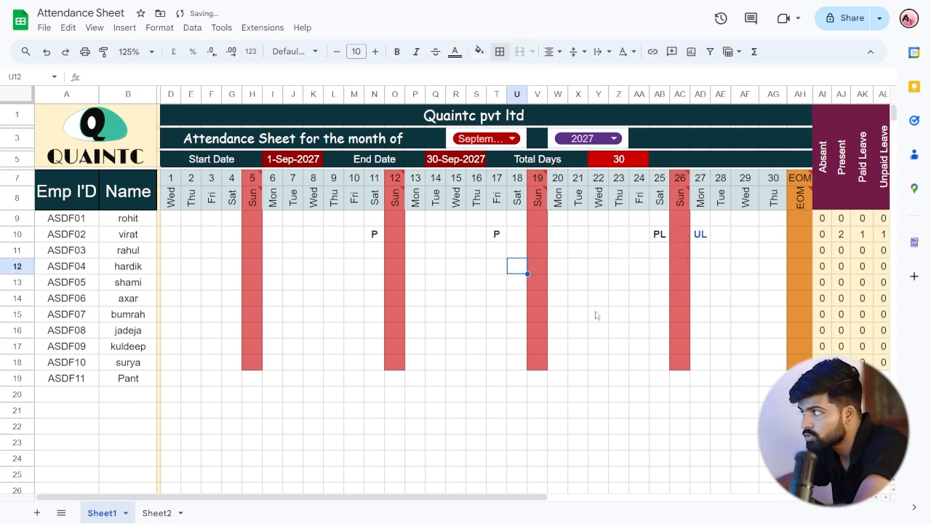
Try to enter P in Sunday cell O16 and in cell AH17 of the EOM column
left_click(394, 331)
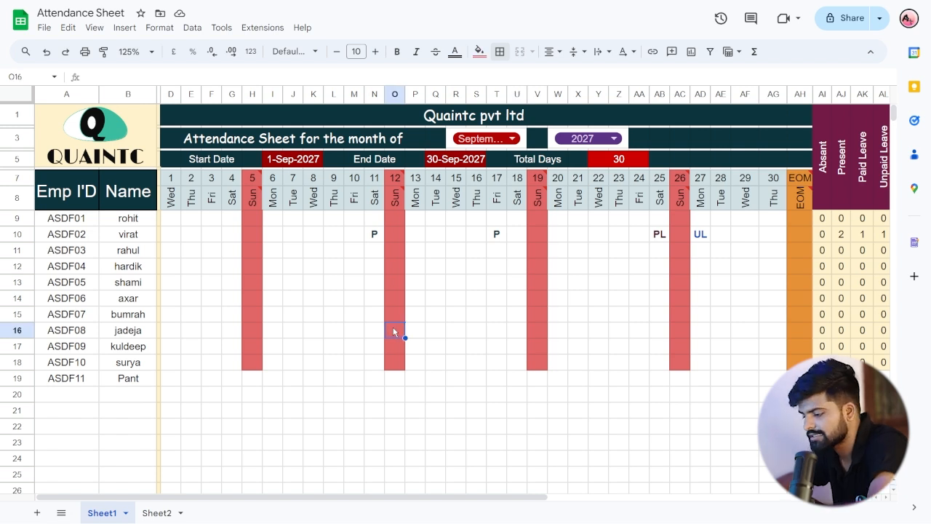
type("P")
key("Return")
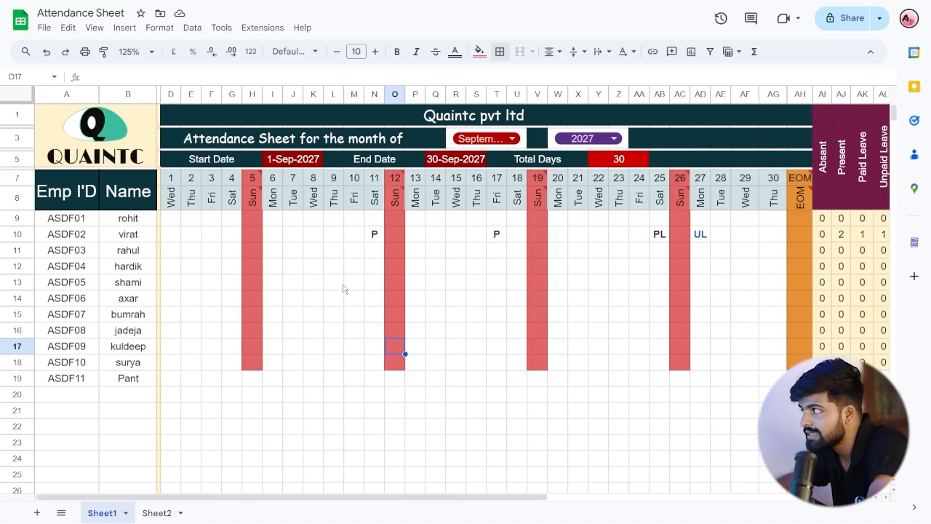
left_click(796, 345)
type("P")
key("Return")
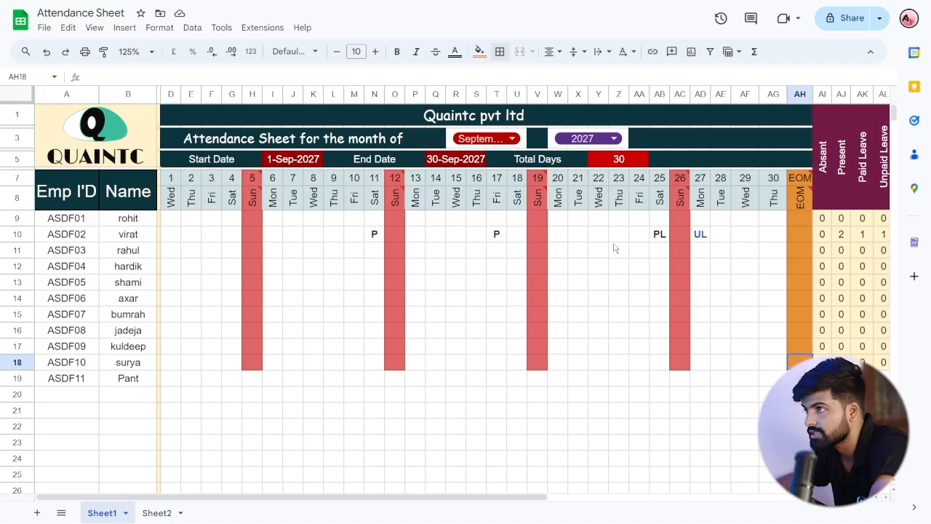
left_click(622, 217)
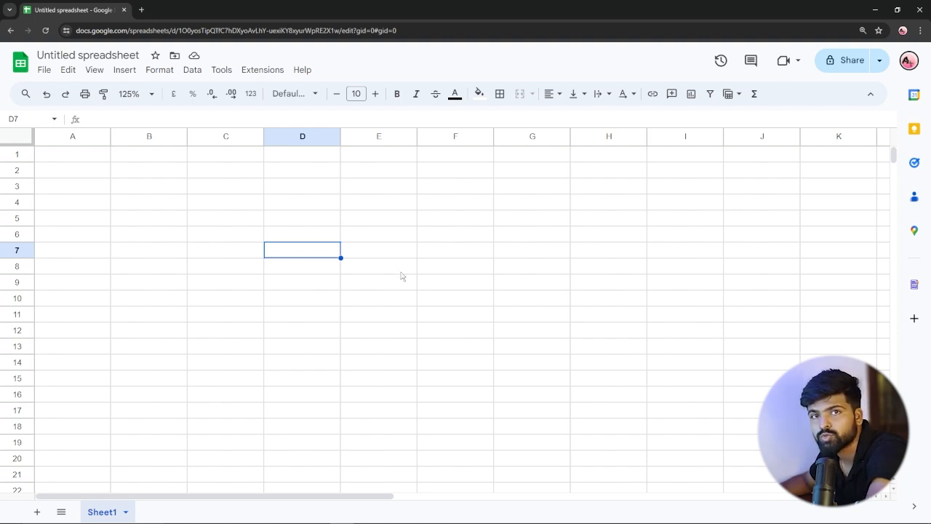
Insert 20 columns to the right of column Z in the blank spreadsheet
left_click_drag(314, 500, 831, 514)
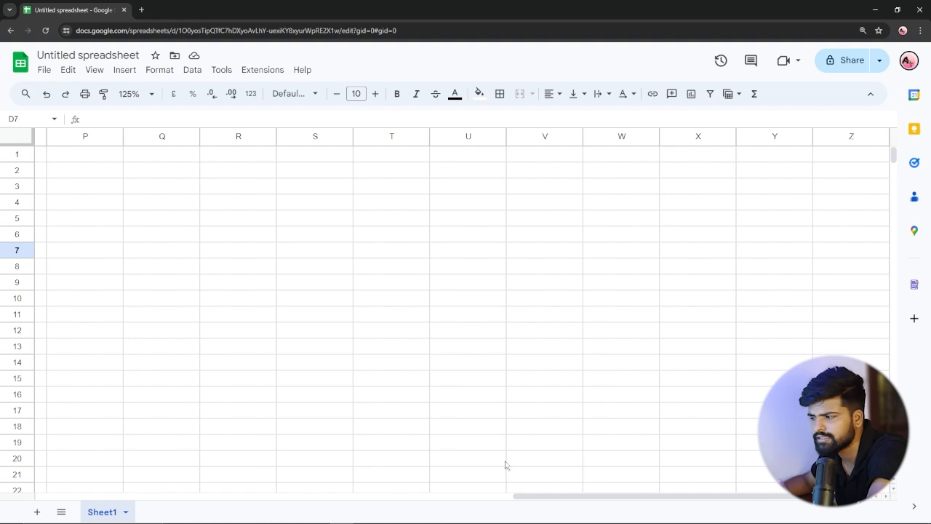
left_click_drag(539, 498, 249, 497)
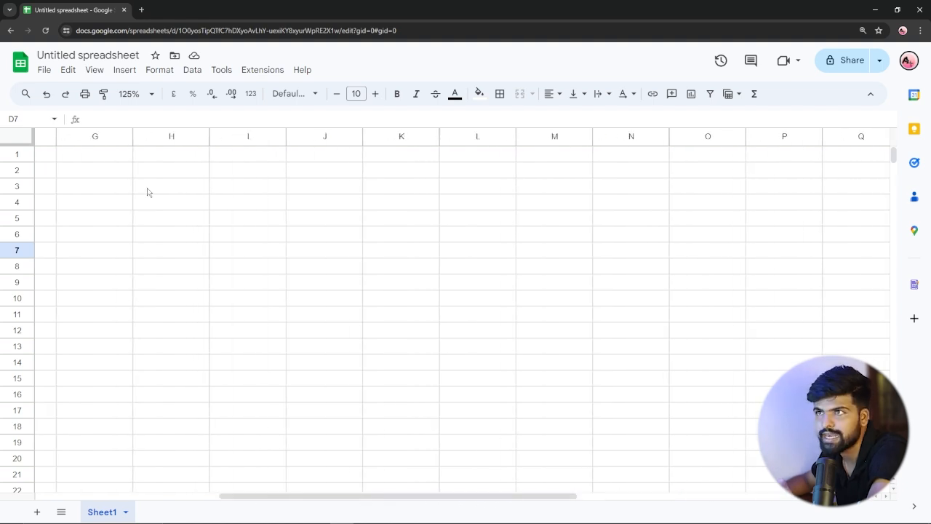
left_click_drag(83, 136, 930, 149)
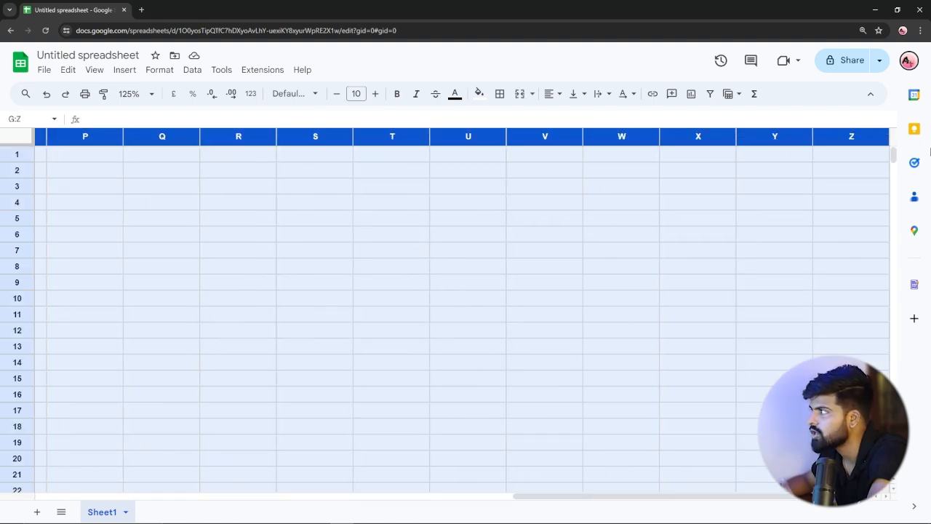
right_click(618, 144)
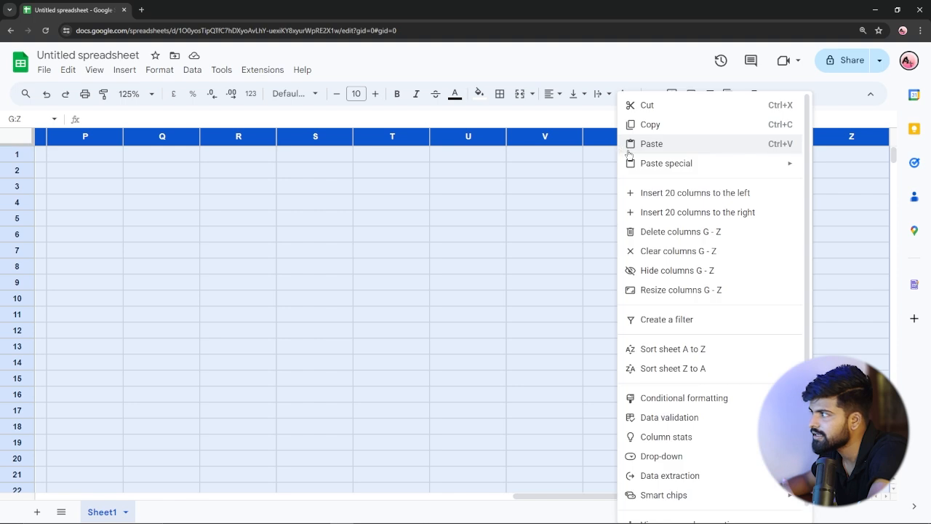
left_click(675, 212)
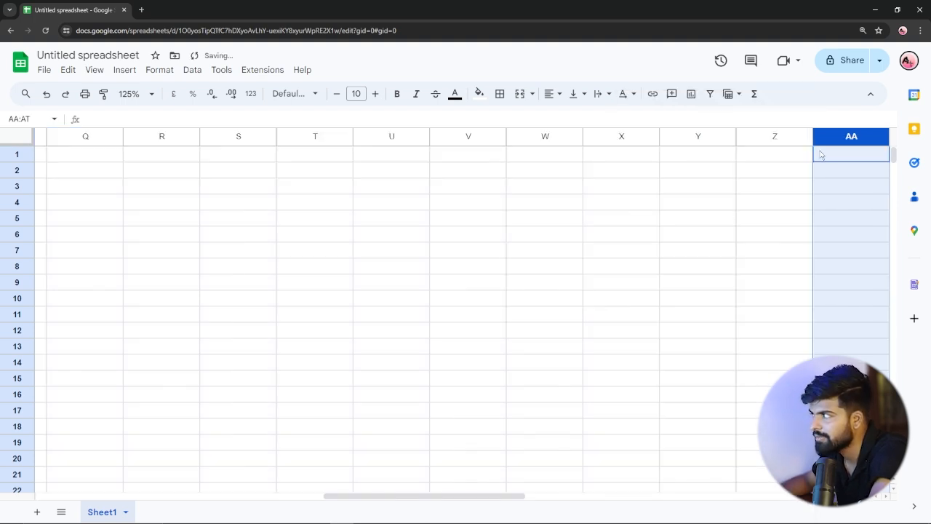
Narrow columns D through AK together to one small uniform width for the daily attendance cells
left_click_drag(443, 498, 135, 497)
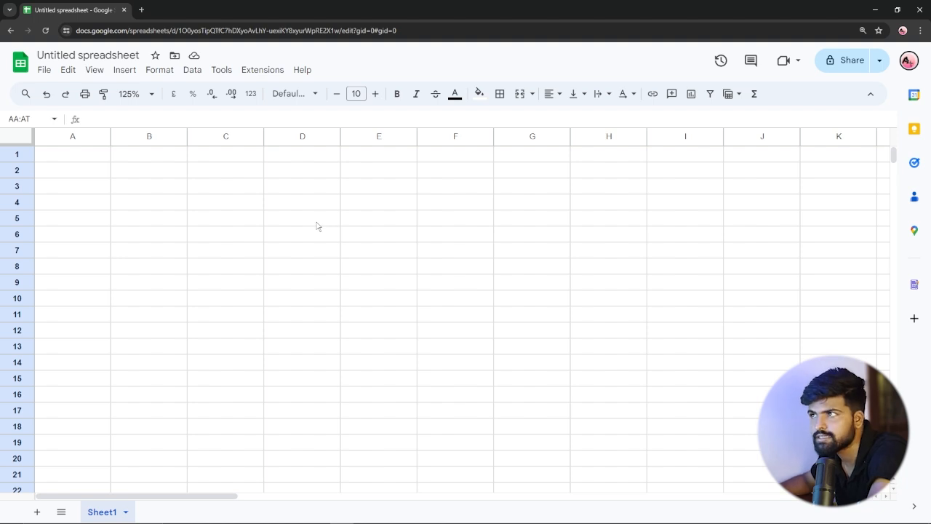
left_click_drag(297, 138, 151, 181)
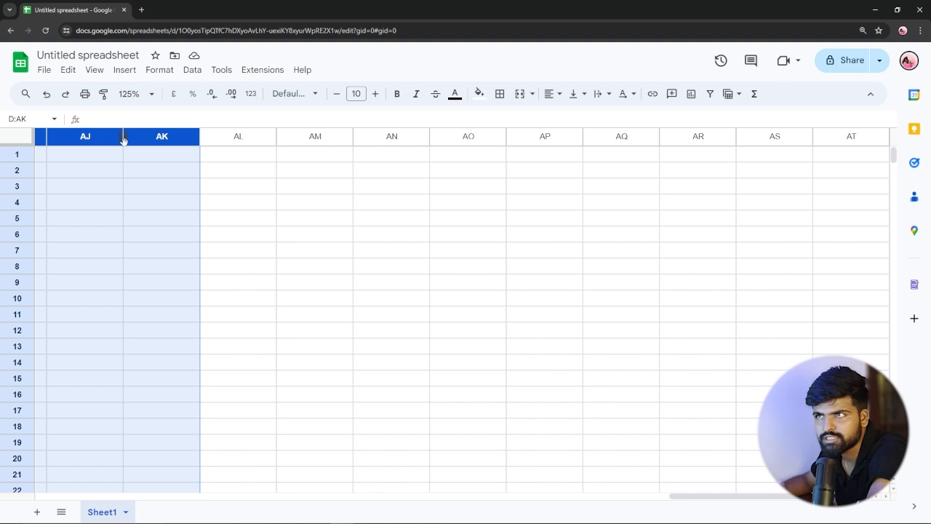
left_click_drag(711, 501, 591, 496)
left_click_drag(551, 138, 494, 158)
left_click_drag(464, 496, 88, 502)
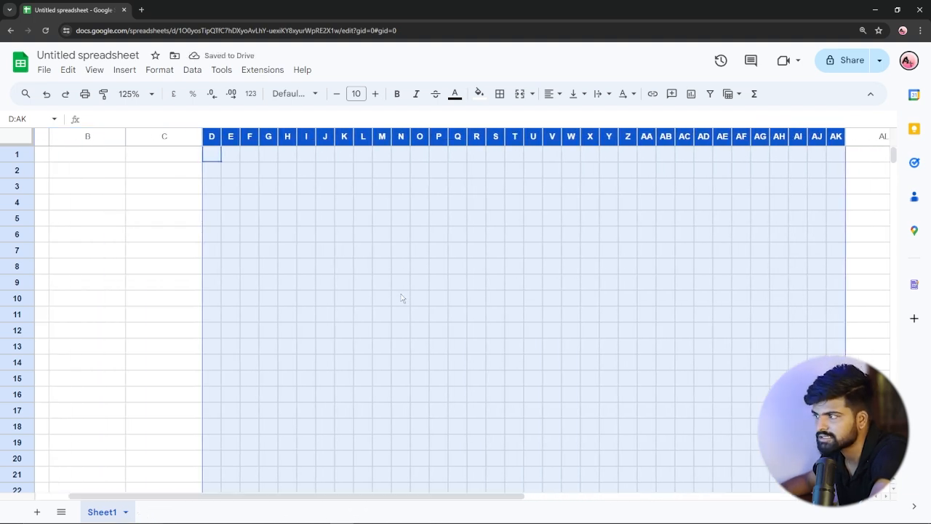
left_click(401, 298)
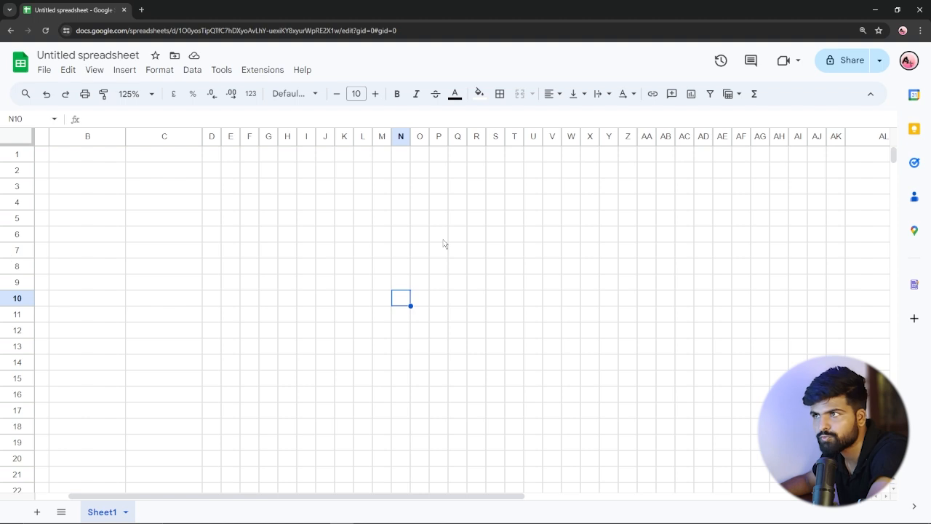
Show the spreadsheet in full screen and merge cells D1 through AH1 into a single title cell
key("F11")
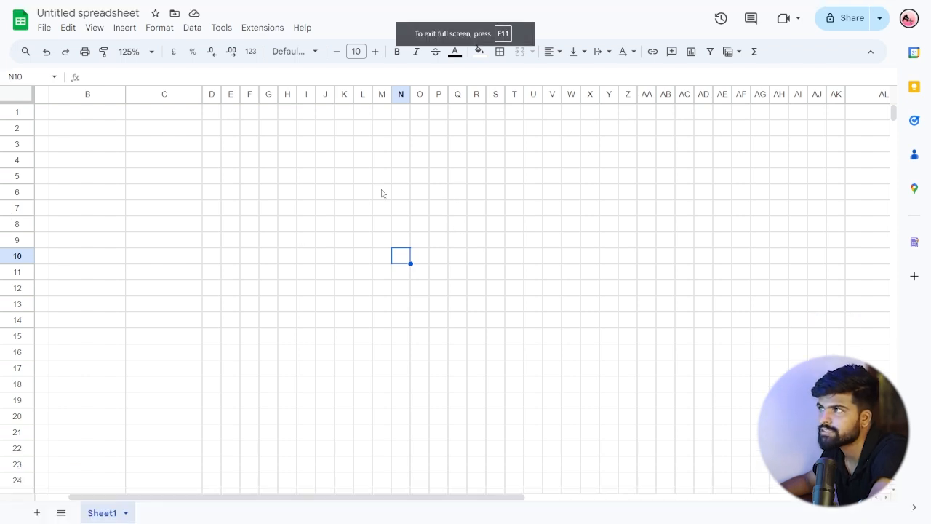
left_click(325, 244)
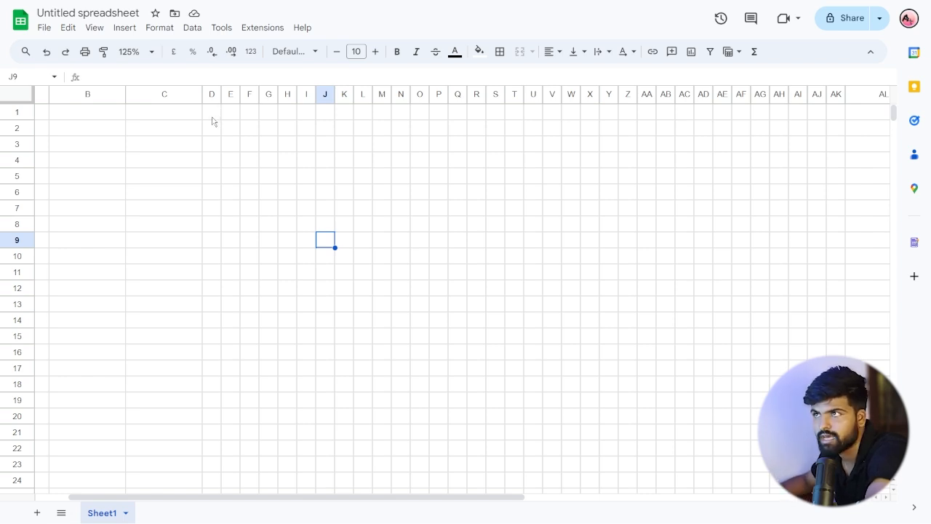
left_click_drag(213, 116, 772, 125)
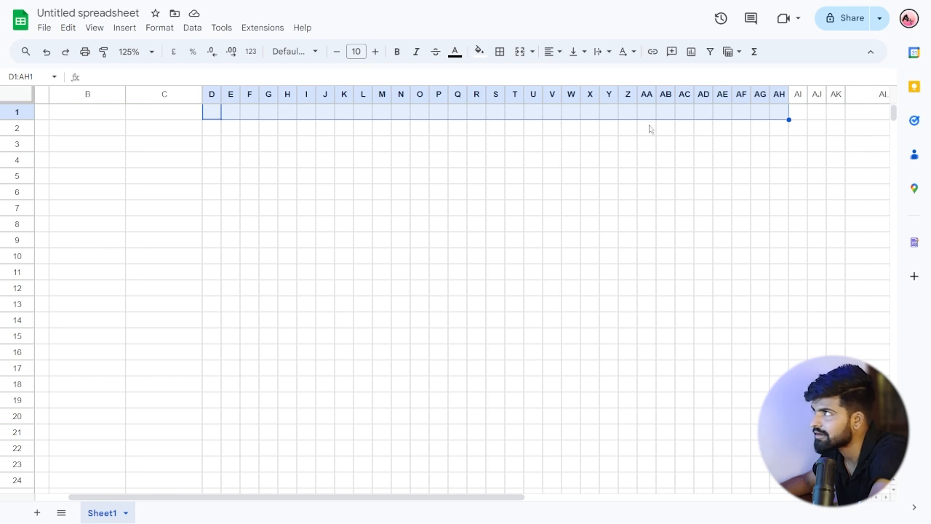
left_click(532, 51)
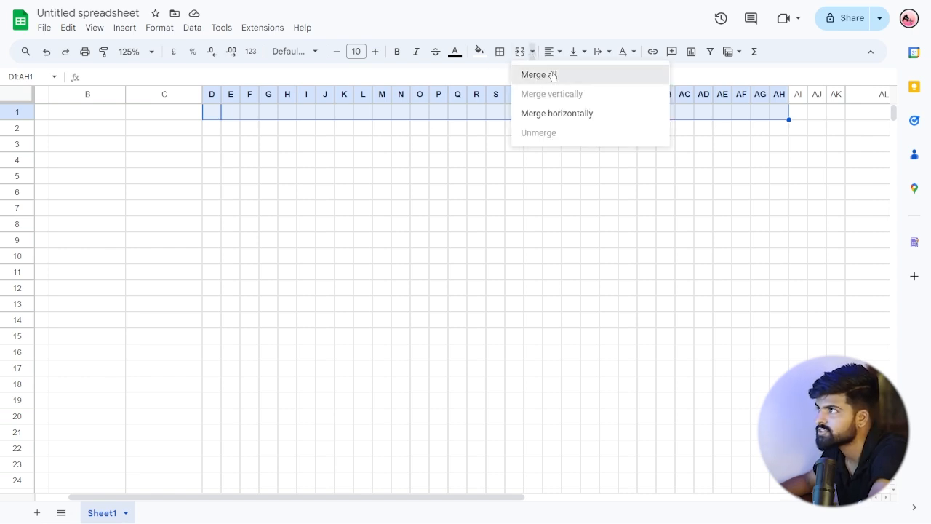
left_click(552, 76)
left_click(468, 162)
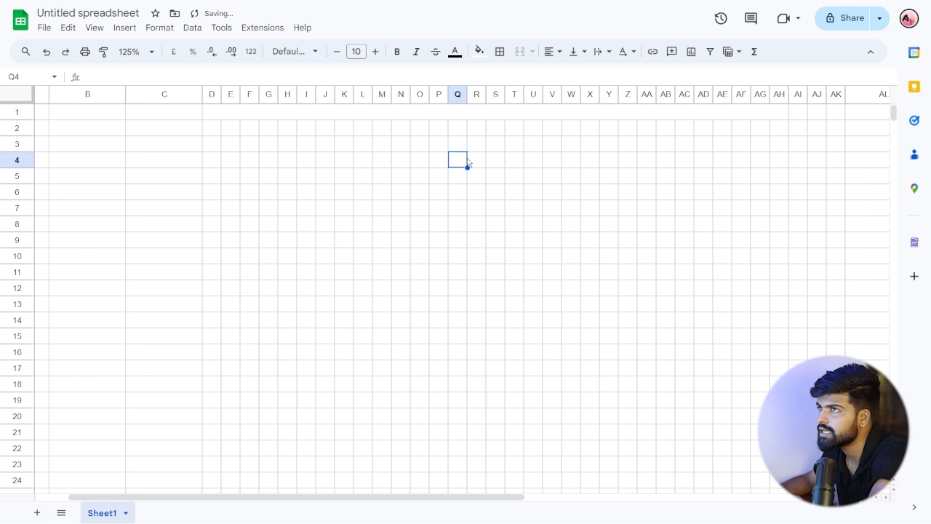
Enter the company title "Quaintc Pvt ltd" in the merged cell of row 1
left_click(454, 113)
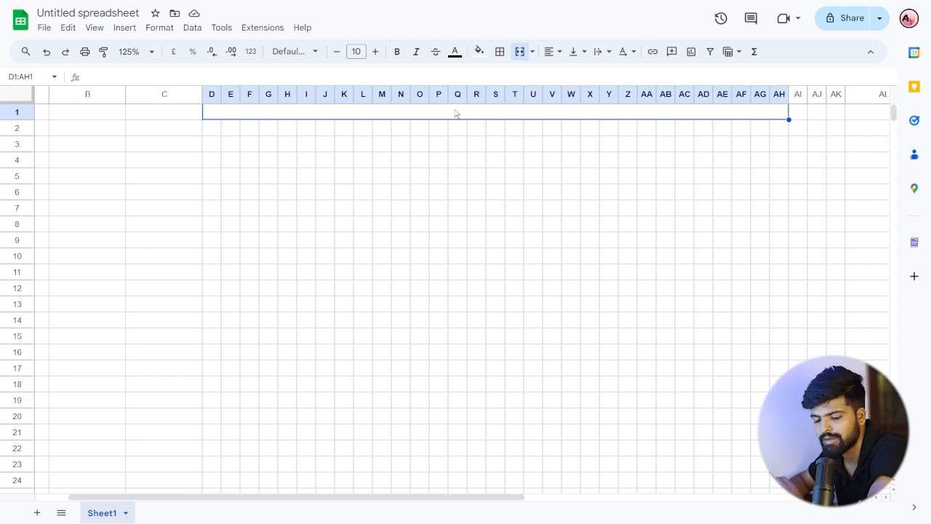
type("Quaintc Pvt ltd")
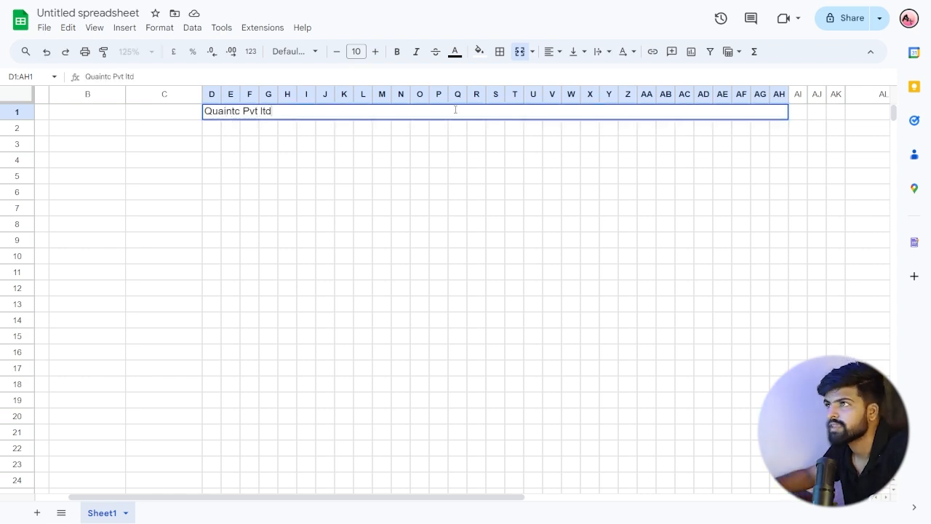
left_click(345, 192)
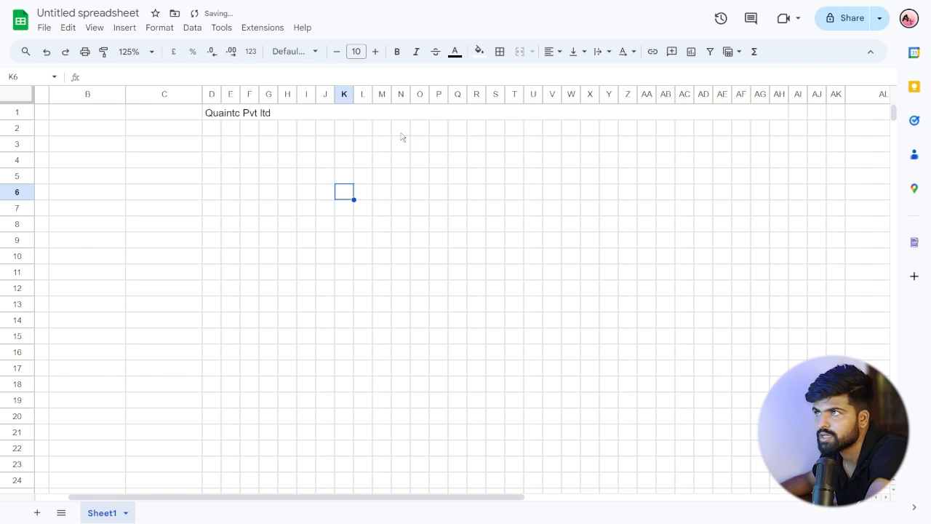
Align the contents of the entire sheet to the horizontal center and vertical middle
left_click(22, 96)
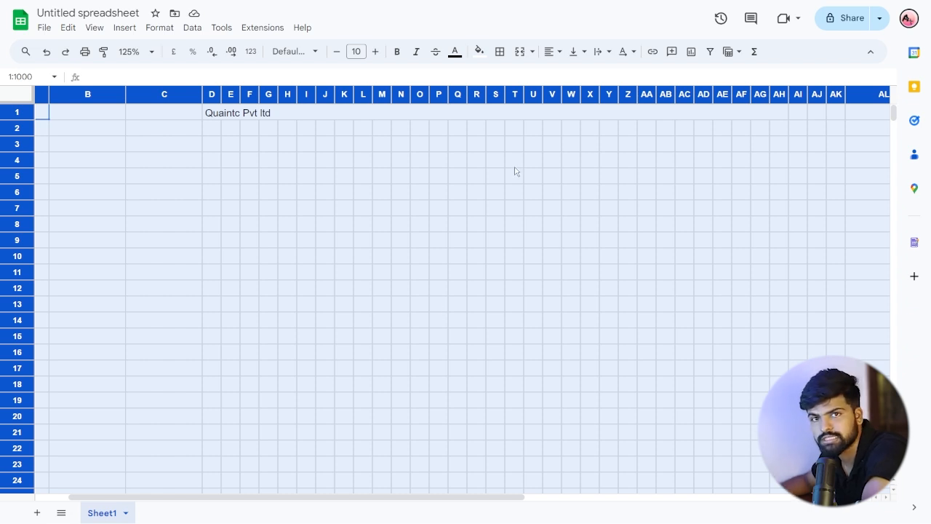
left_click(552, 51)
left_click(573, 76)
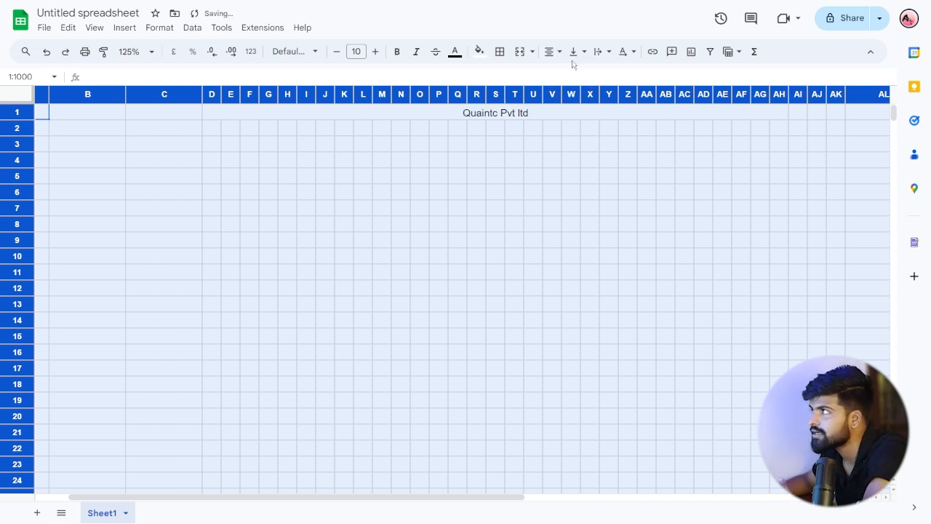
left_click(586, 52)
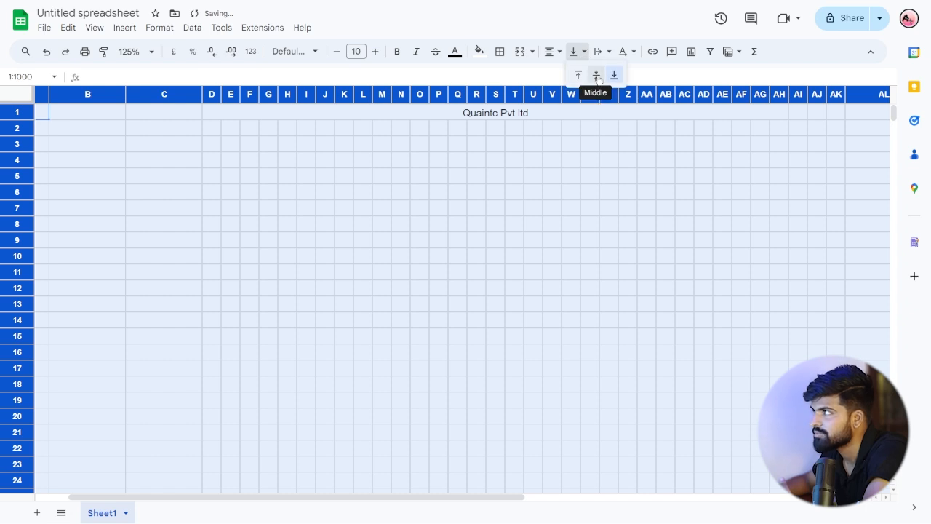
left_click(596, 75)
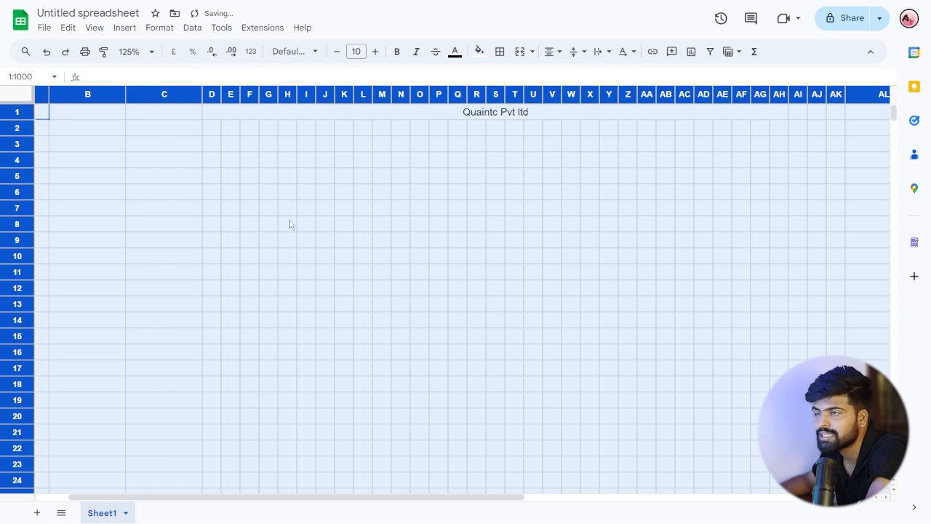
left_click(342, 211)
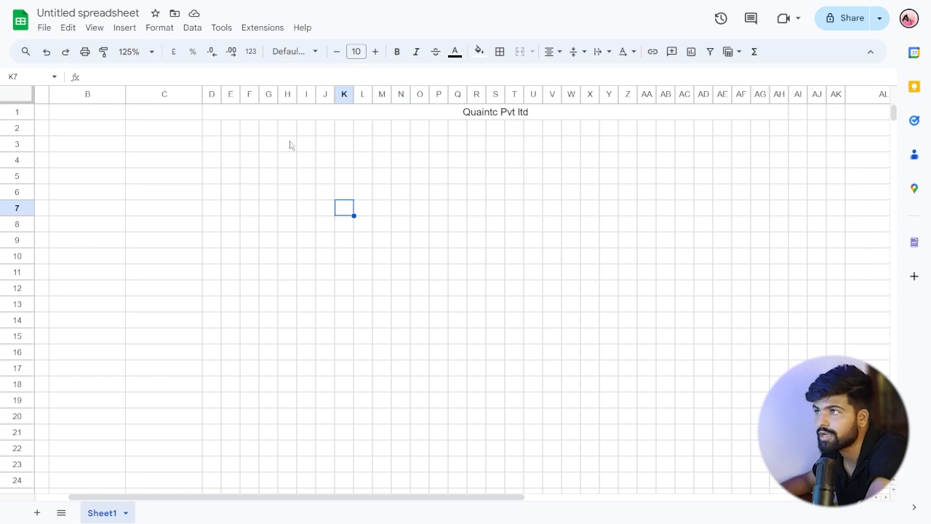
Merge cells E3 through Q3 into a single cell below the company title
left_click(468, 114)
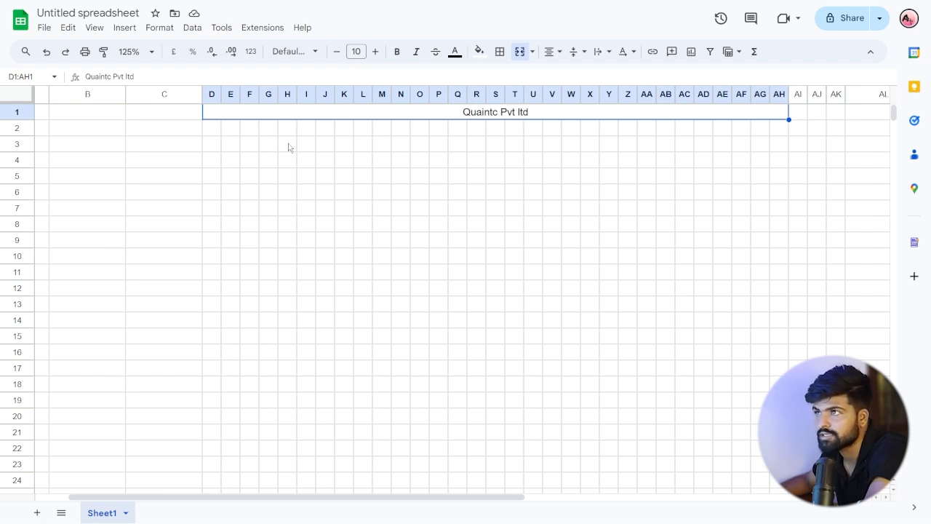
left_click_drag(232, 149, 460, 151)
left_click(520, 52)
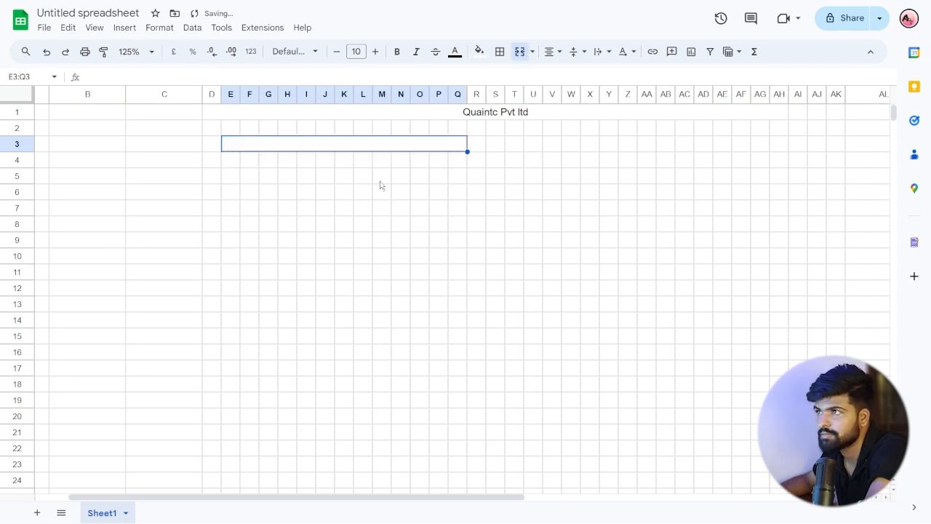
left_click(349, 191)
Enter "Attendance Sheet for the month of" in the merged cell E3:Q3
left_click(270, 146)
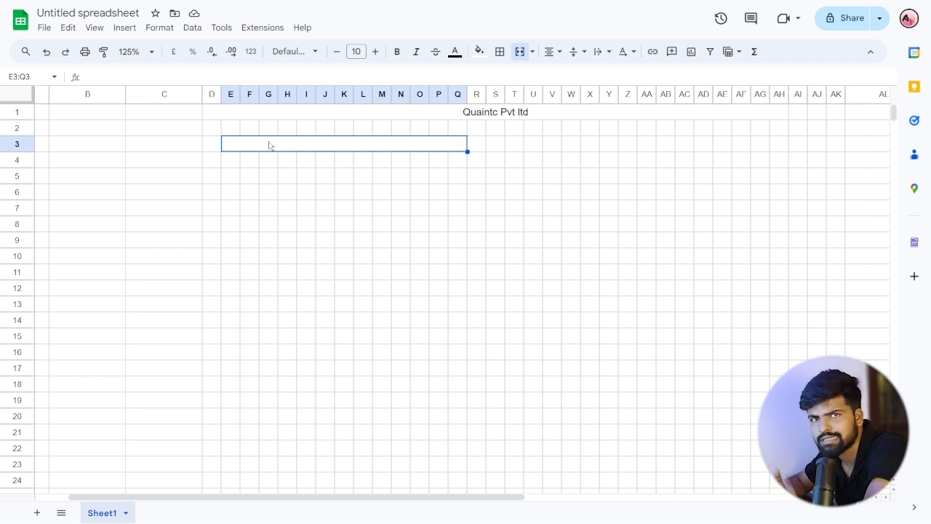
type("A")
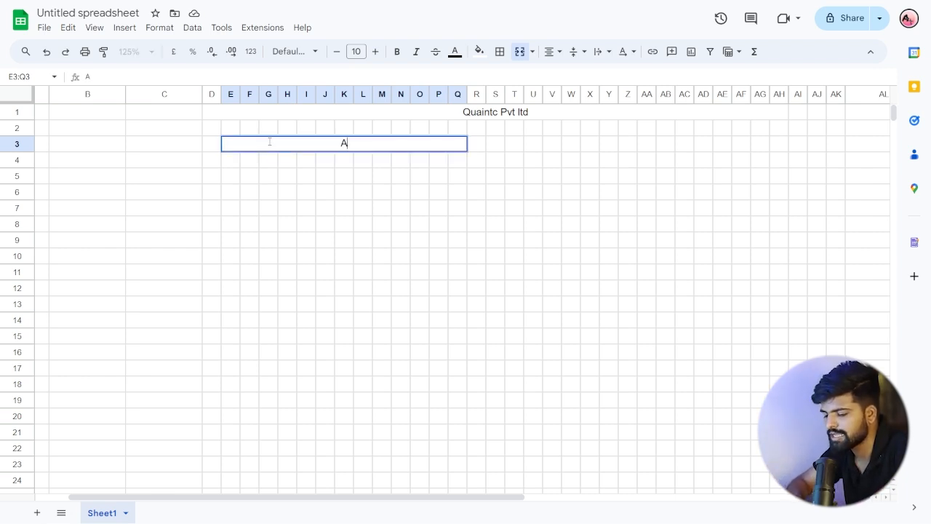
type("ttendance Sheet g")
key("BackSpace")
type("for the")
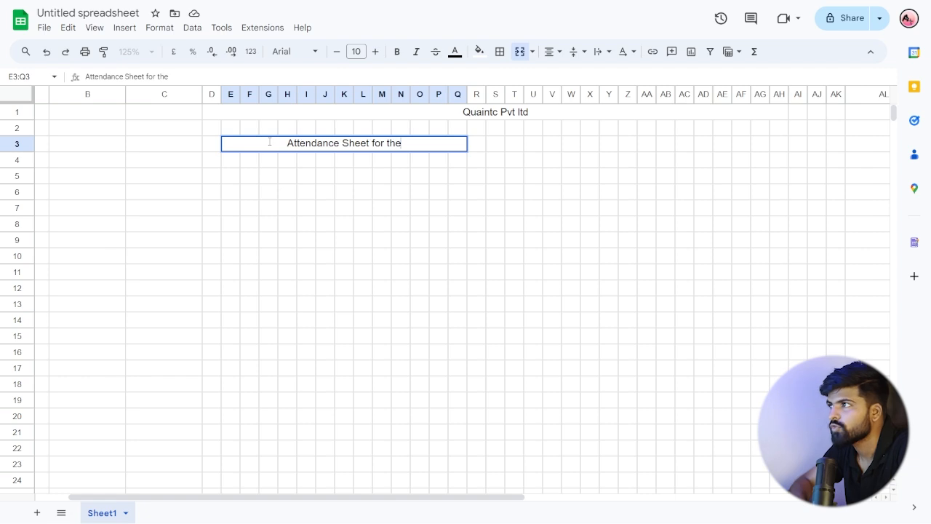
type(" month ")
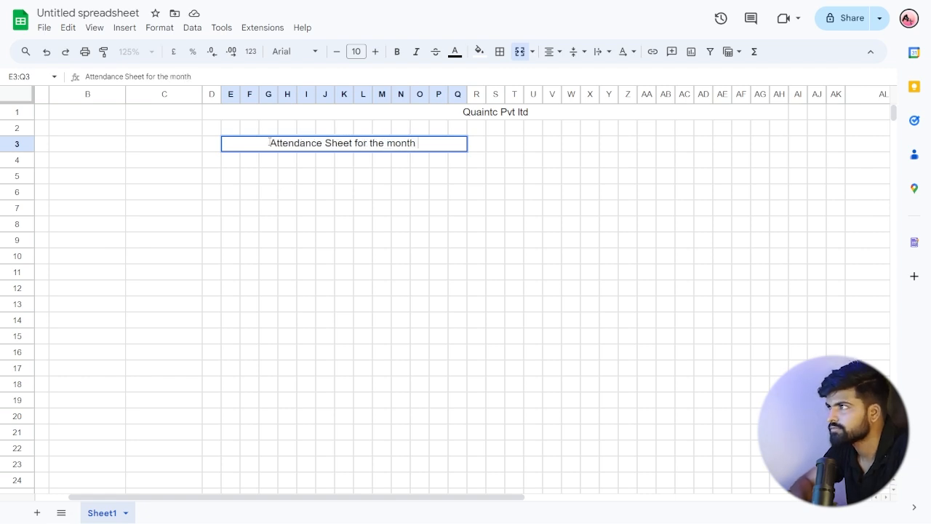
type("of")
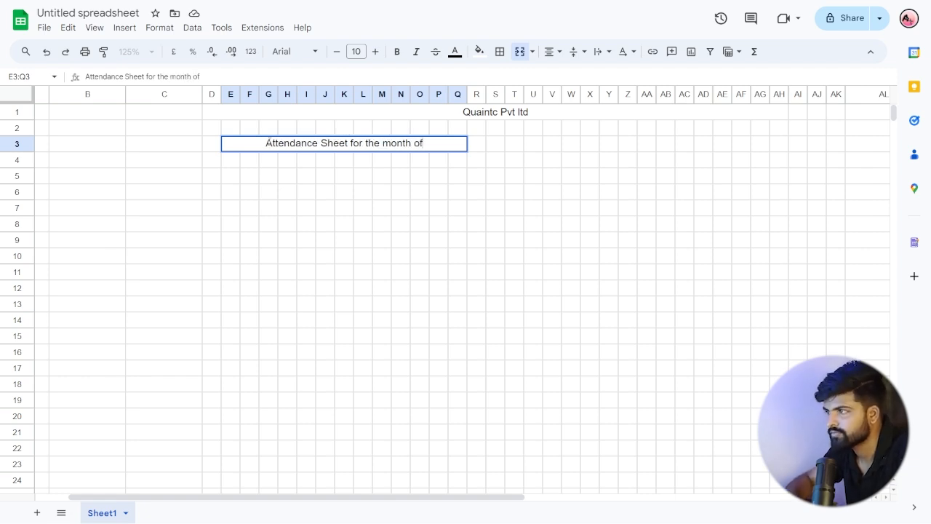
left_click(280, 209)
Merge cells S3:V3 and cells X3:AA3 into two separate cells beside the attendance heading
left_click(380, 149)
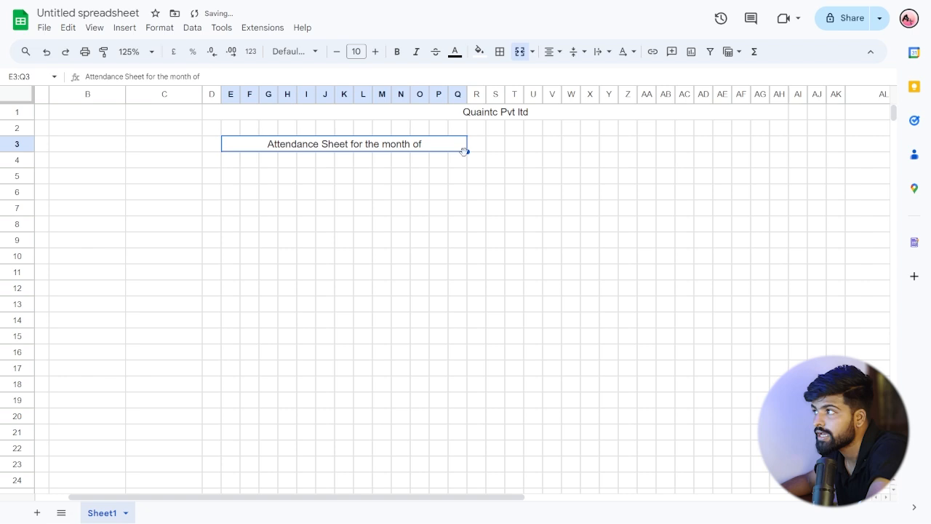
left_click_drag(499, 149, 557, 149)
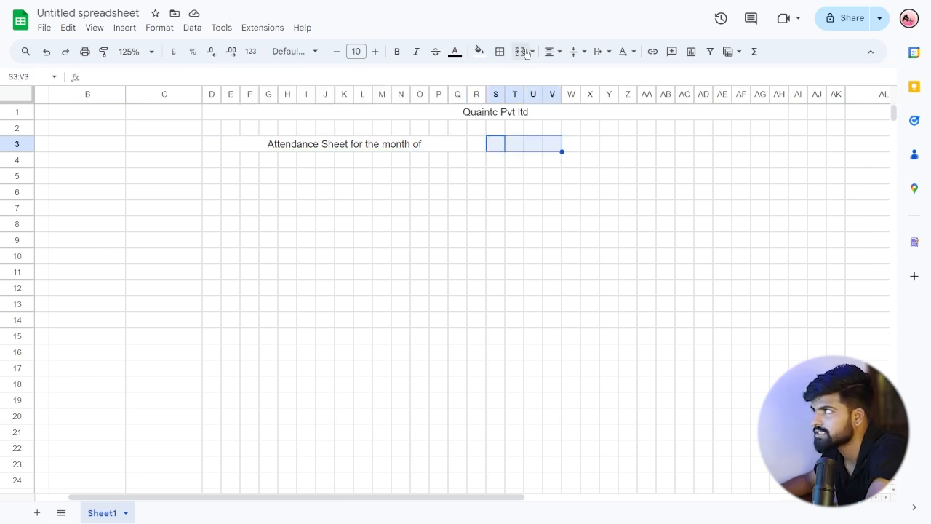
left_click(527, 57)
left_click(593, 148)
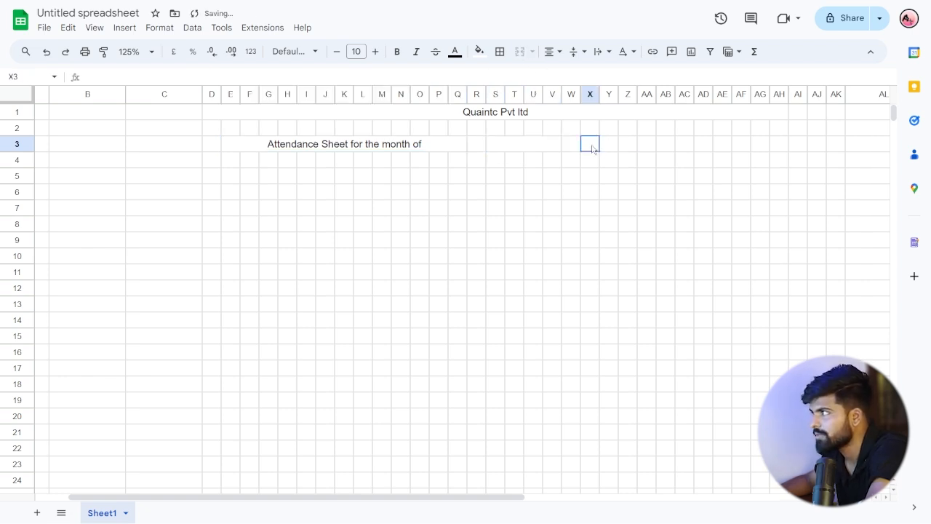
left_click_drag(593, 148, 648, 145)
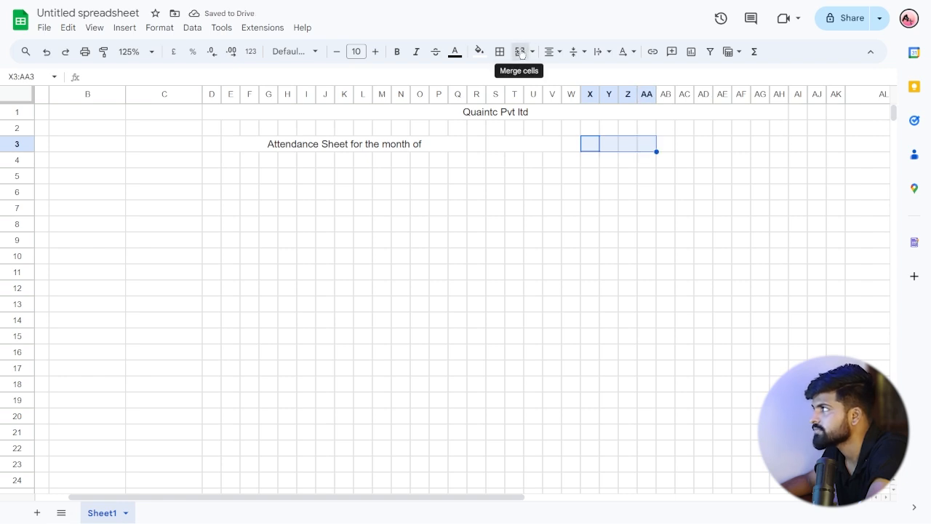
left_click(521, 52)
left_click(635, 162)
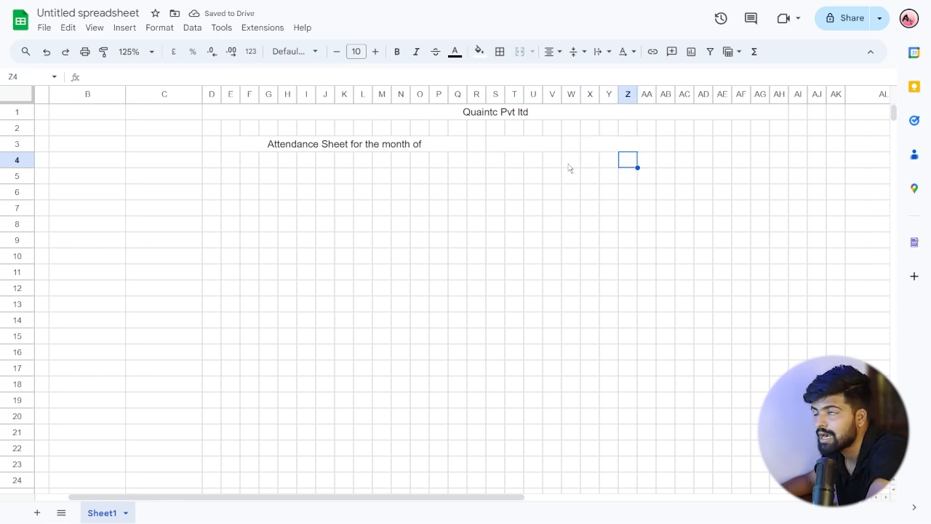
Fill the company title cell in row 1 with the darkest cyan and make its text white
left_click(388, 115)
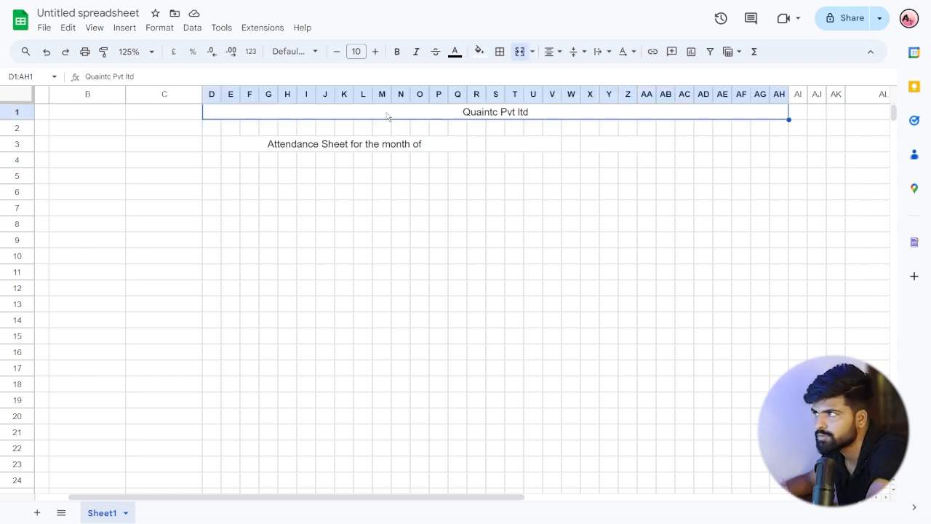
left_click(480, 52)
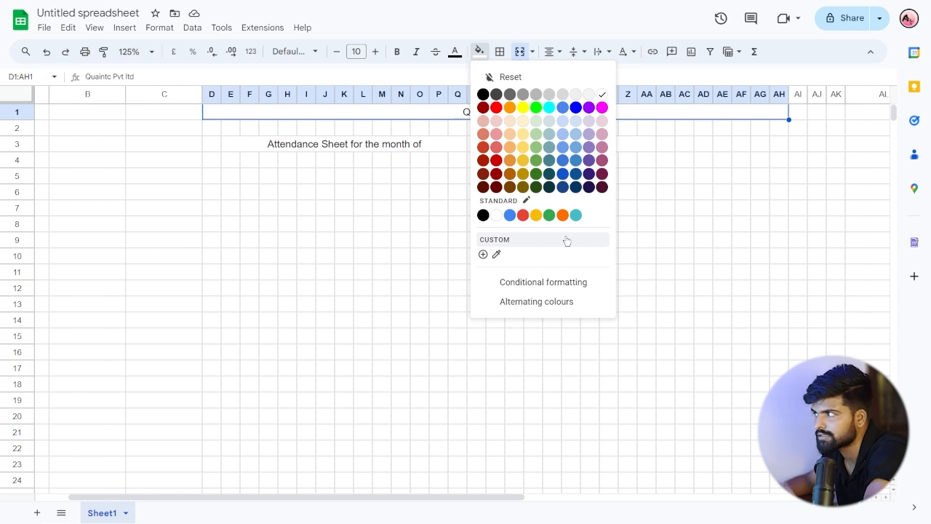
left_click(550, 187)
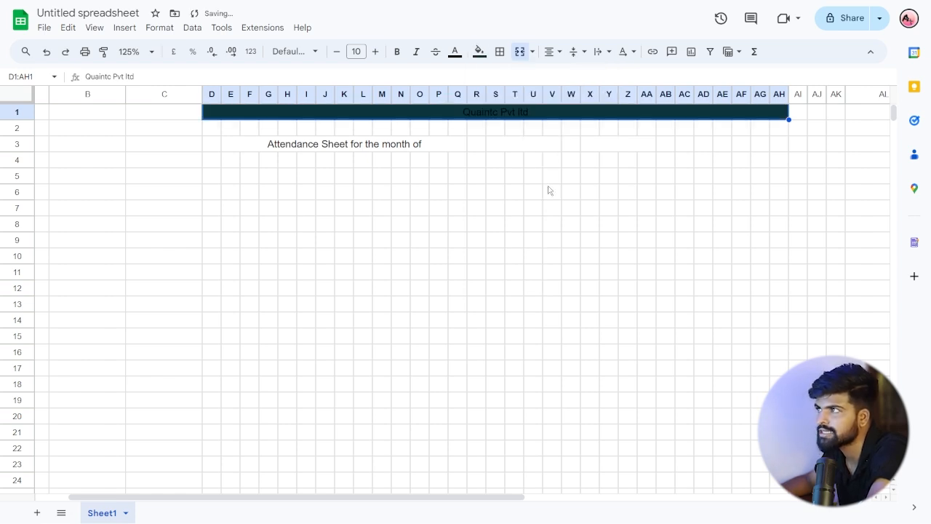
left_click(455, 51)
left_click(579, 95)
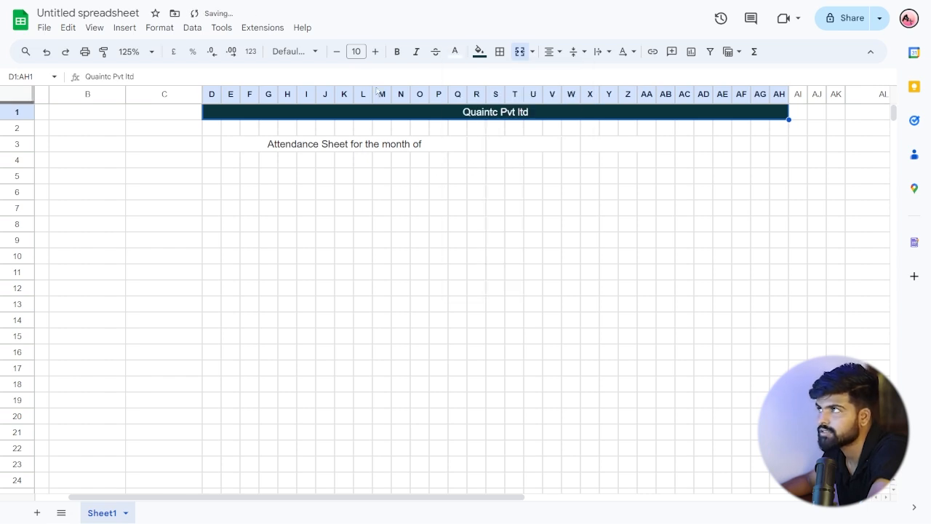
Set the company title to font size 16 in Comic Sans MS
left_click(376, 51)
left_click(376, 51)
left_click(376, 52)
left_click(376, 52)
left_click(376, 52)
left_click(376, 52)
left_click(317, 53)
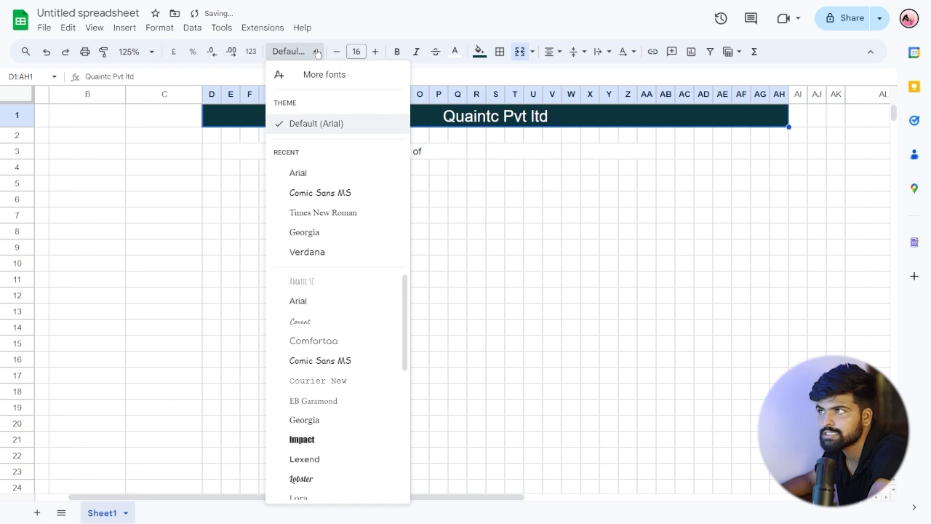
left_click_drag(406, 312, 408, 431)
scroll(407, 431, "up", 4)
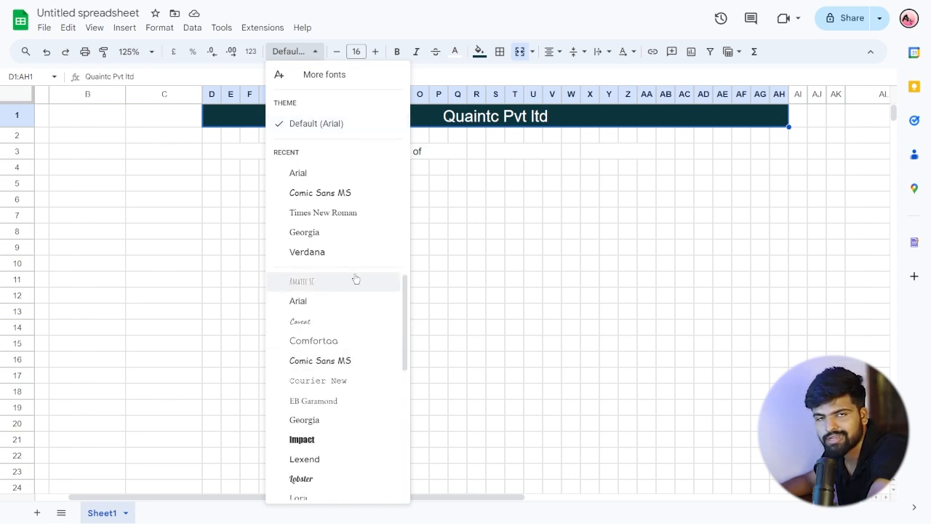
left_click(320, 193)
left_click(513, 153)
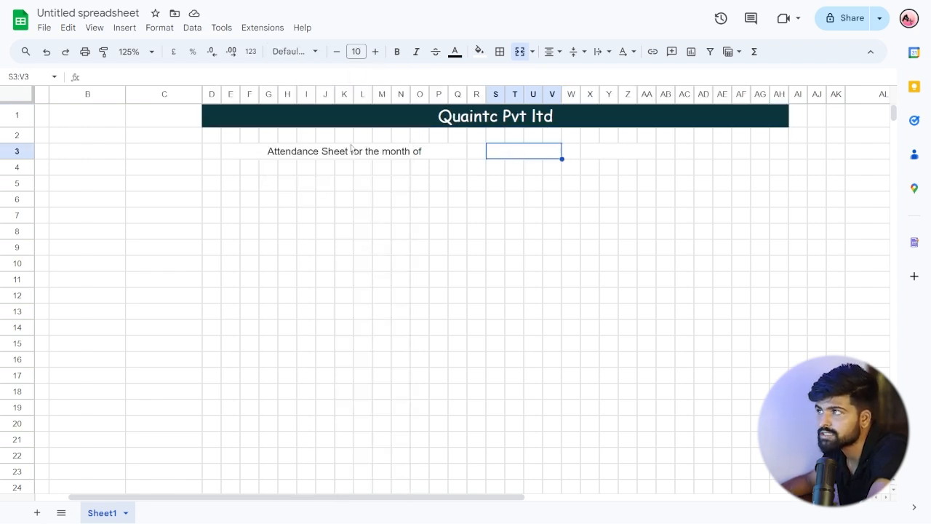
Copy the company title's formatting onto the attendance heading in E3:Q3 and set the heading's font size to 13
left_click(364, 119)
left_click(104, 52)
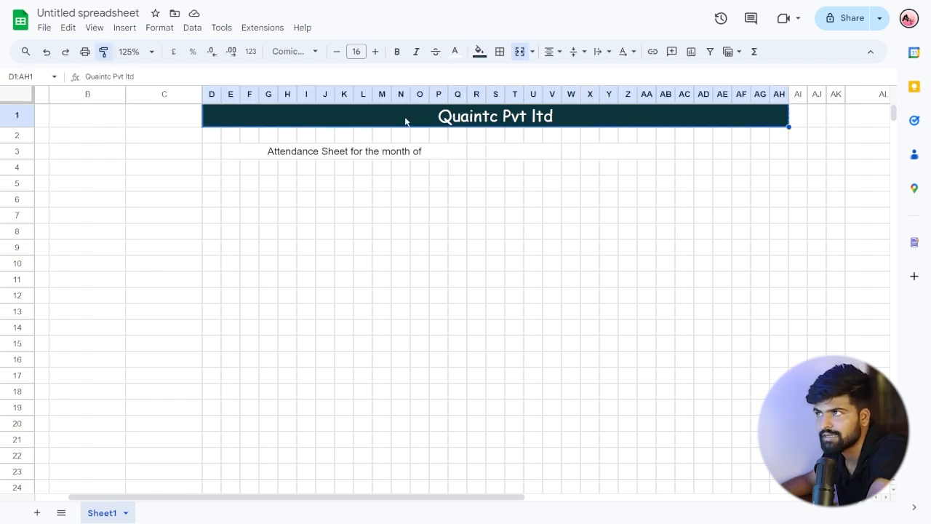
left_click(394, 153)
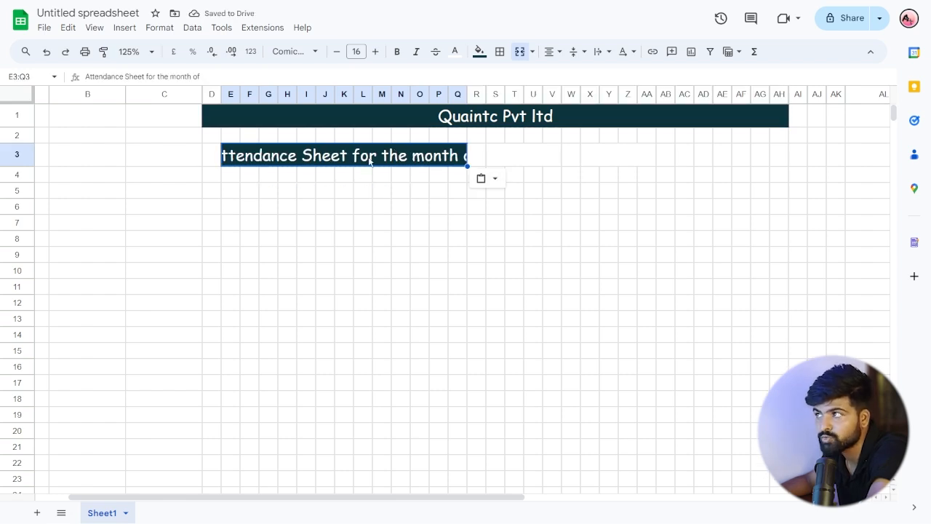
left_click(337, 52)
left_click(337, 52)
left_click(339, 170)
left_click(329, 154)
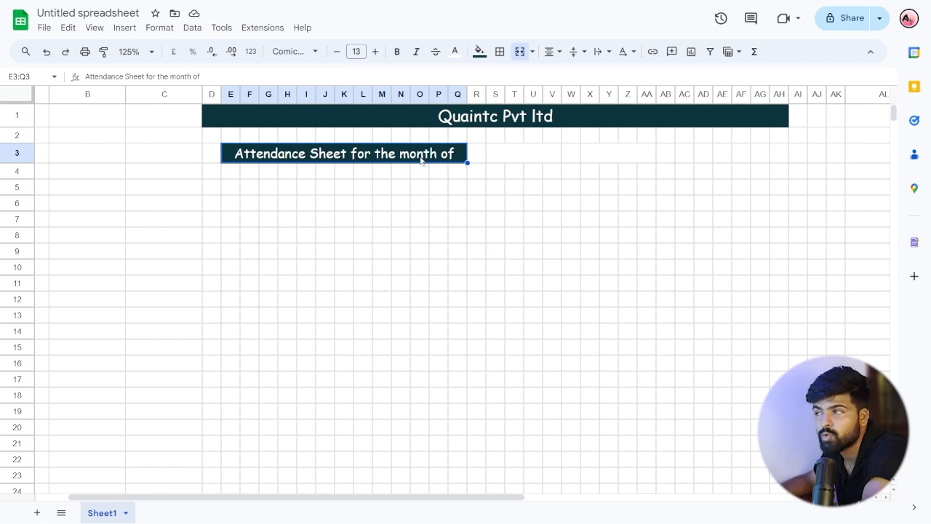
left_click(519, 154)
left_click(625, 155)
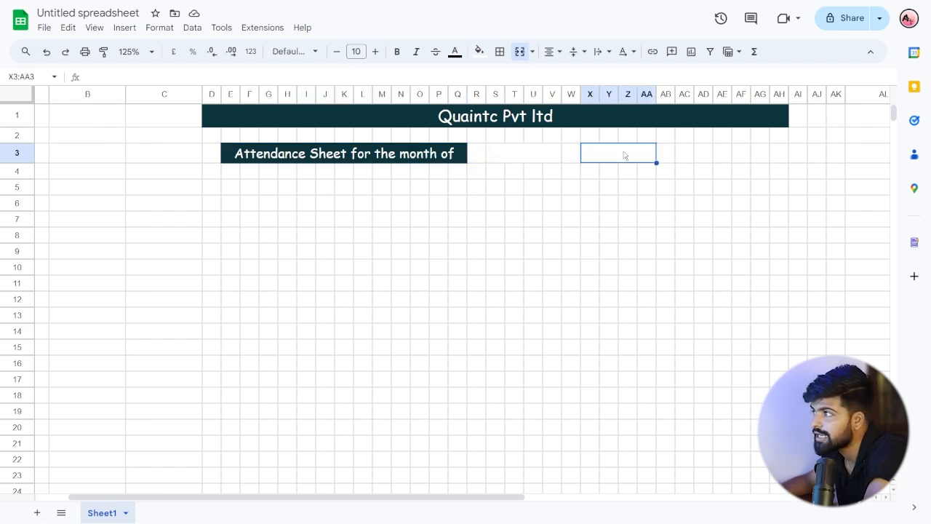
left_click(512, 155)
left_click(615, 154)
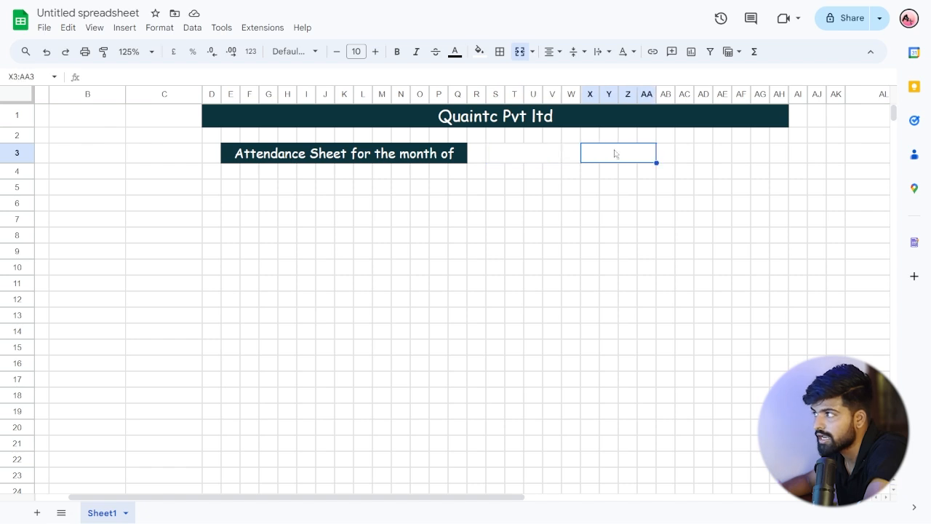
Add a new sheet and enter the heading "Month" in cell A4
left_click(36, 512)
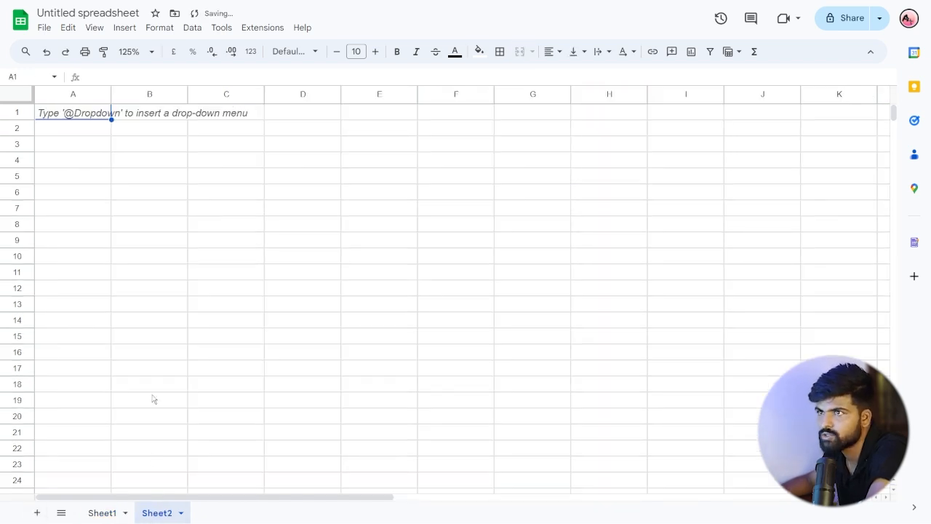
left_click(88, 162)
type("Monthj")
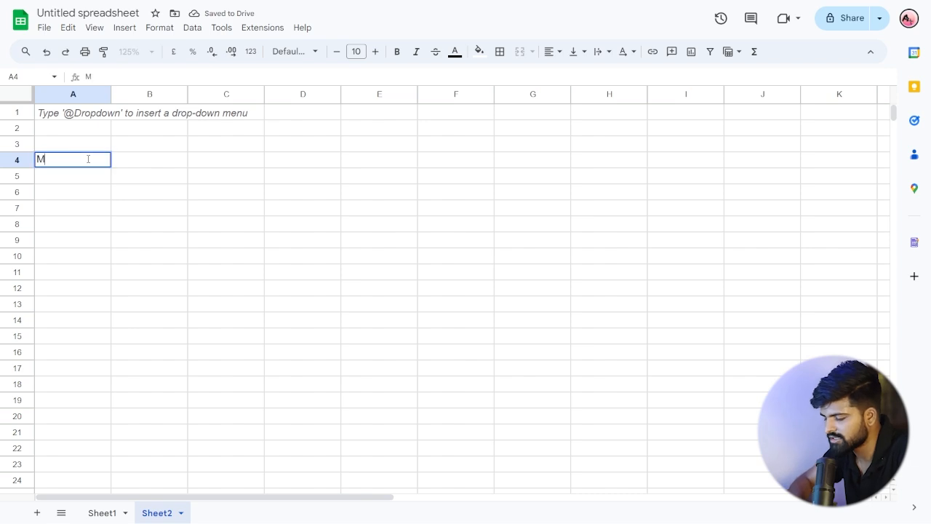
key("BackSpace")
key("Return")
List the months January through December in cells A5 to A16 under the Month heading
type("January")
key("Return")
type("Febru")
key("BackSpace")
type("UARY")
key("BackSpace")
key("BackSpace")
key("BackSpace")
key("BackSpace")
type("uary")
key("Return")
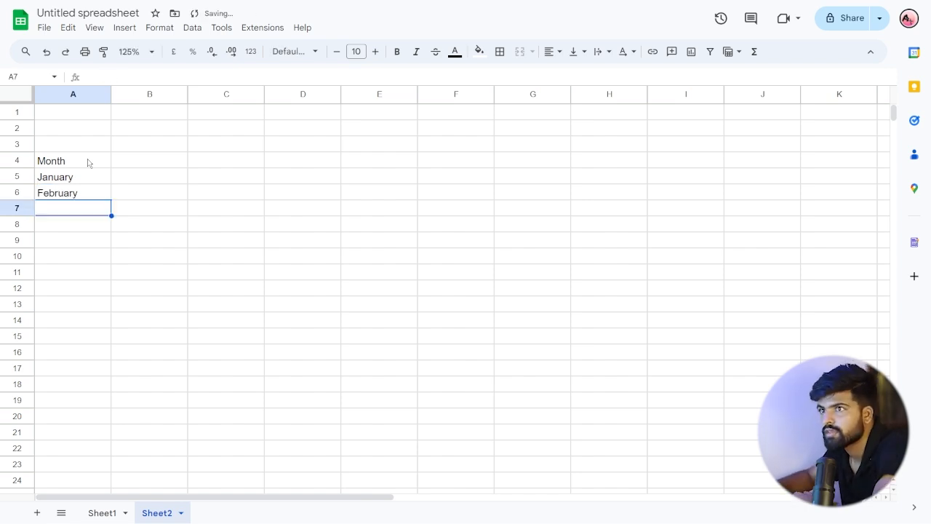
left_click_drag(85, 180, 115, 358)
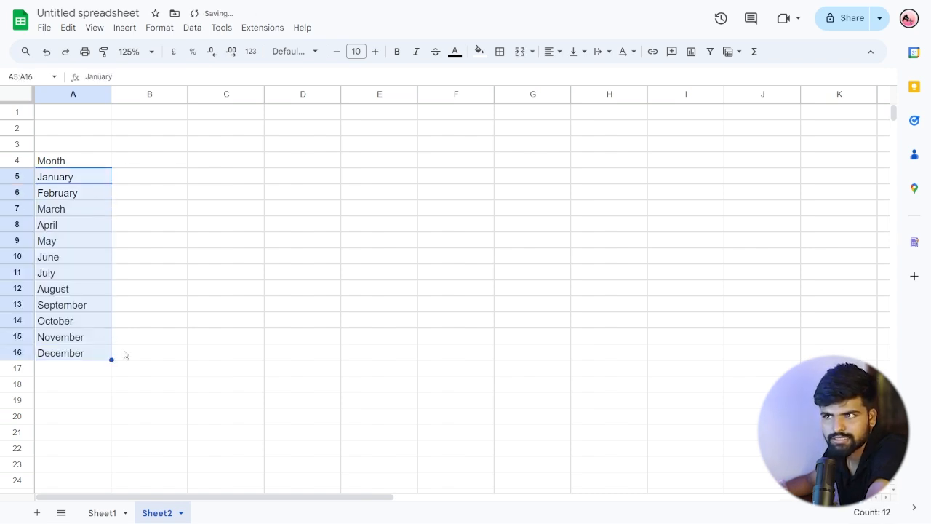
left_click(138, 209)
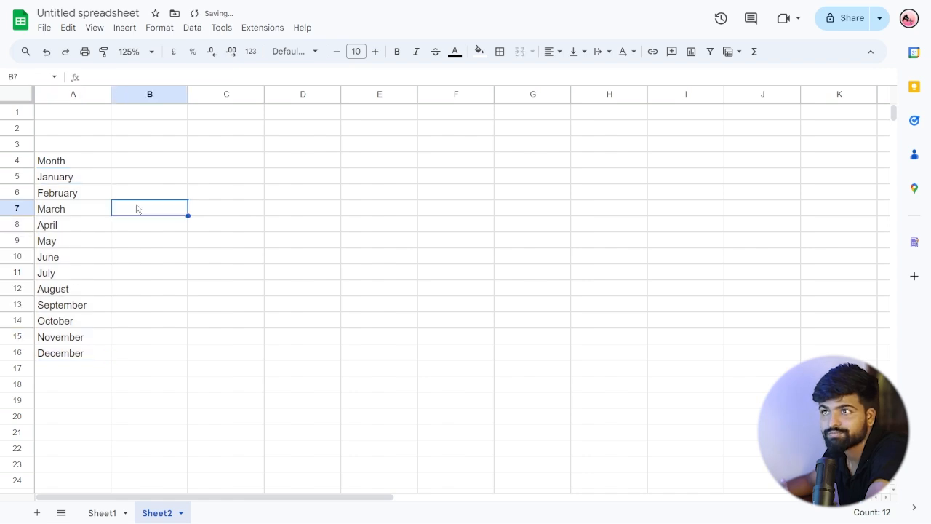
Enter the heading "year" in cell B4, beside the Month heading
left_click(135, 160)
type("yea")
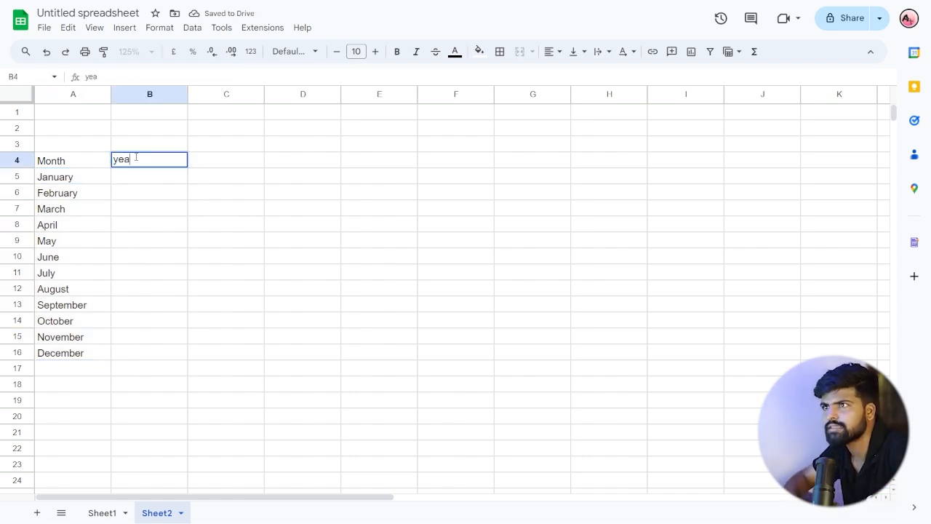
type("r")
key("Return")
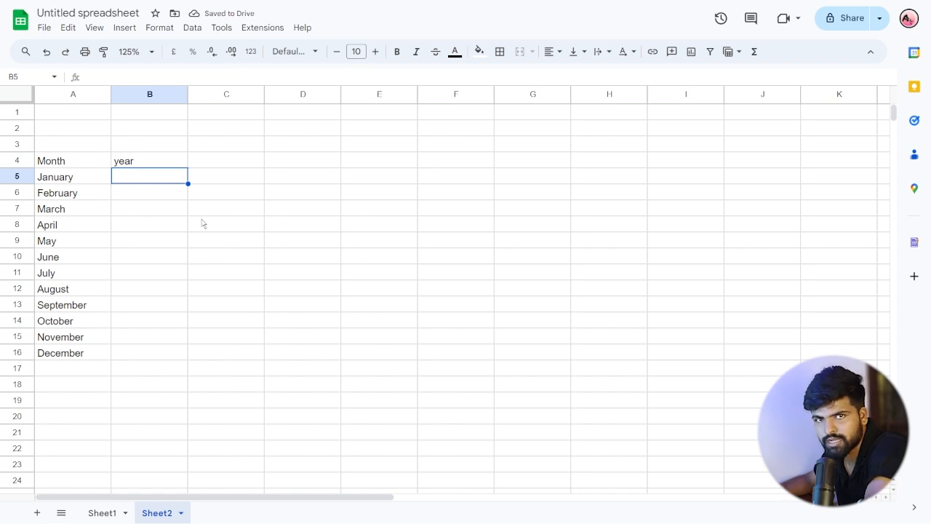
List the years 2024 through 2035 in cells B5 to B16 by entering 2024 and 2025 and filling the series down
type("2024")
key("Return")
type("2025")
key("Return")
left_click_drag(166, 177, 188, 358)
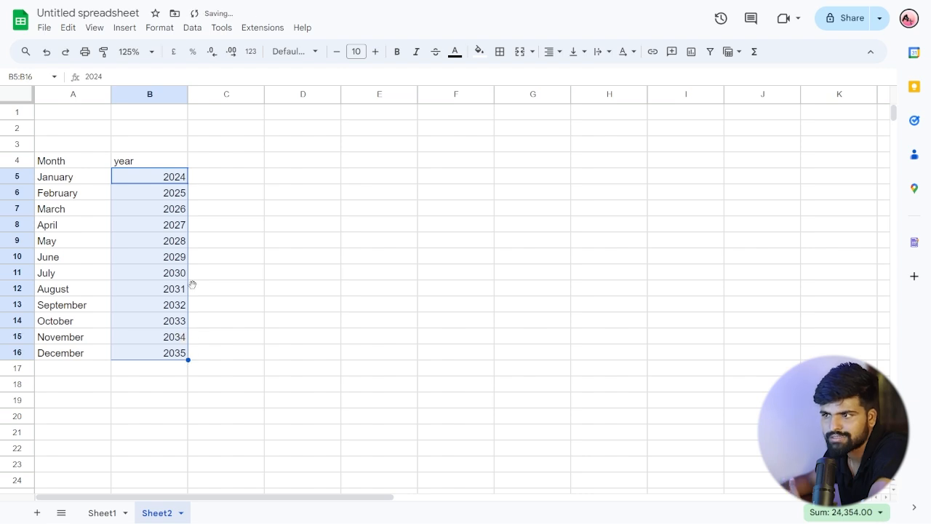
left_click(176, 352)
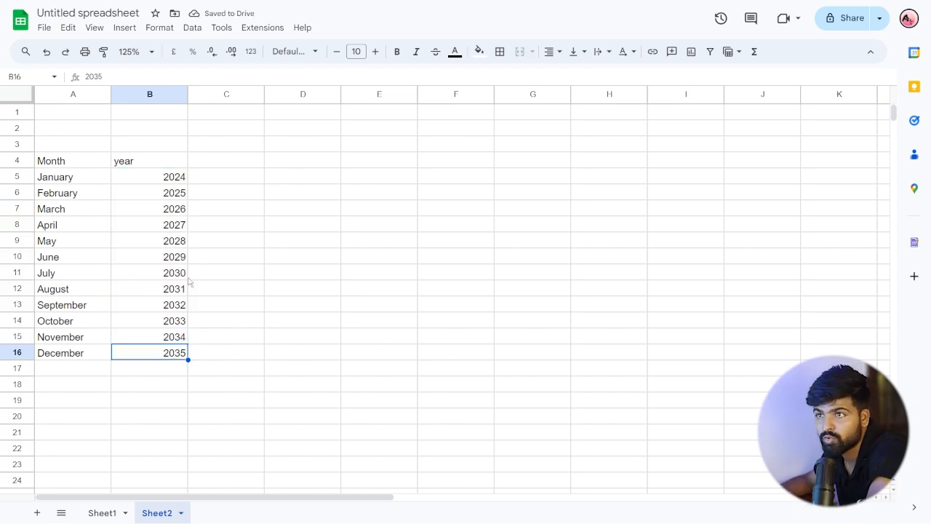
Define a named range "month" for the month list in Sheet2!A5:A16
left_click(70, 177)
left_click_drag(69, 177, 109, 357)
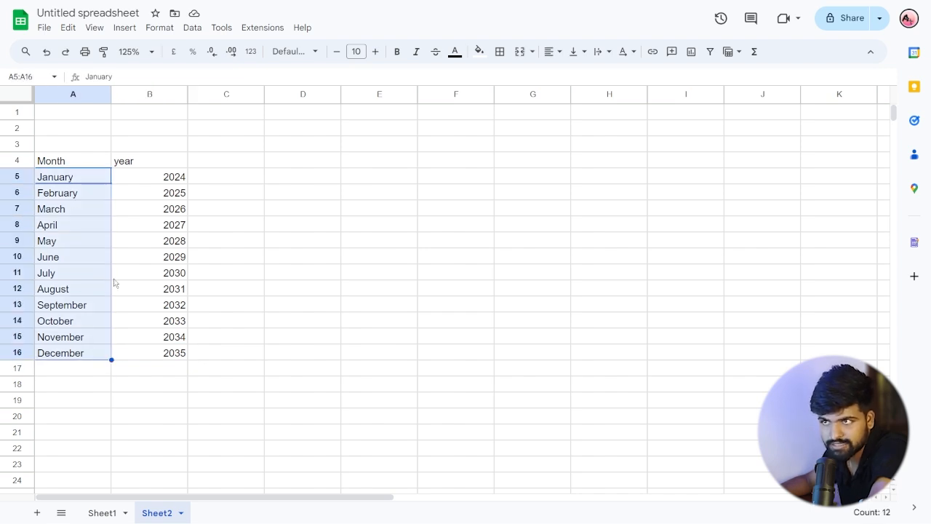
left_click(192, 27)
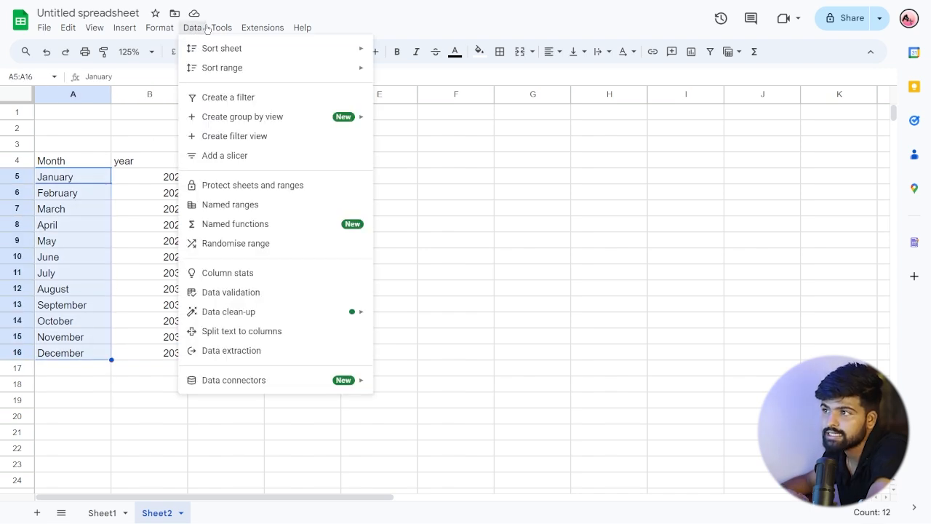
mouse_move(246, 33)
mouse_move(192, 27)
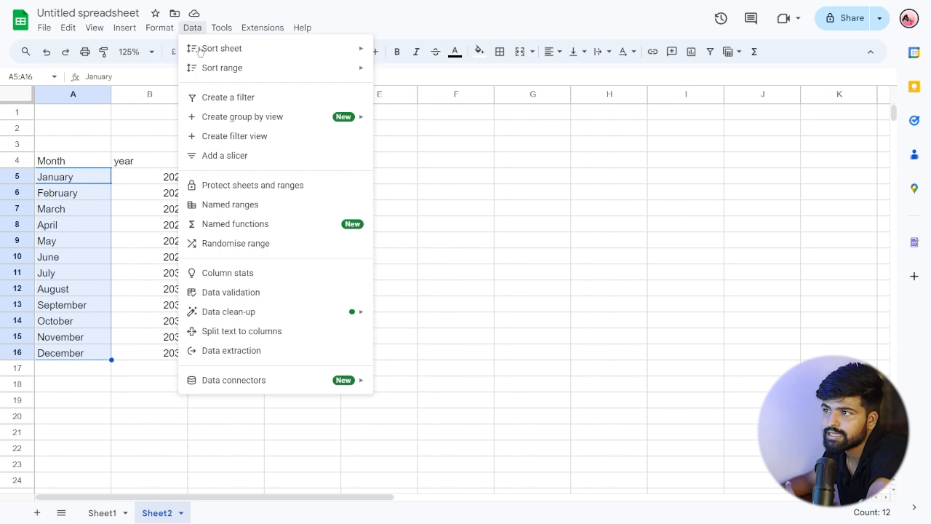
left_click(246, 206)
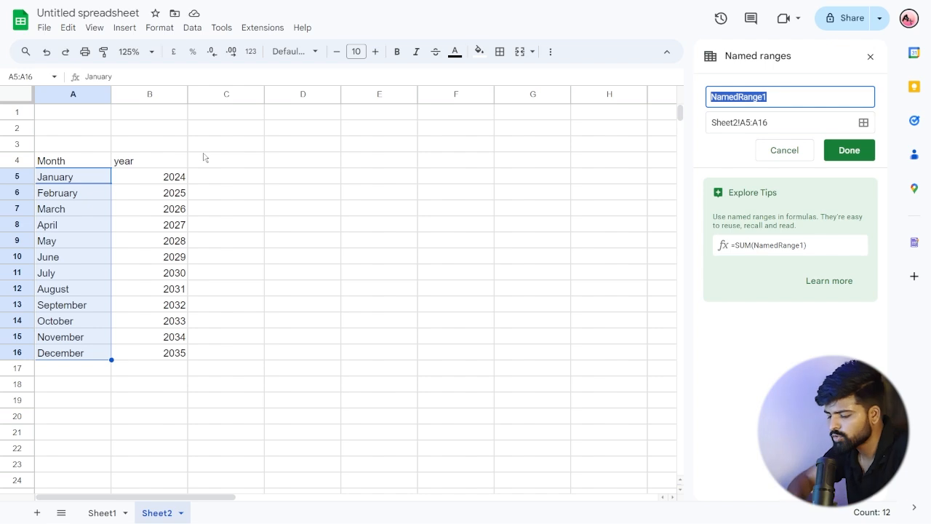
type("month")
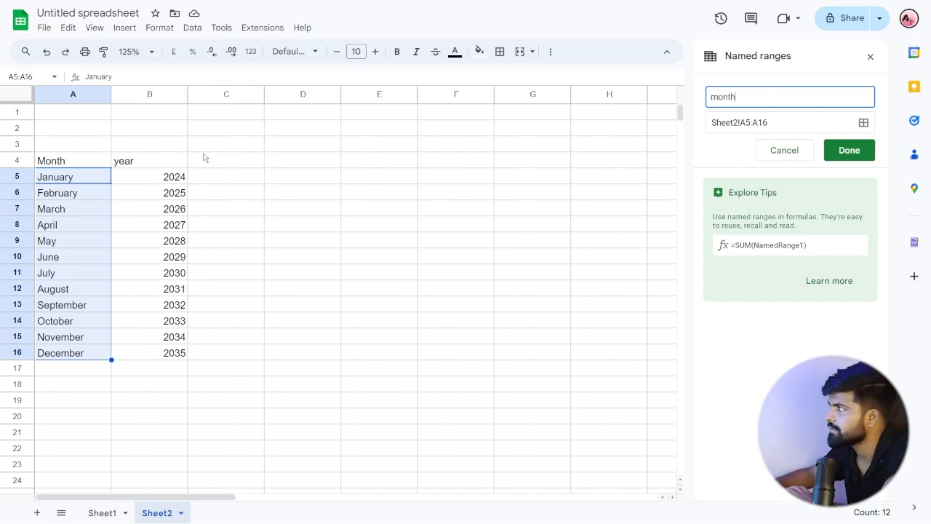
left_click(846, 151)
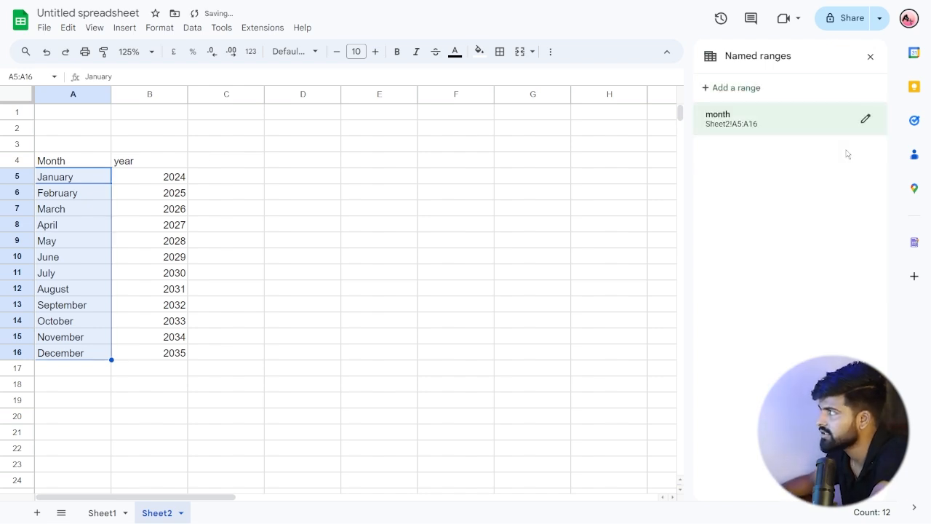
Define a named range "year" for the year list in Sheet2!B5:B16
left_click_drag(164, 182, 161, 354)
left_click(193, 28)
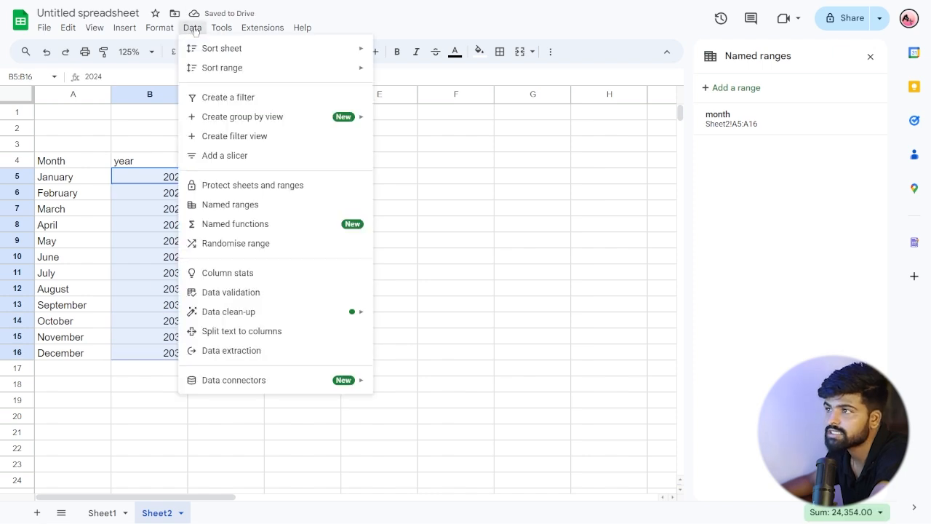
left_click(247, 209)
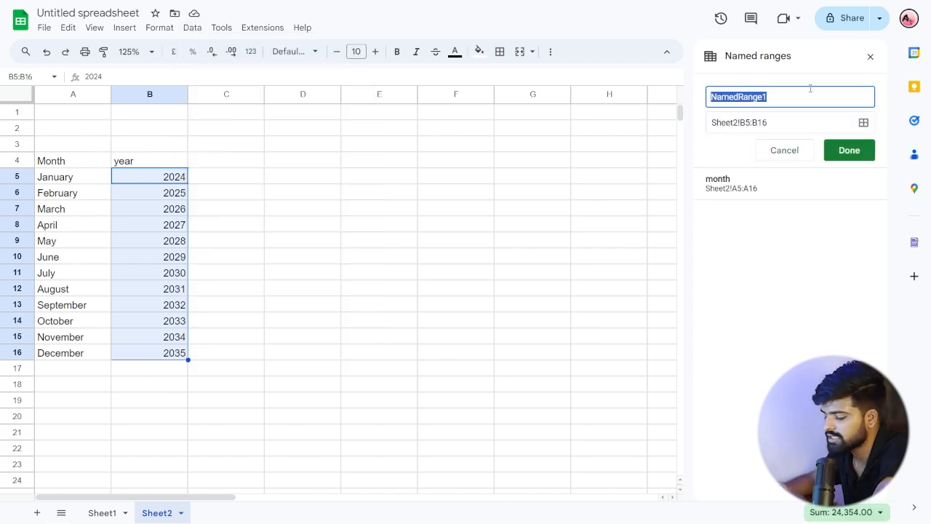
type("year")
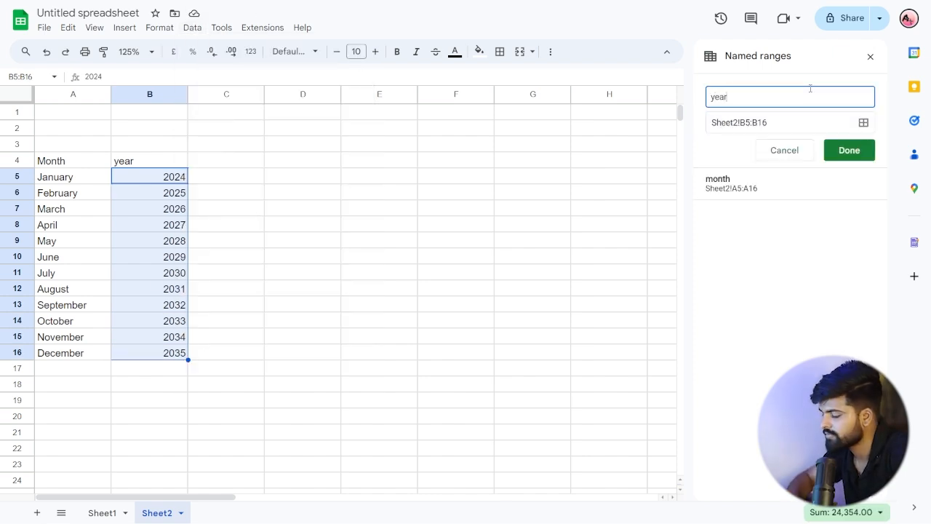
left_click(849, 150)
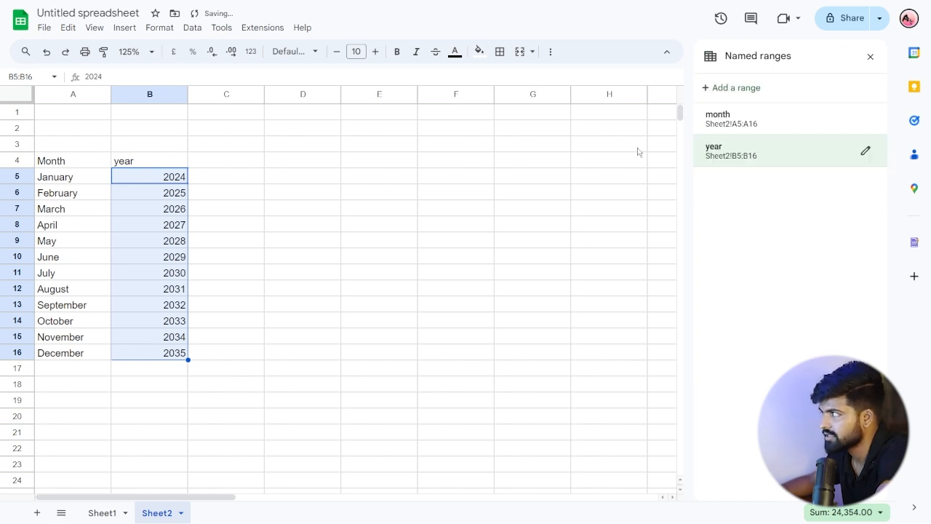
left_click(870, 56)
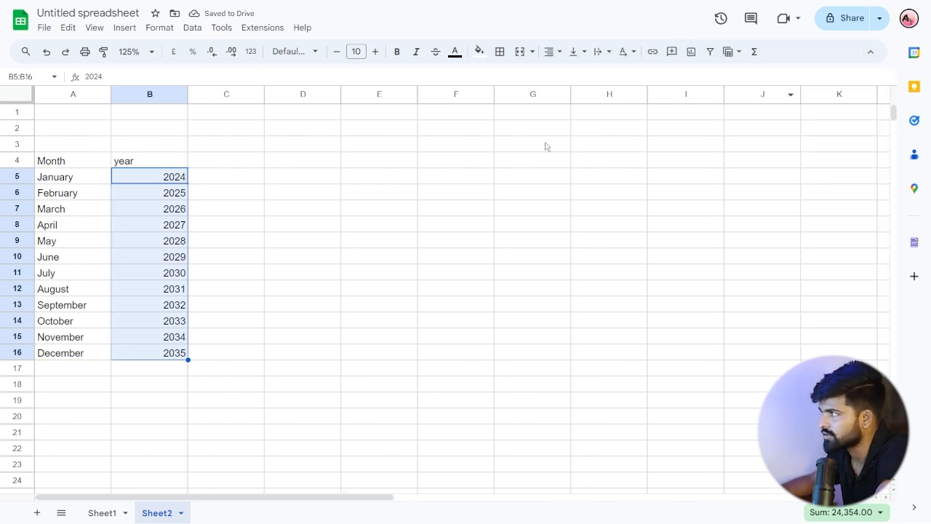
Add a drop-down from a range to merged cell S3:V3 on Sheet1, using the named range month as source, and check its options
left_click(102, 513)
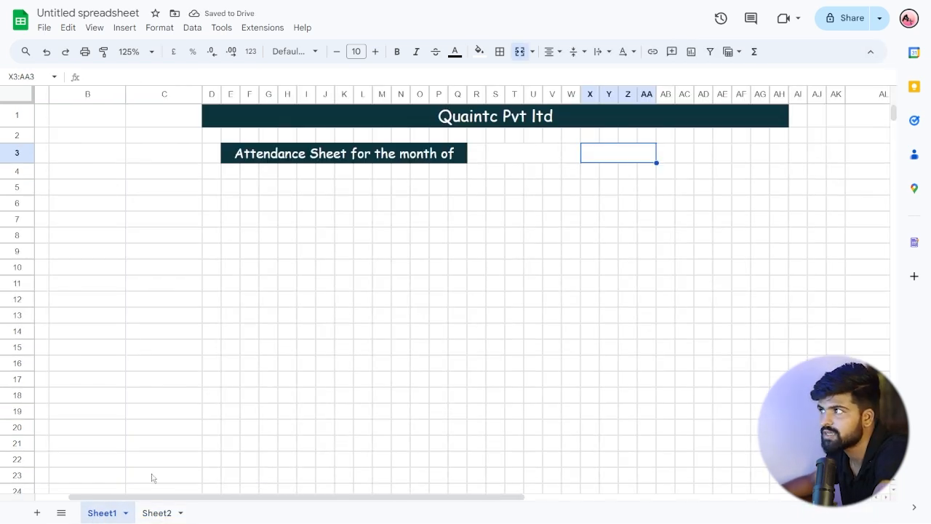
left_click(512, 156)
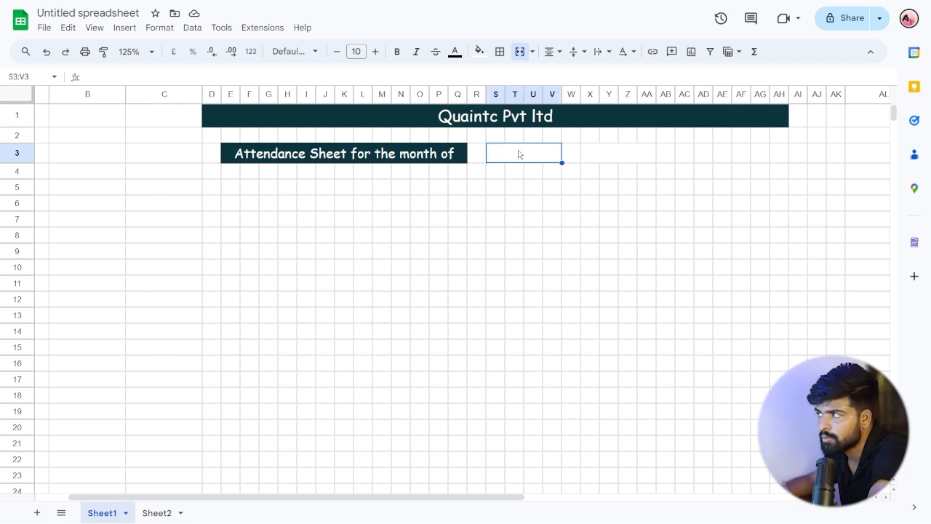
left_click(192, 27)
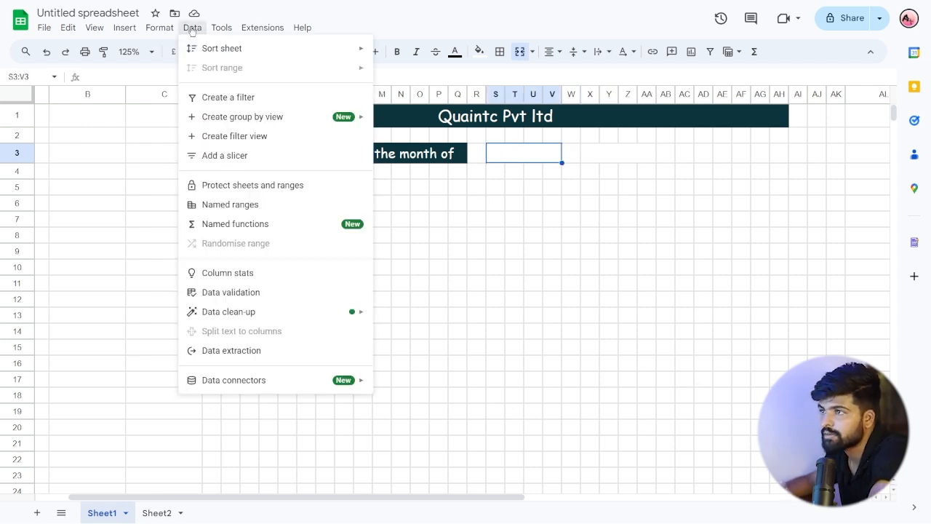
left_click(251, 294)
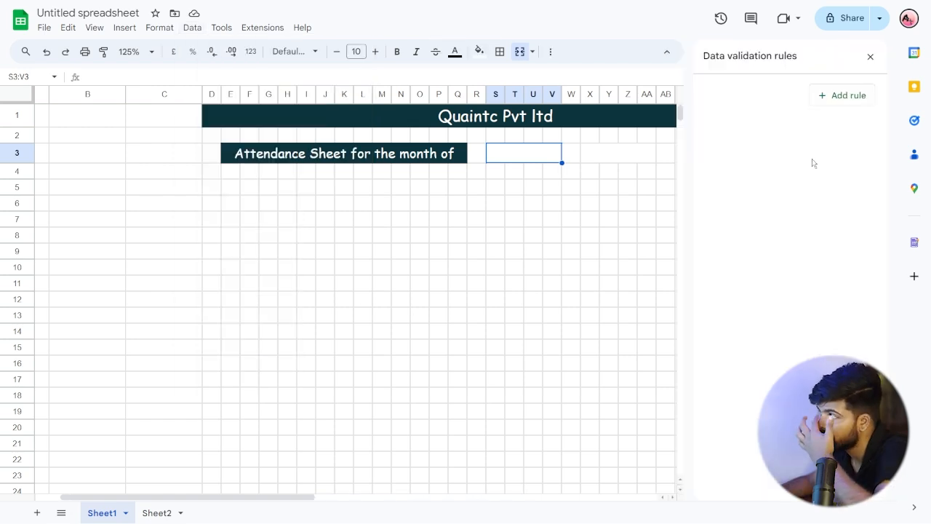
left_click(843, 98)
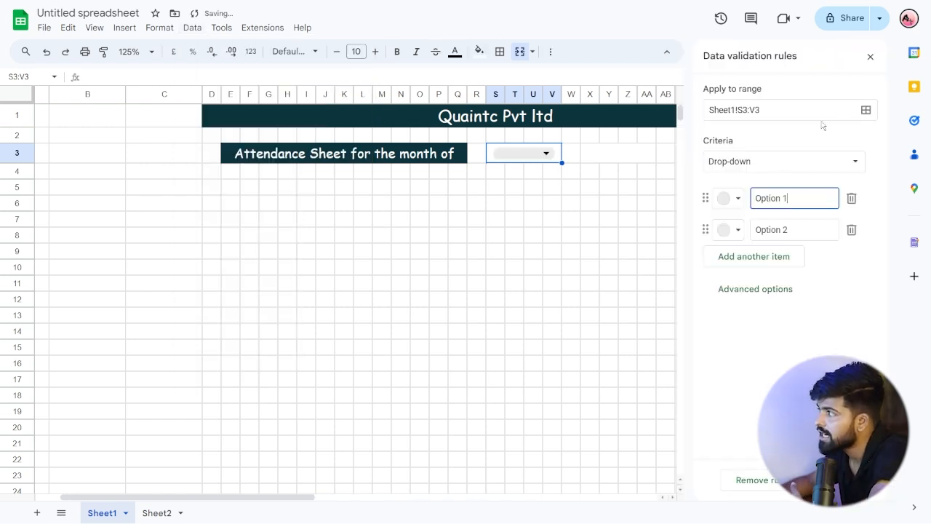
left_click(849, 166)
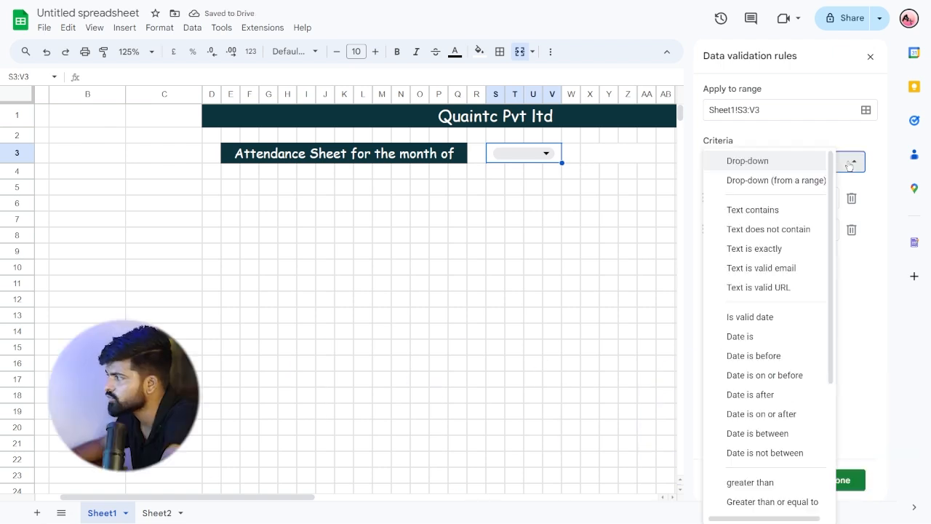
left_click(777, 182)
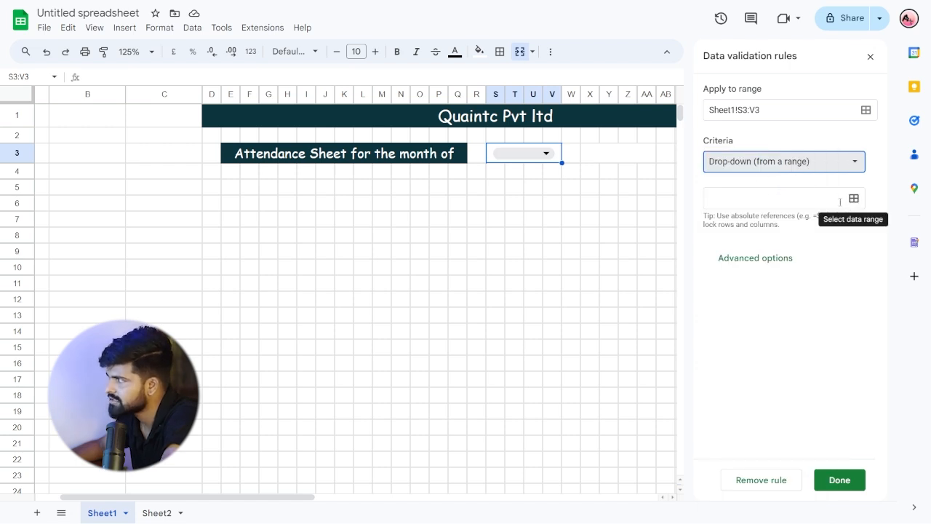
left_click(737, 199)
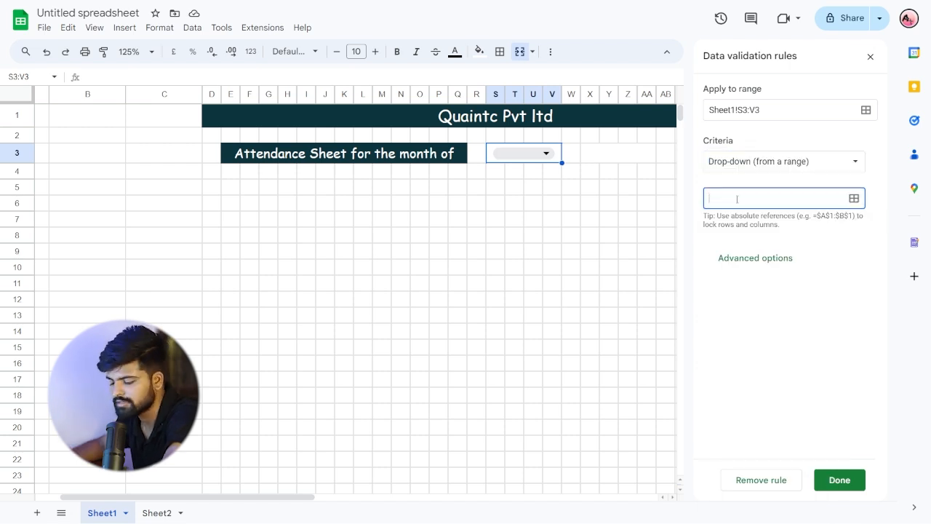
type("month")
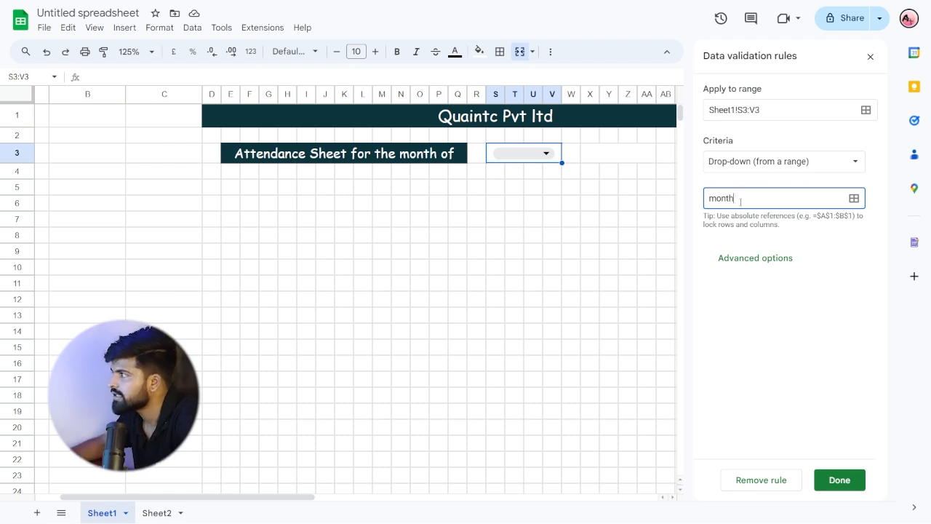
left_click(841, 486)
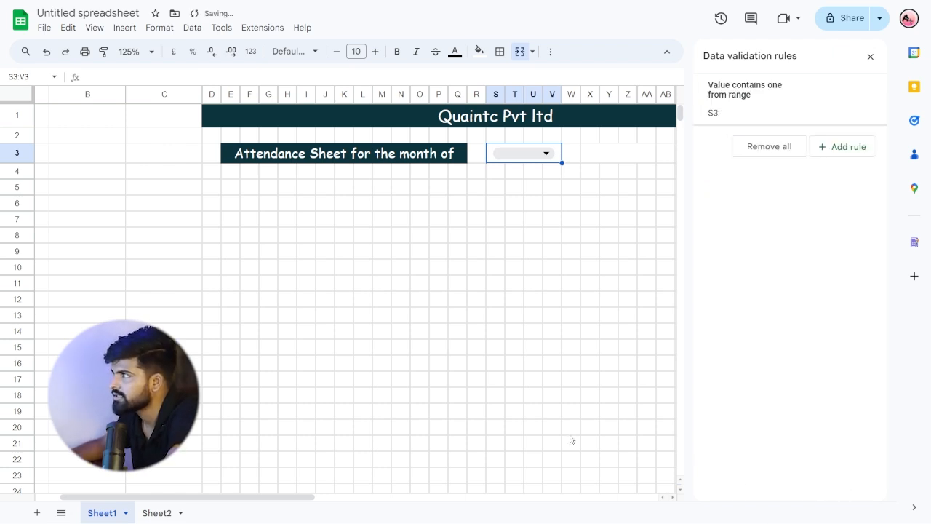
left_click(546, 153)
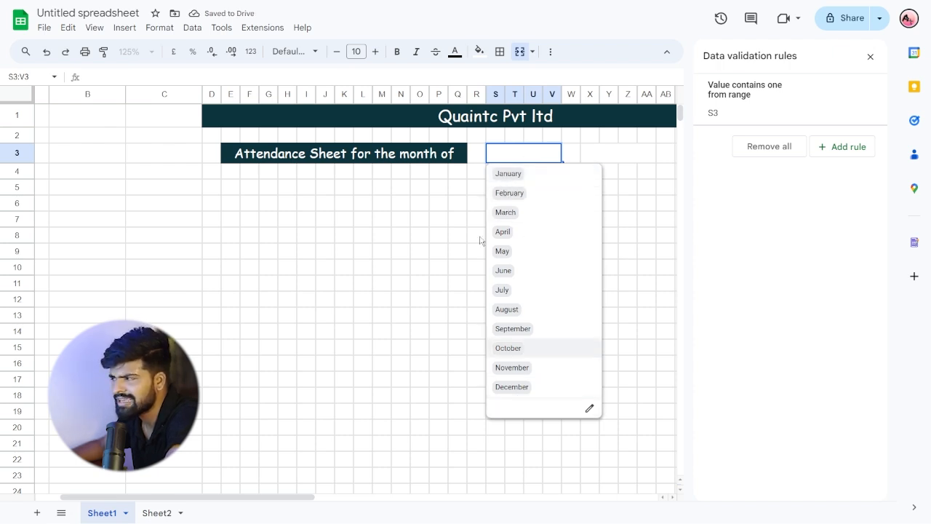
left_click(426, 256)
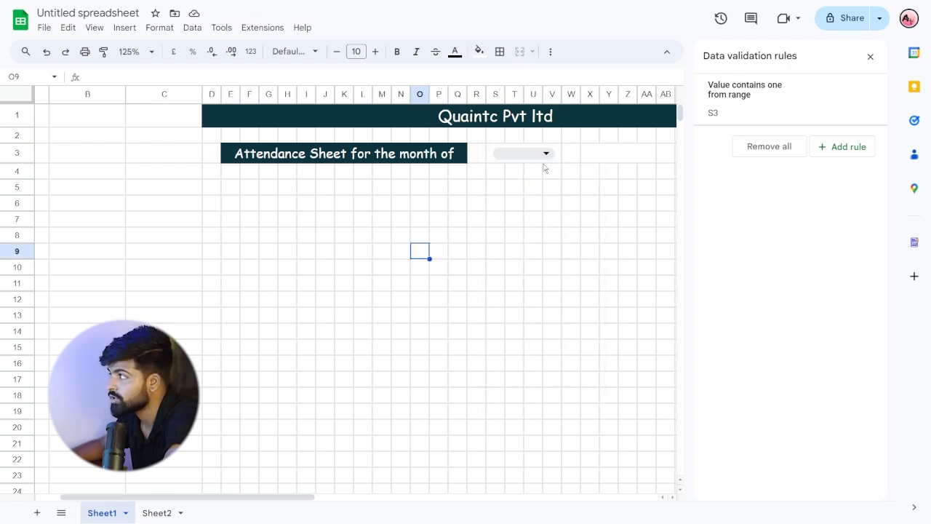
Edit the month drop-down rule and set the January option's text colour to #0c343d, sampled from the attendance heading's fill
left_click(727, 108)
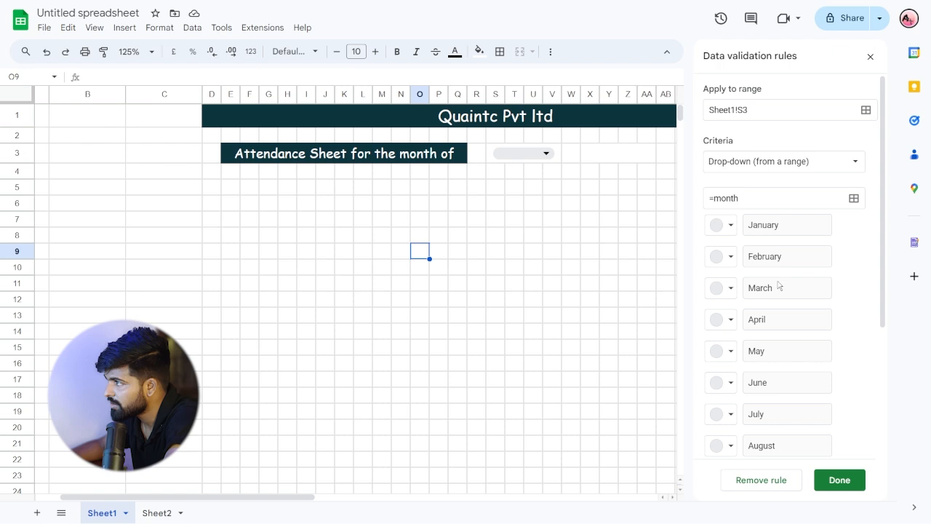
left_click(731, 227)
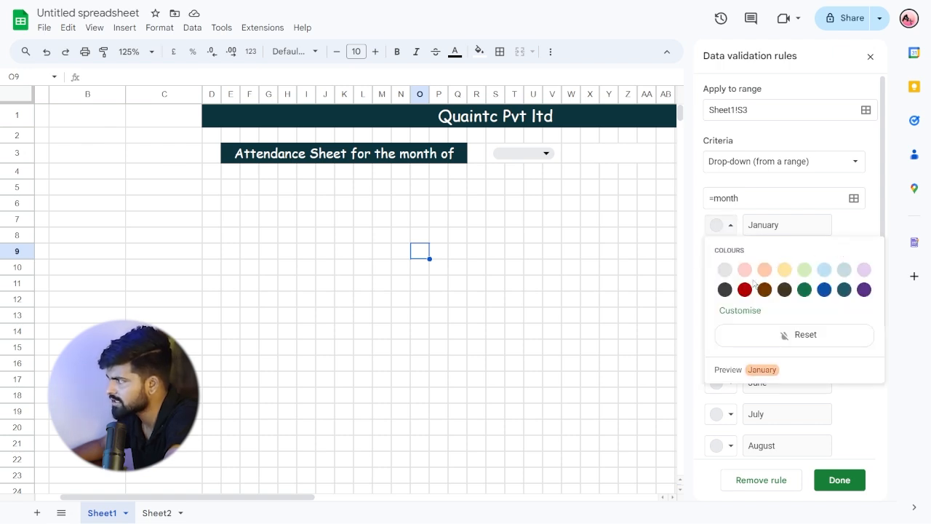
left_click(726, 289)
left_click(733, 311)
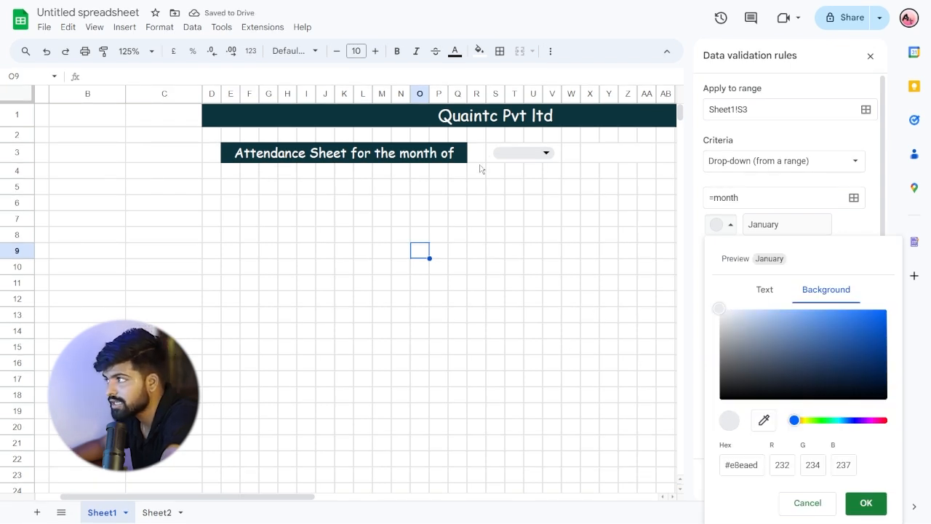
left_click(764, 293)
left_click(764, 421)
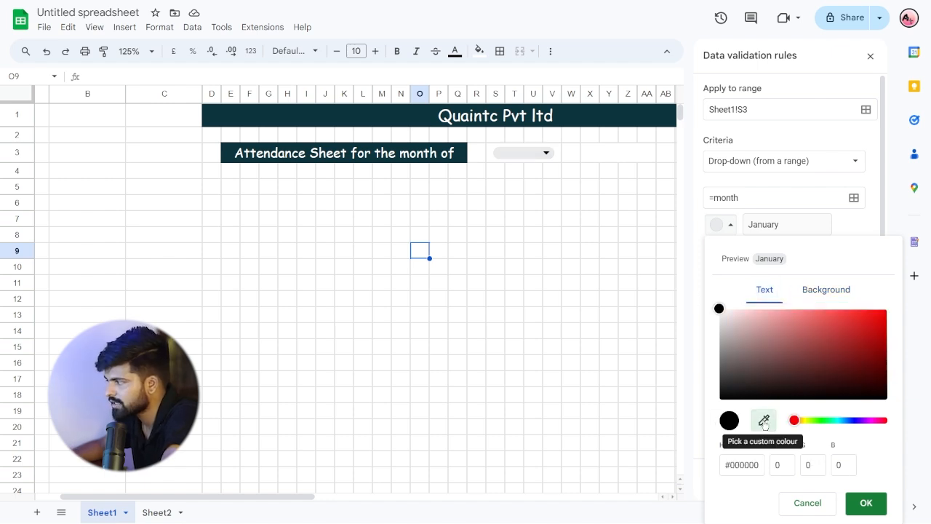
left_click(463, 149)
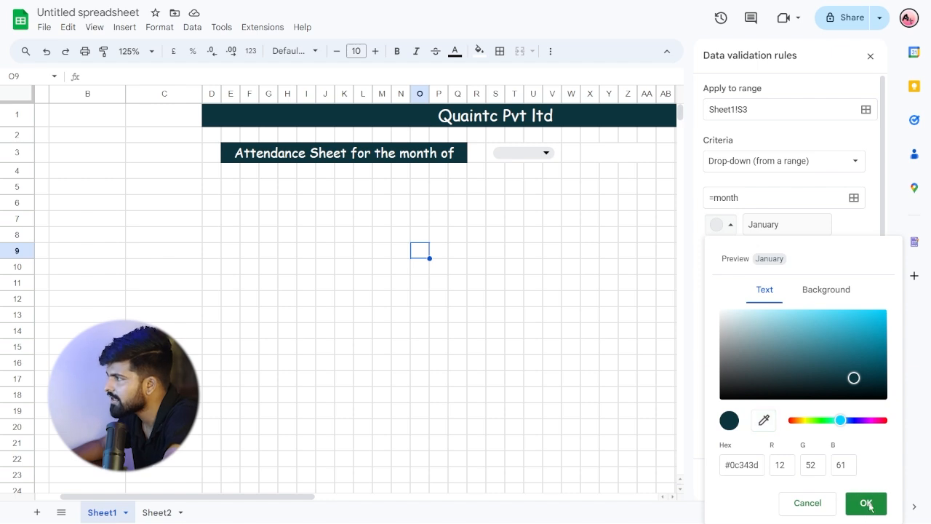
left_click(865, 503)
Choose January in the month drop-down beside the attendance heading
left_click(537, 153)
left_click(532, 179)
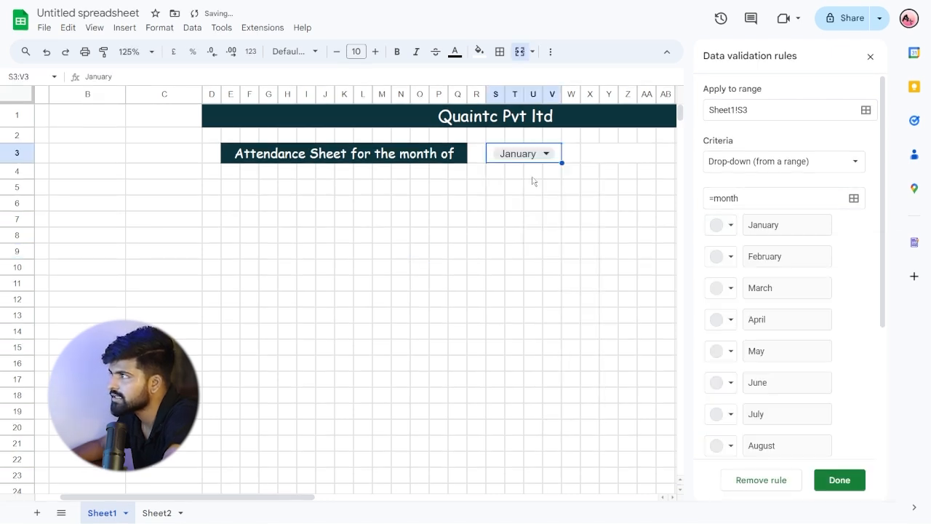
left_click(537, 220)
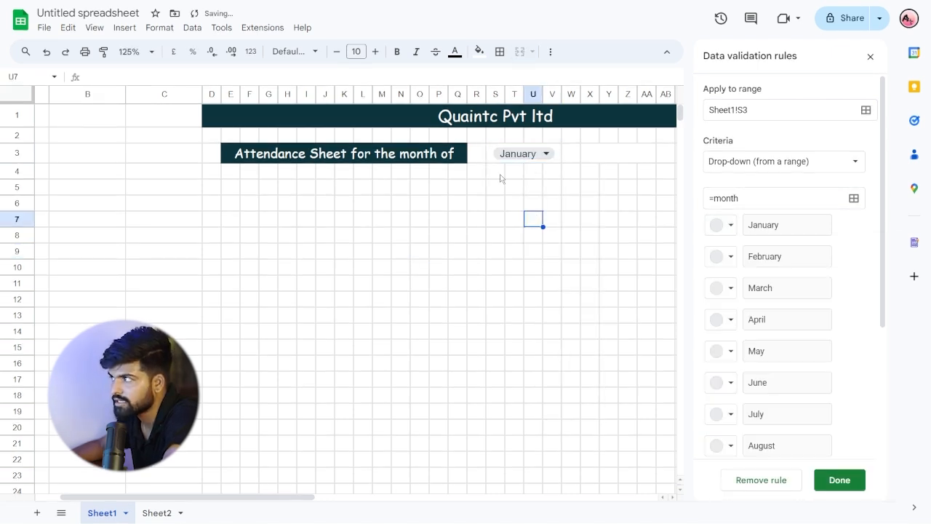
Colour every option from January to December dark red in the month drop-down rule and save the rule
left_click(729, 226)
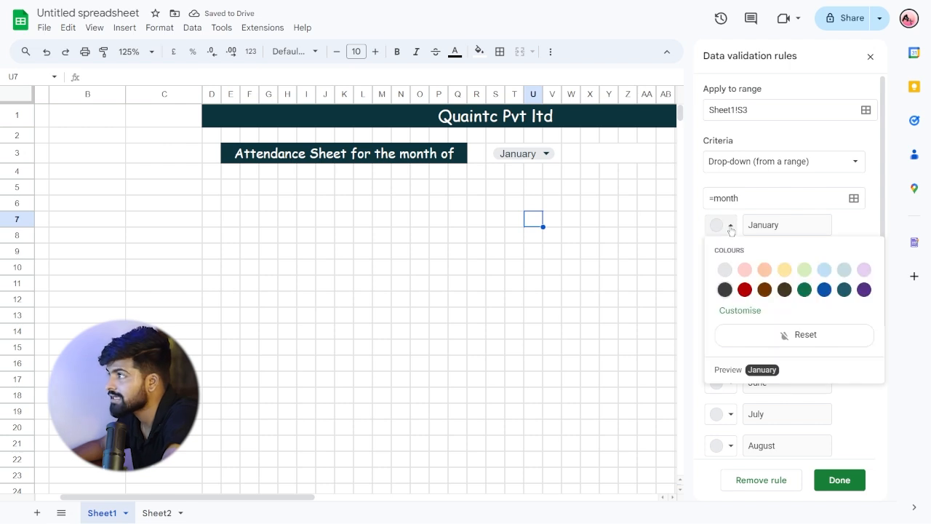
left_click(744, 290)
left_click(538, 240)
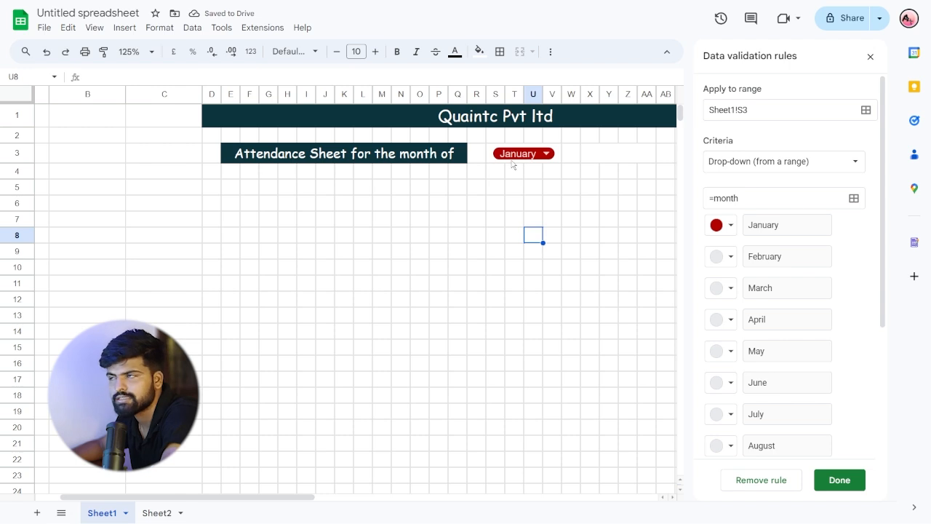
left_click(731, 256)
left_click(744, 321)
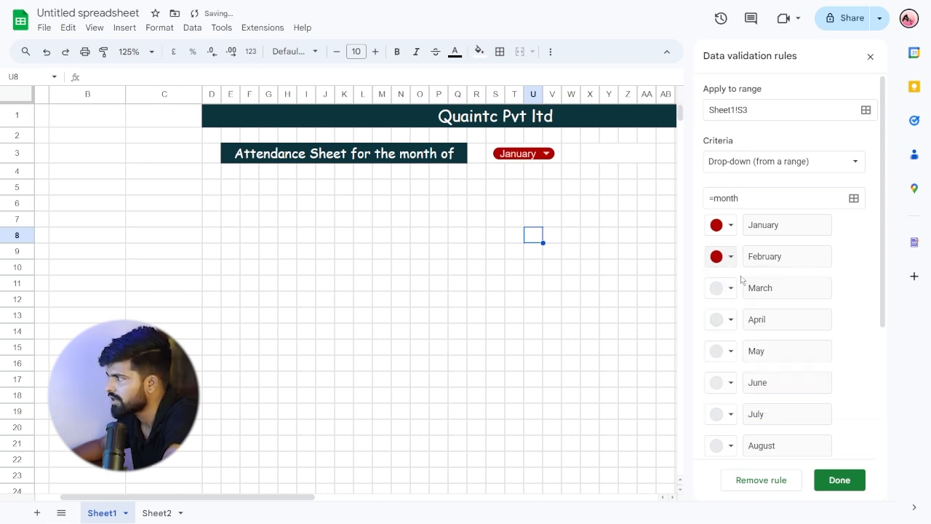
left_click(729, 290)
left_click(741, 351)
left_click(731, 320)
left_click(745, 384)
left_click(731, 350)
left_click(745, 415)
scroll(731, 353, "down", 2)
left_click(731, 237)
left_click(745, 301)
left_click(731, 269)
left_click(744, 333)
left_click(730, 300)
left_click(744, 364)
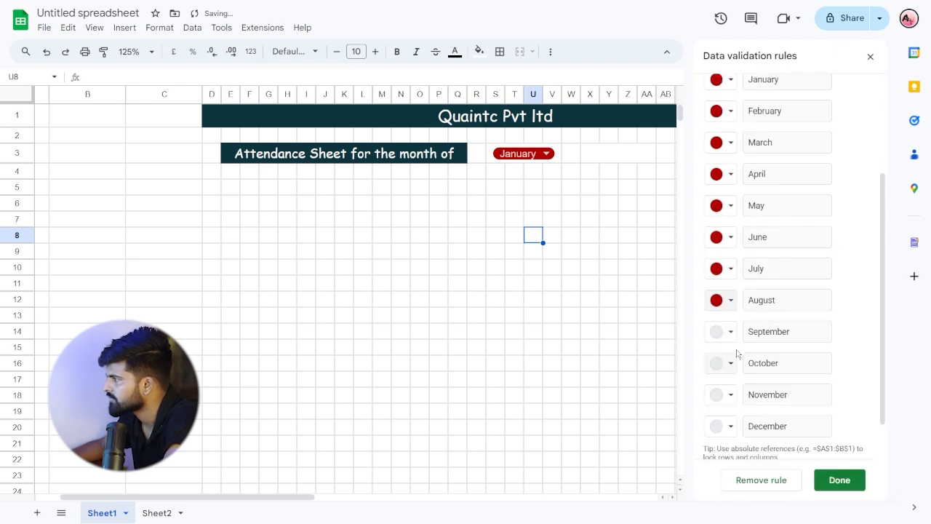
left_click(730, 332)
left_click(744, 393)
left_click(730, 363)
left_click(744, 426)
left_click(730, 395)
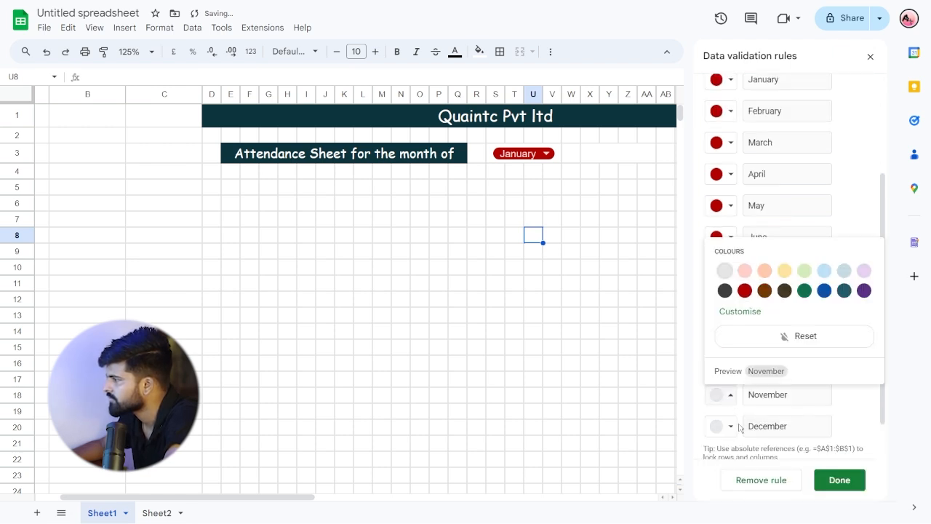
left_click(744, 291)
left_click(730, 425)
left_click(744, 322)
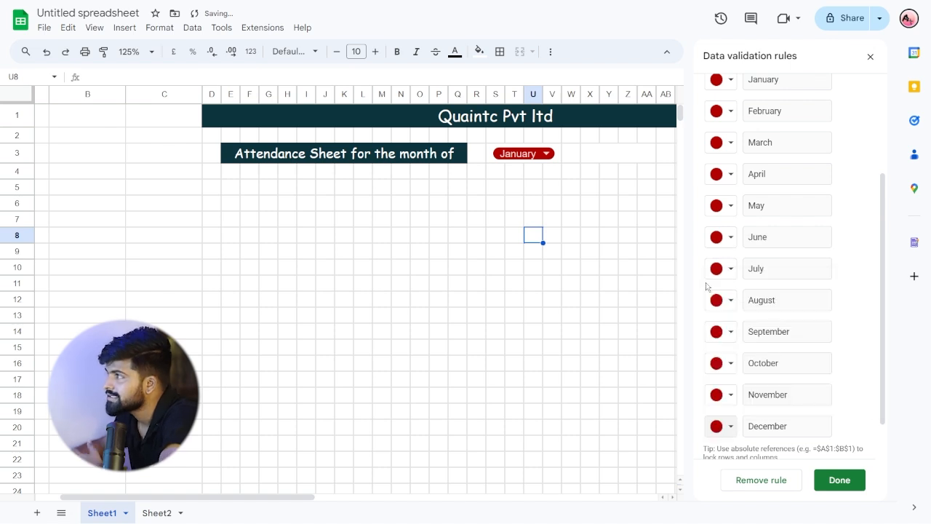
scroll(721, 277, "up", 2)
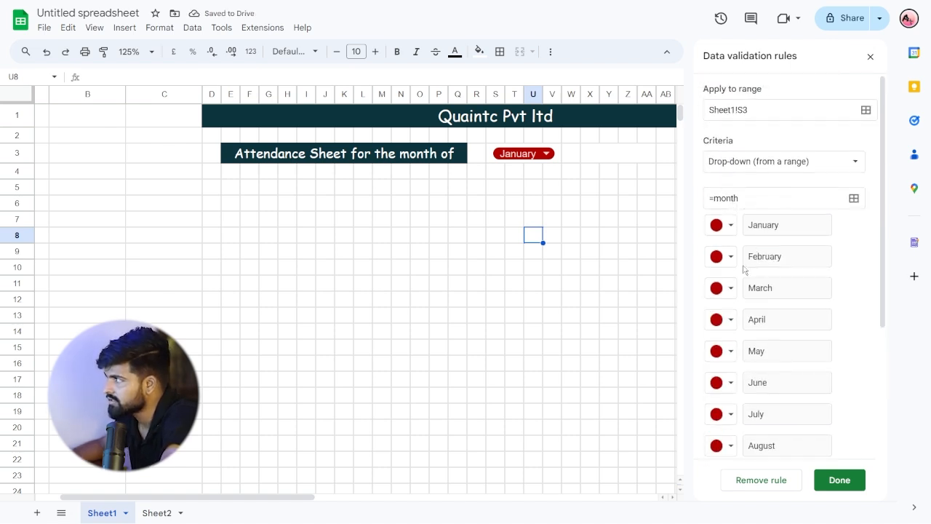
left_click(837, 481)
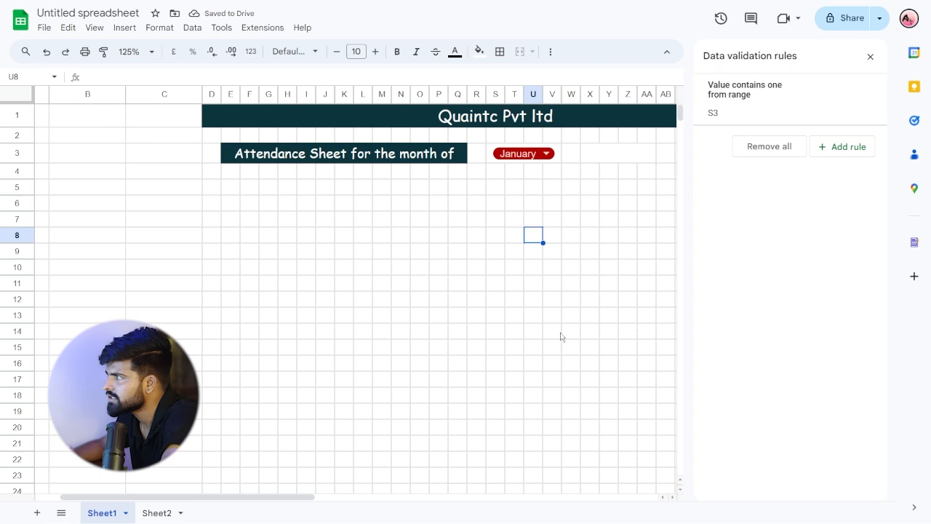
Add a drop-down from a range to merged cell X3:AA3, using the named range year as source, and check its options
left_click(601, 162)
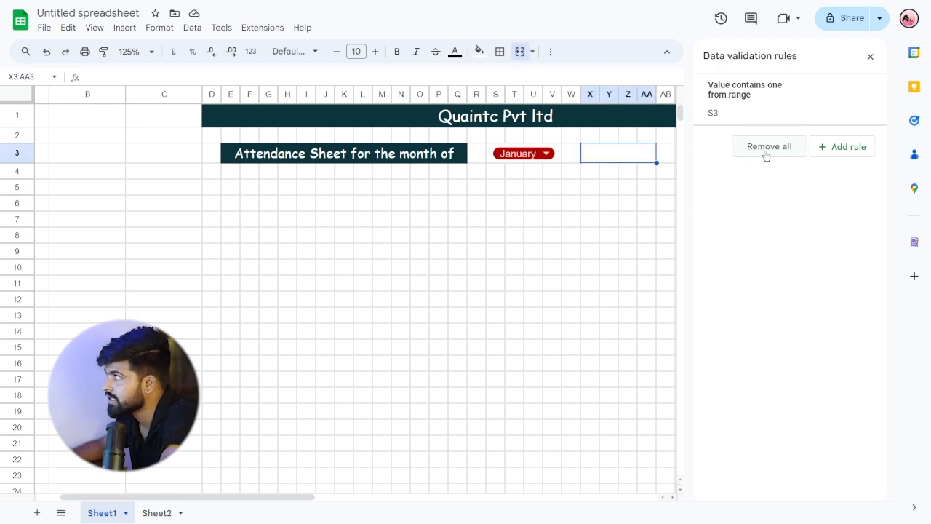
left_click(840, 148)
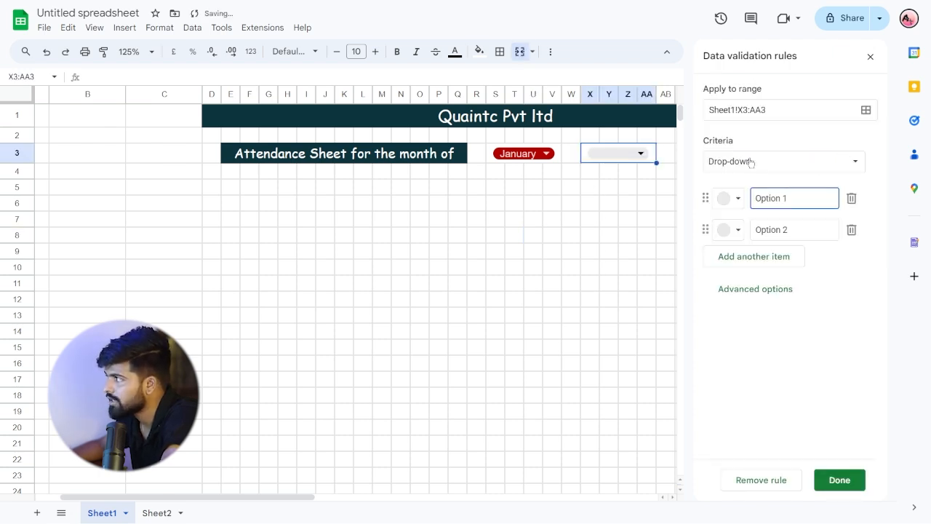
left_click(747, 161)
left_click(757, 182)
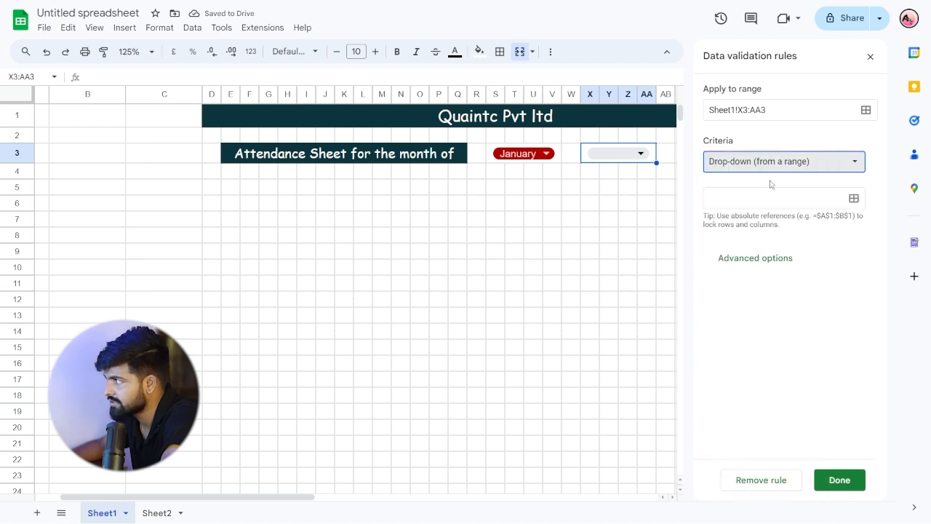
left_click(735, 197)
type("y")
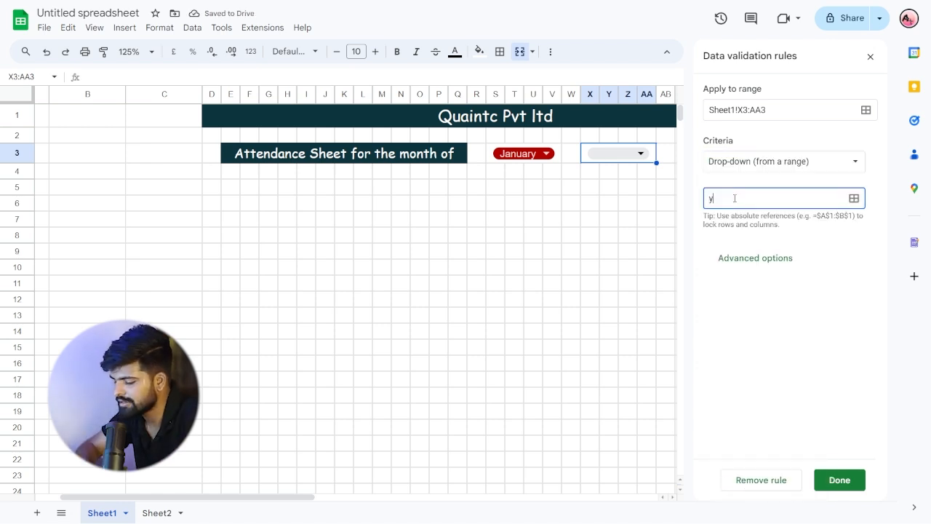
type("ear")
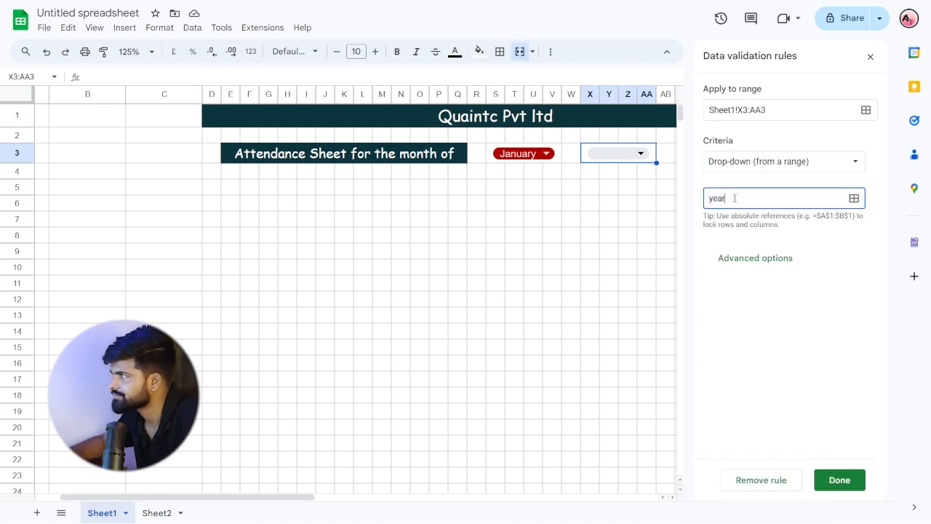
left_click(840, 481)
left_click(641, 153)
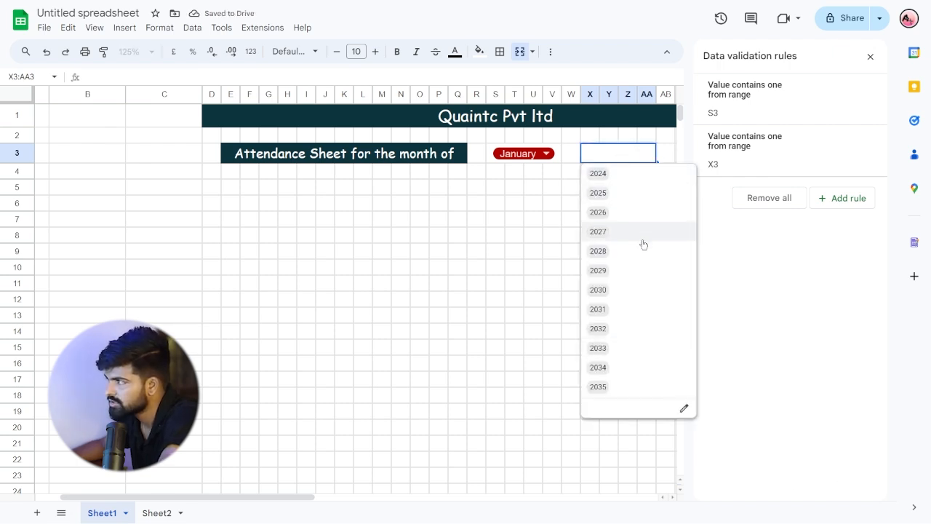
left_click(548, 235)
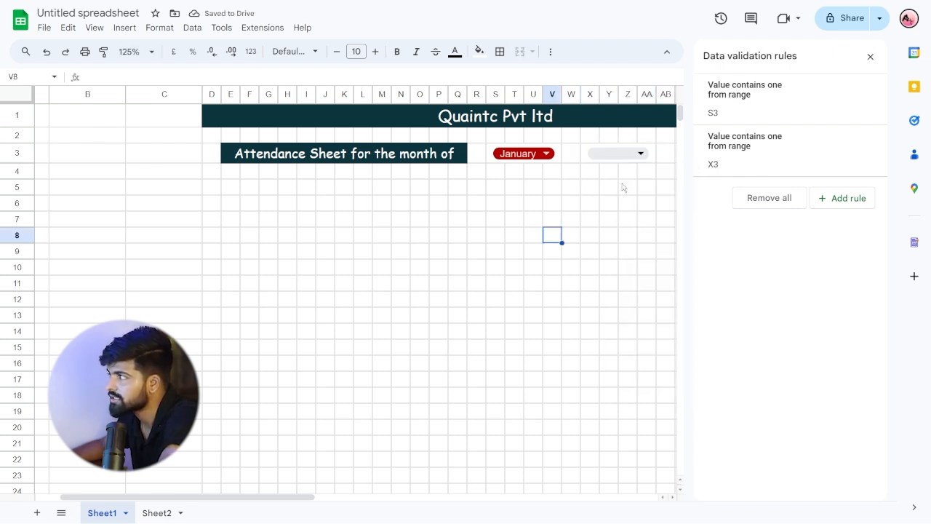
Colour every option from 2024 to 2035 dark purple in the year drop-down rule, save it and close the validation rules
left_click(741, 149)
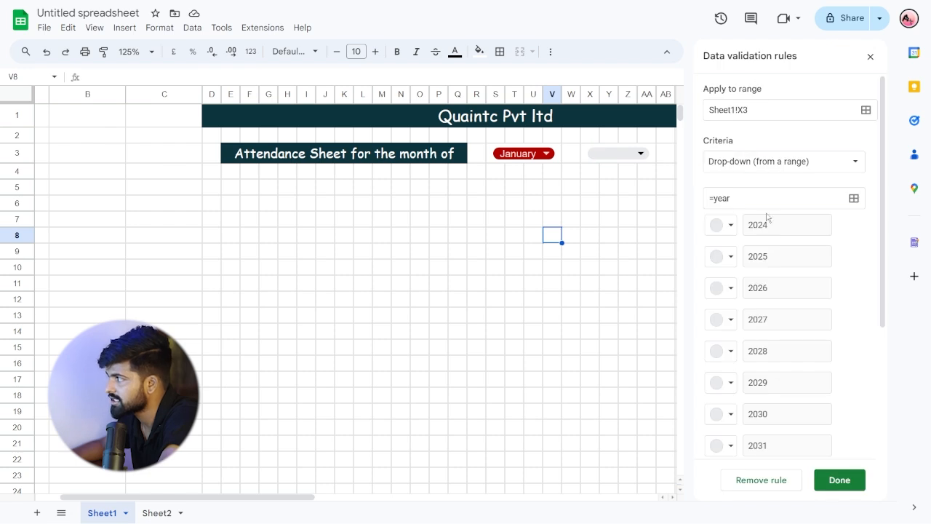
left_click(731, 225)
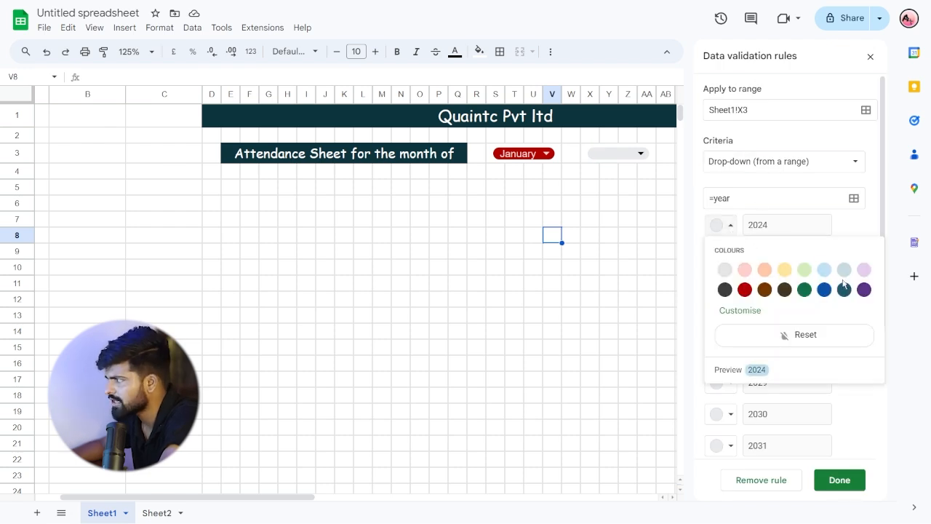
left_click(864, 290)
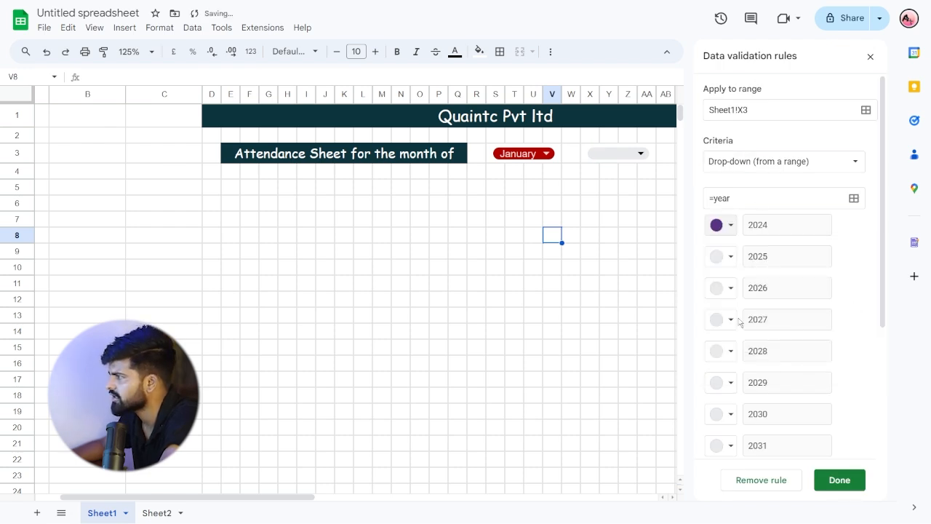
left_click(732, 257)
left_click(865, 321)
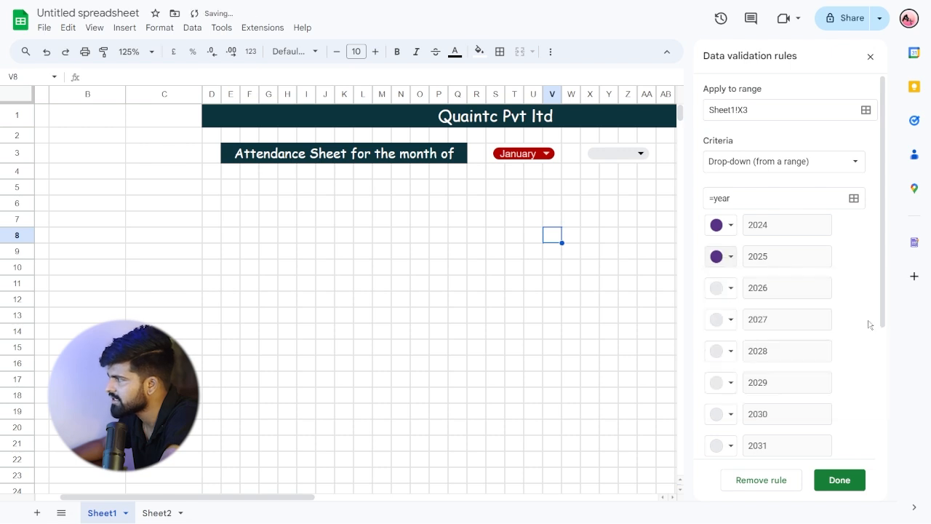
left_click(731, 288)
left_click(864, 352)
left_click(731, 319)
left_click(864, 384)
scroll(773, 322, "down", 2)
left_click(731, 254)
left_click(864, 318)
left_click(731, 286)
left_click(865, 350)
left_click(731, 316)
left_click(864, 381)
left_click(732, 348)
left_click(864, 413)
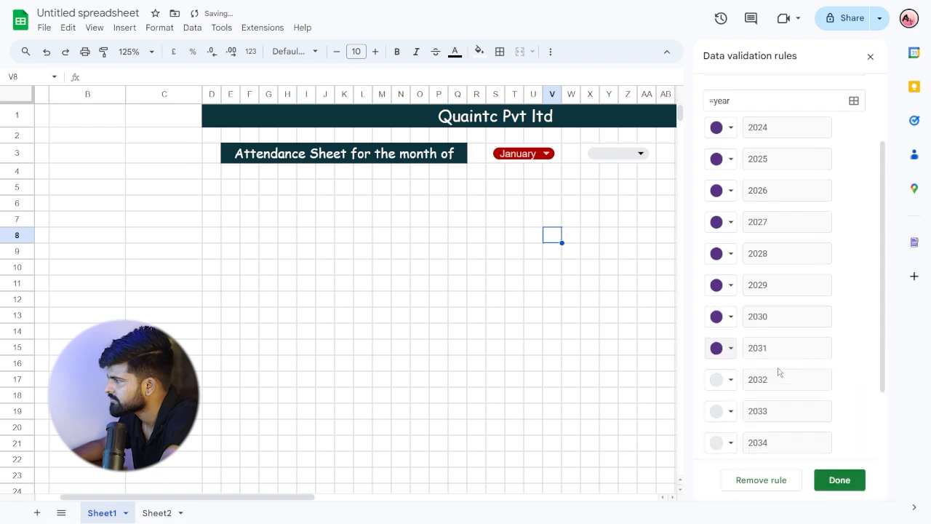
scroll(776, 374, "down", 2)
left_click(731, 283)
left_click(864, 347)
left_click(731, 315)
left_click(864, 380)
left_click(731, 346)
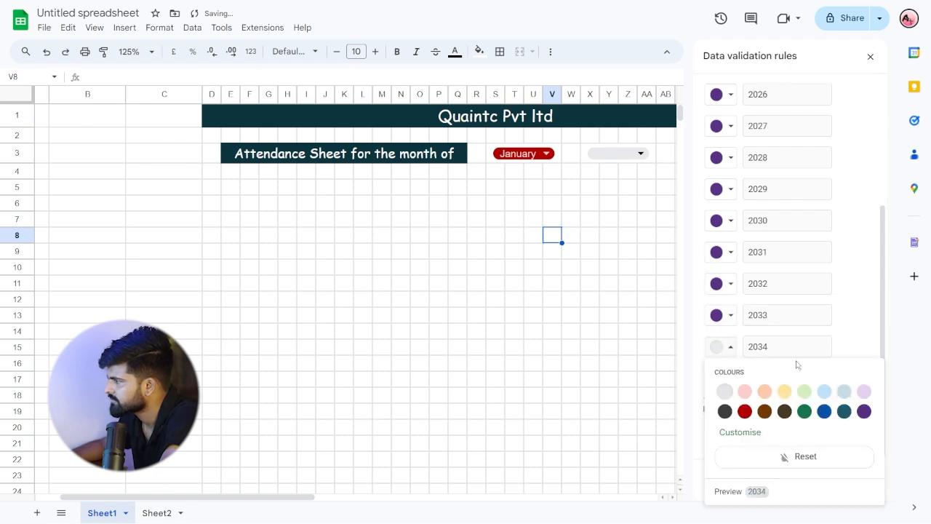
left_click(864, 411)
left_click(732, 378)
left_click(864, 273)
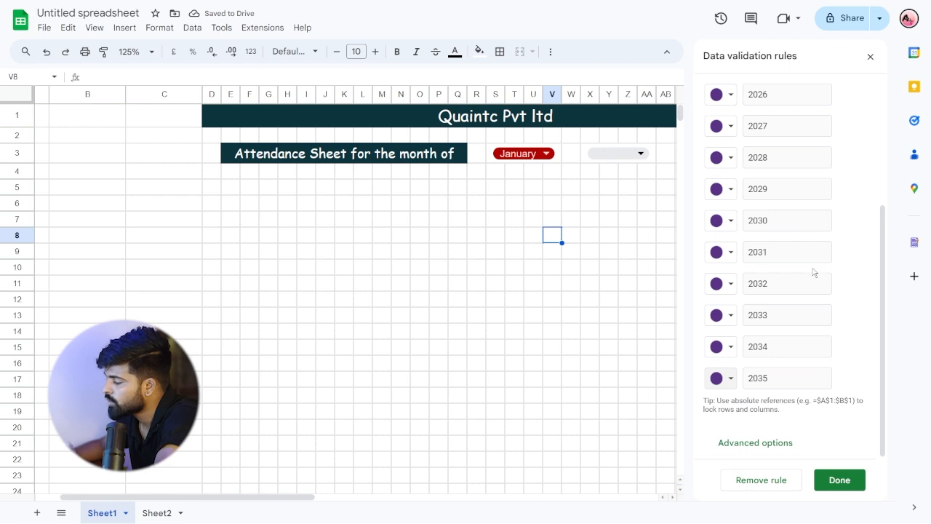
left_click(838, 482)
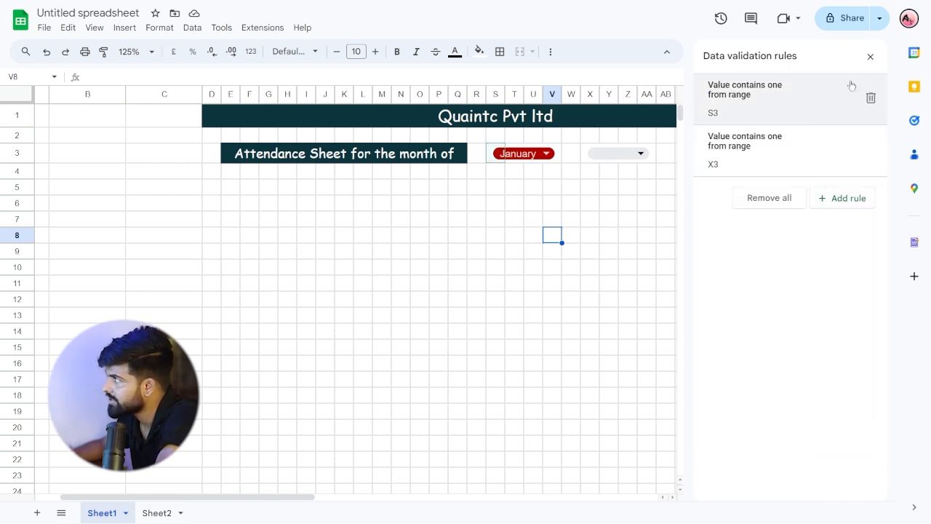
left_click(870, 56)
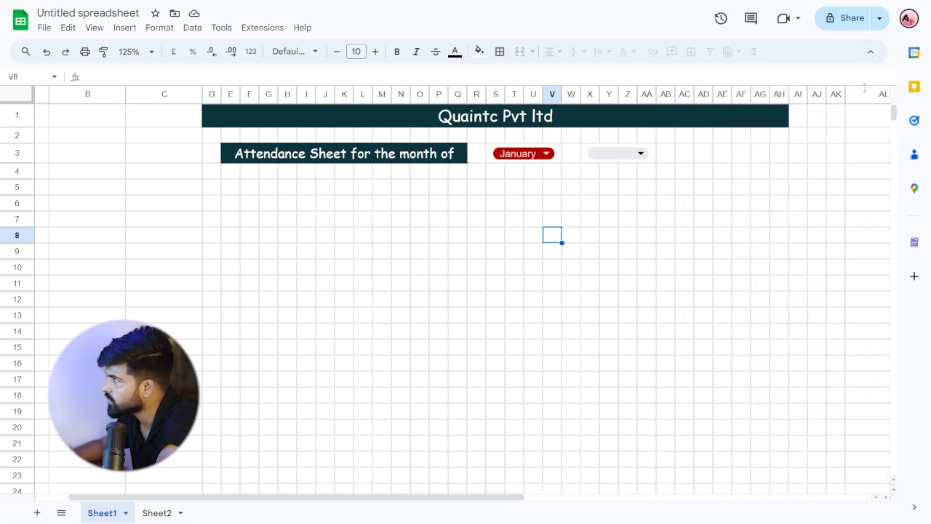
Choose 2024 in the year drop-down beside the month drop-down
left_click(639, 153)
left_click(611, 176)
left_click(542, 218)
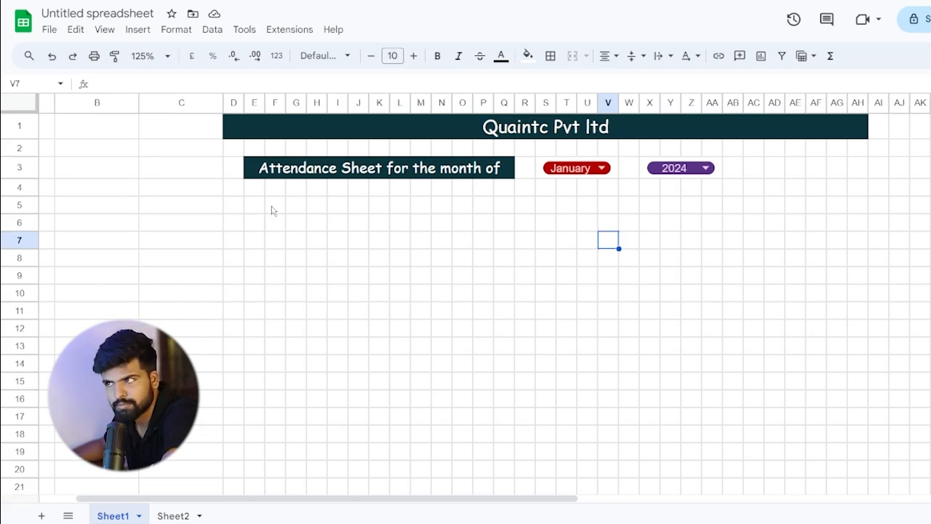
Merge F5:H5 and label it "Start Date", and merge J5:L5 beside it
left_click_drag(272, 206, 320, 206)
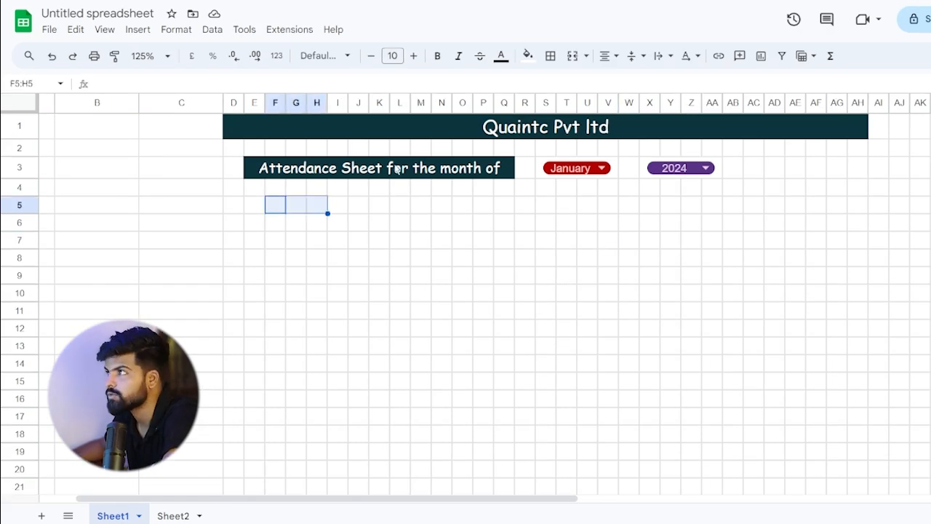
left_click(578, 59)
left_click(316, 258)
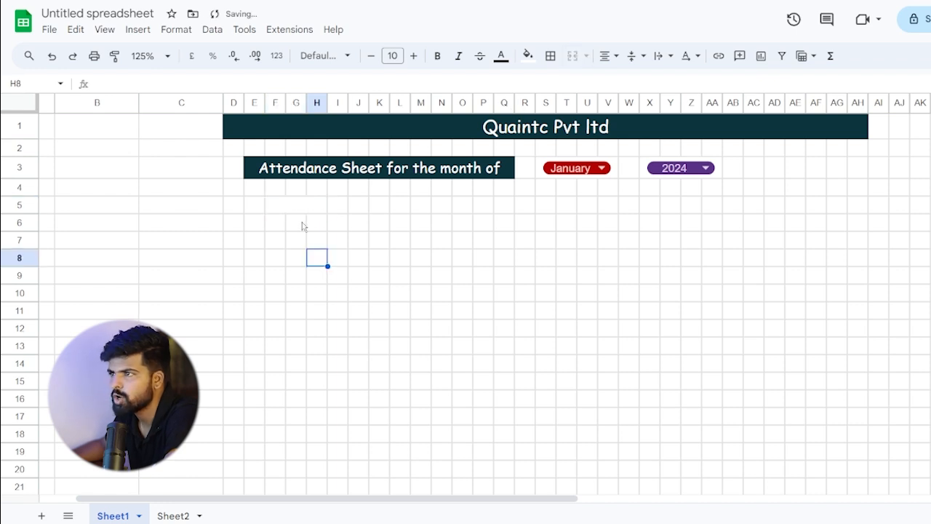
left_click(295, 209)
type("St")
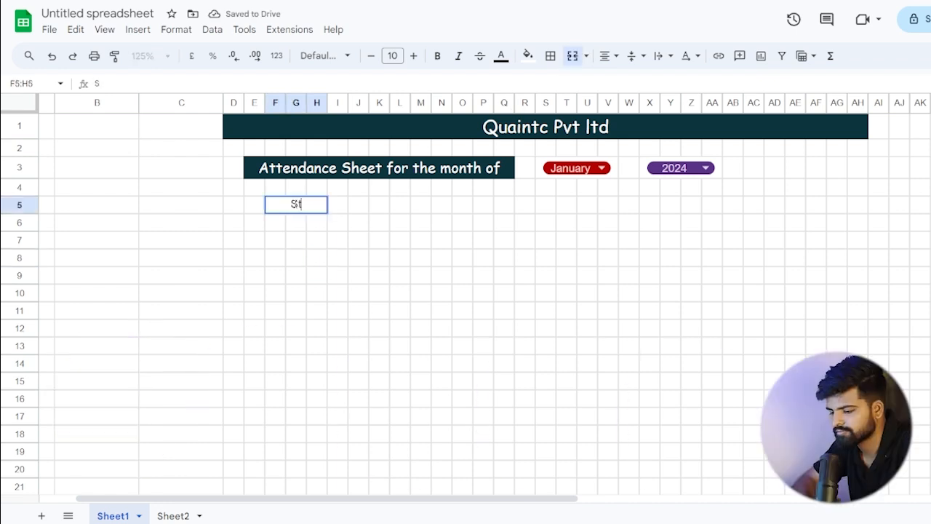
type("art Date")
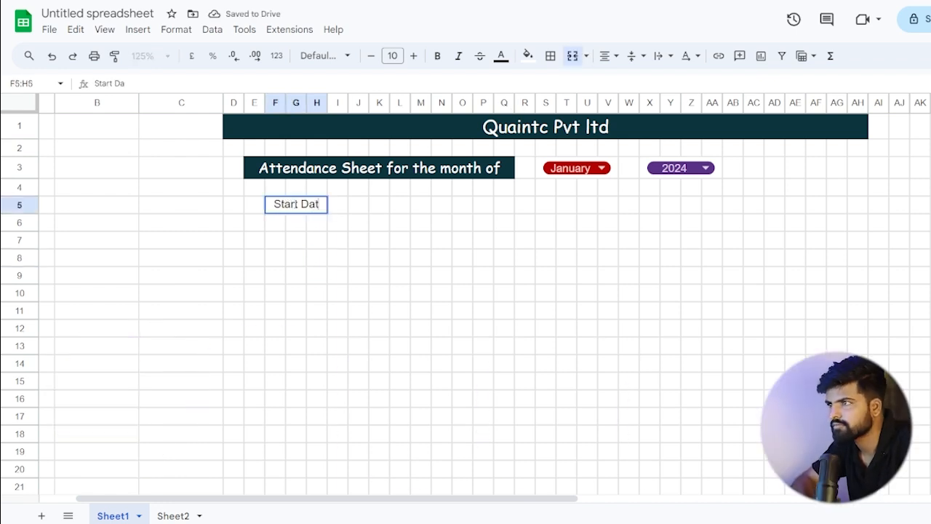
left_click(300, 240)
left_click_drag(362, 211, 404, 210)
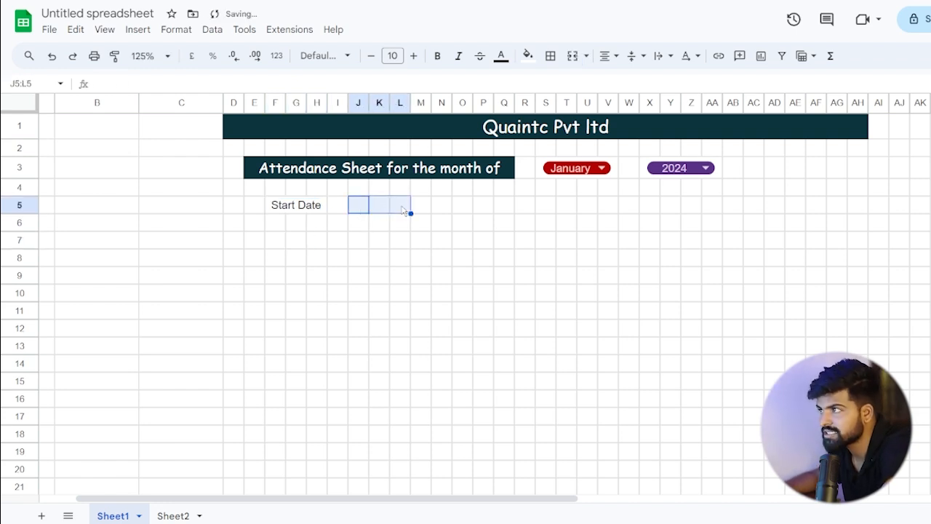
left_click(573, 57)
Merge cells N5:P5 and enter the label "End Date"
left_click_drag(447, 212, 490, 208)
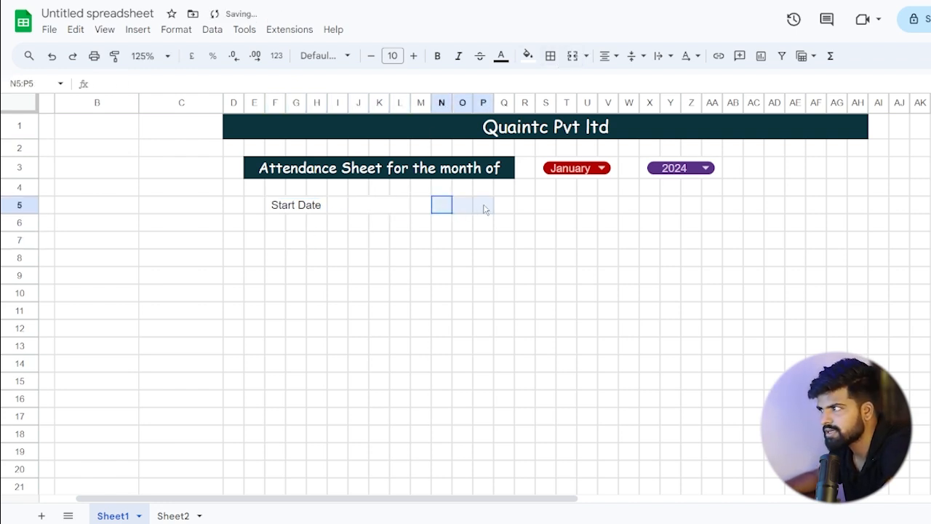
left_click(573, 56)
type("Ebd")
key("BackSpace")
key("BackSpace")
type("nd Date")
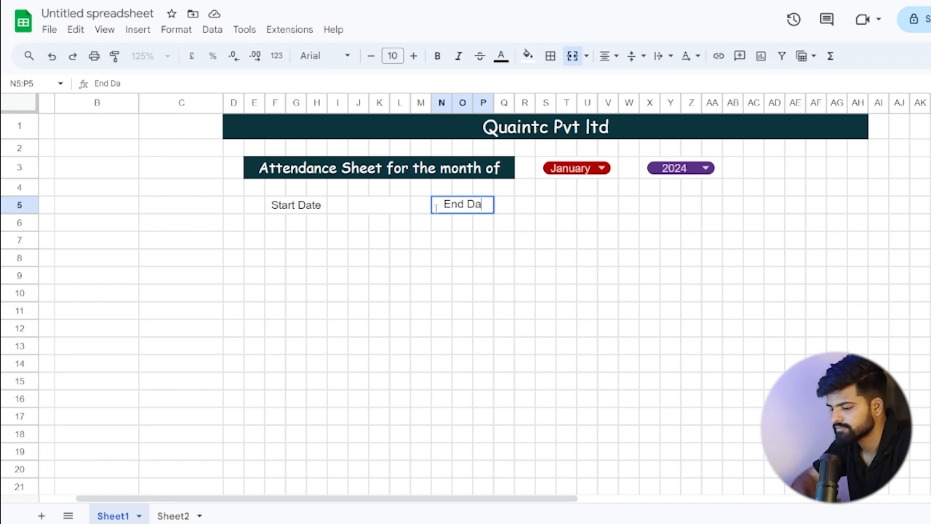
left_click(452, 261)
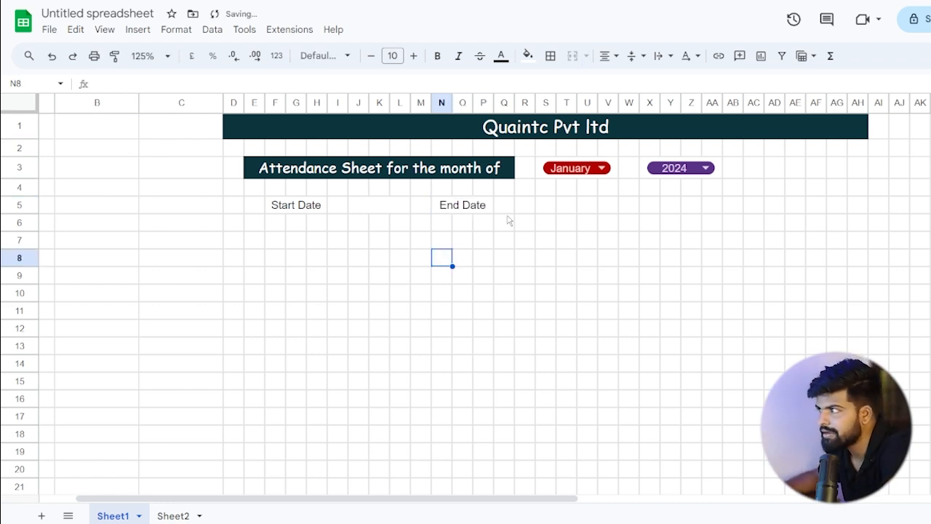
Merge cells R5:T5 into one cell and V5:X5 into another, in the same row as the date labels
left_click_drag(528, 208, 571, 208)
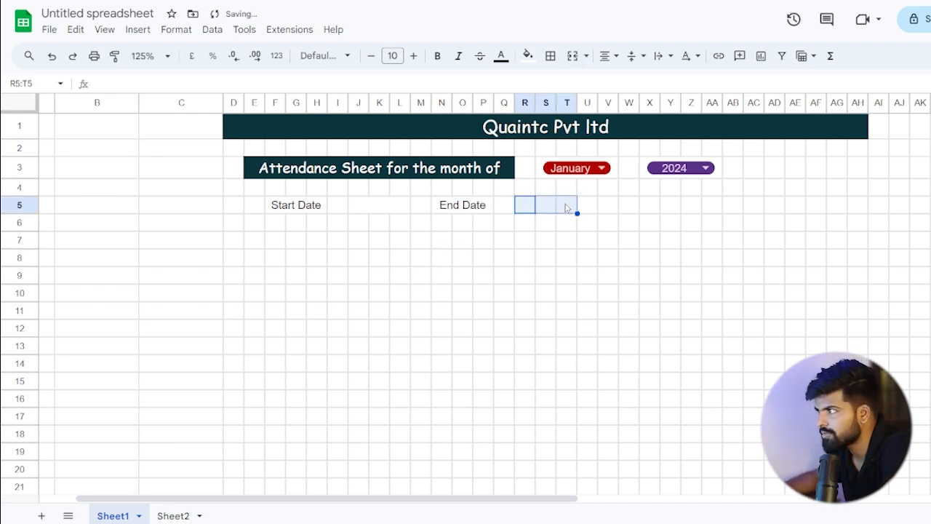
left_click(573, 58)
left_click_drag(604, 208, 650, 206)
left_click(574, 58)
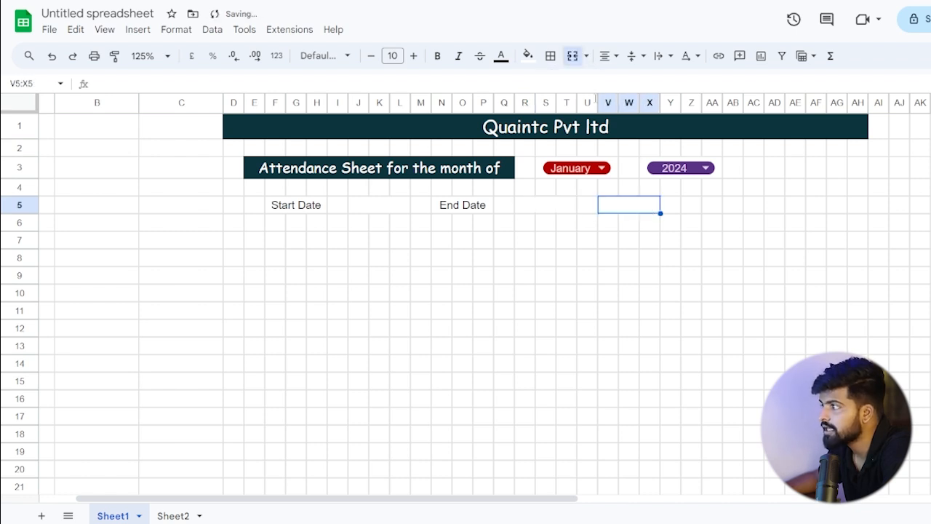
Label the merged cell V5:X5 "Total Days" and merge Z5:AB5 beside it
type("Total Days")
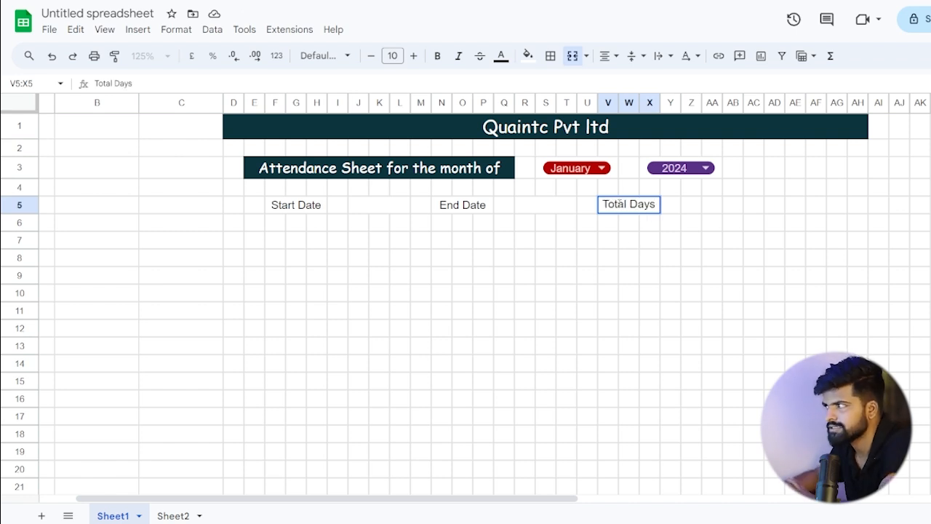
left_click(630, 261)
left_click_drag(690, 208, 735, 204)
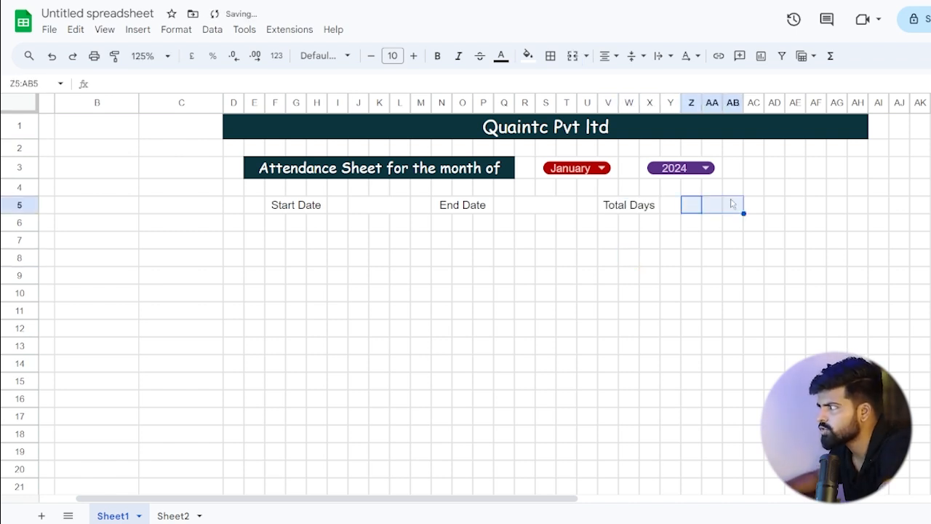
left_click(572, 56)
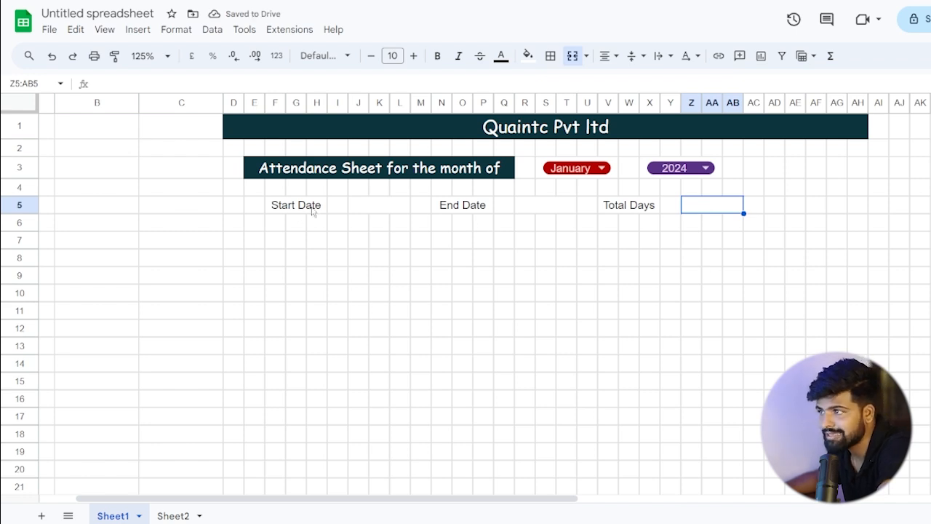
Give the "Start Date" label the same dark teal fill as the headings and white text
left_click(377, 208)
left_click(282, 210)
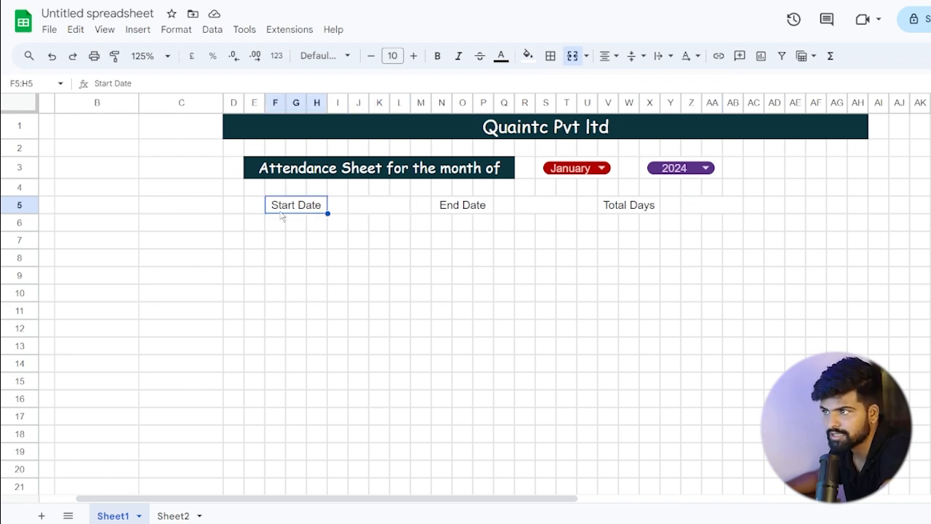
left_click(528, 56)
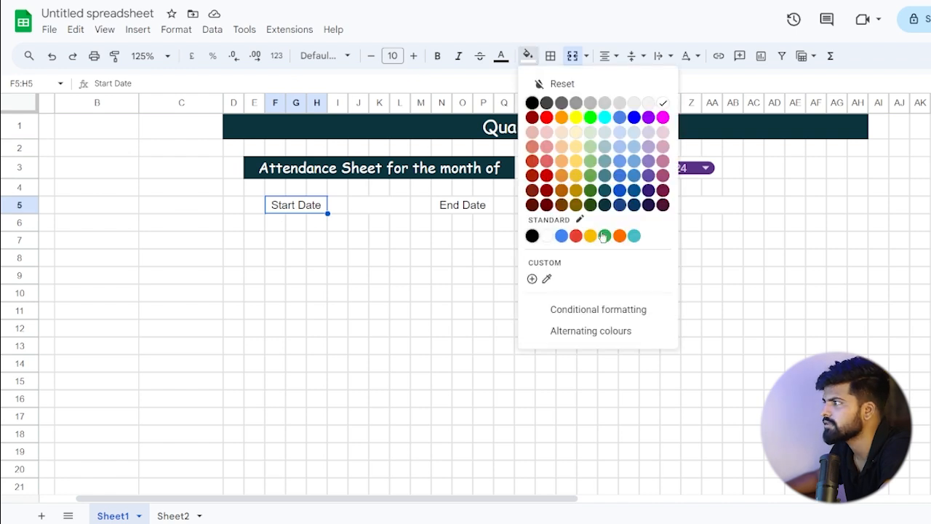
left_click(605, 205)
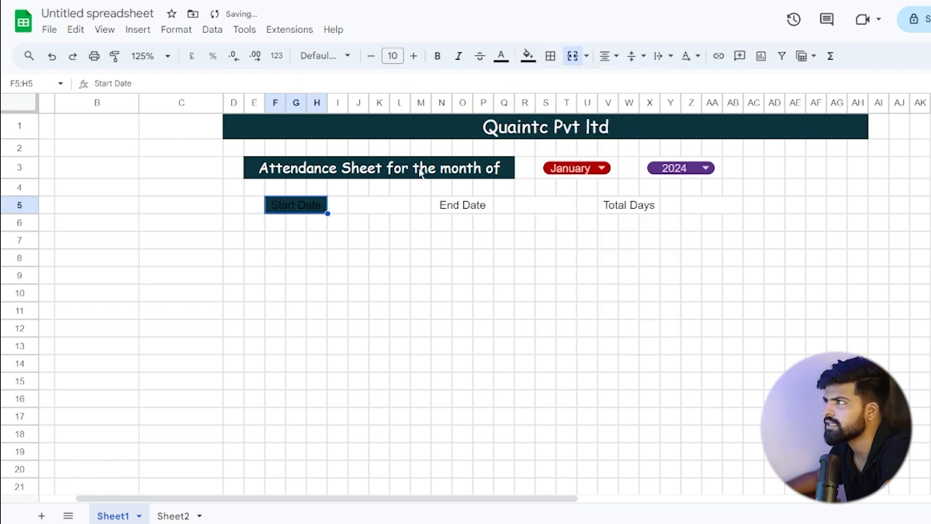
left_click(504, 57)
left_click(638, 103)
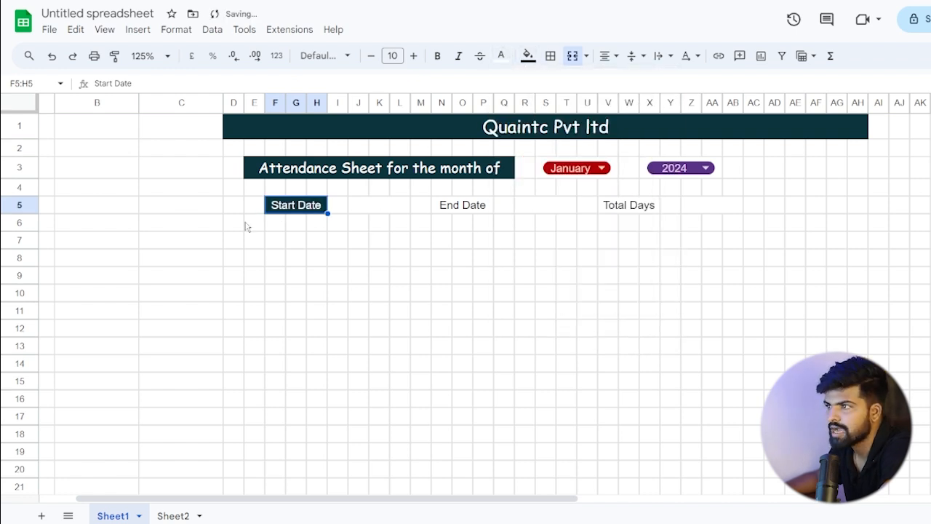
Copy the "Start Date" label's formatting onto the "End Date" and "Total Days" labels
left_click(114, 56)
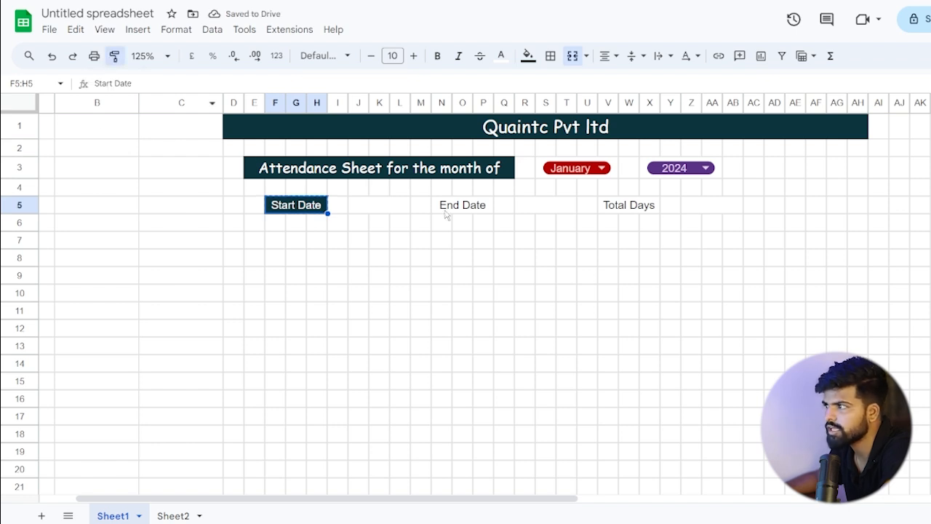
left_click(446, 207)
left_click(114, 56)
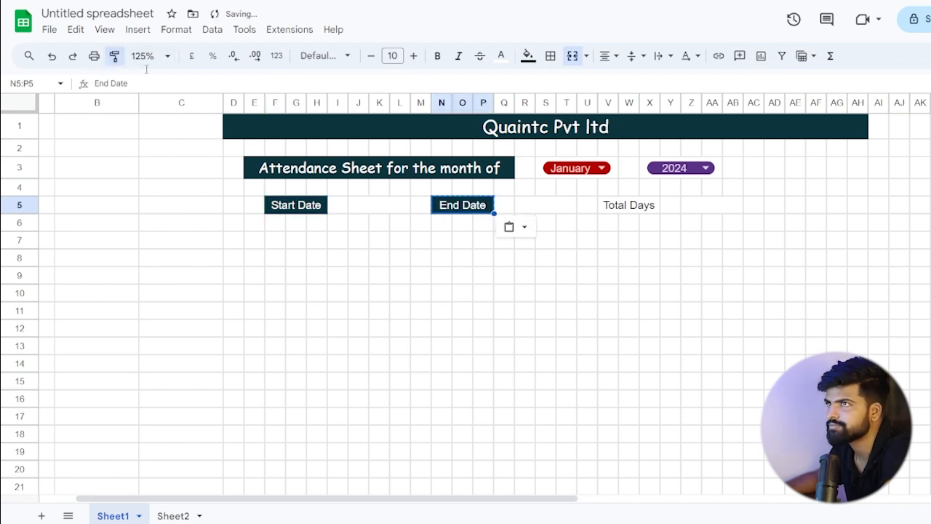
left_click(632, 207)
left_click(467, 277)
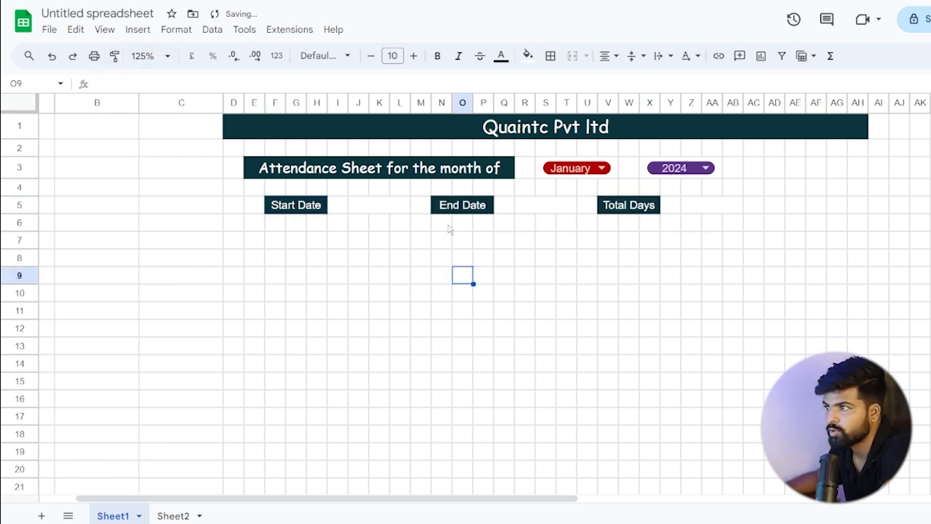
Enter the formula =DATEVALUE(1&S3&X3) in the merged cell J5:L5 beside "Start Date"
left_click(365, 210)
type("=")
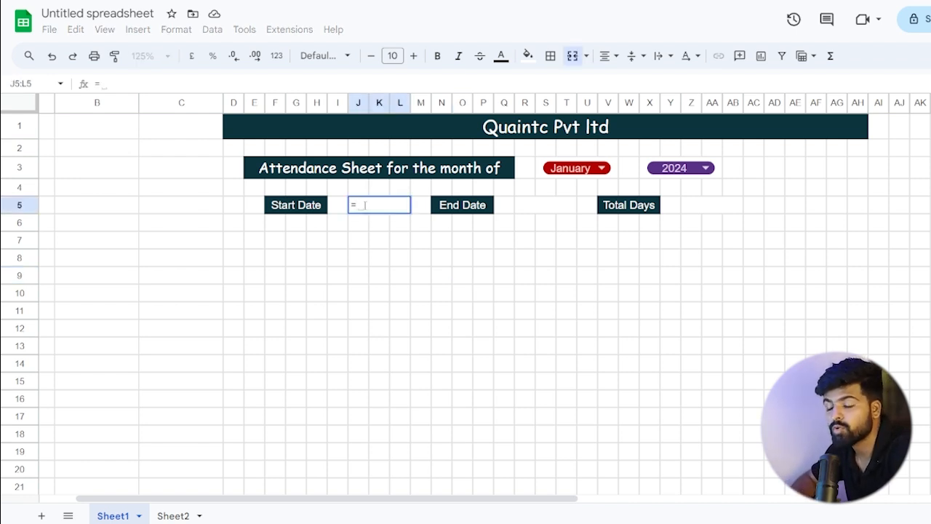
type("date")
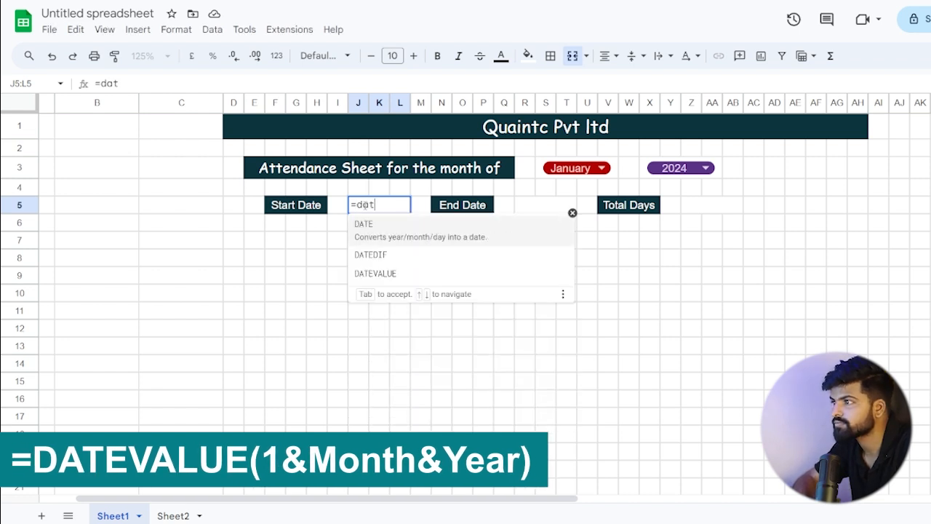
left_click(406, 272)
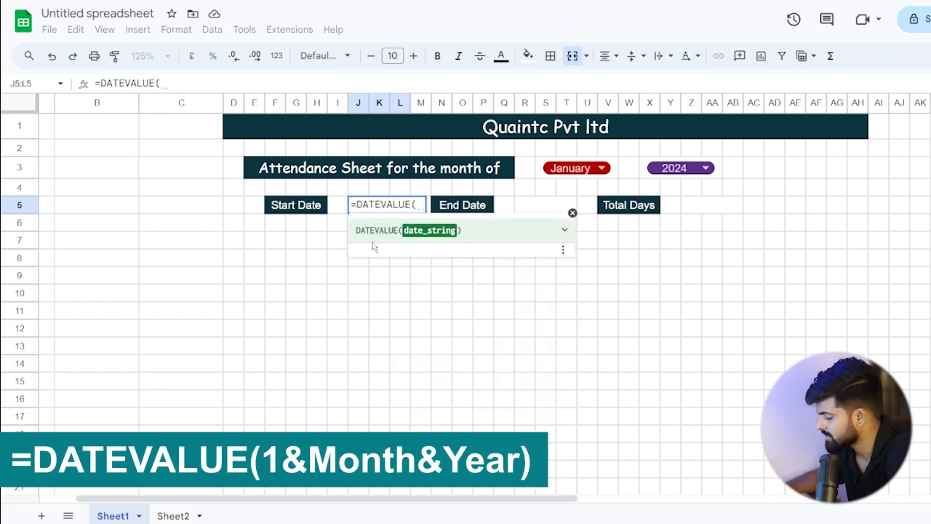
type("1")
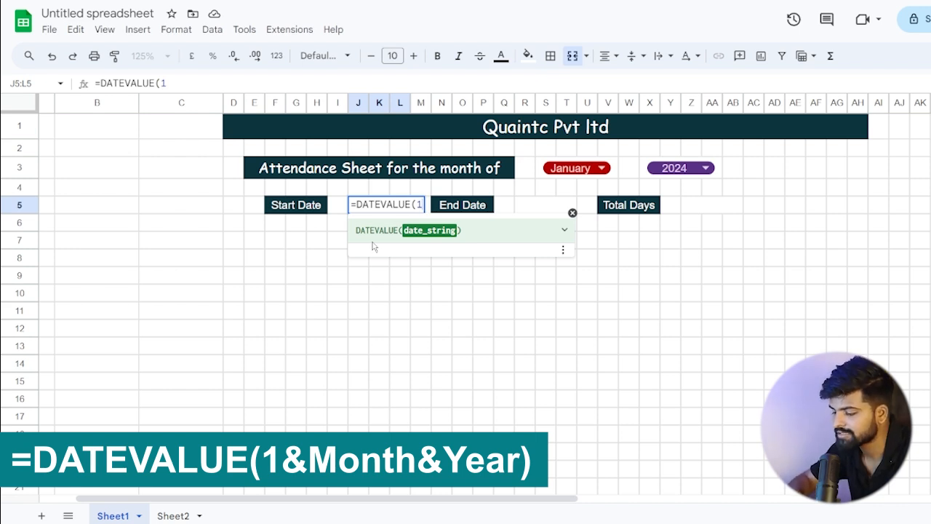
type("&")
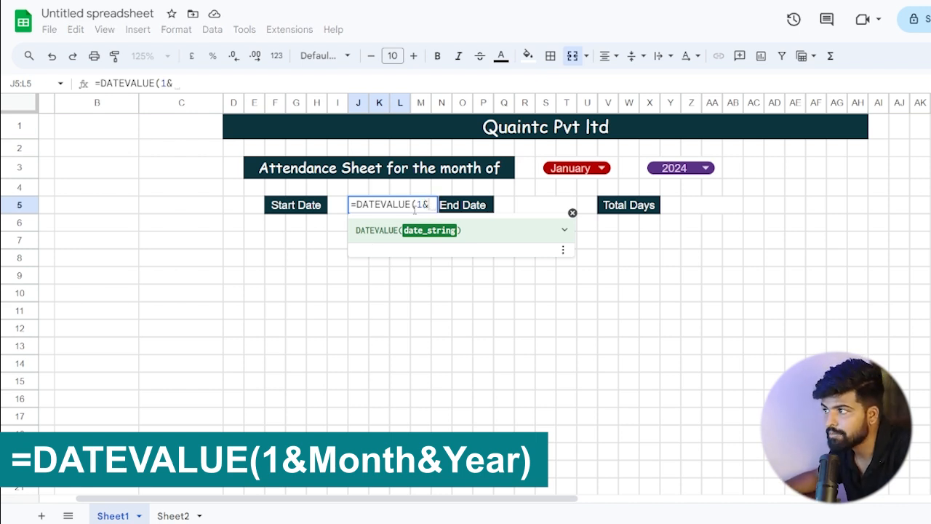
left_click(551, 163)
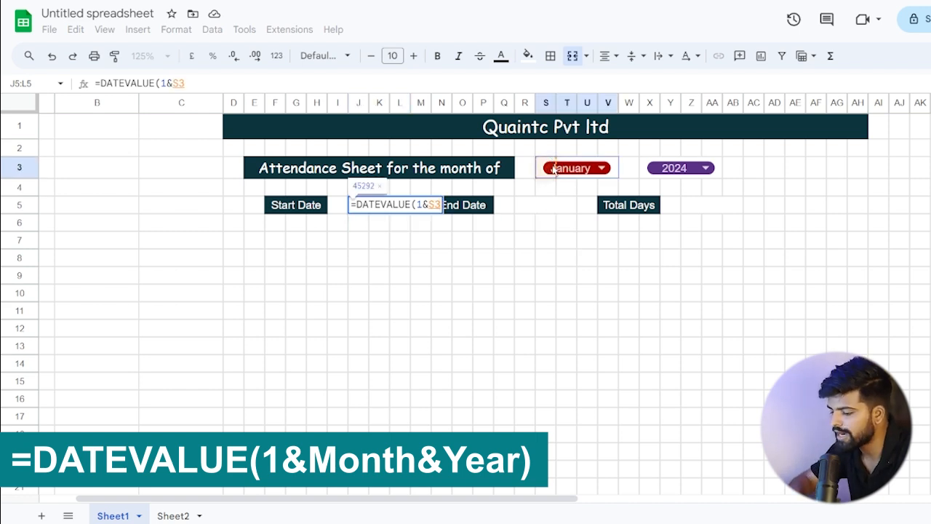
type("&")
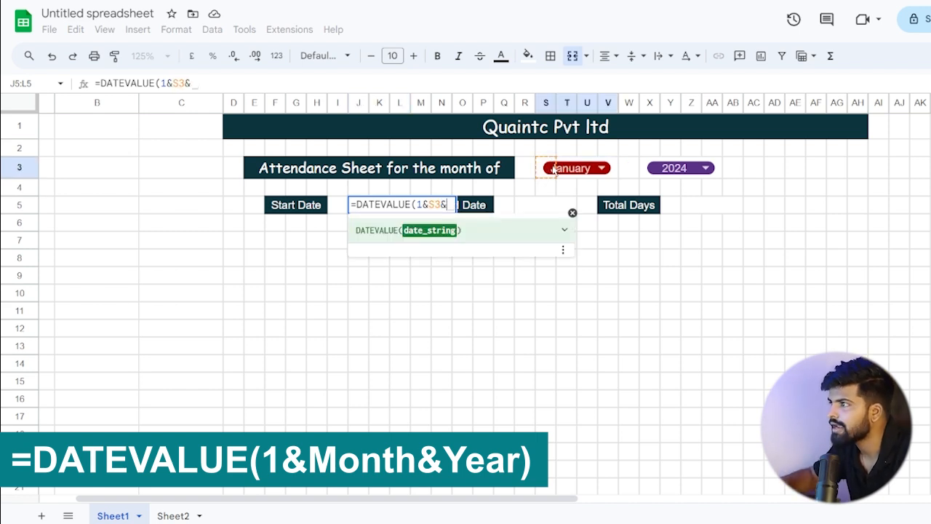
left_click(650, 165)
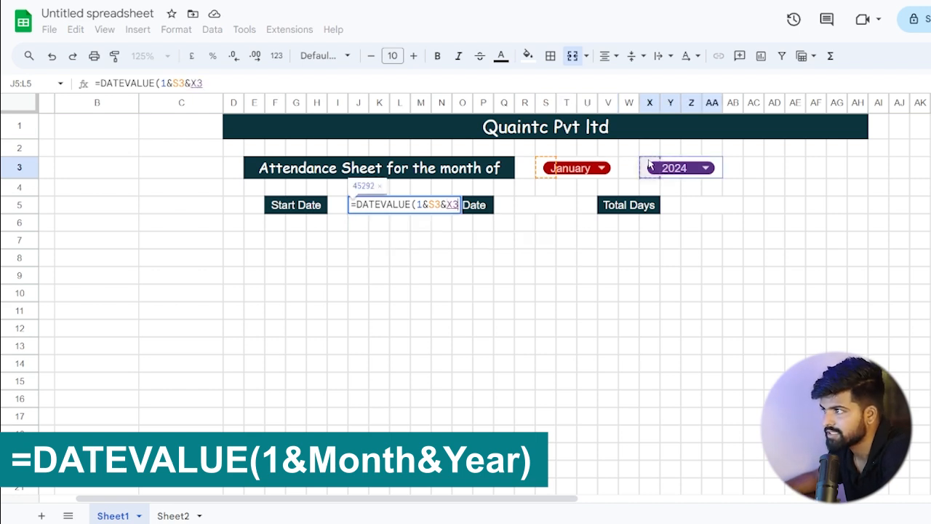
type(")")
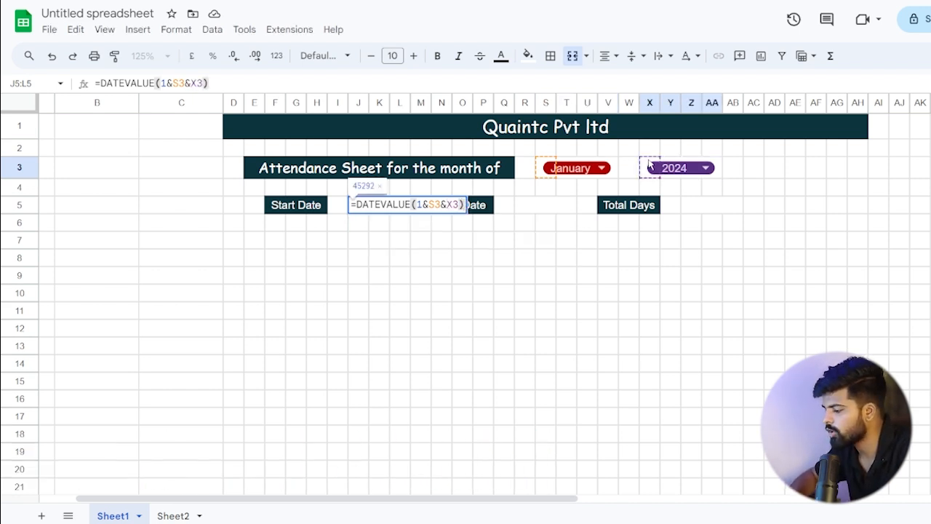
key("Return")
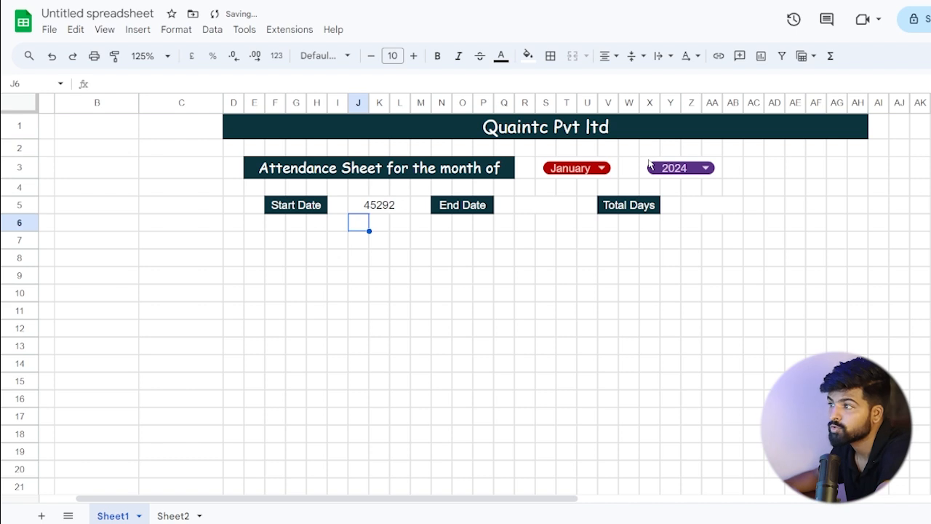
Apply the custom date format 5-Aug-1930 (day-abbreviated month-year) to the start date value in J5:L5
left_click(376, 203)
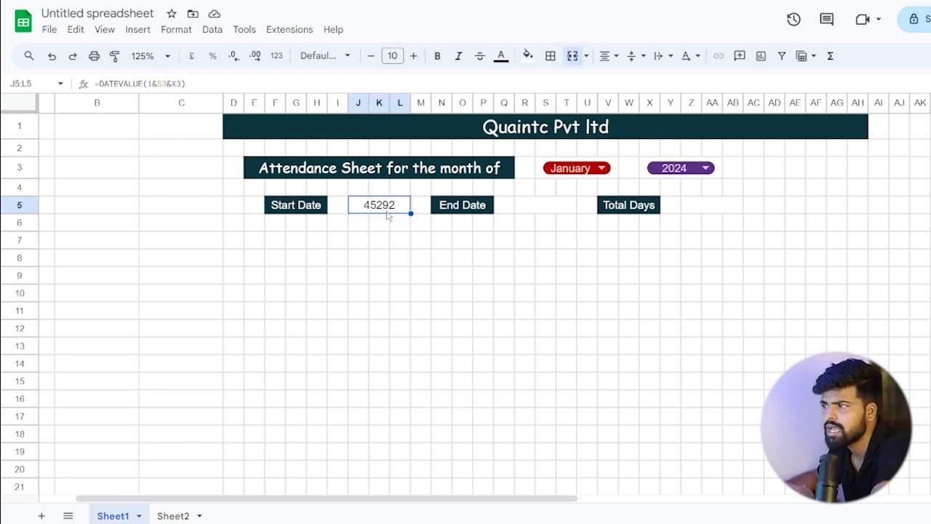
left_click(276, 58)
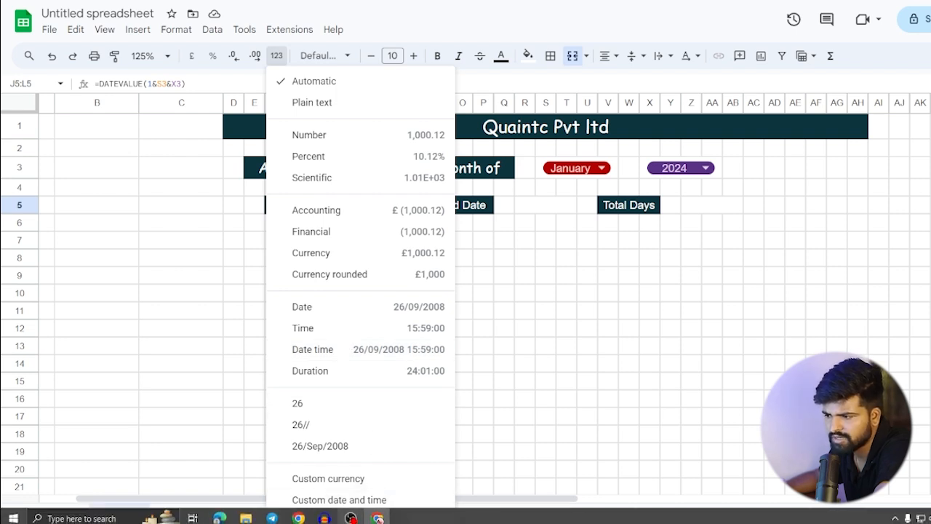
left_click(344, 501)
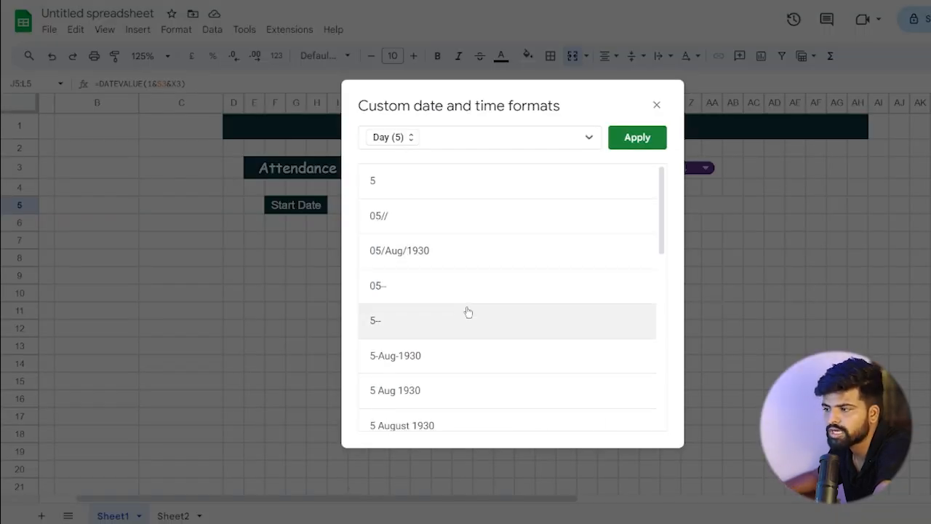
left_click(405, 358)
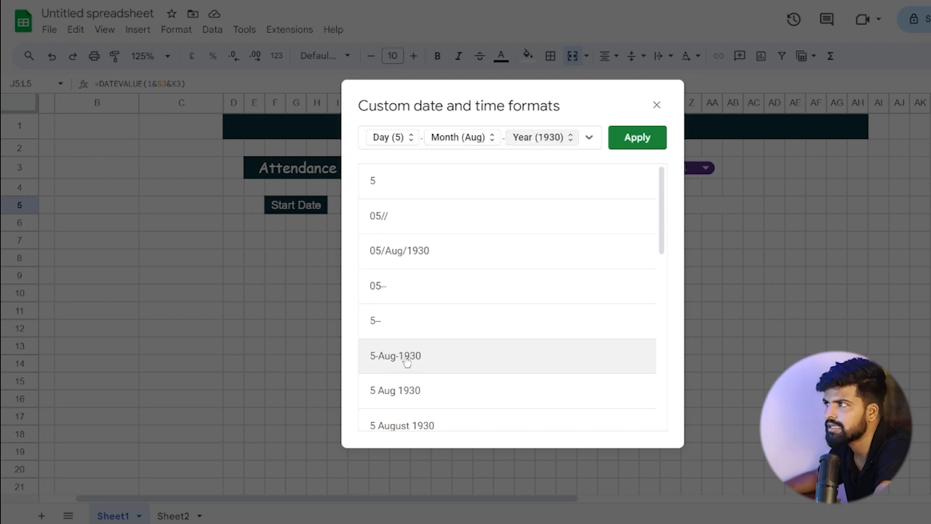
left_click(639, 140)
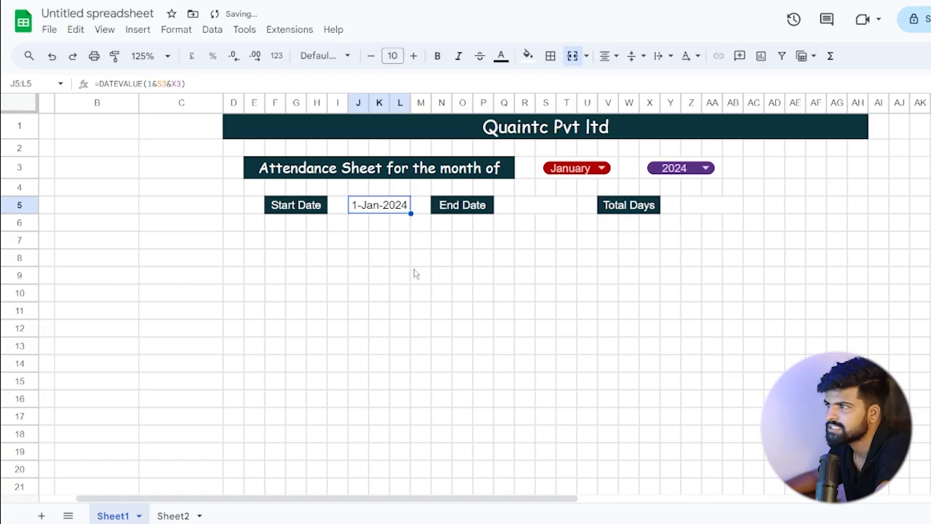
left_click(377, 261)
left_click(367, 211)
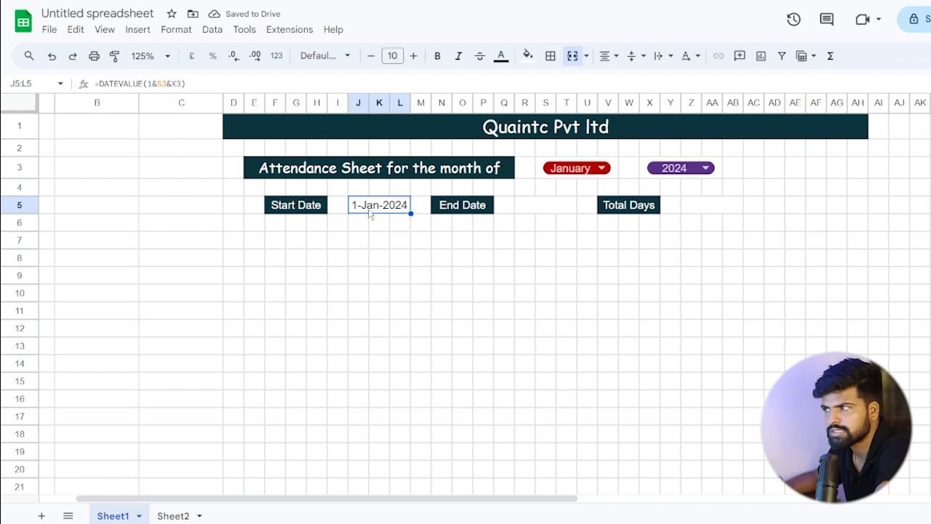
Enter the formula =EOMONTH(J5,0) in the merged cell R5:T5 beside "End Date"
left_click(531, 210)
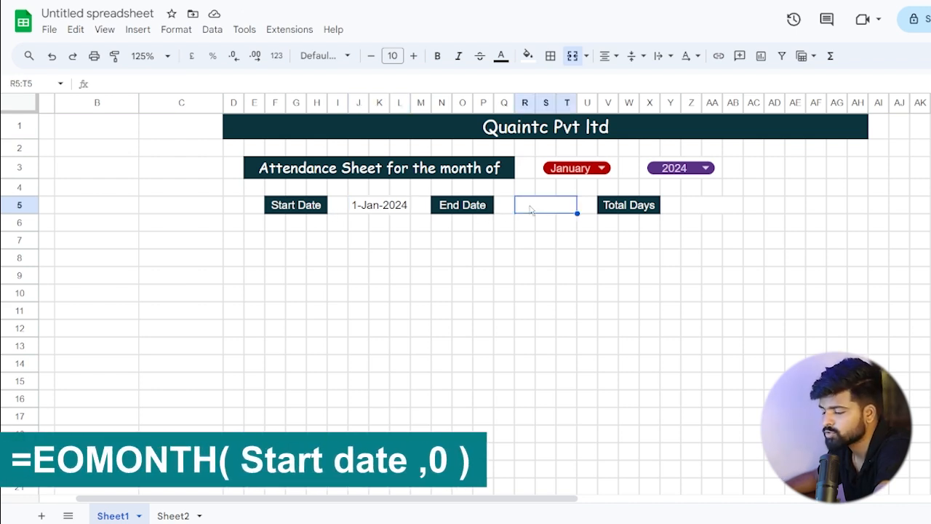
type("=")
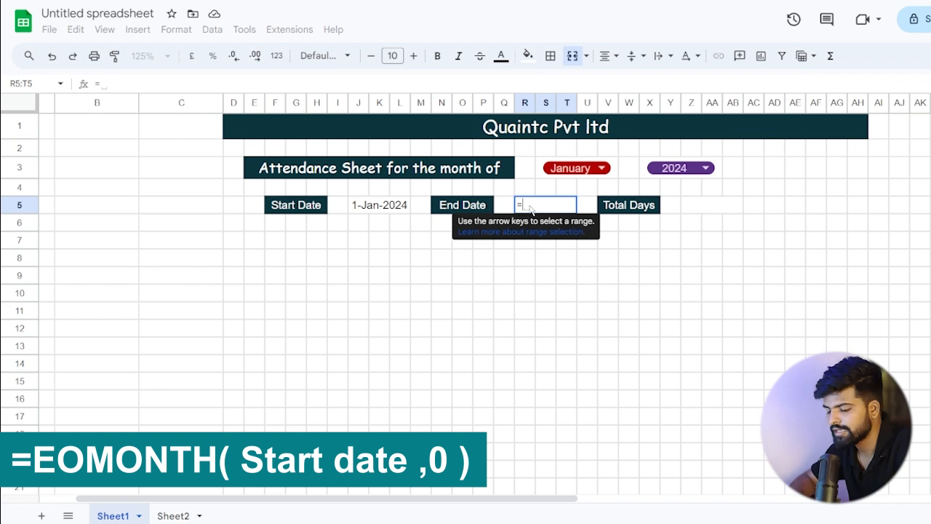
type("E")
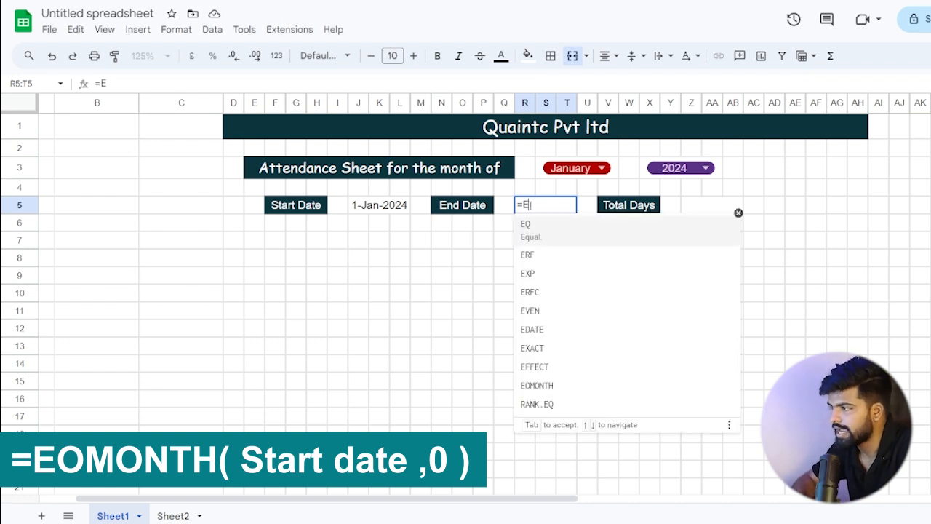
type("om")
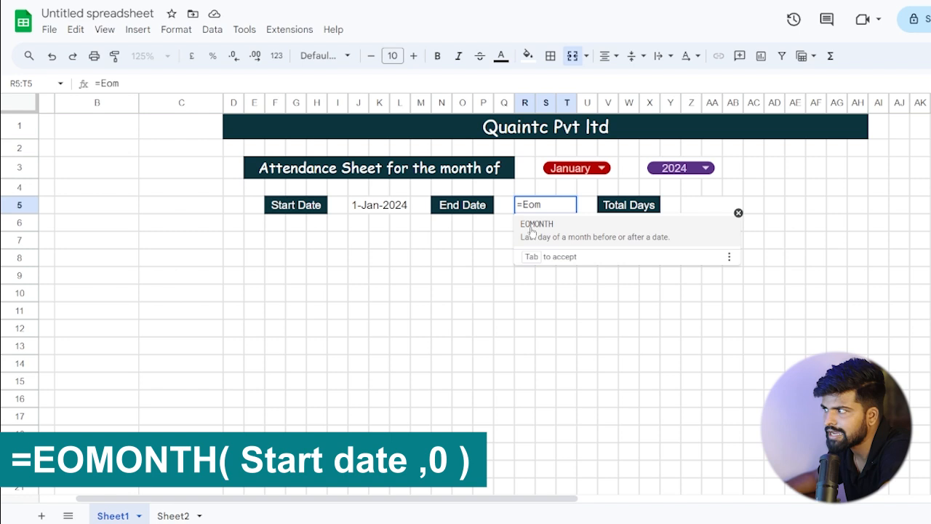
left_click(590, 235)
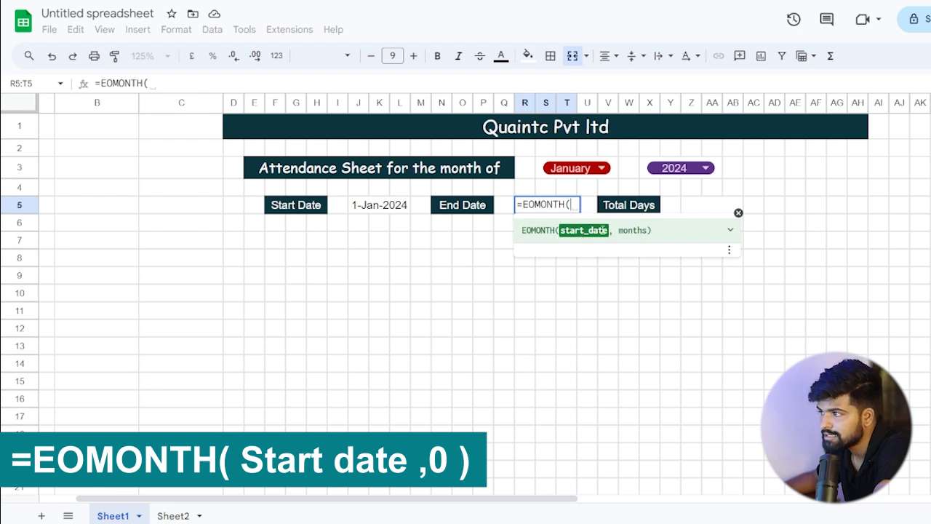
left_click(372, 208)
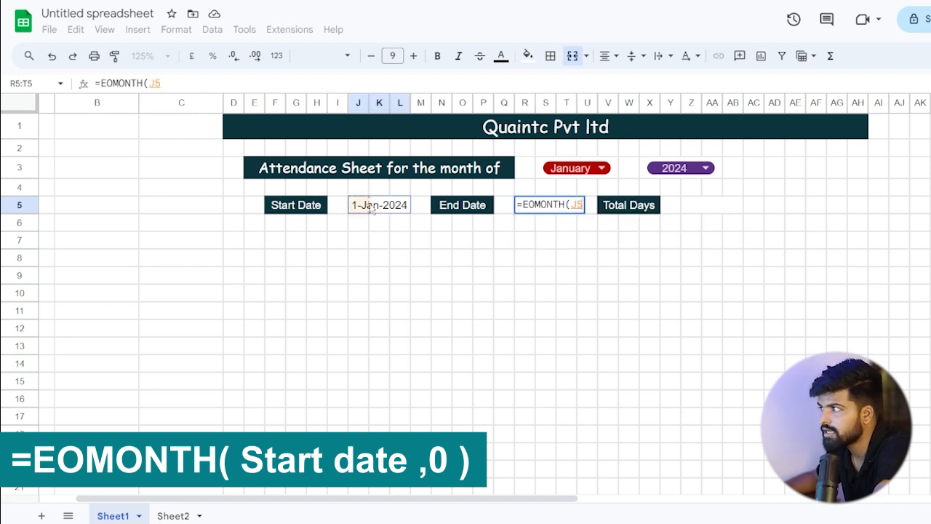
type(",")
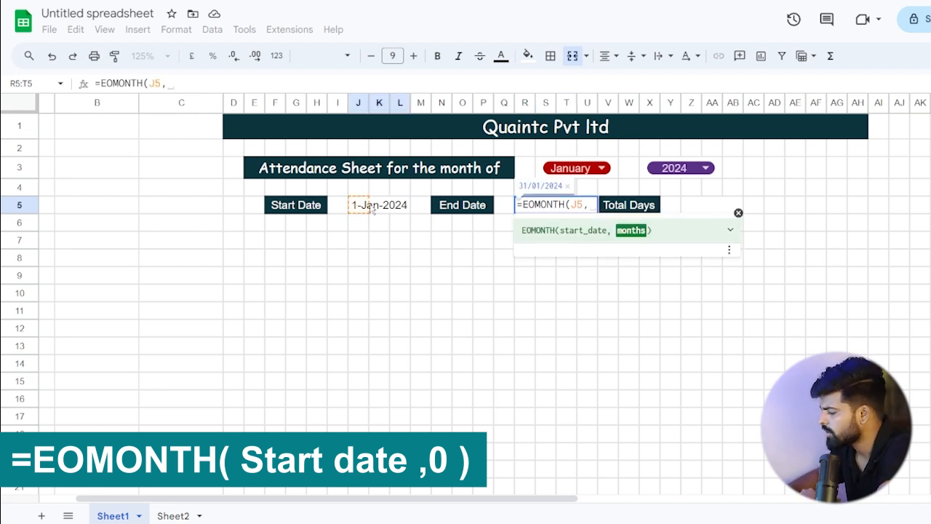
type("0")
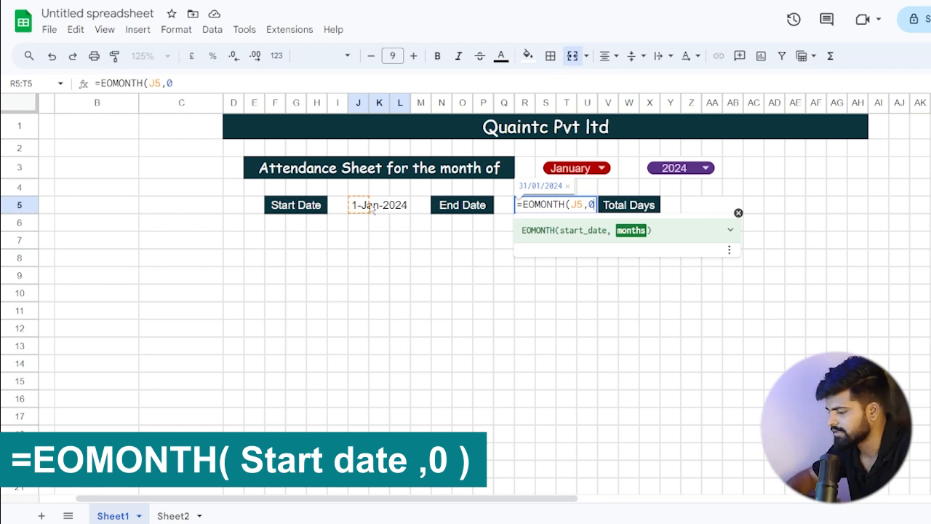
type(")")
key("Return")
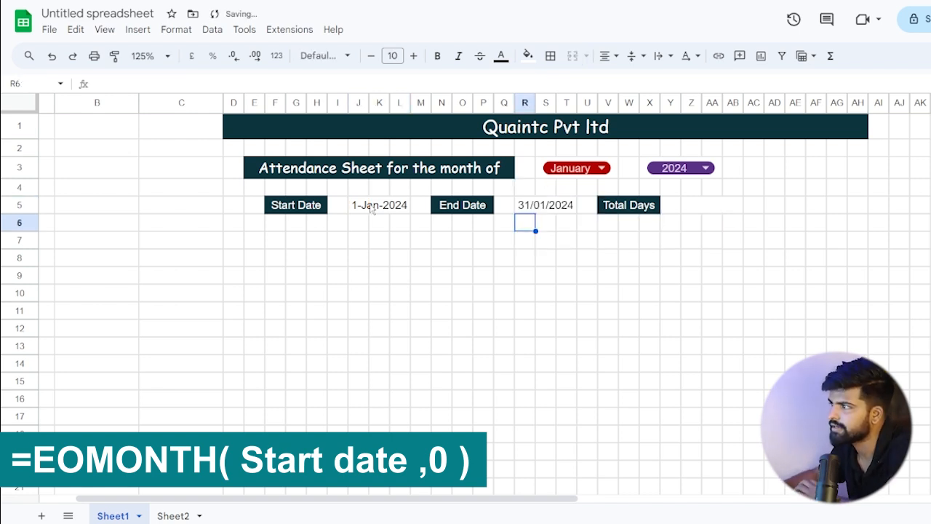
Copy the date format of the start date in J5:L5 onto the end date in R5:T5
left_click(525, 211)
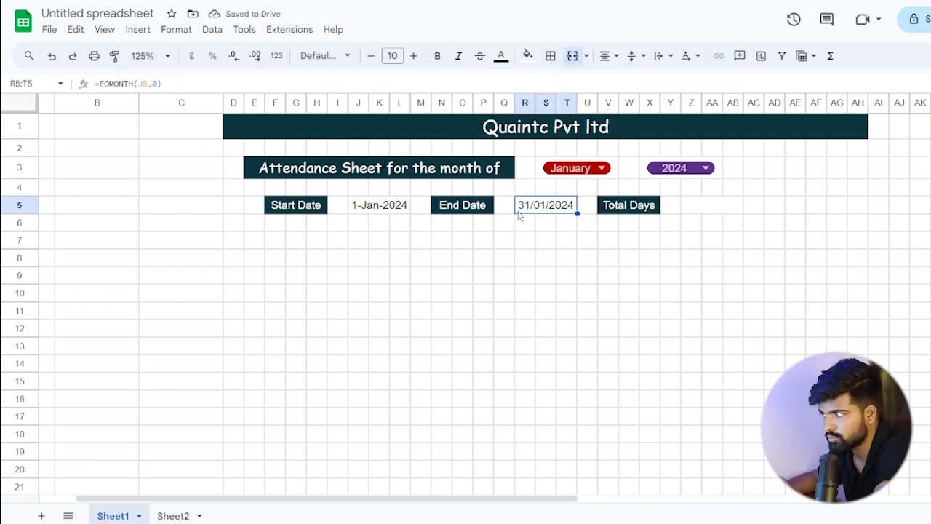
left_click(374, 206)
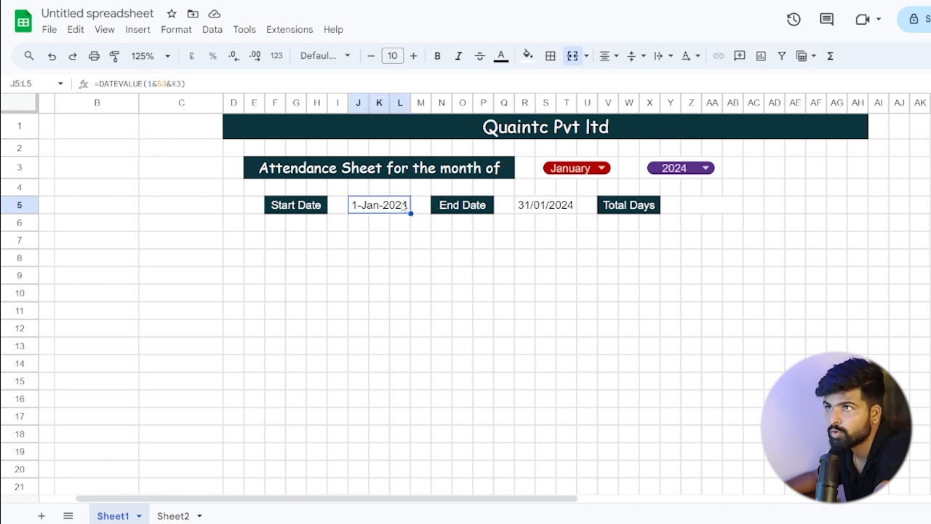
left_click(115, 56)
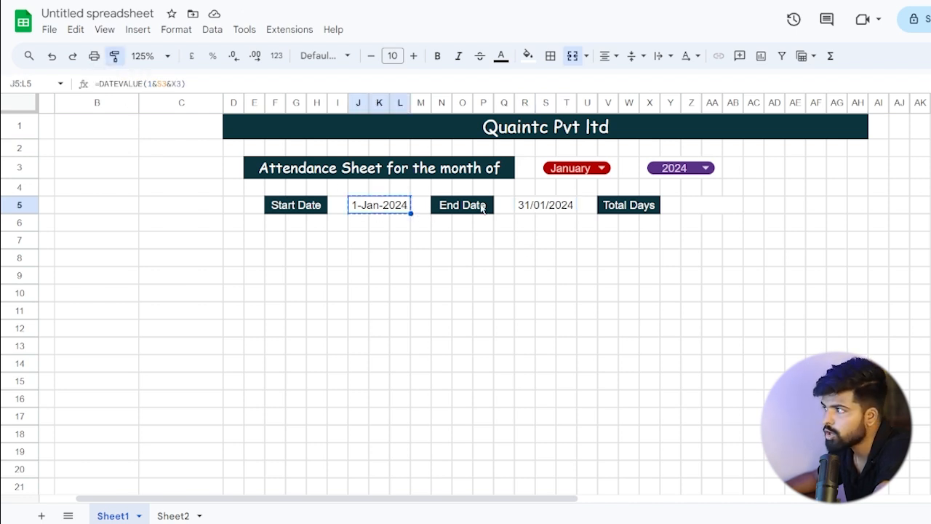
left_click(544, 211)
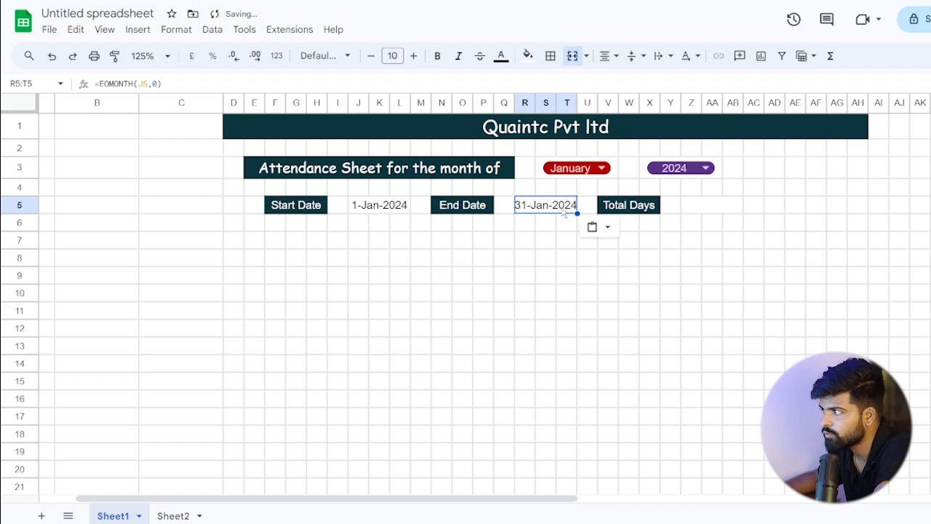
left_click(535, 225)
left_click(548, 211)
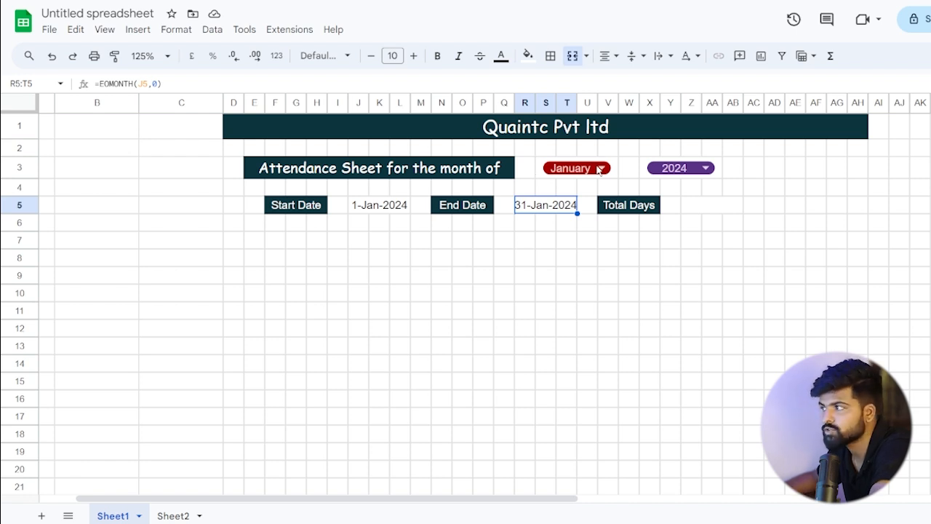
Test the start and end date formulas by switching the month to February, March and June, and return it to January
left_click(602, 169)
left_click(562, 211)
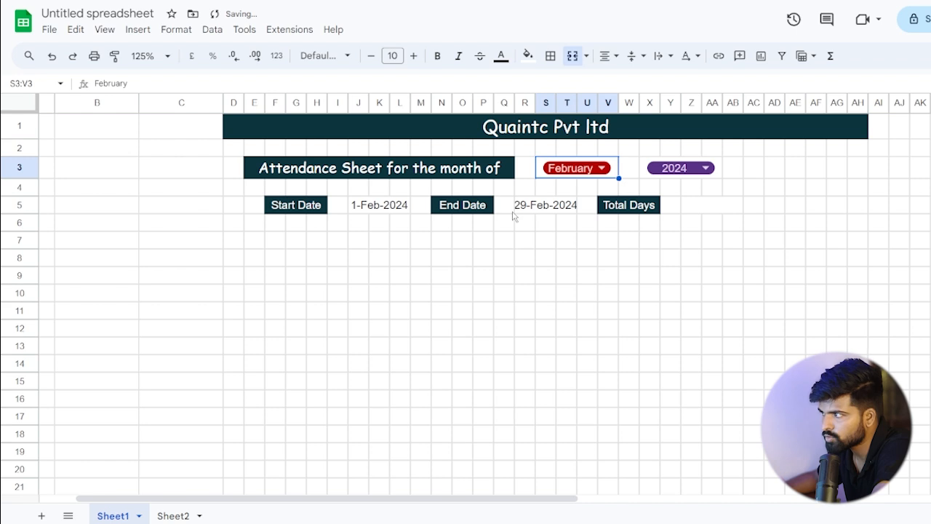
left_click(605, 169)
left_click(557, 231)
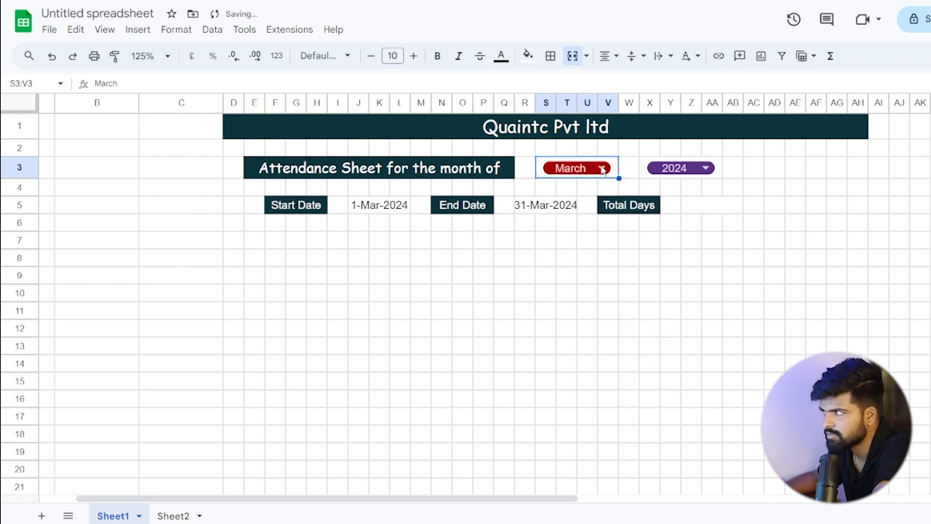
left_click(603, 170)
left_click(556, 297)
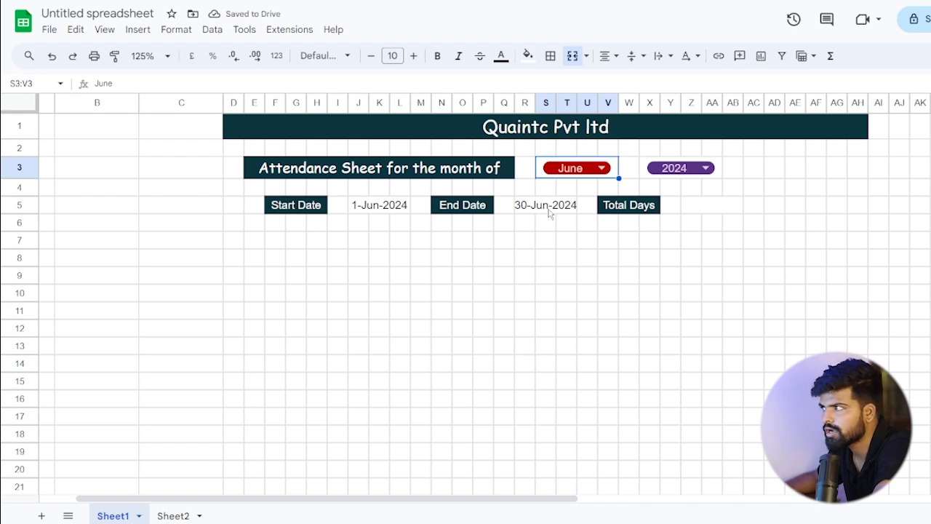
left_click(602, 169)
left_click(558, 192)
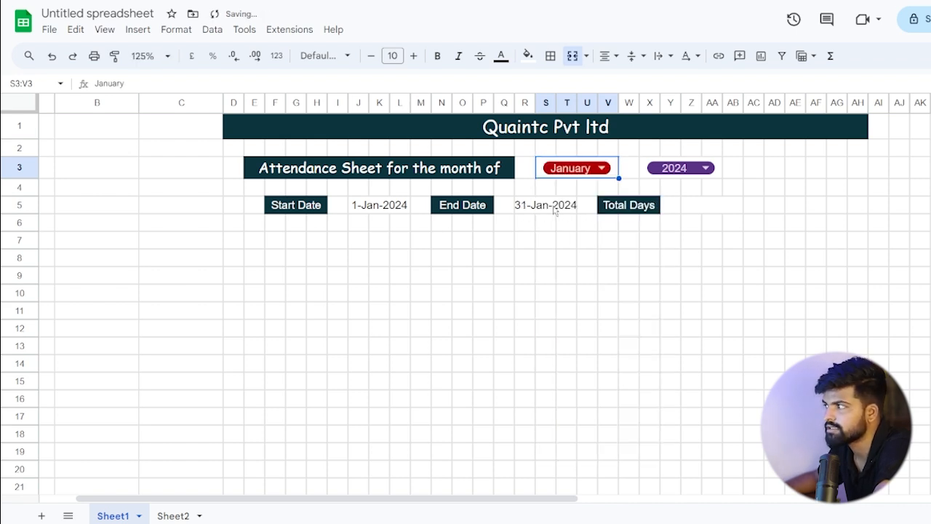
Enter the formula =DAY(R5) in the merged cell Z5:AB5 beside "Total Days"
left_click(696, 209)
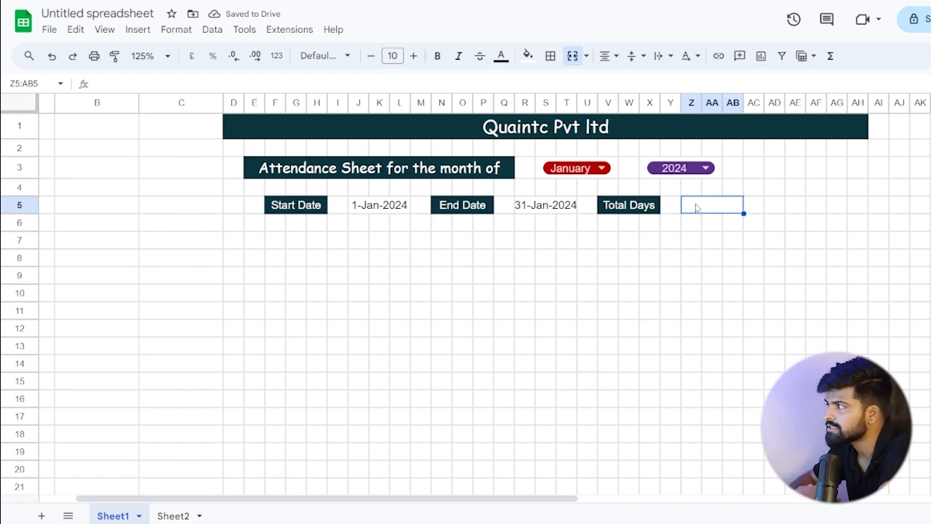
type("=")
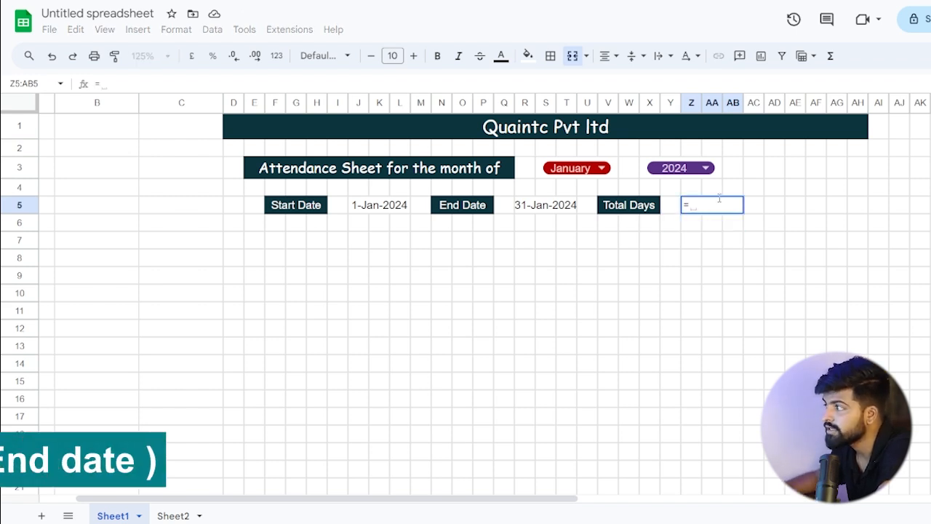
type("da")
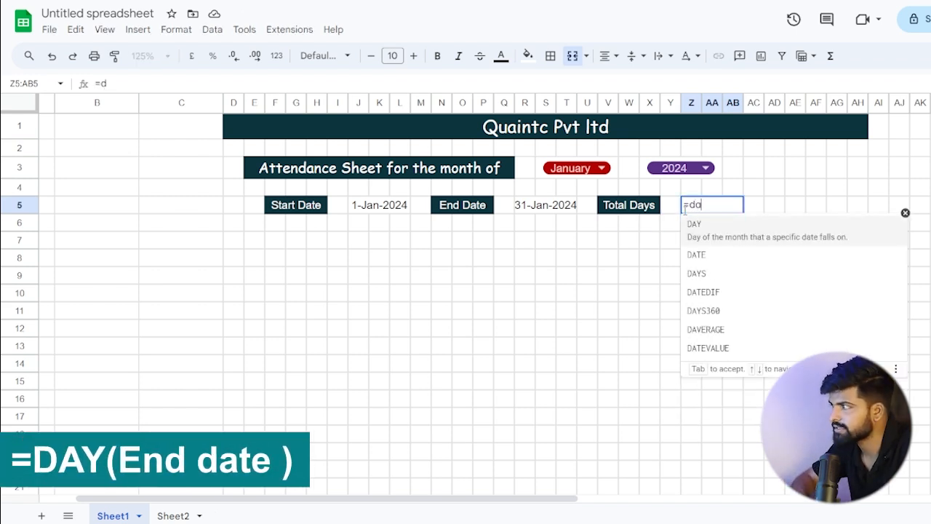
type("y")
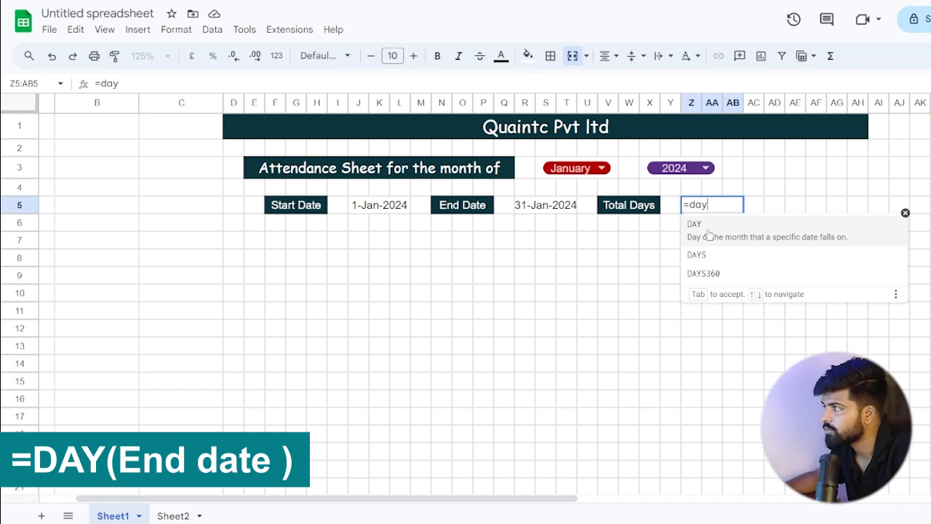
left_click(709, 232)
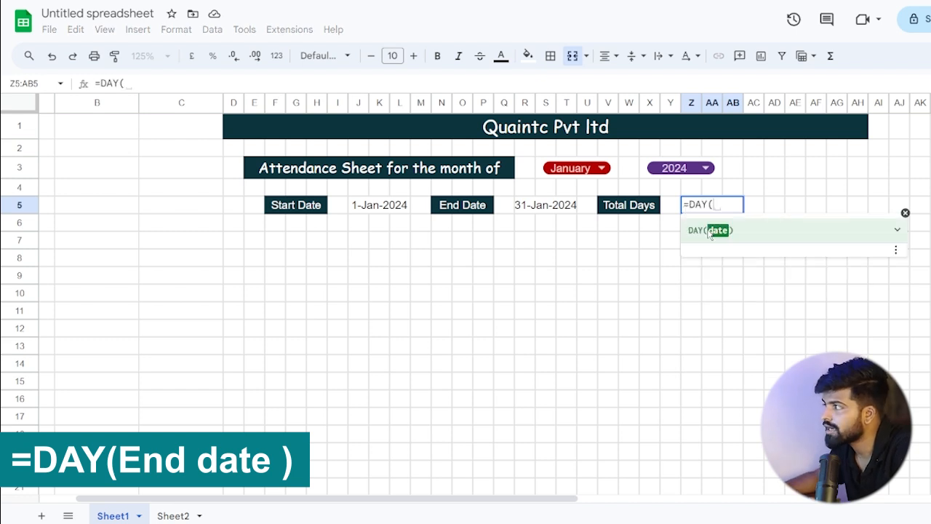
left_click(531, 209)
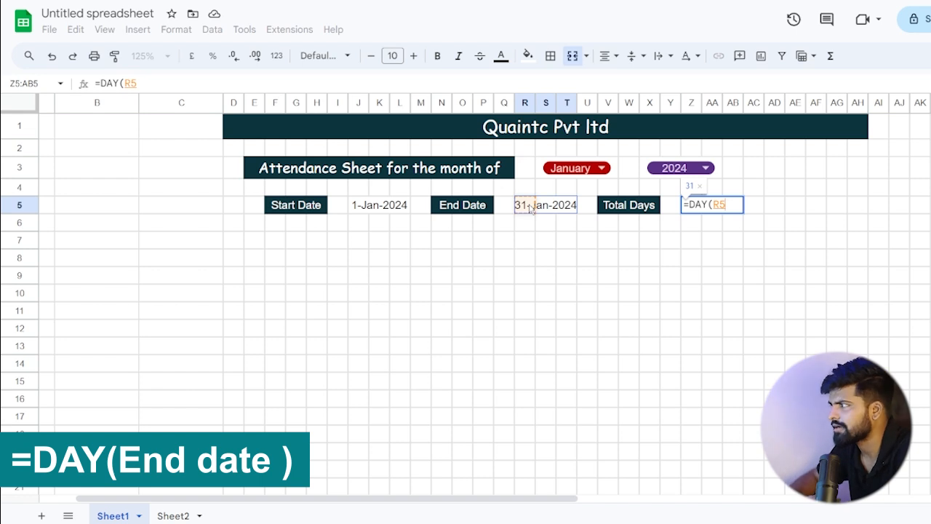
key("Return")
Switch the month drop-down to February to test the total days formula
left_click(703, 206)
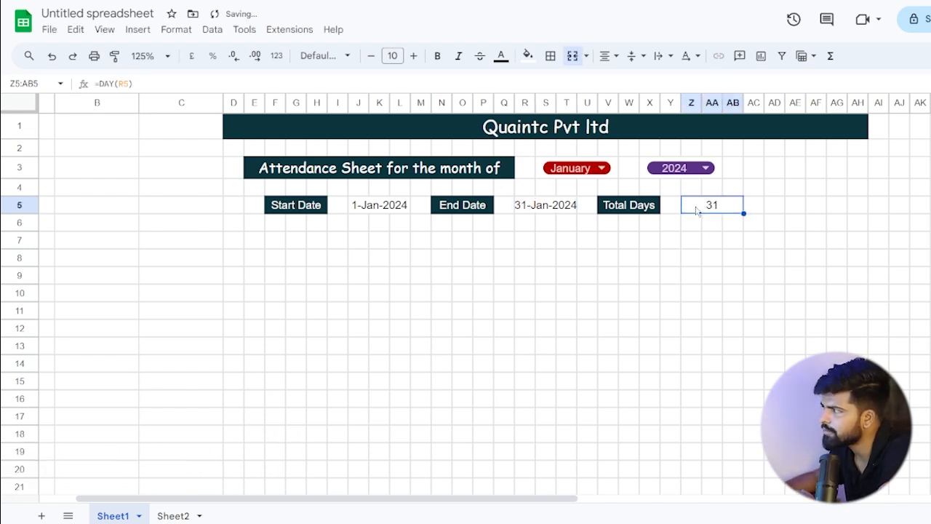
left_click(604, 169)
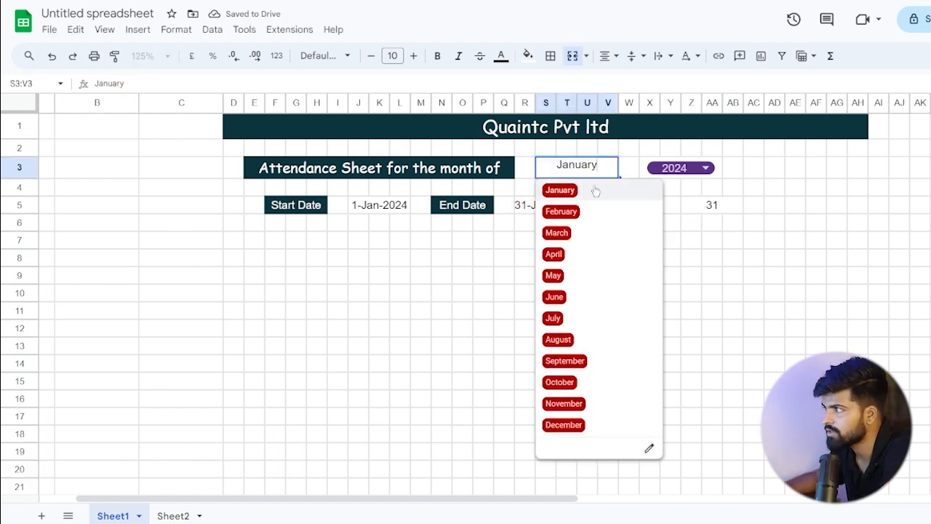
left_click(567, 211)
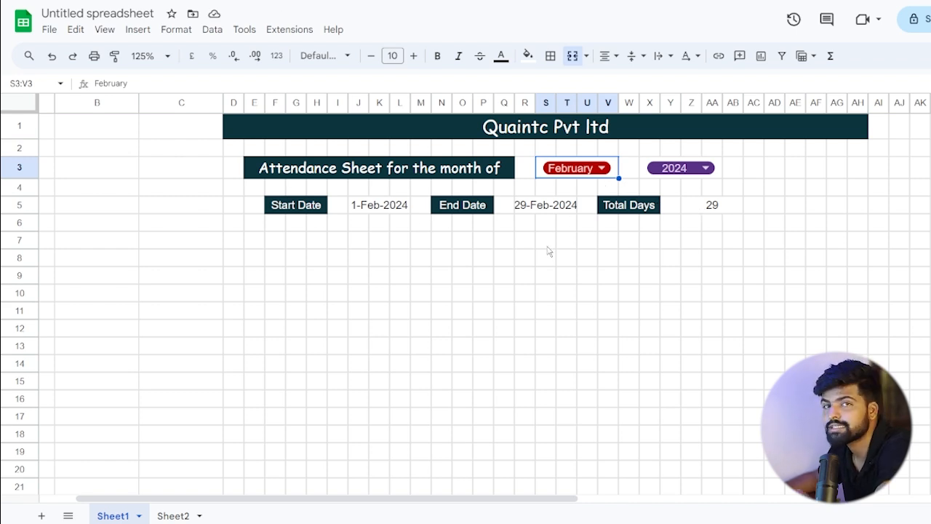
Enter the formula =J5 in cell E7 to bring in the month's start date
left_click(250, 244)
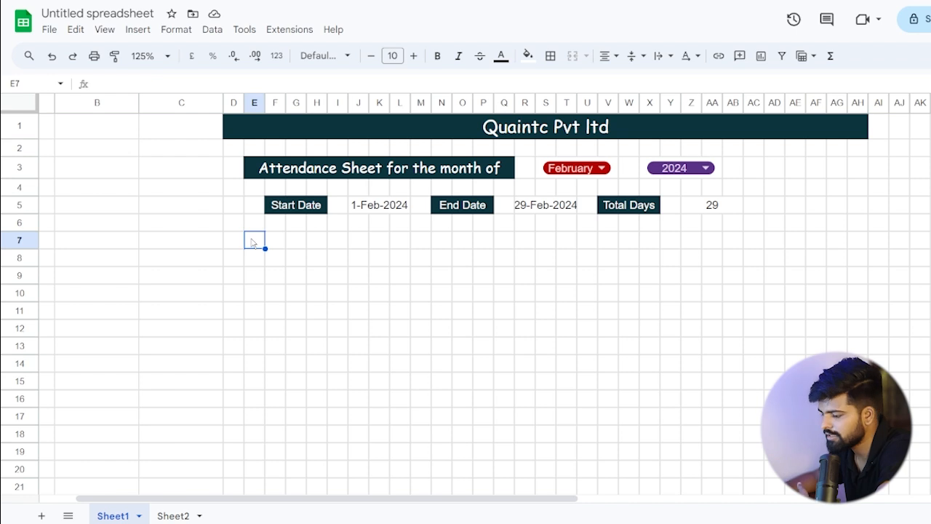
type("=")
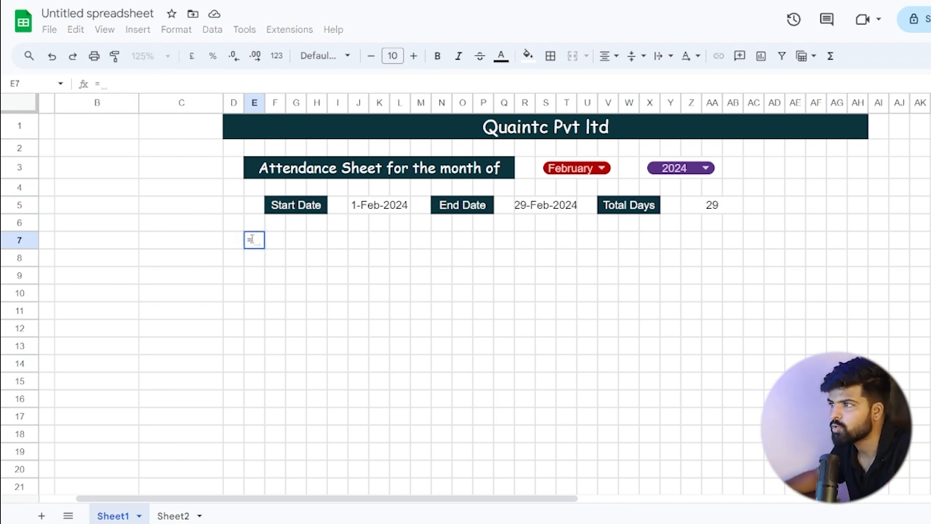
left_click(379, 207)
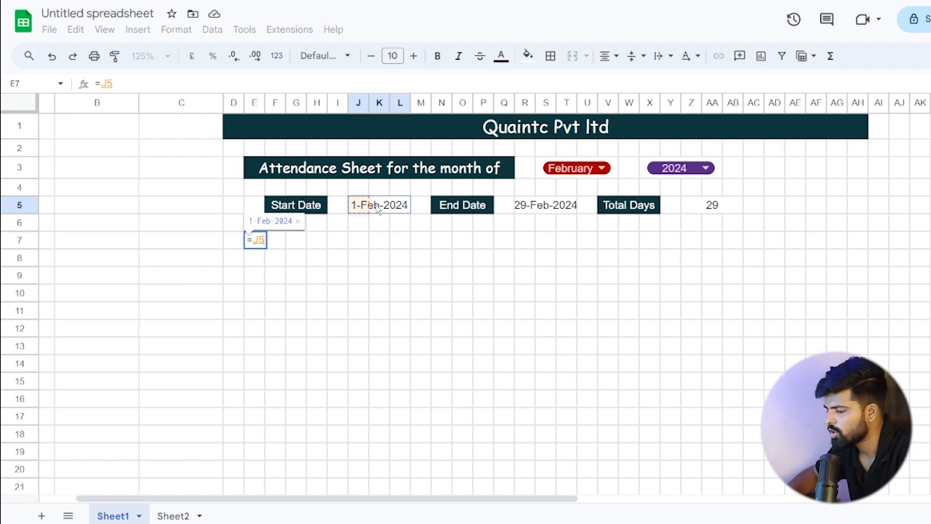
key("Return")
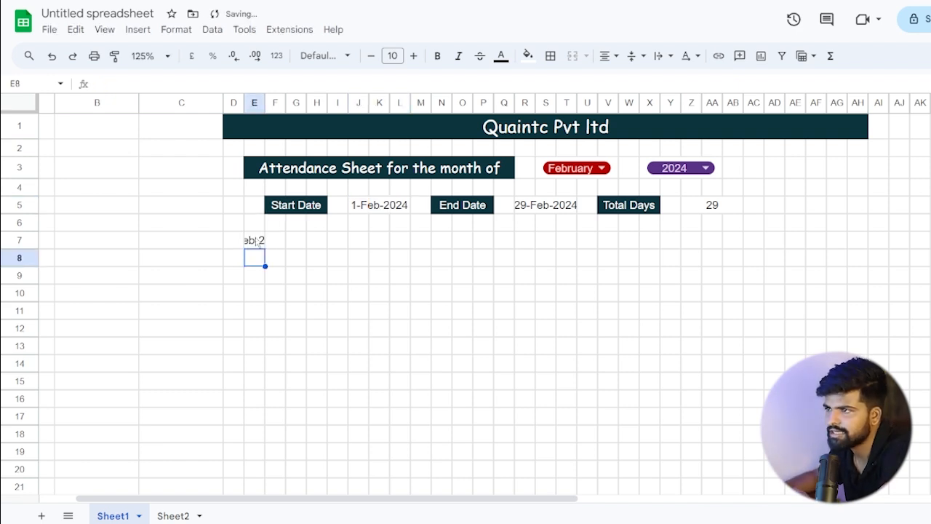
Apply the day-only custom date format (5) to the date in cell E7
left_click(256, 241)
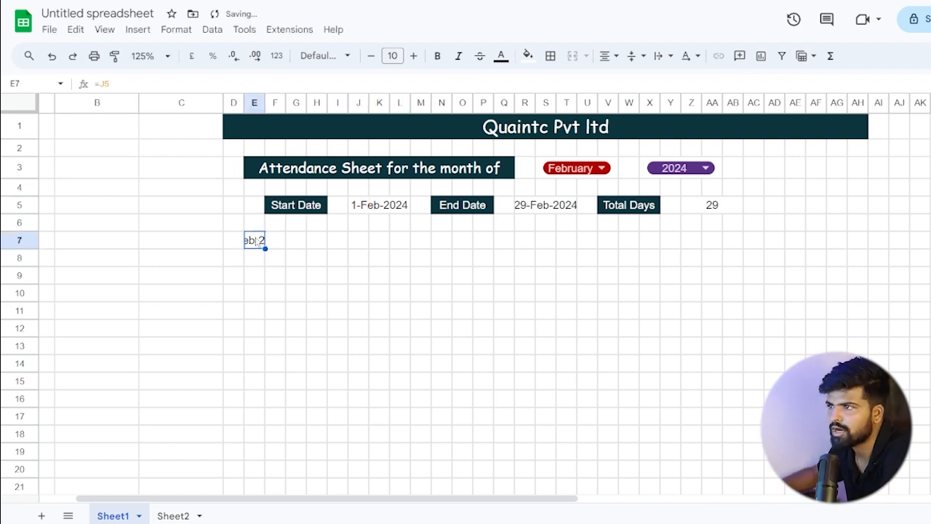
left_click(278, 58)
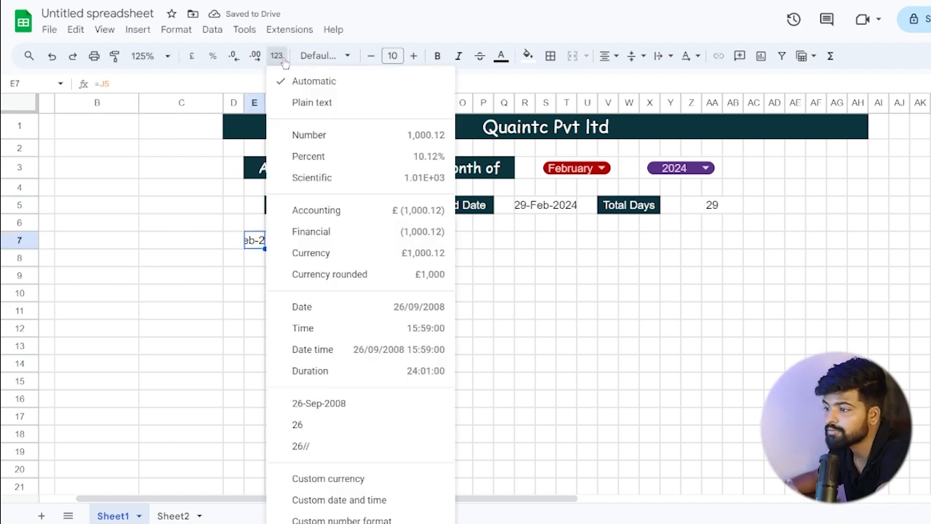
left_click(337, 508)
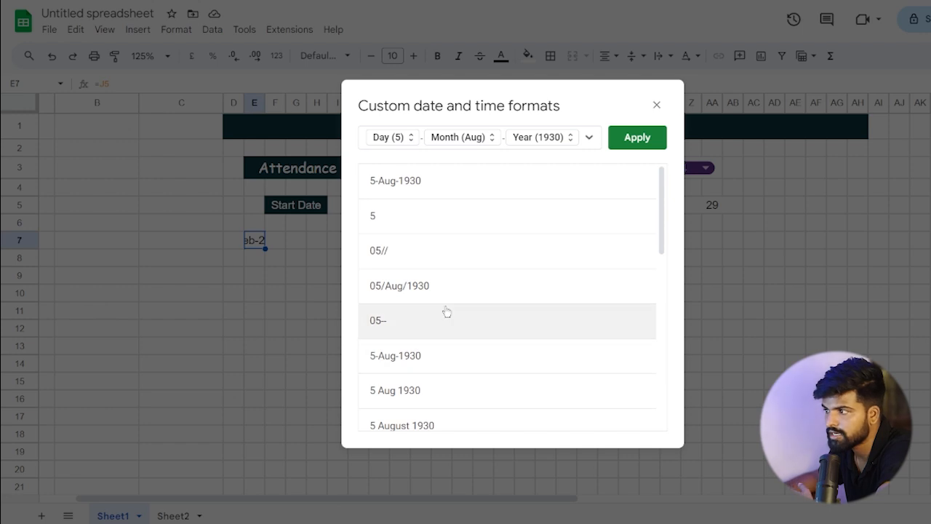
left_click(387, 218)
left_click(629, 142)
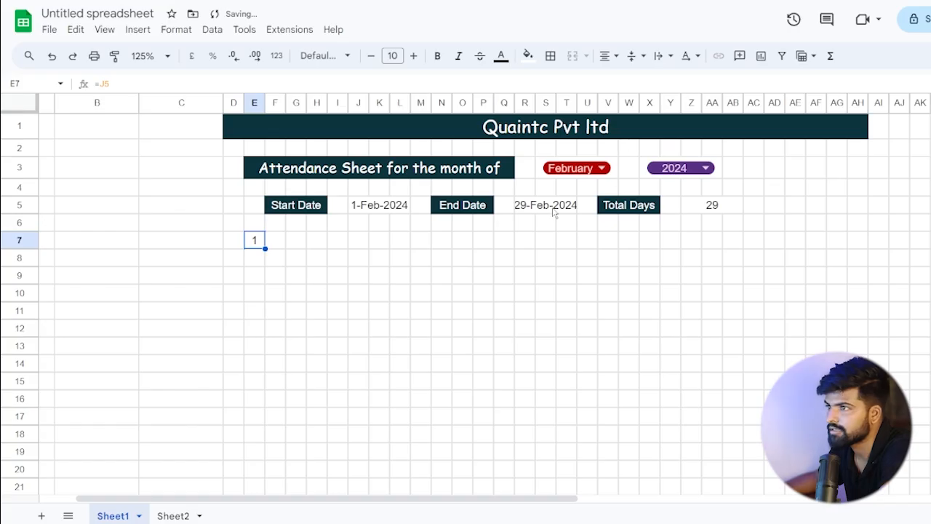
left_click(295, 298)
left_click(256, 241)
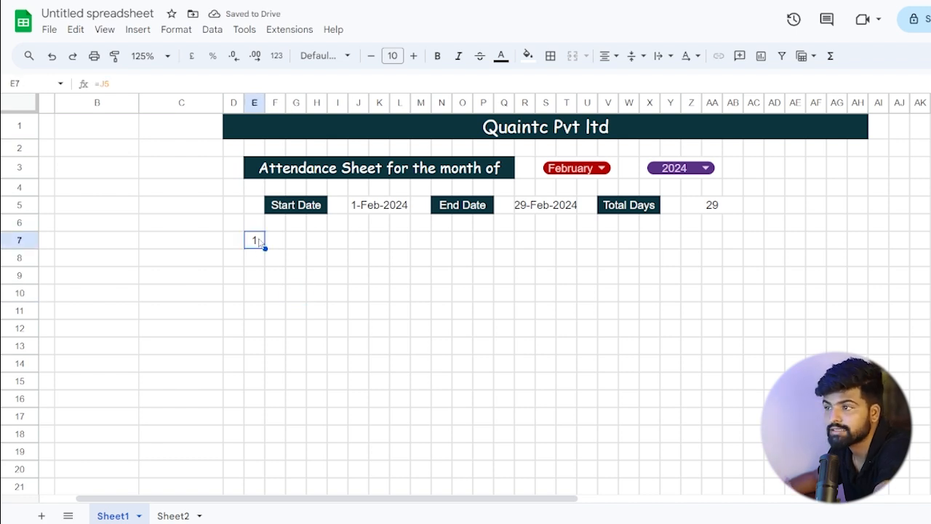
left_click(276, 56)
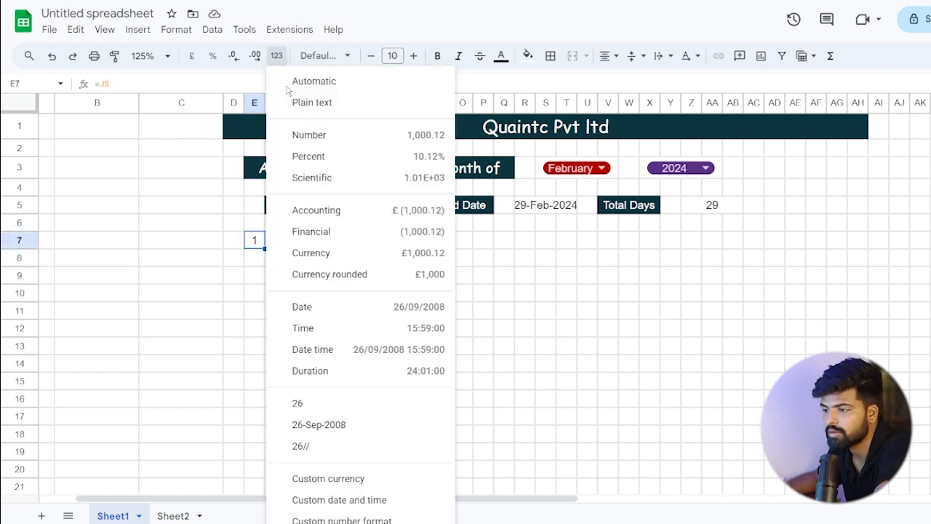
left_click(324, 519)
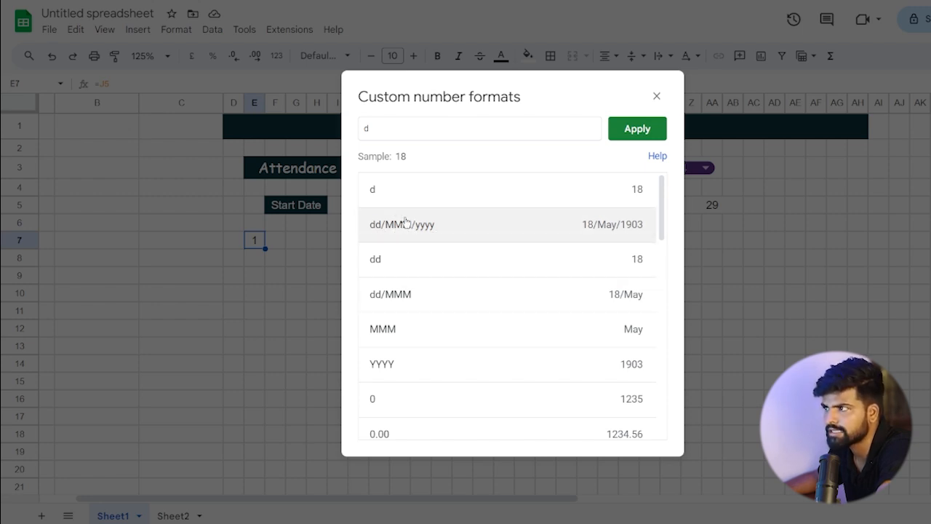
scroll(428, 364, "down", 2)
scroll(427, 386, "up", 3)
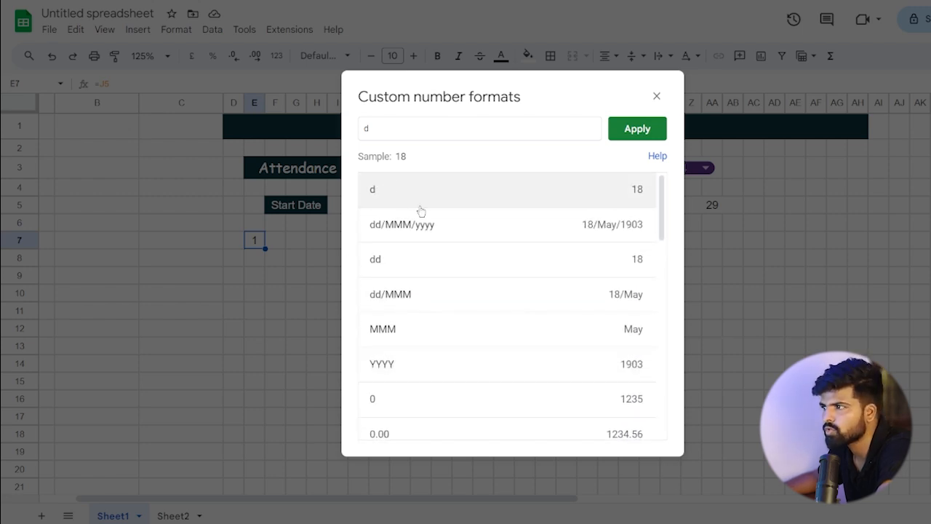
left_click(656, 97)
Enter the formula =IF(E7<R5,E7+1,"EOM") in cell F7 to generate the next day of the month
left_click(280, 265)
left_click(272, 243)
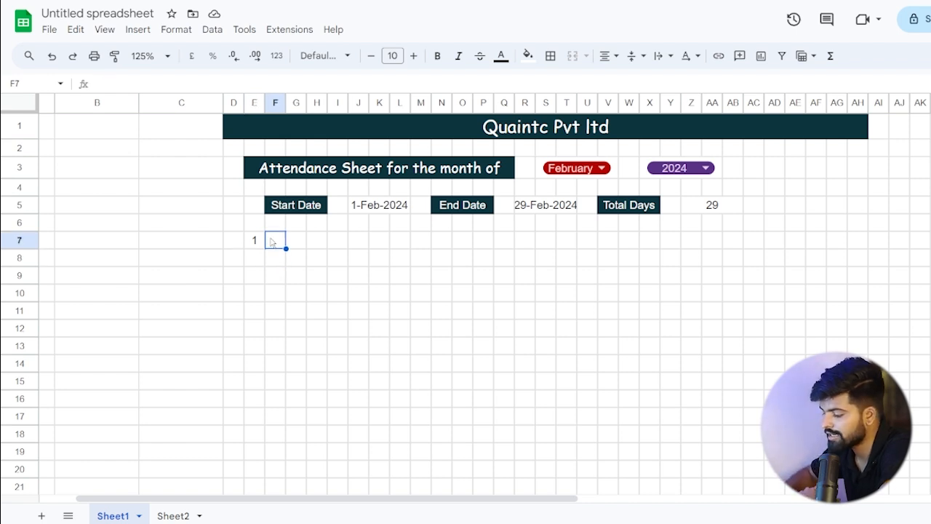
type("=")
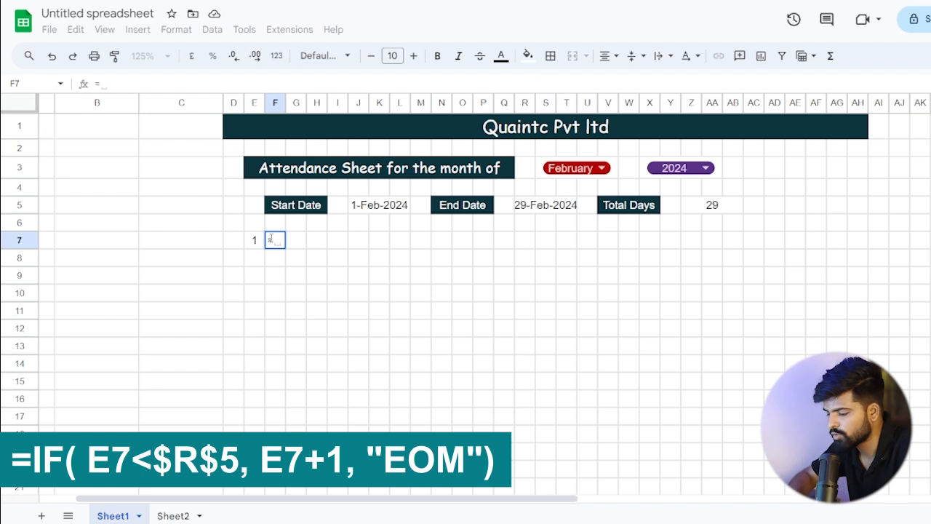
type("if")
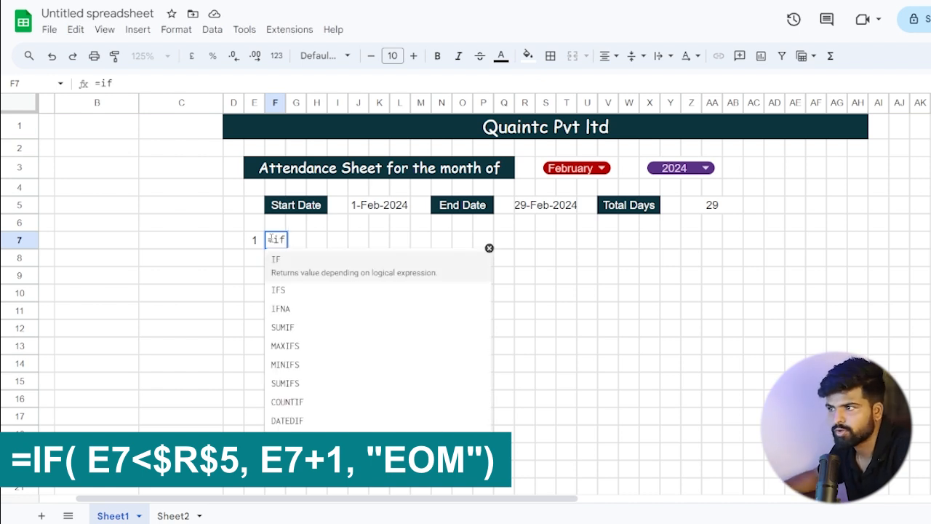
key("Tab")
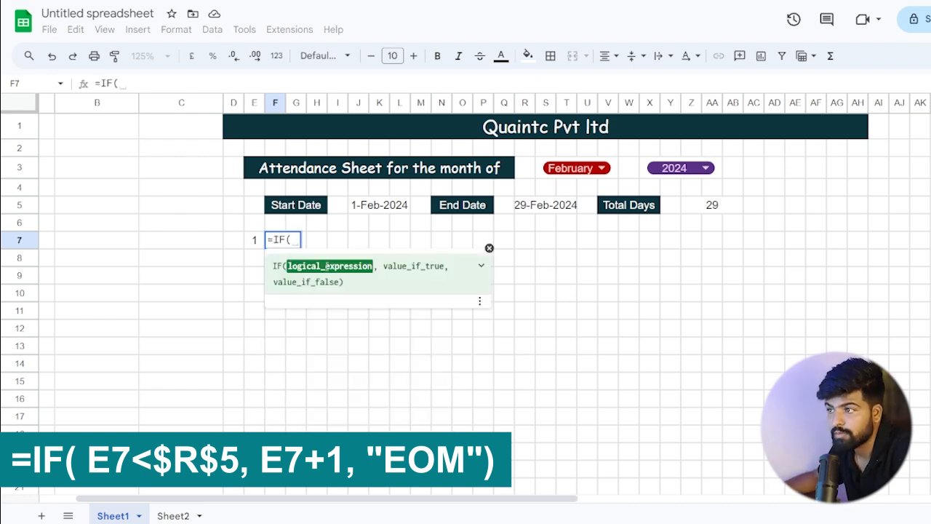
left_click(255, 240)
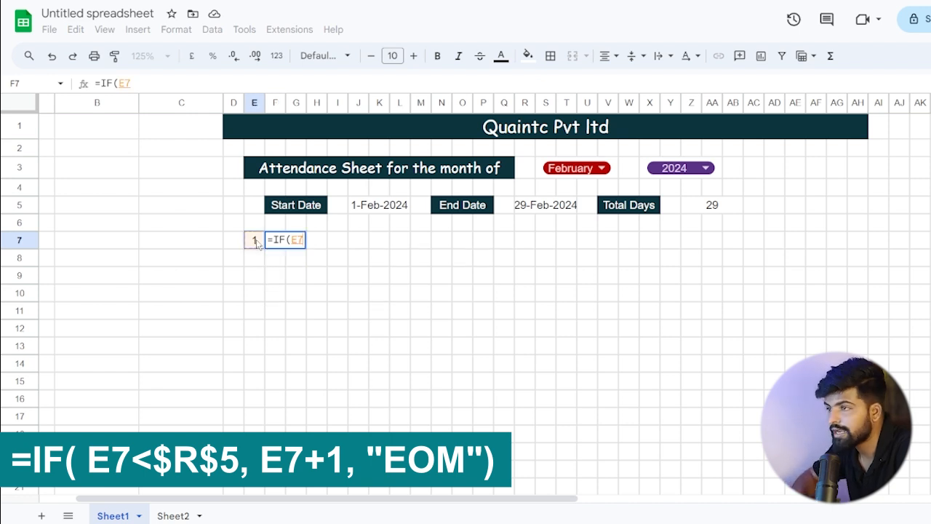
type("<")
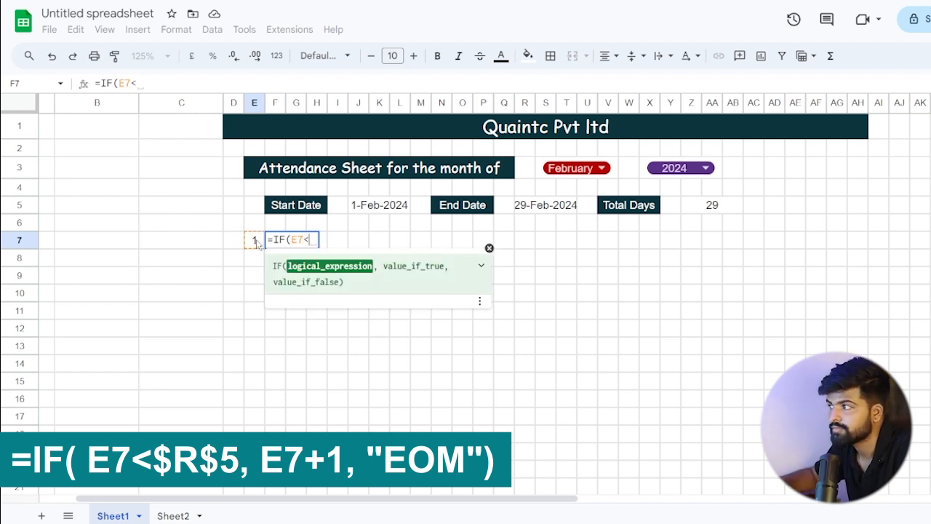
left_click(527, 208)
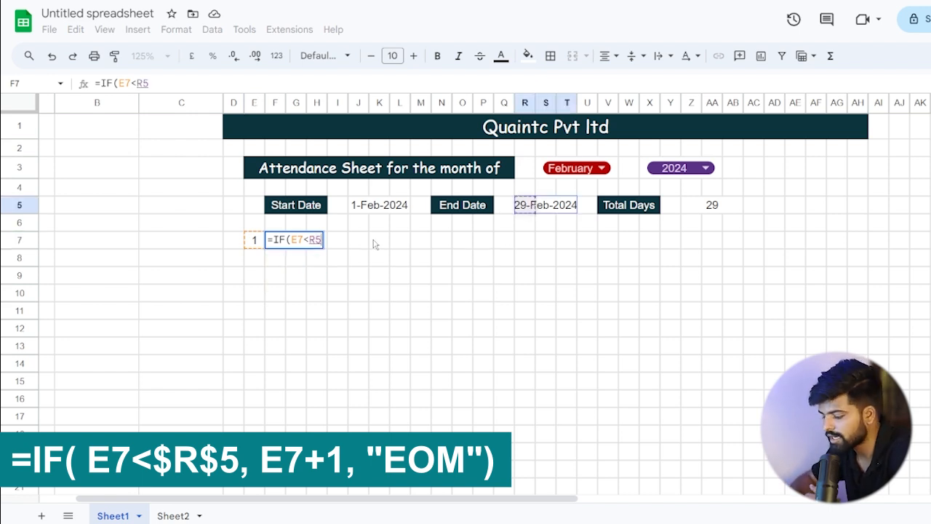
type(",")
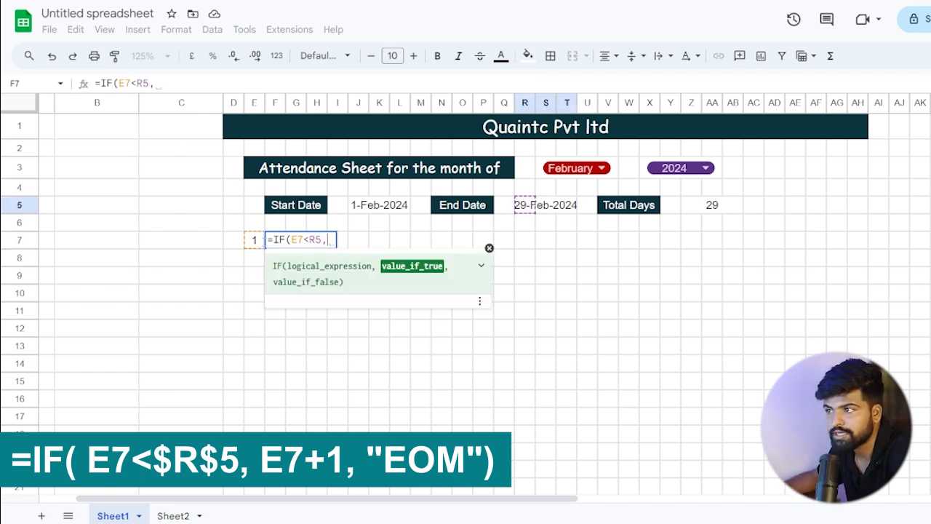
left_click(252, 241)
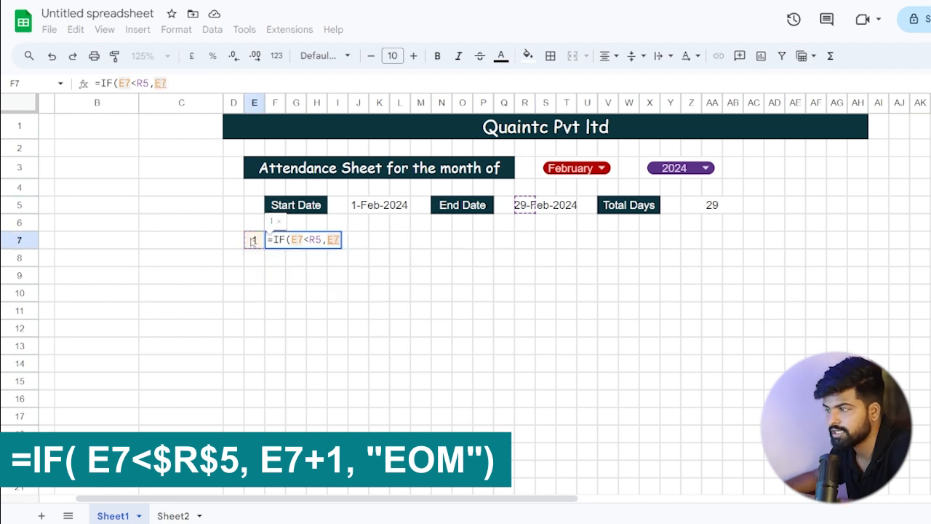
type("+1,")
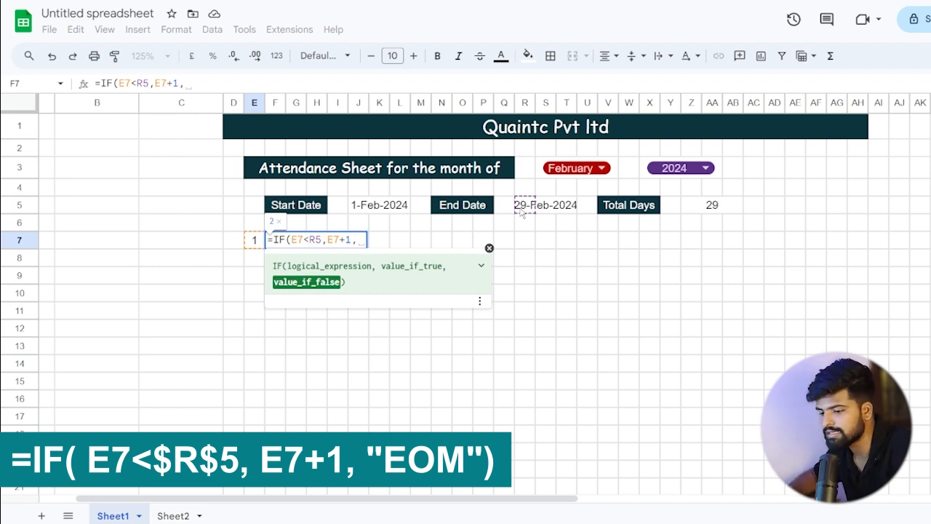
type("\"EOM\"")
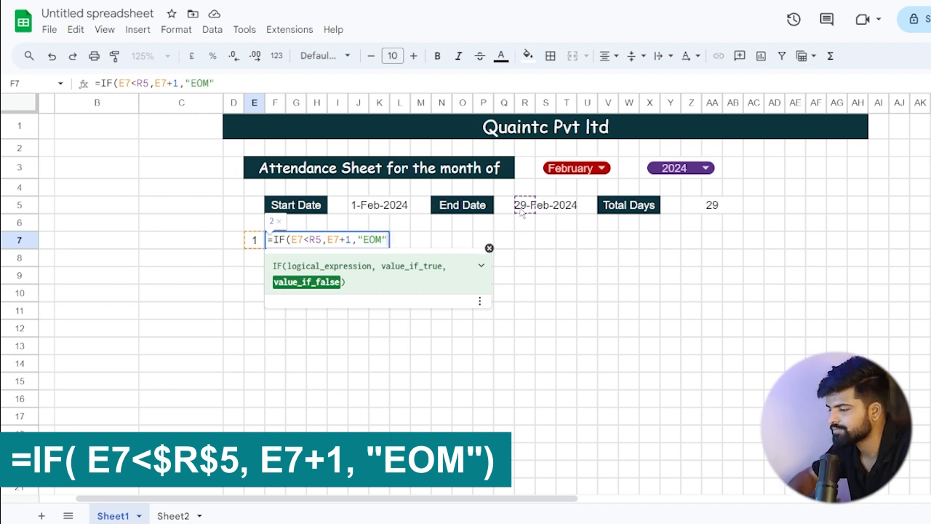
type(")")
key("Return")
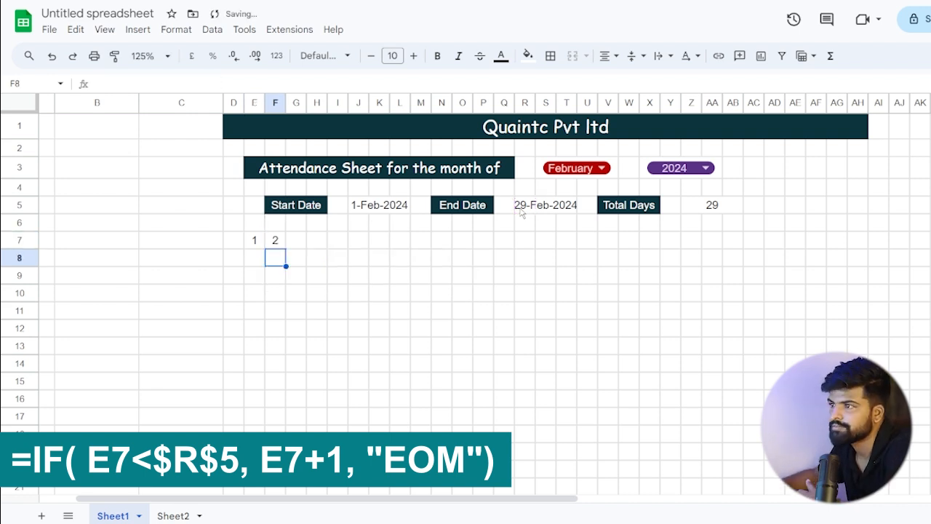
Make the end date reference in the F7 formula absolute as $R$5
left_click(272, 246)
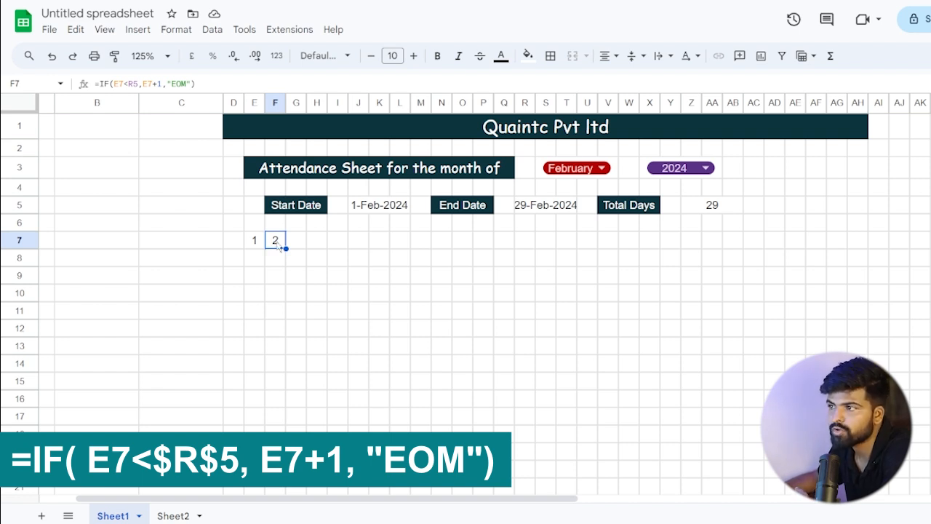
double_click(276, 241)
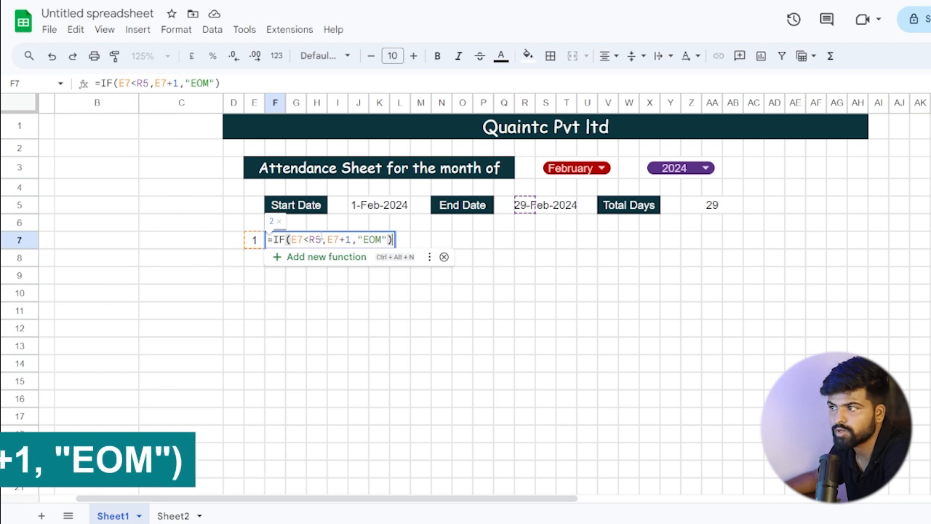
left_click(316, 239)
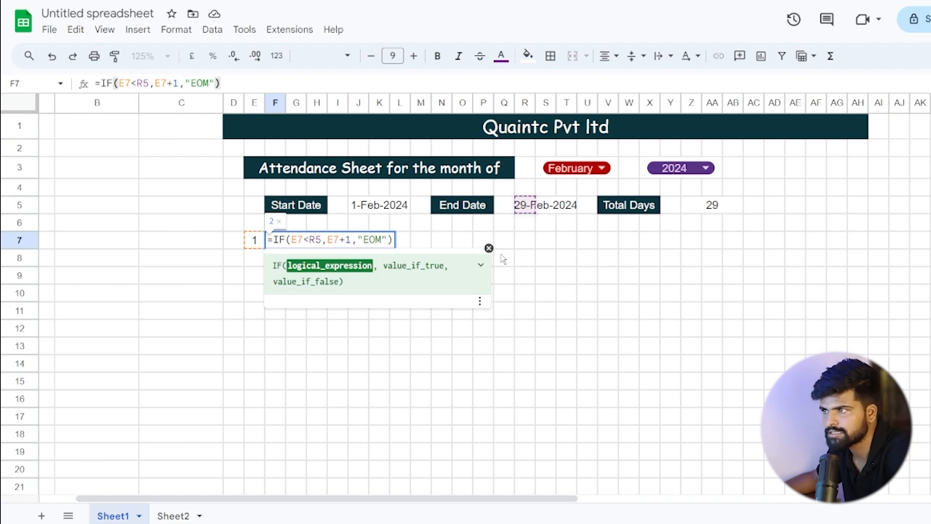
key("F4")
key("Return")
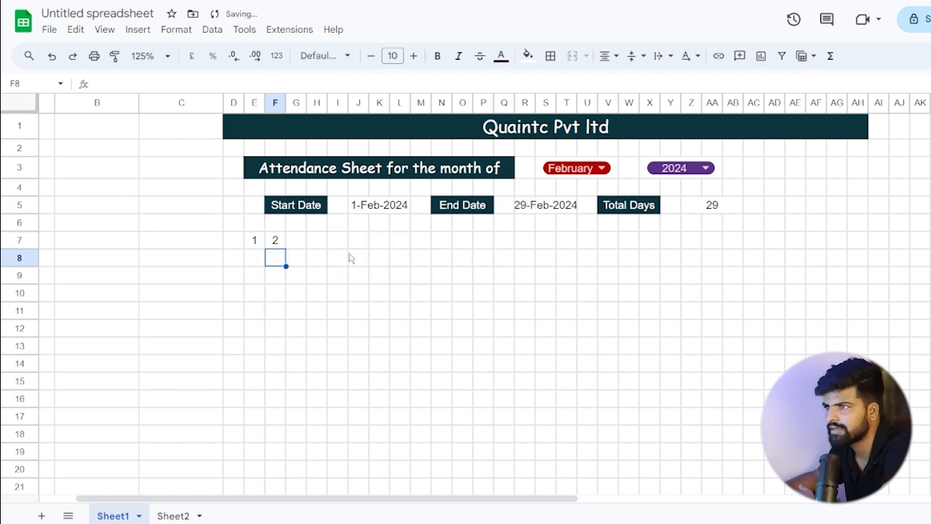
Fill the F7 day formula across row 7 through cell AK7
left_click(272, 240)
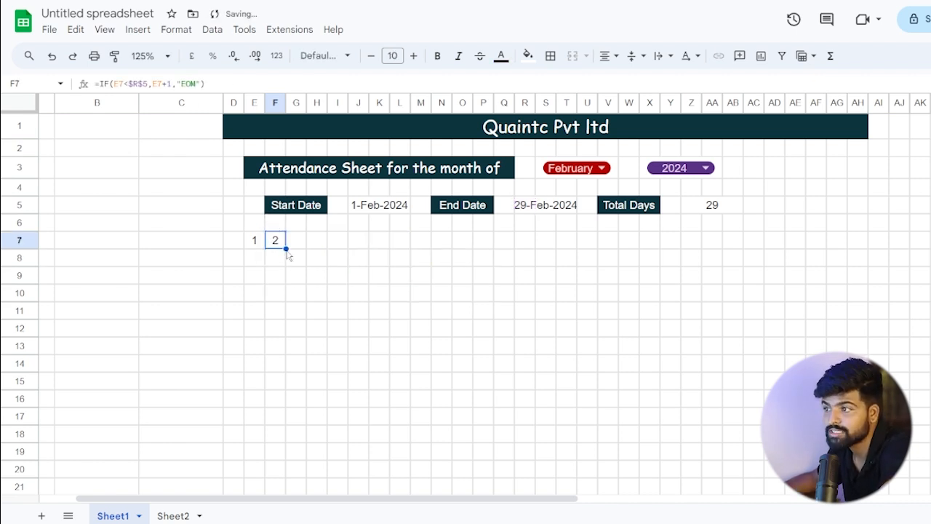
left_click_drag(287, 248, 926, 251)
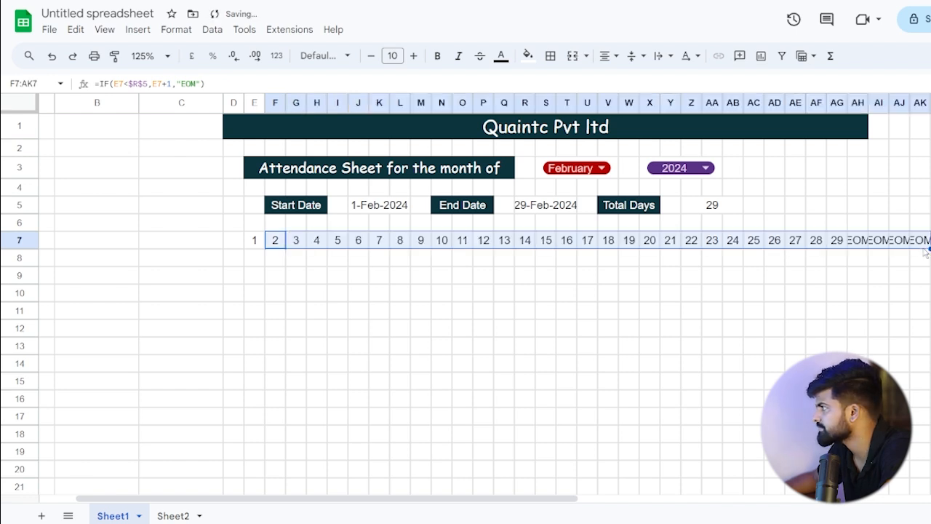
left_click(841, 246)
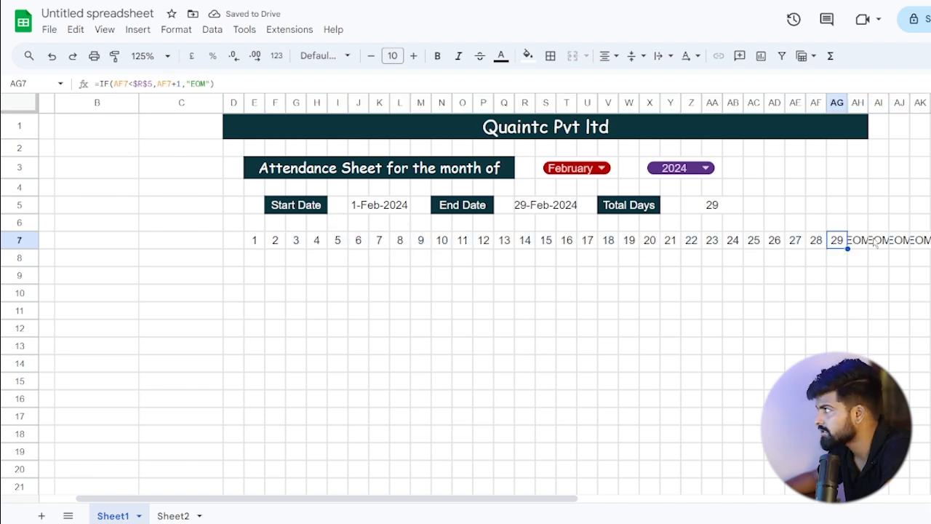
Clear the surplus day formulas from cells AJ7:AK7 so that row 7 ends at AI7
left_click(897, 245)
left_click_drag(897, 245, 928, 244)
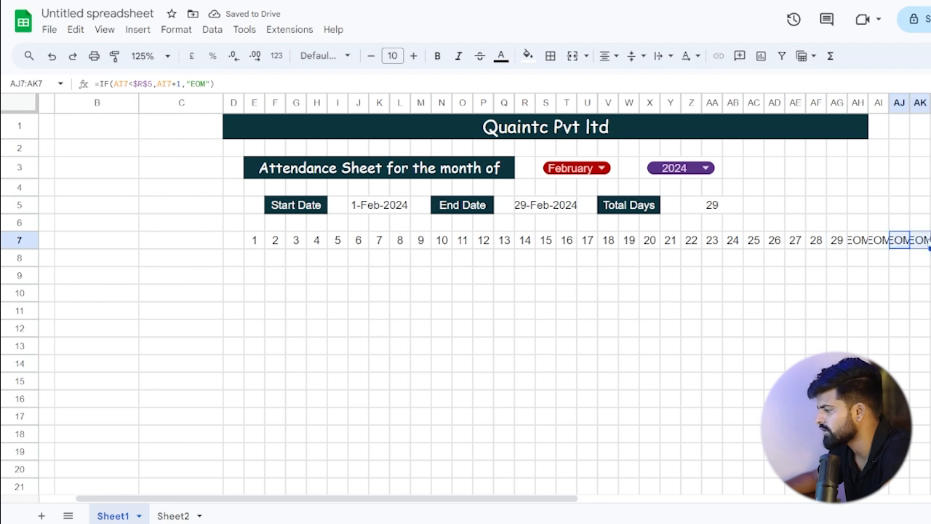
key("Delete")
left_click(881, 277)
left_click(865, 246)
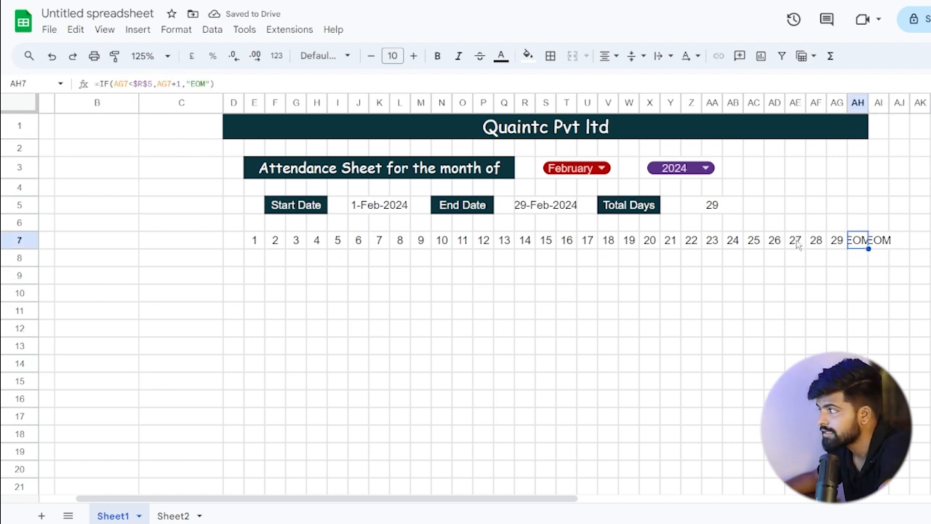
Switch the month drop-down to January and then April to test the row of day numbers
left_click(604, 170)
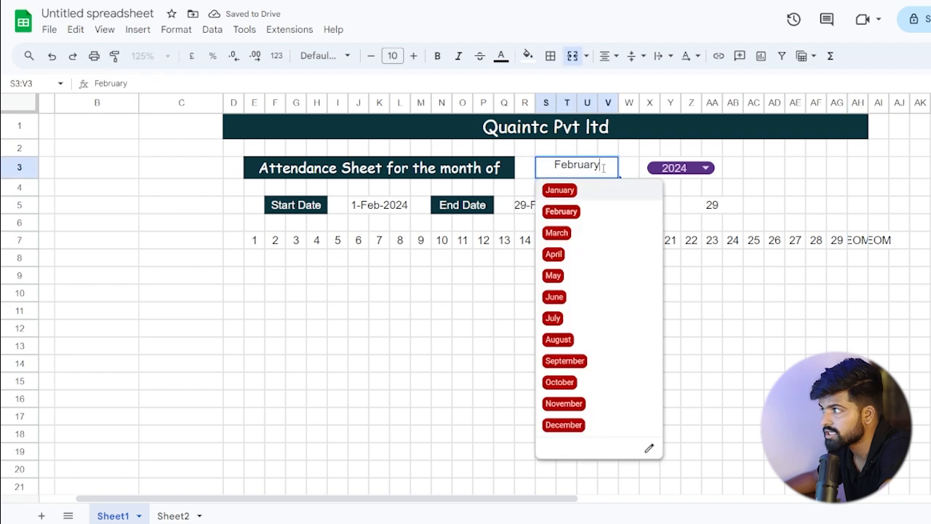
left_click(557, 191)
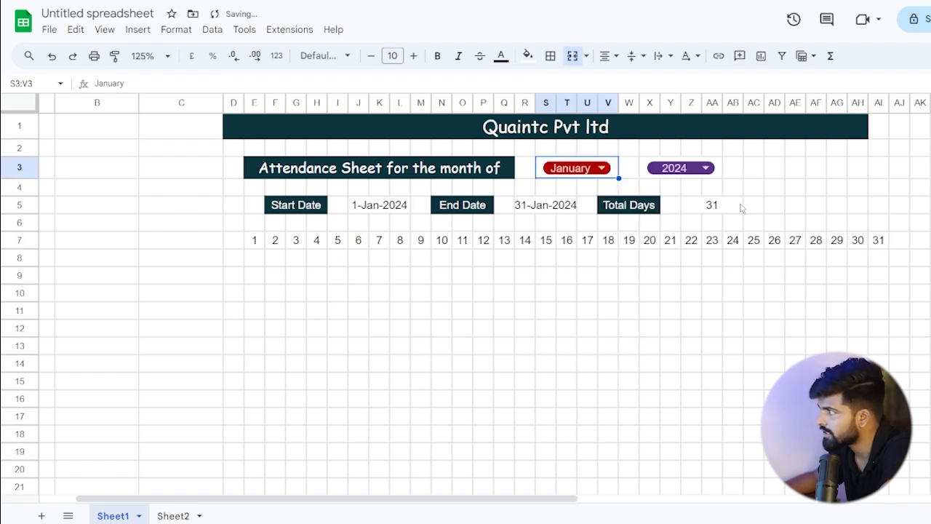
left_click(601, 169)
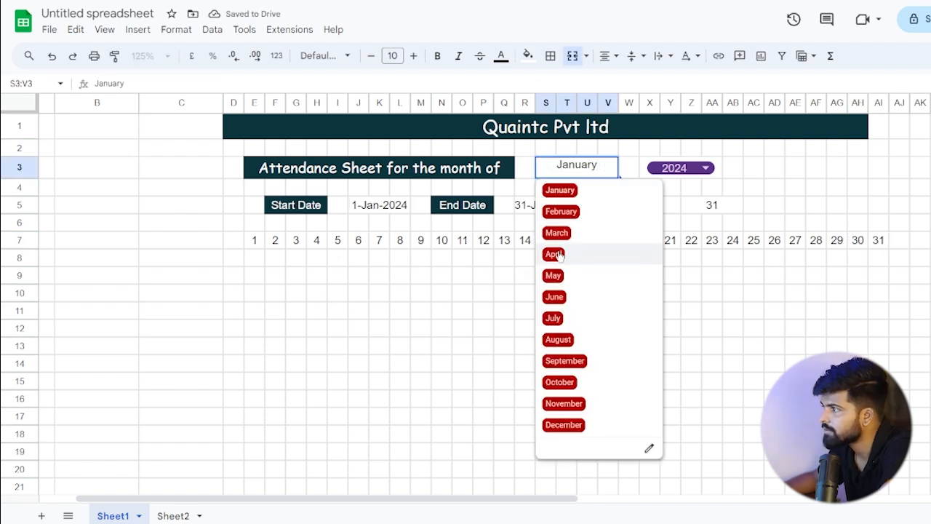
left_click(554, 254)
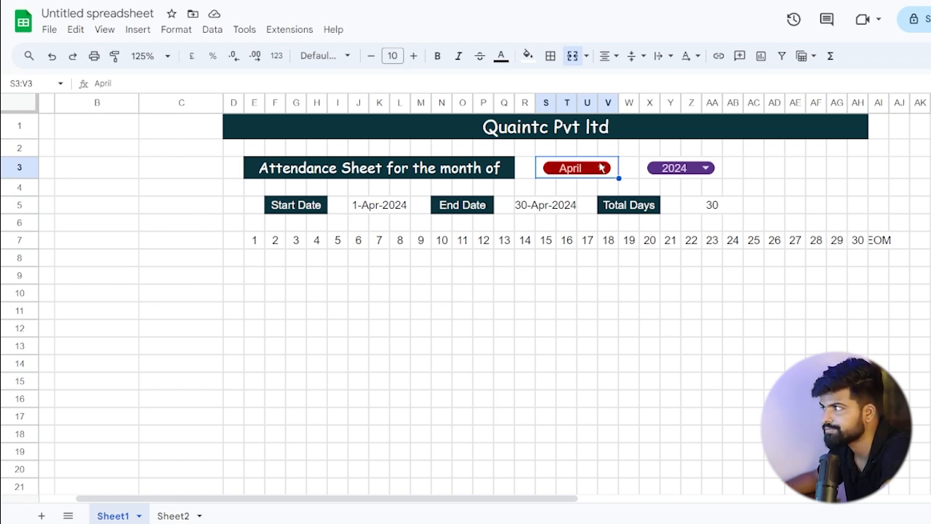
Enter the formula =TEXT(E7,"DDD") in cell E8 and fill it across to AI8 for the weekday names
left_click(253, 260)
type("=")
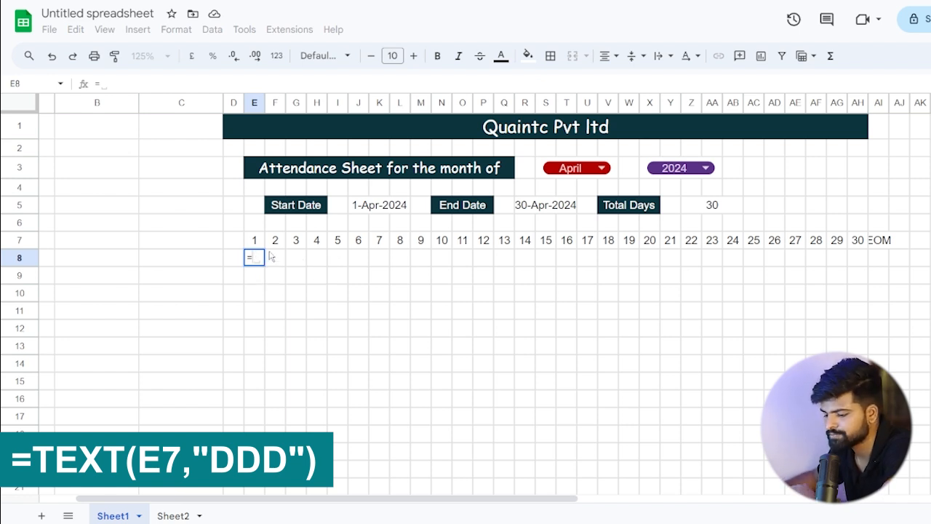
type("text")
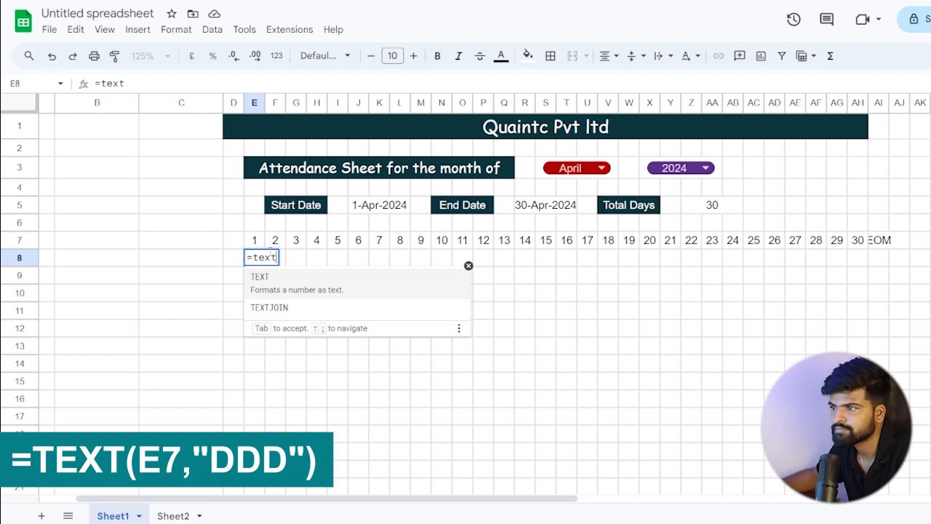
left_click(301, 281)
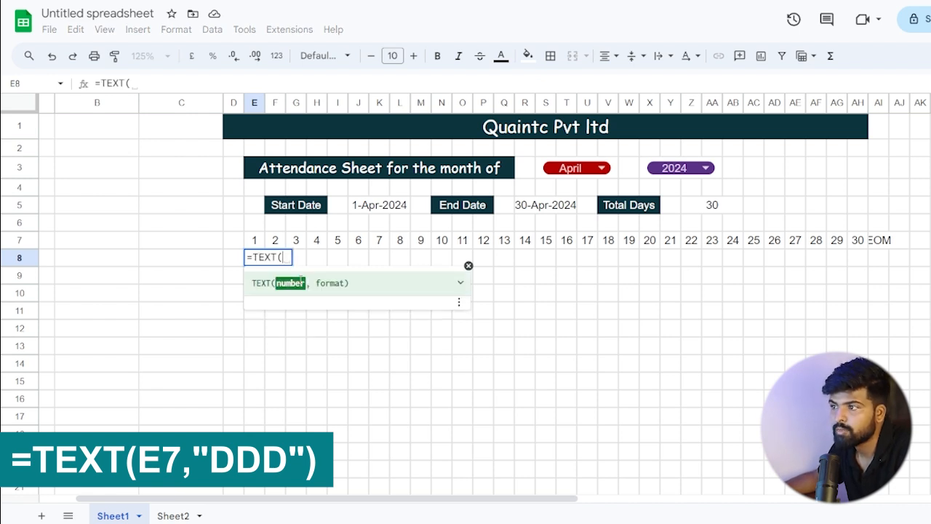
left_click(254, 240)
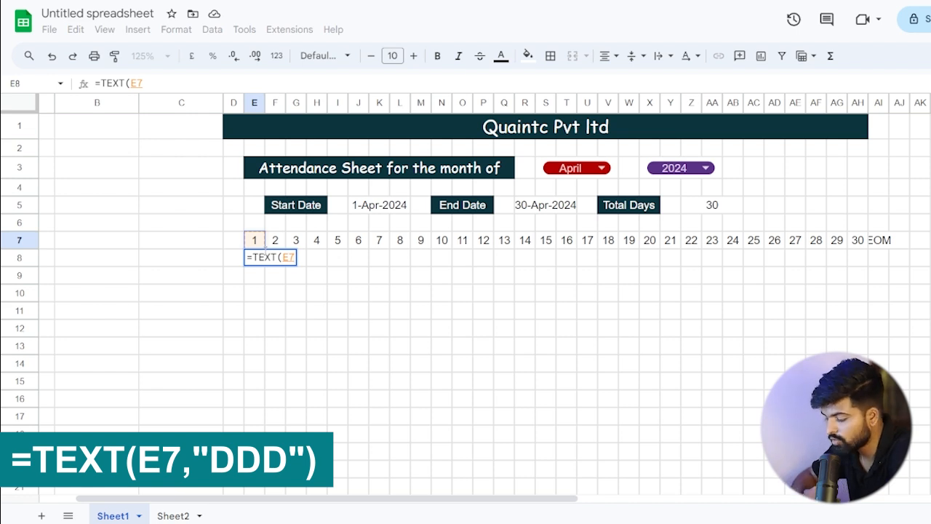
type(",\"")
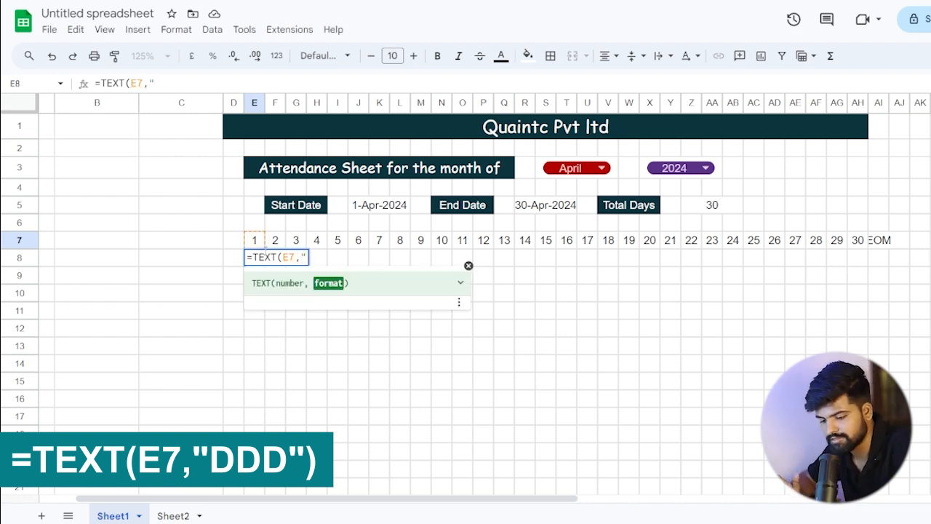
type("DDD\")")
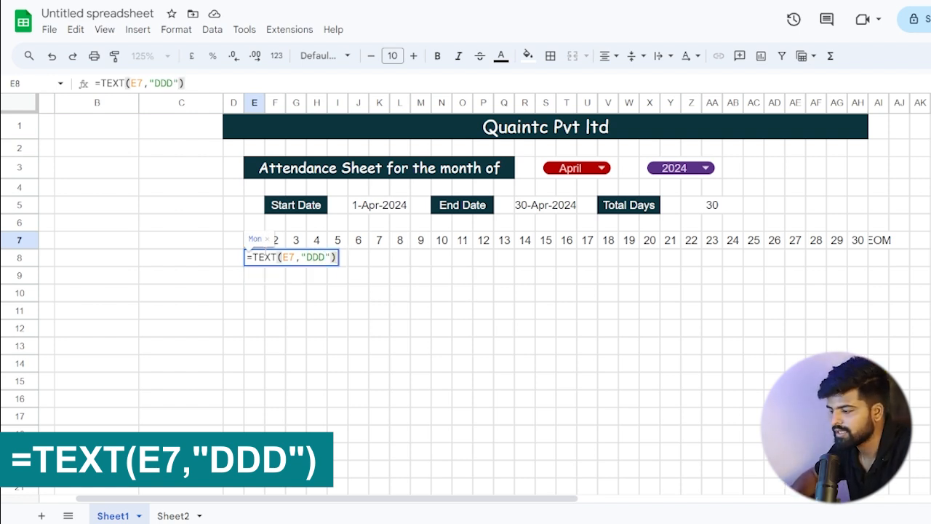
key("Return")
left_click(260, 260)
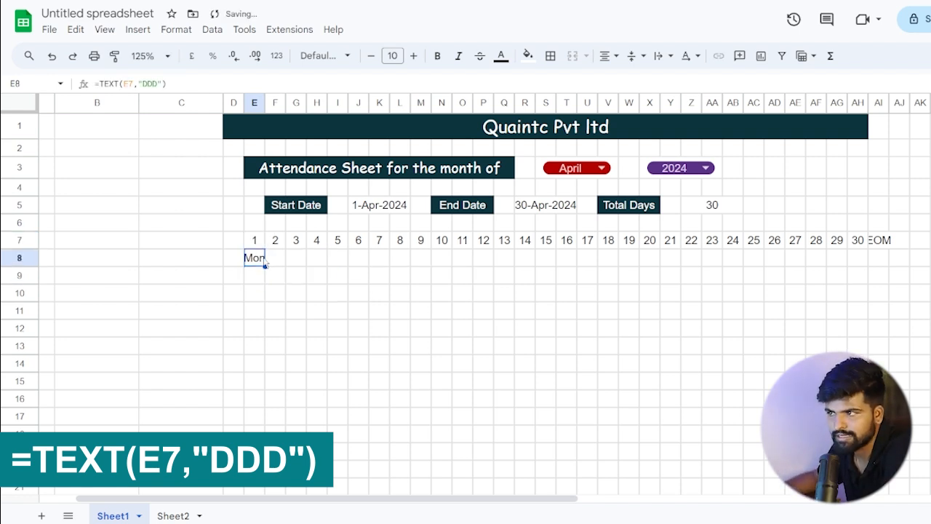
left_click_drag(264, 265, 884, 263)
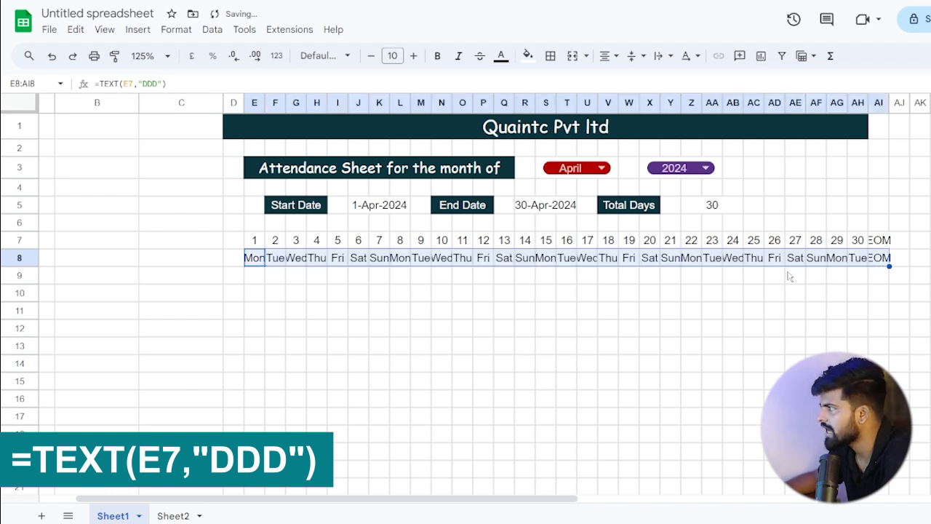
Widen columns E through AI equally so the three-letter weekday names in row 8 fit
left_click(546, 258)
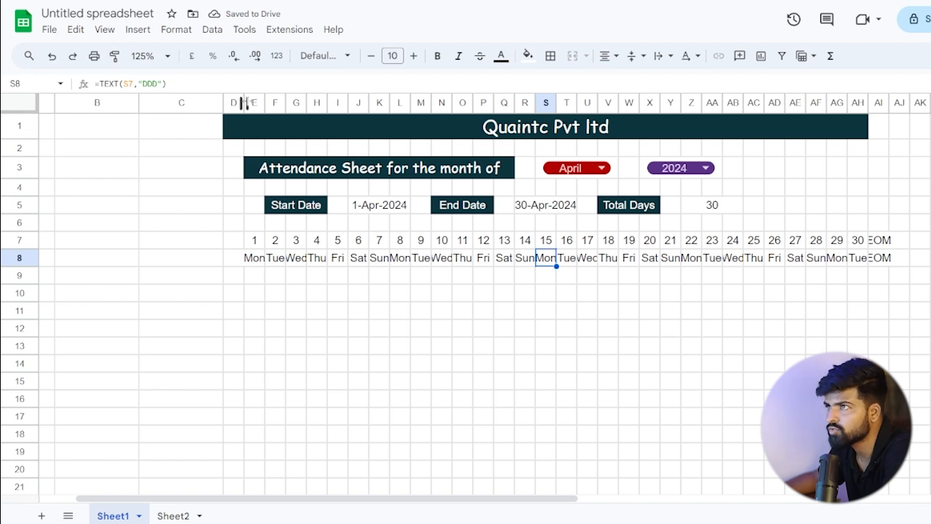
left_click_drag(256, 103, 878, 102)
left_click_drag(328, 102, 332, 104)
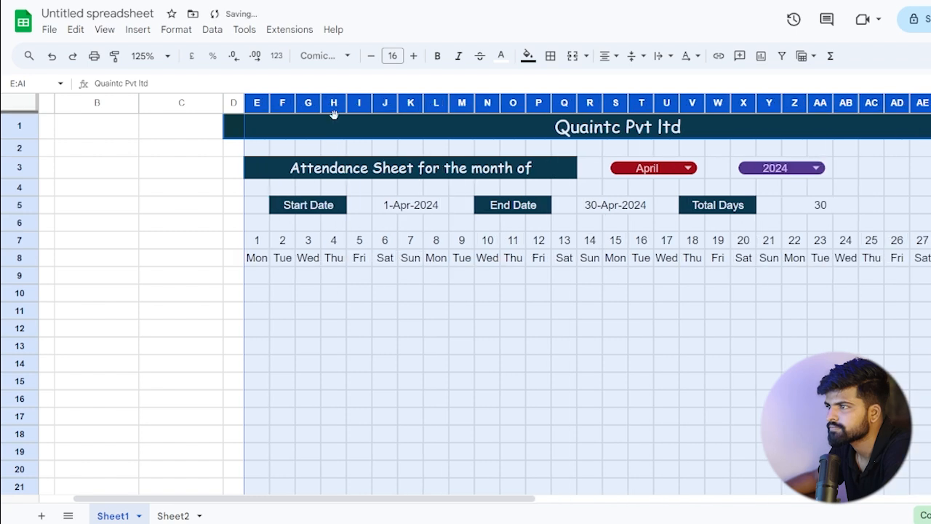
Switch the month drop-down to May and then October to test the dates and weekday names
left_click(393, 292)
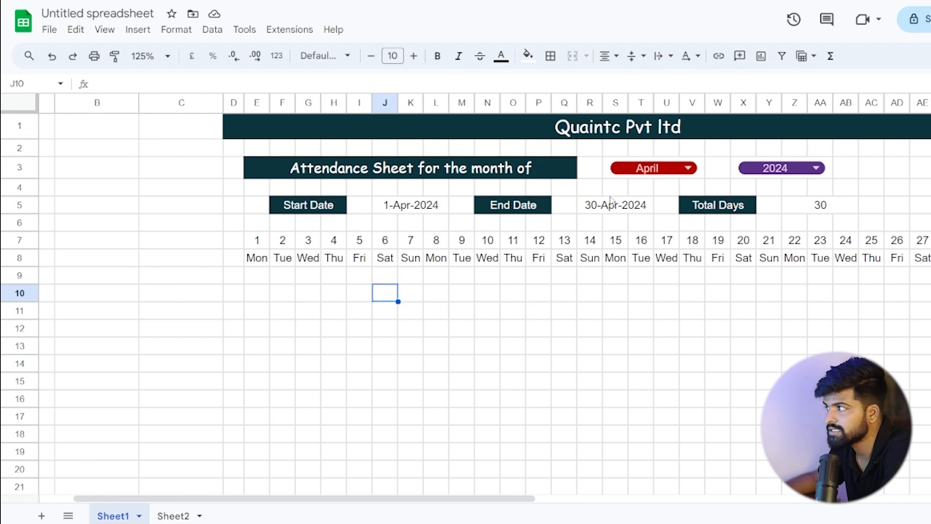
left_click(688, 168)
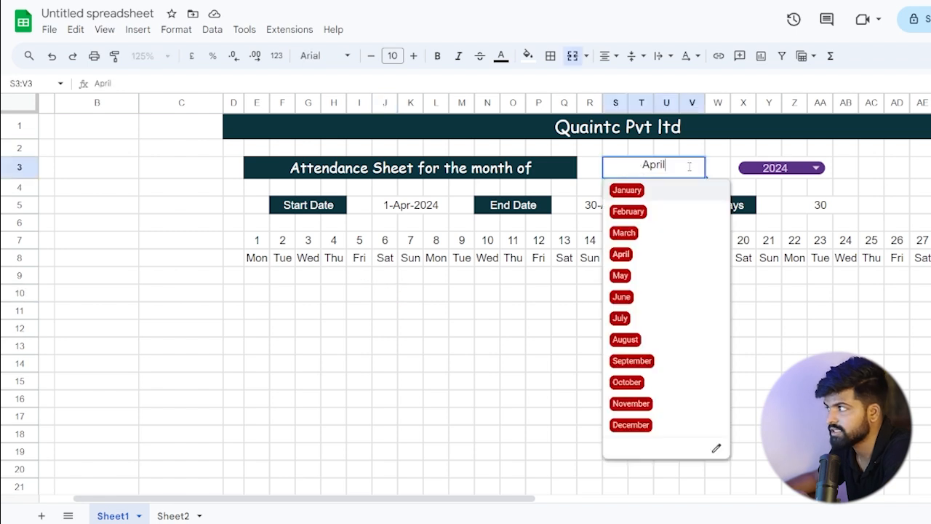
left_click(624, 276)
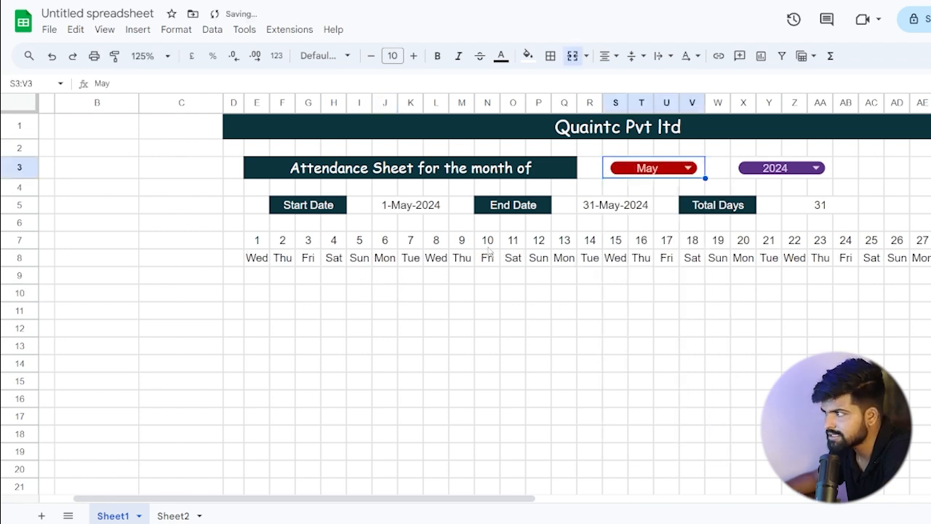
left_click(688, 168)
left_click(625, 381)
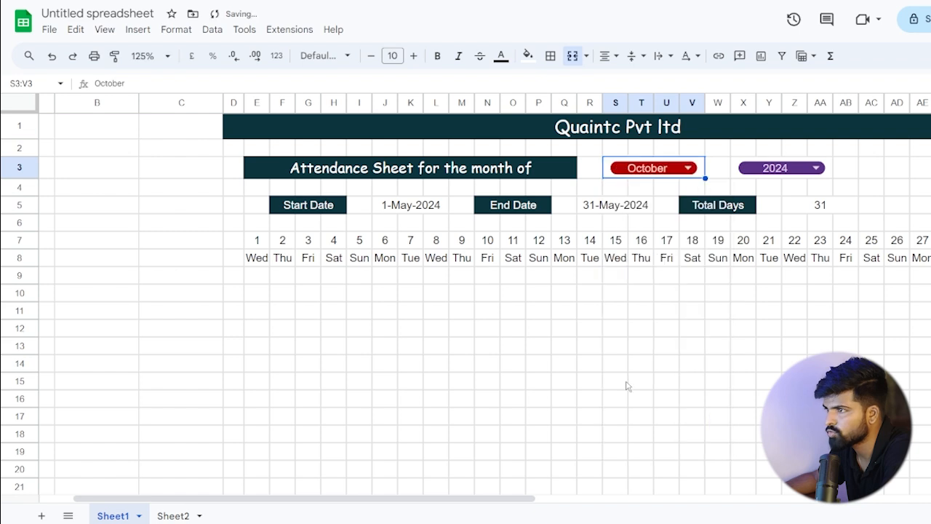
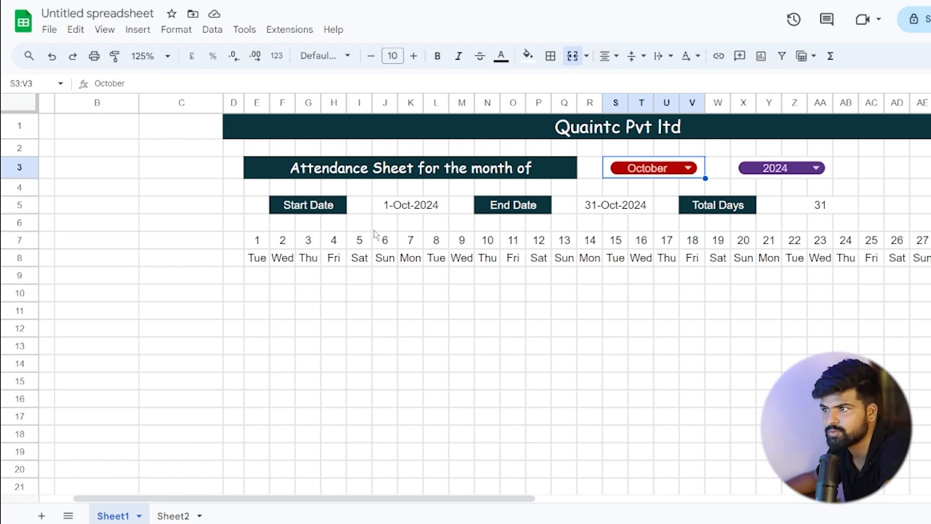
Make row 8 taller and rotate the weekday names in E8:AI8 to read vertically upward
left_click_drag(18, 266, 20, 280)
left_click_drag(266, 267, 922, 270)
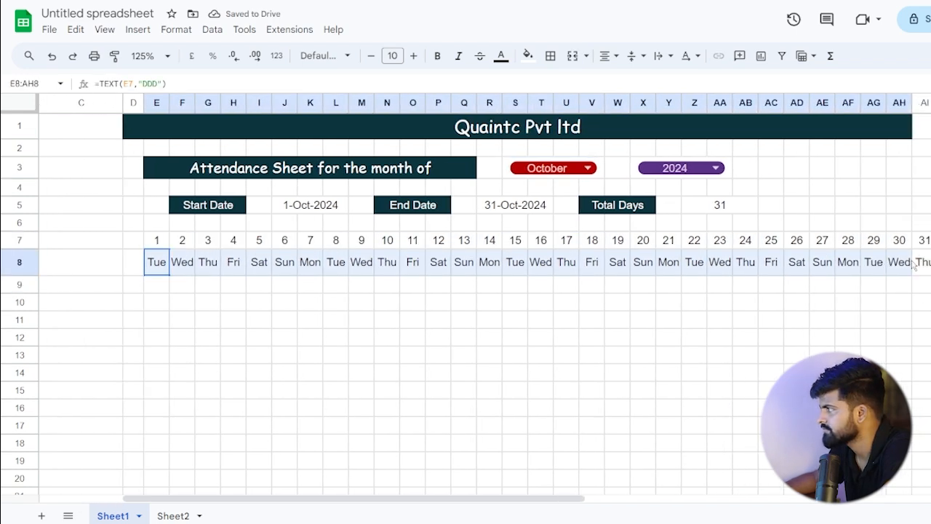
left_click(697, 57)
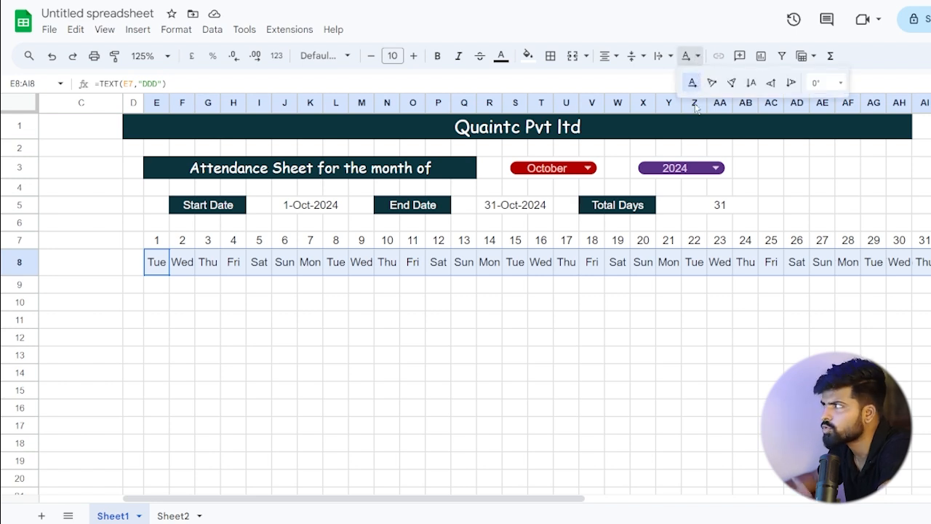
left_click(772, 84)
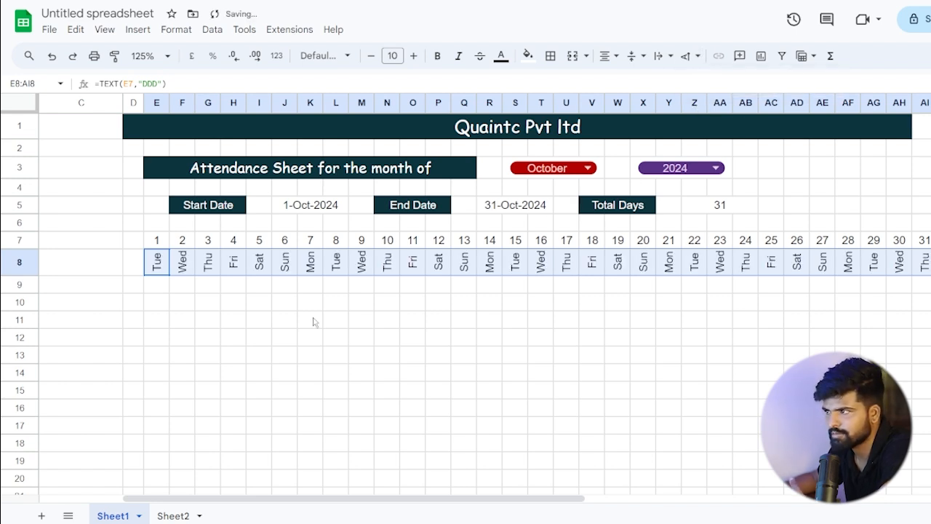
left_click(364, 323)
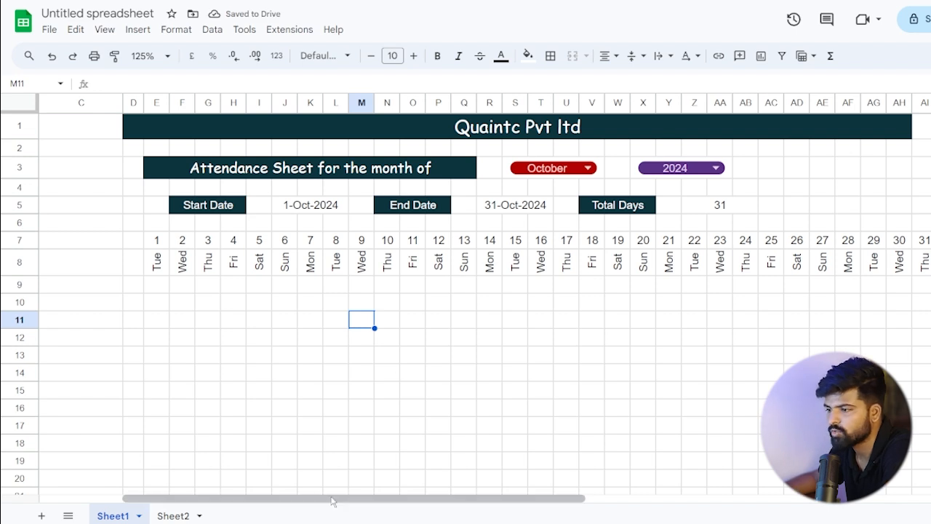
Shrink the height of blank row 2 below the company title and open that row's context options
left_click_drag(333, 499, 249, 499)
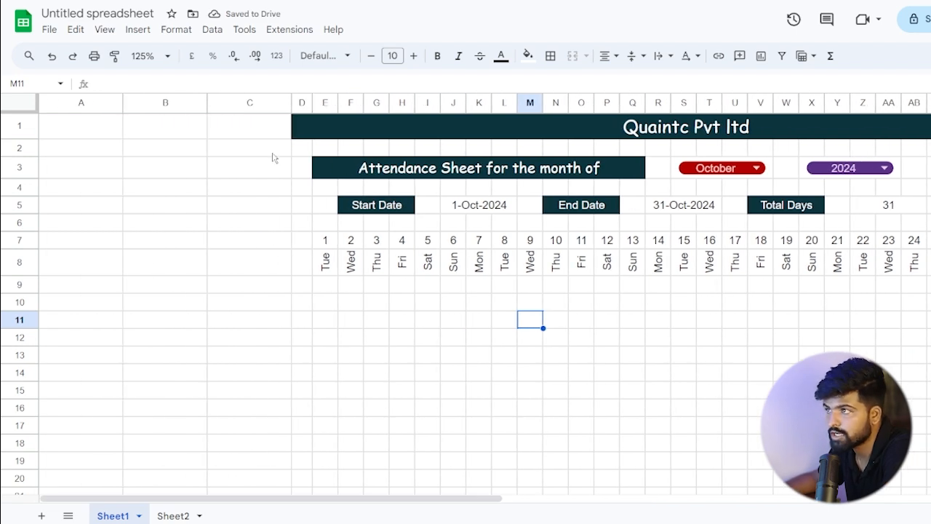
left_click_drag(19, 157, 20, 148)
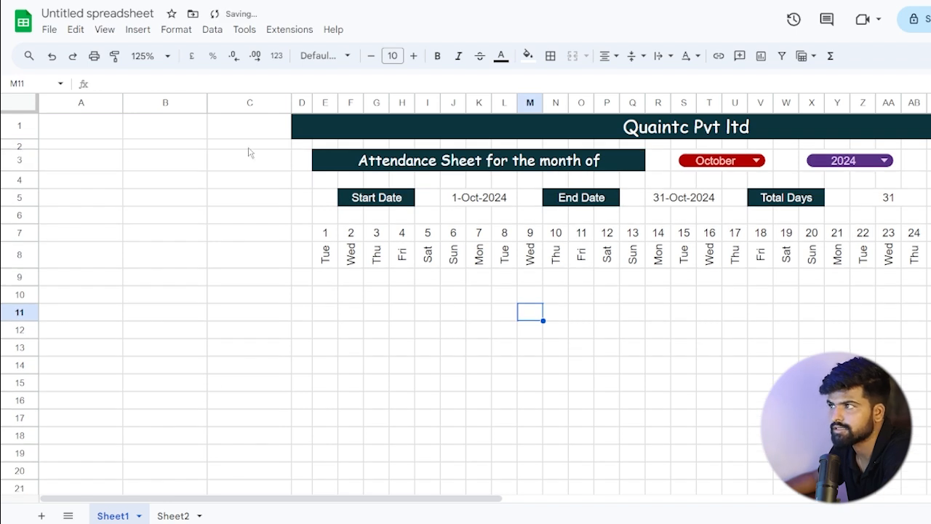
left_click(25, 145)
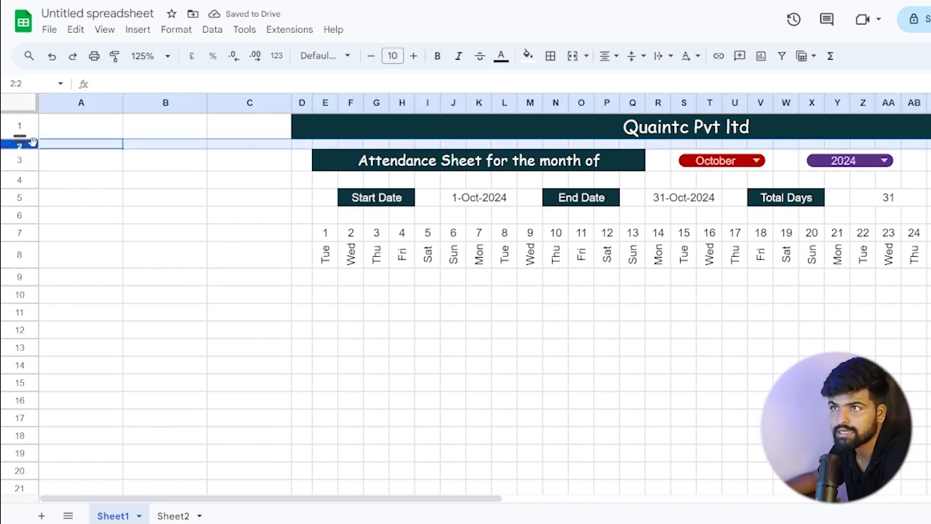
right_click(34, 148)
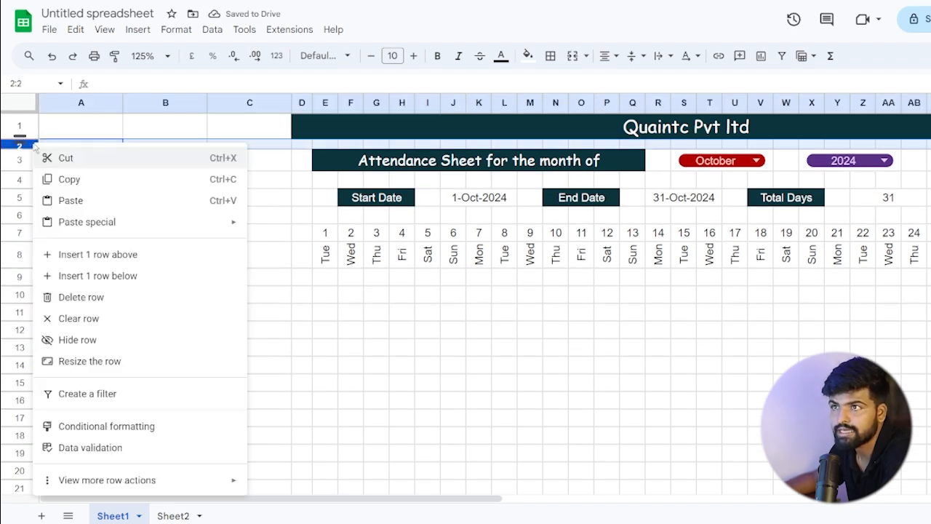
Set the height of row 2 to 4 pixels
left_click(88, 361)
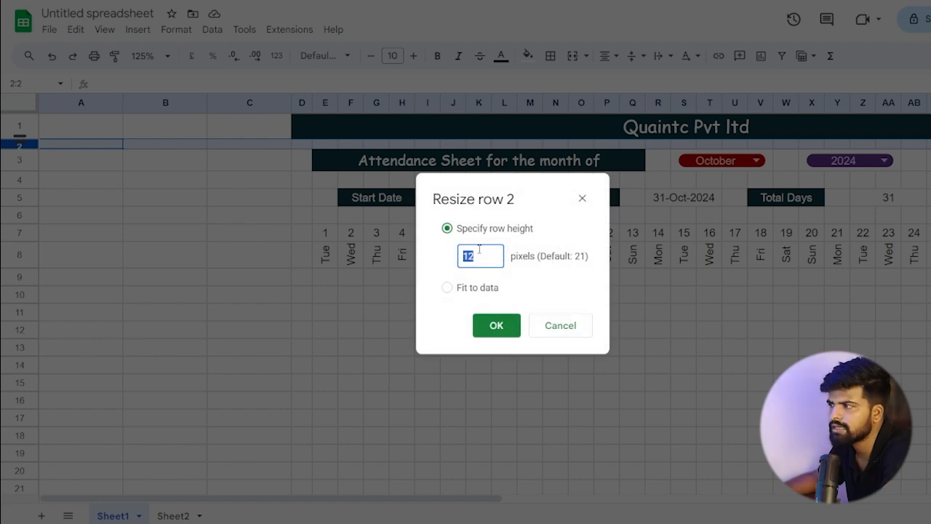
type("4")
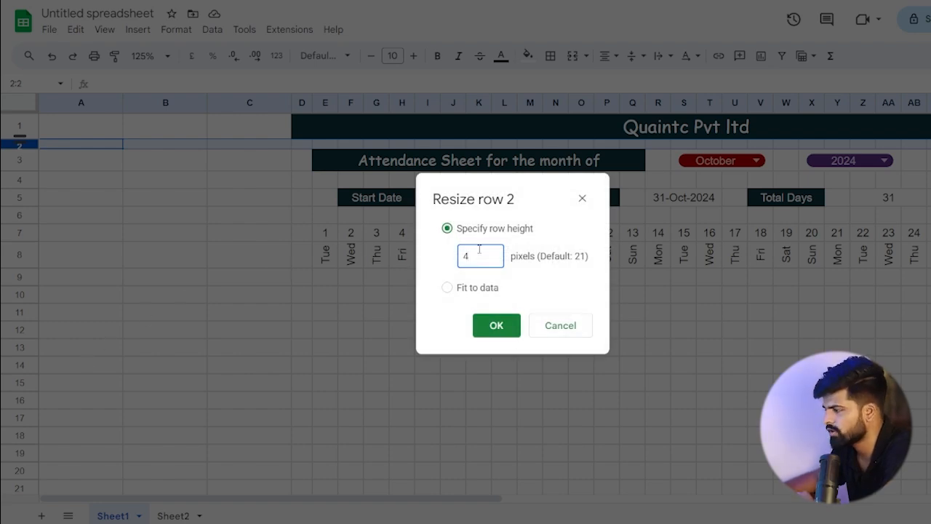
key("Return")
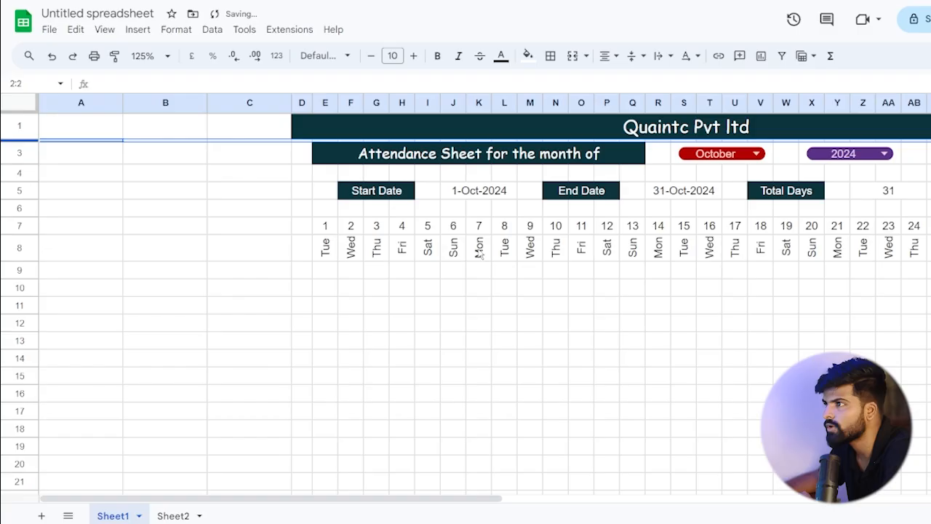
Set the height of the empty row 4 to 4 pixels
left_click(21, 173)
right_click(22, 173)
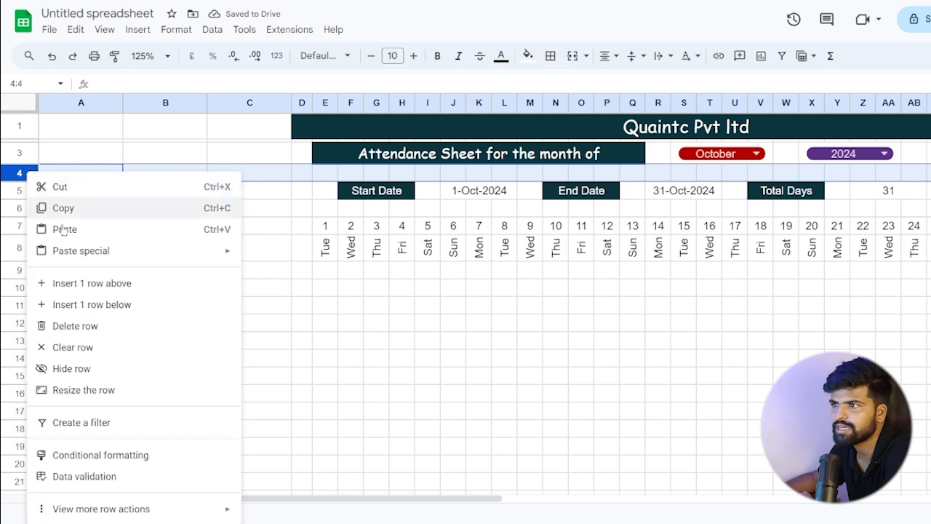
left_click(70, 393)
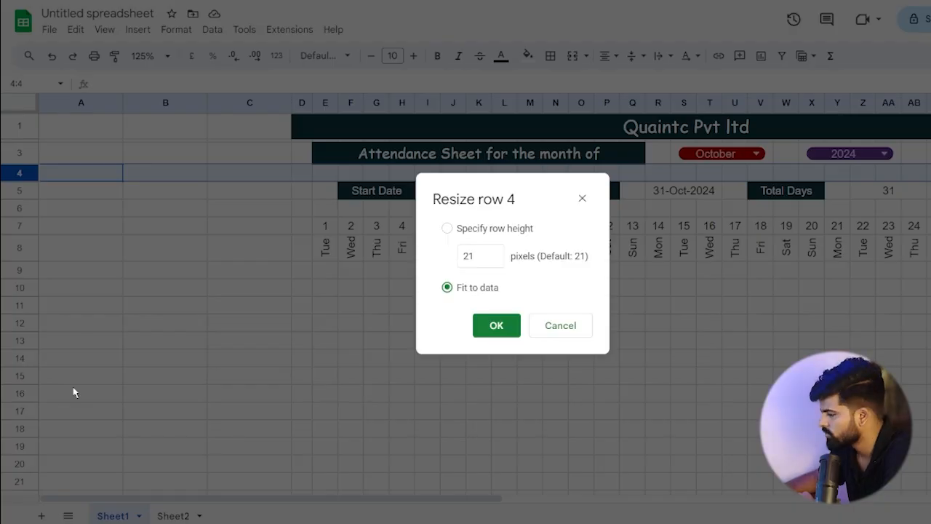
left_click(489, 259)
key("BackSpace")
key("BackSpace")
type("4")
key("Return")
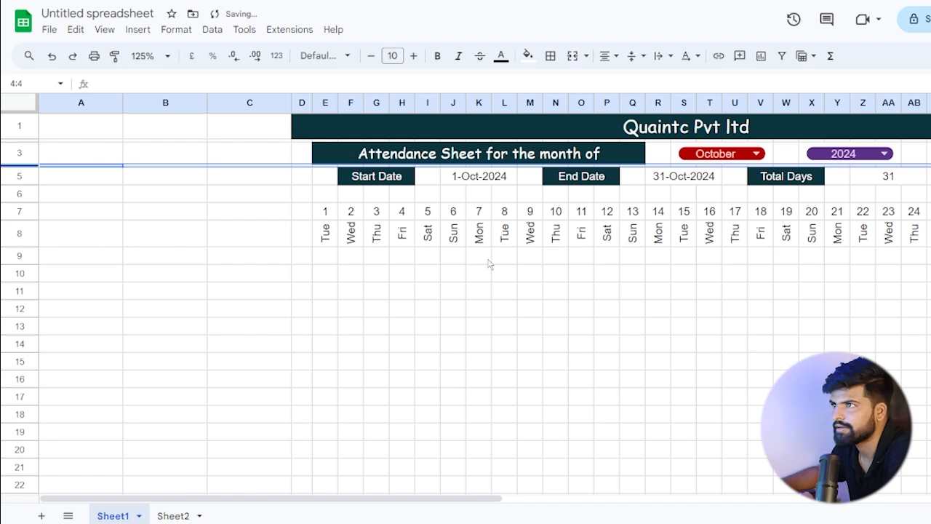
Resize row 6, above the day numbers, to a height of 4 pixels
left_click(30, 193)
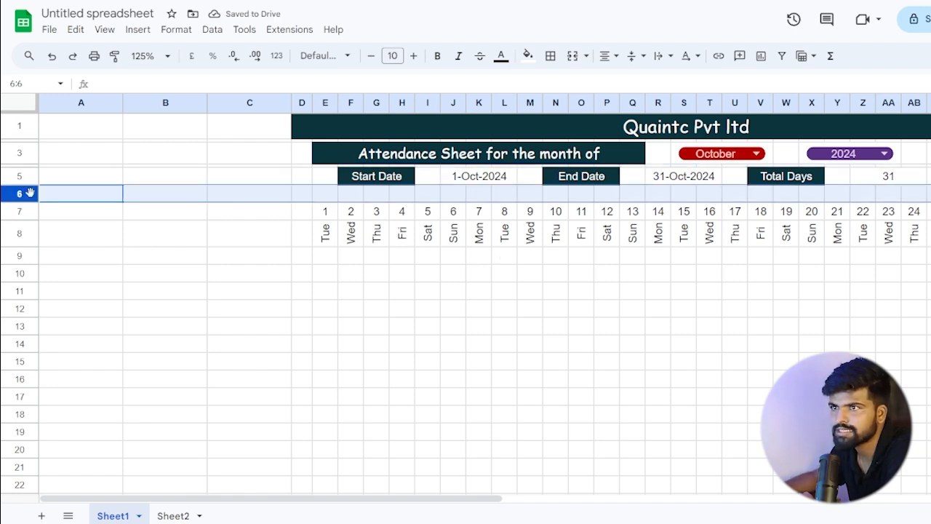
right_click(30, 193)
left_click(104, 392)
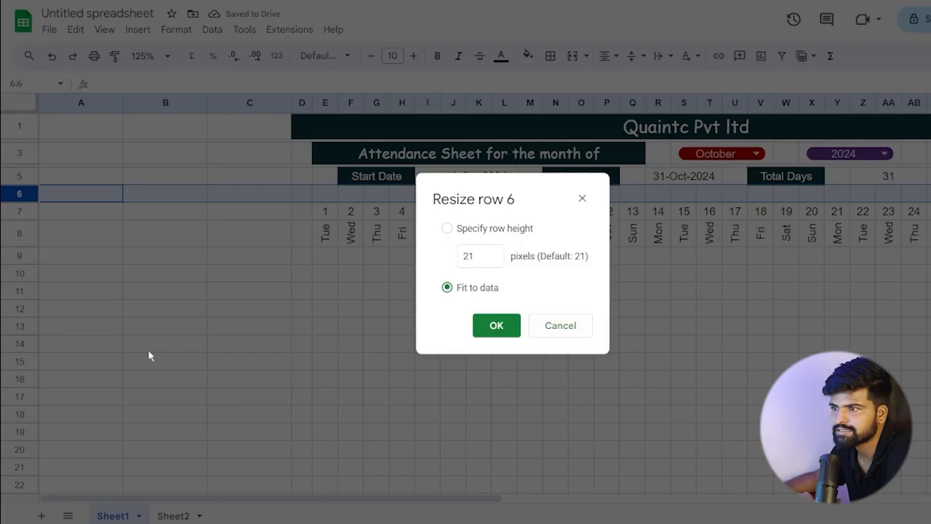
left_click(458, 258)
double_click(458, 258)
type("4")
key("Return")
left_click(377, 276)
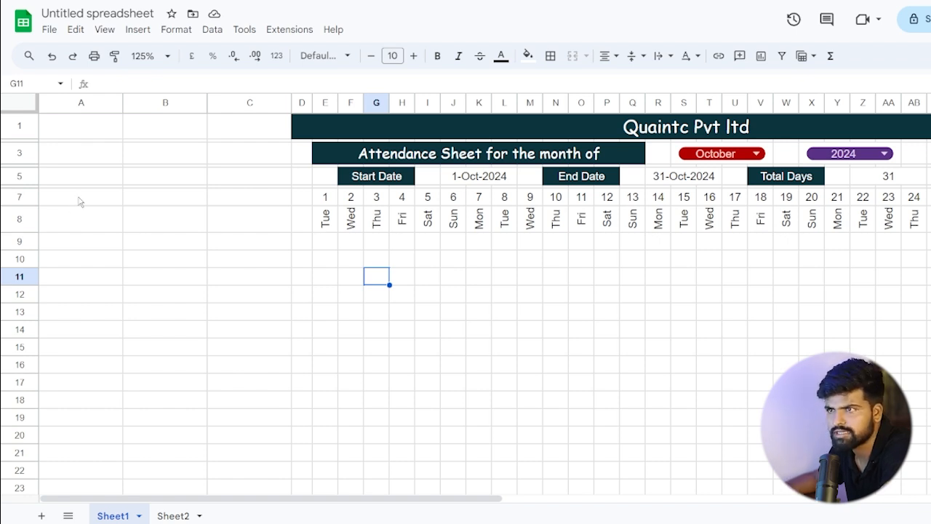
Merge cells A7:A8 into one cell and B7:B8 into another
left_click_drag(79, 197, 84, 223)
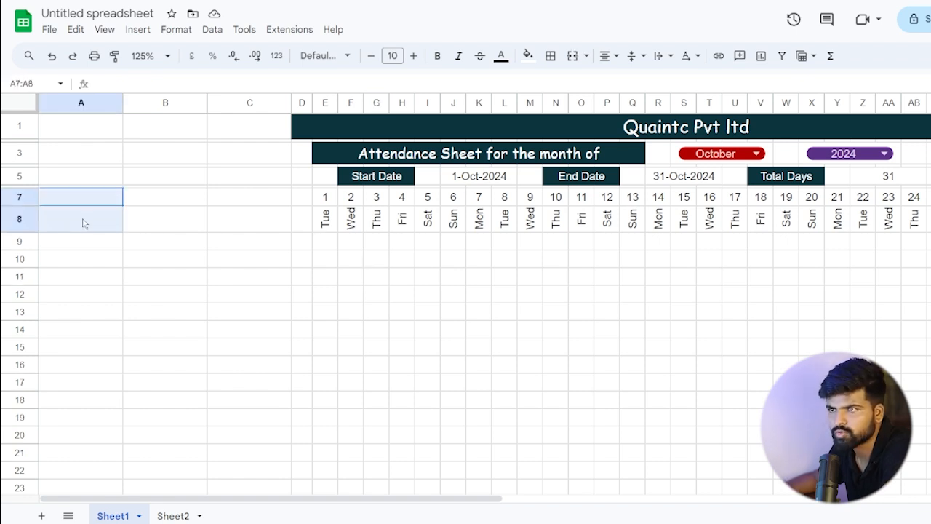
left_click(573, 55)
left_click_drag(166, 204, 168, 220)
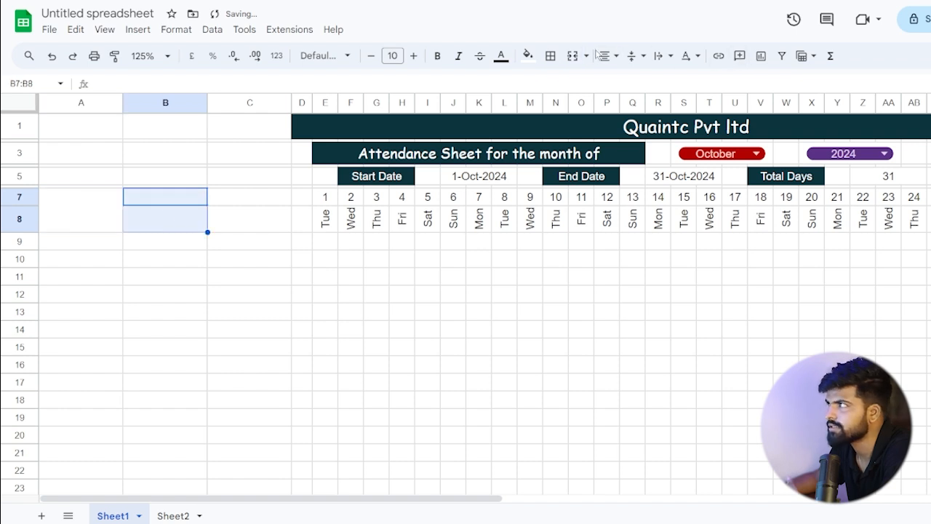
left_click(572, 55)
Enter the header "Emp I'D" in merged cell A7:A8 and "Name" in merged cell B7:B8
left_click(74, 211)
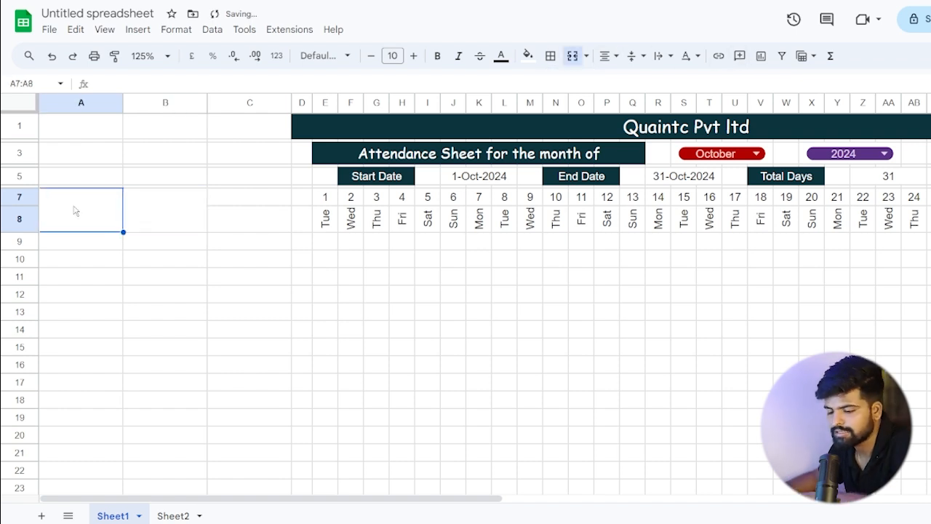
type("Emp ")
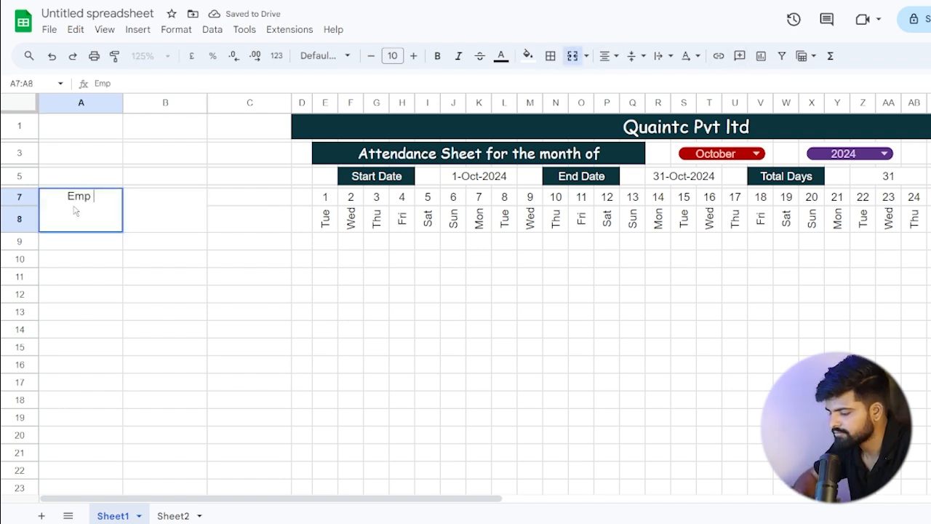
type("I'D")
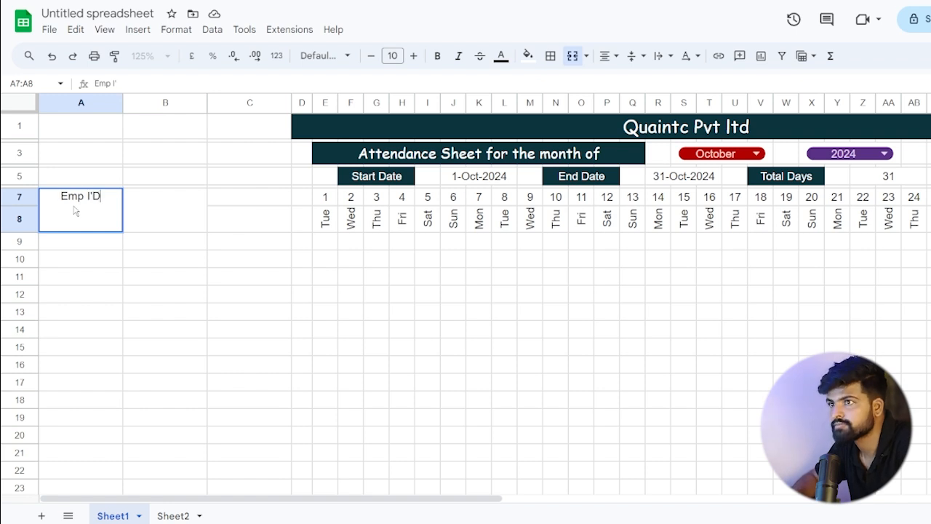
key("ctrl+Return")
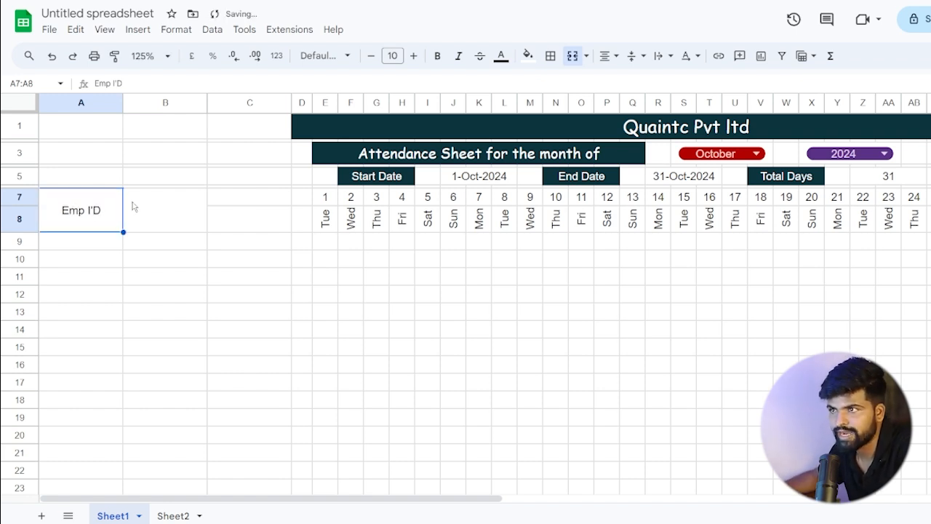
left_click(153, 212)
type("Name")
key("ctrl+Return")
left_click(155, 293)
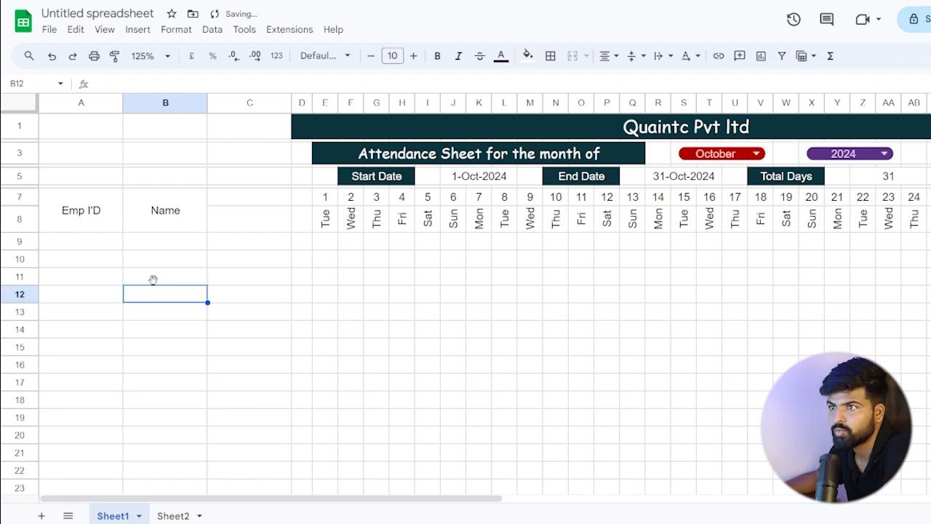
Give the Emp I'D and Name header cells a dark teal fill and white text
left_click_drag(96, 215, 146, 206)
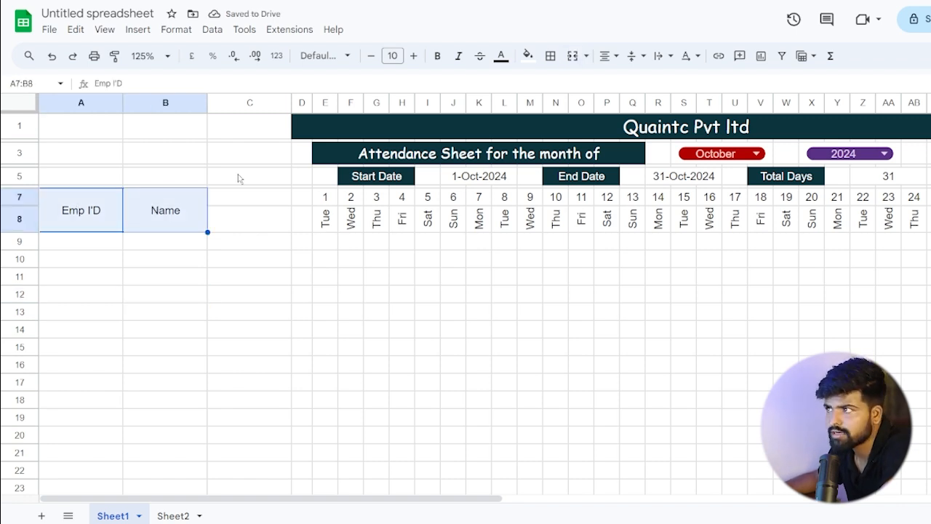
left_click(529, 57)
left_click(605, 205)
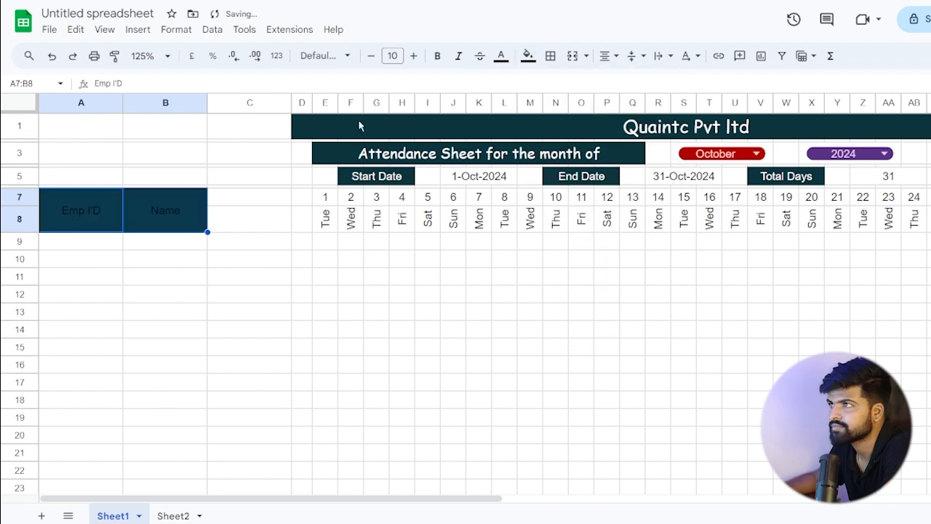
left_click(501, 56)
left_click(636, 102)
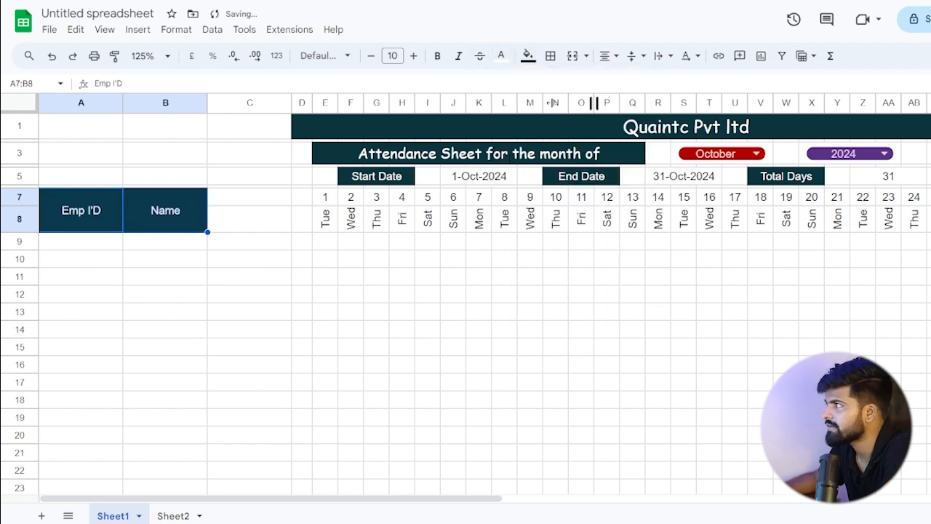
Set the Emp I'D and Name headers in Arial and increase their font size by seven points
left_click(348, 56)
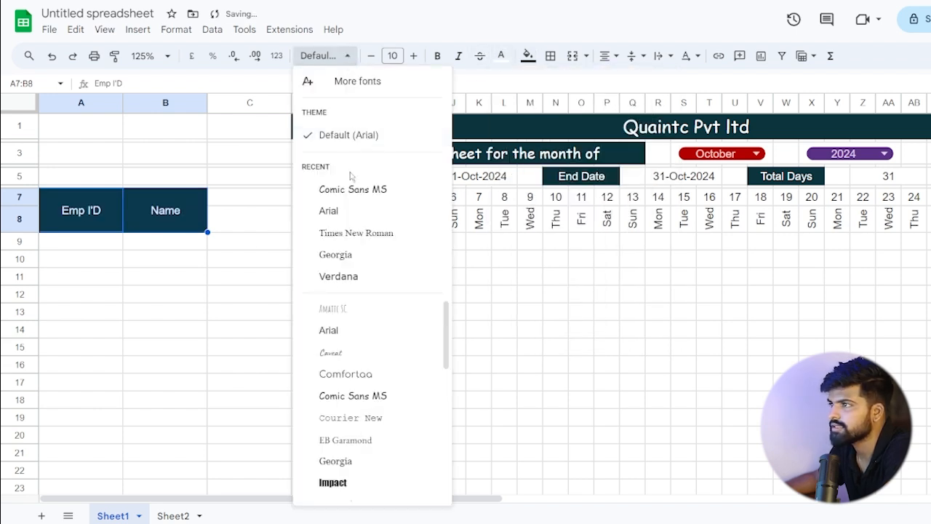
left_click(330, 210)
left_click(418, 58)
left_click(417, 58)
left_click(418, 58)
left_click(417, 58)
left_click(418, 58)
left_click(418, 58)
left_click(417, 59)
left_click(165, 294)
Enter the first two sequential employee IDs in cells A9 and A10
left_click(93, 247)
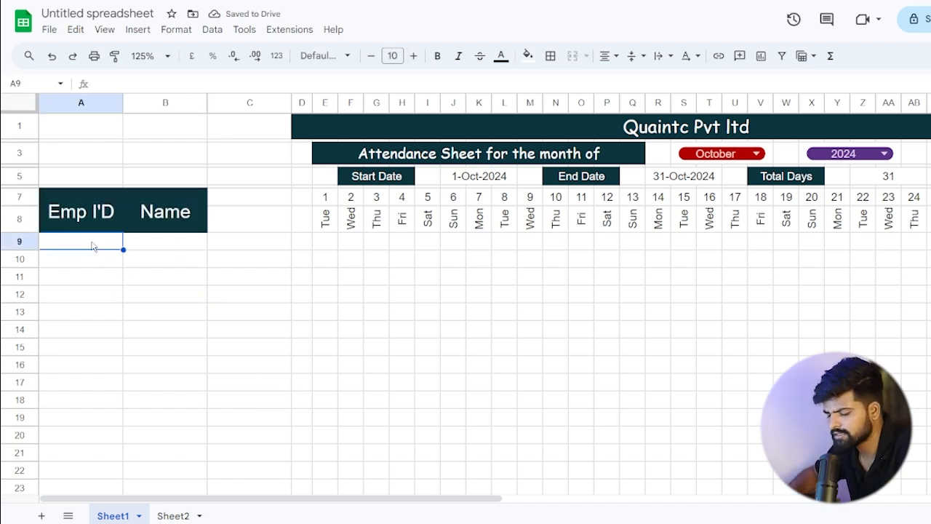
type("AS")
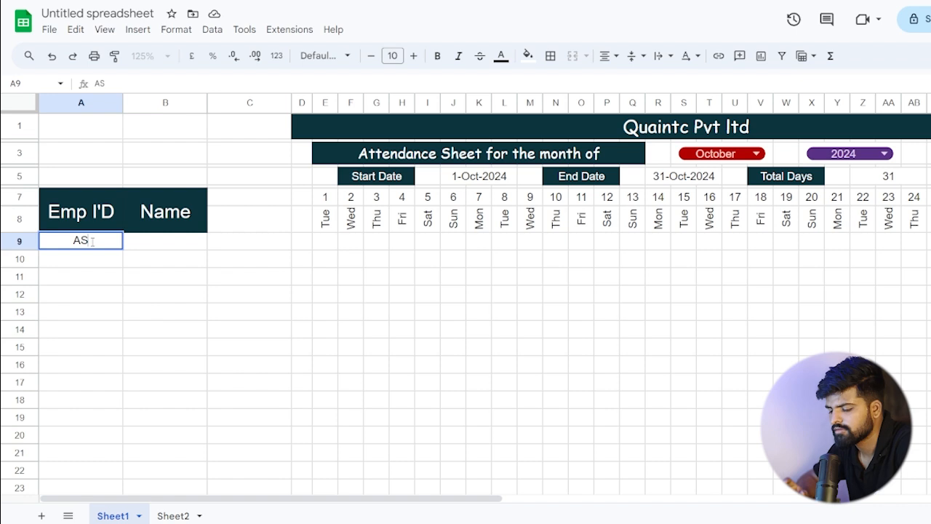
type("DF01")
key("Return")
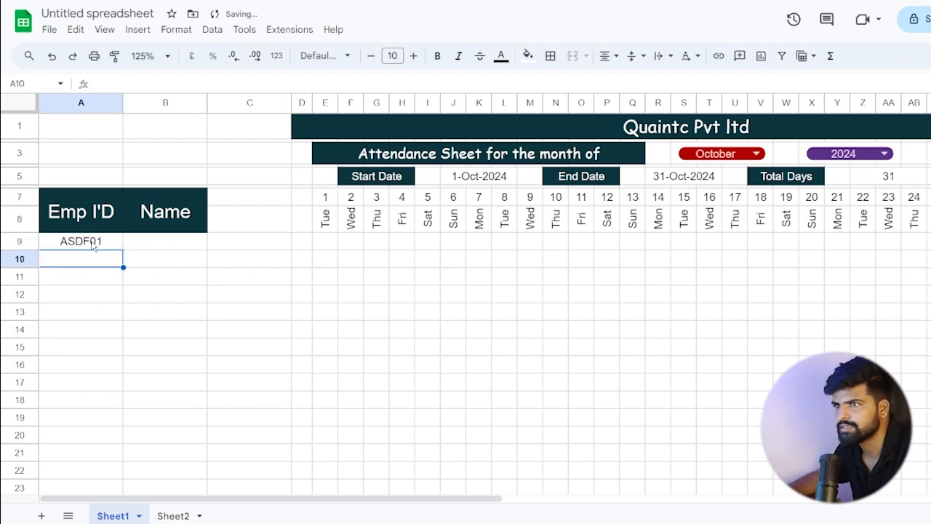
type("ASDF")
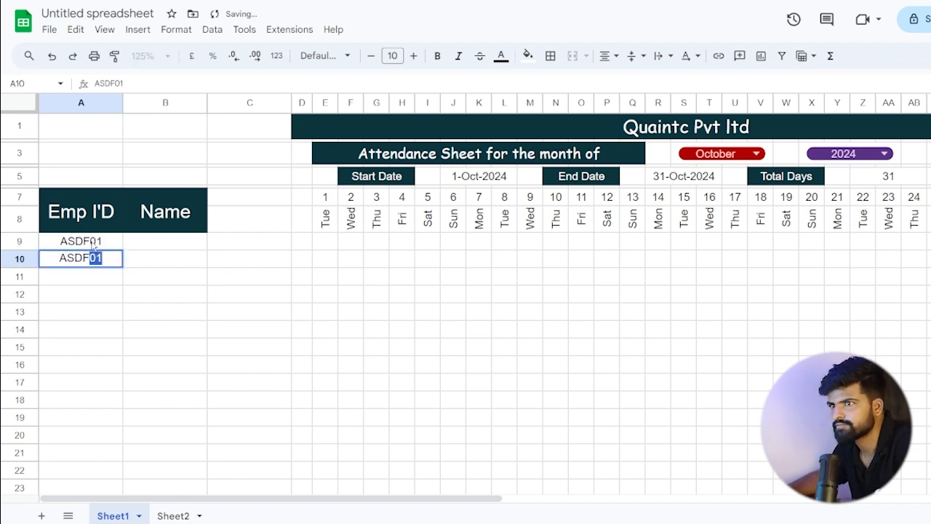
type("02")
key("Return")
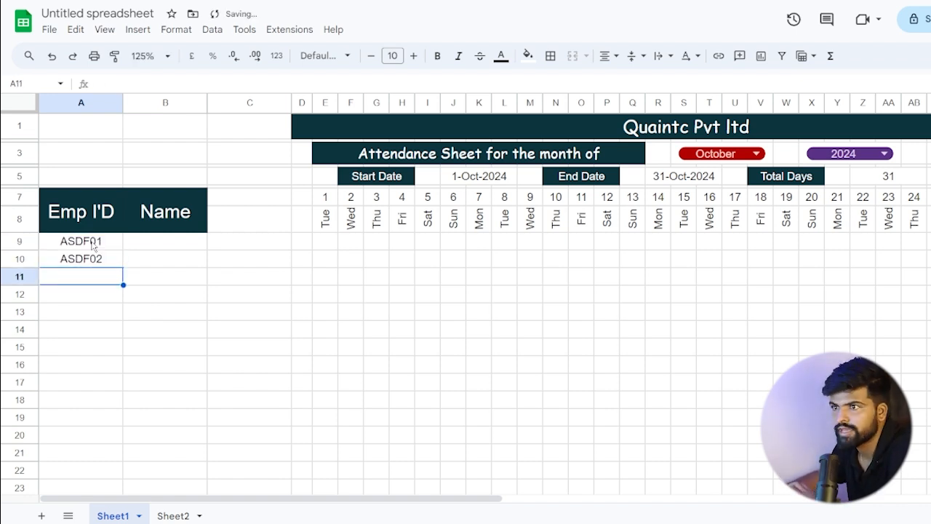
Extend the employee ID series from A9:A10 down to cell A19
left_click_drag(94, 243, 98, 260)
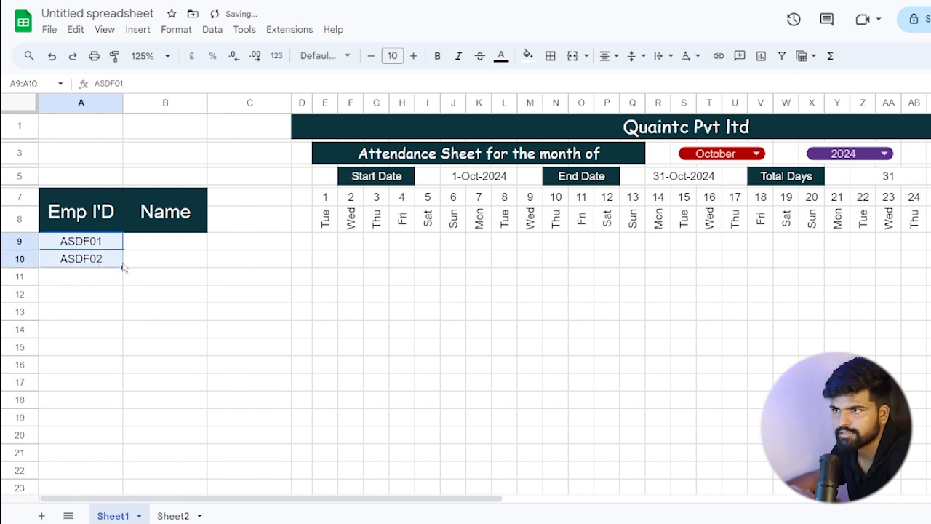
left_click_drag(110, 424, 108, 416)
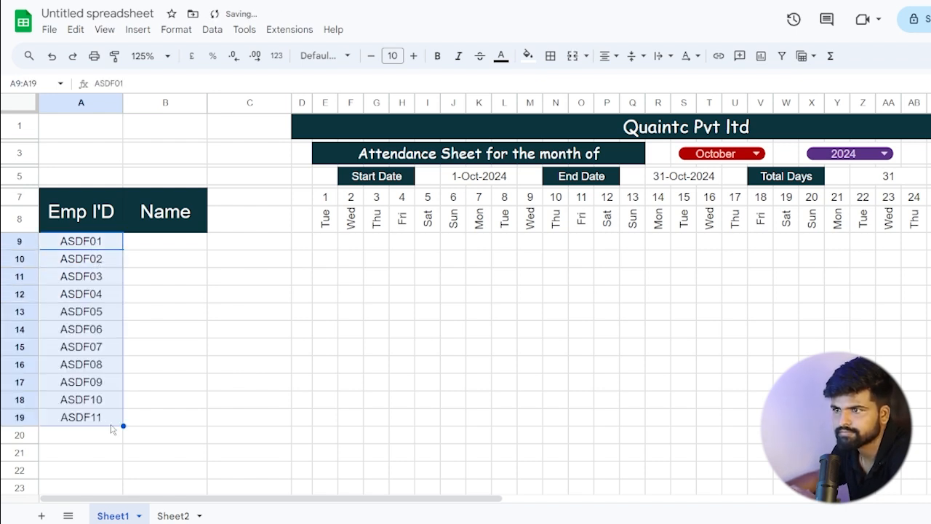
left_click(134, 381)
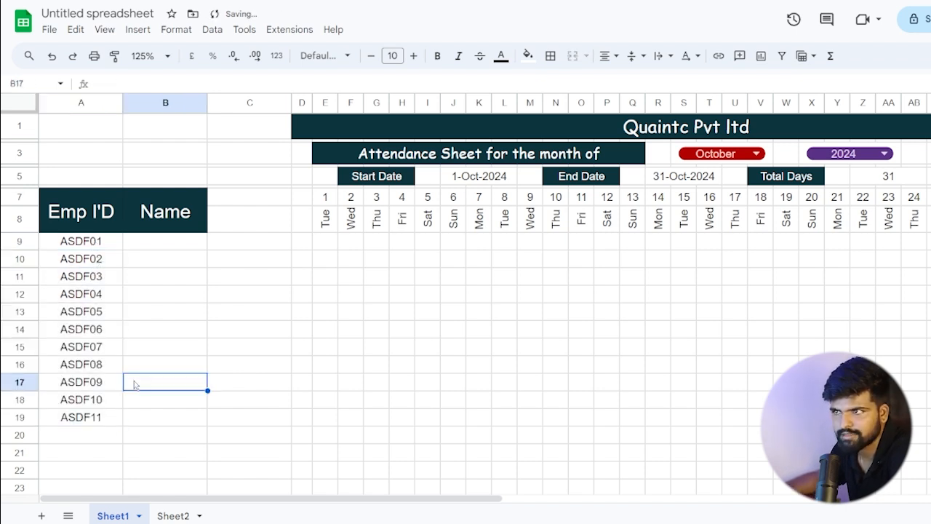
Enter the first four employees' names in cells B9 to B12
left_click(150, 246)
type("noi")
key("BackSpace")
key("BackSpace")
key("BackSpace")
type("rohit")
key("Return")
type("virat")
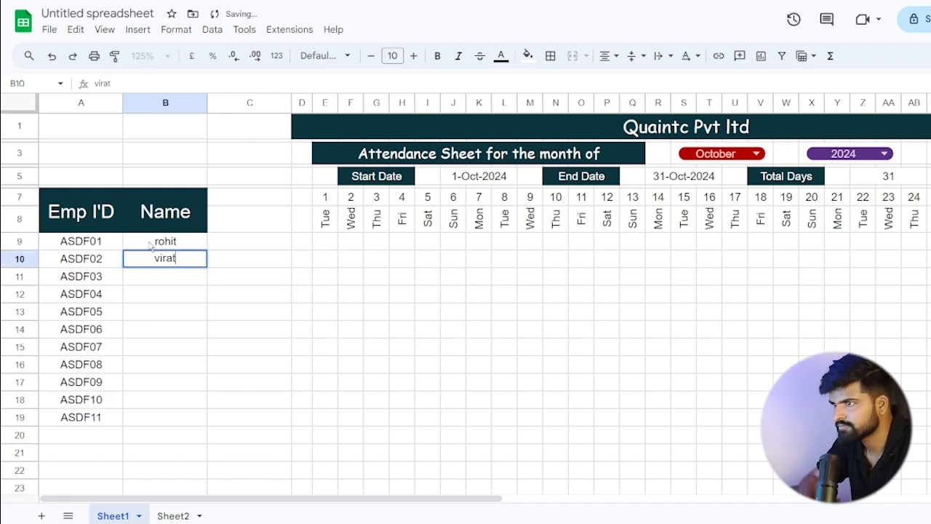
key("Return")
type("rahul")
key("Return")
type("hardik")
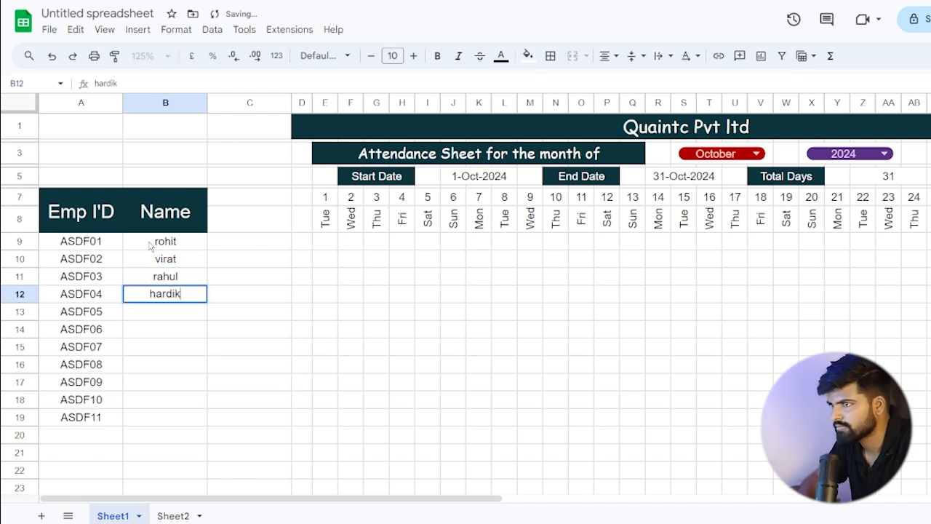
key("Return")
Fill in the next four employees' names in cells B13 to B16
type("shami")
key("Return")
type("axar")
key("Return")
type("bumrah")
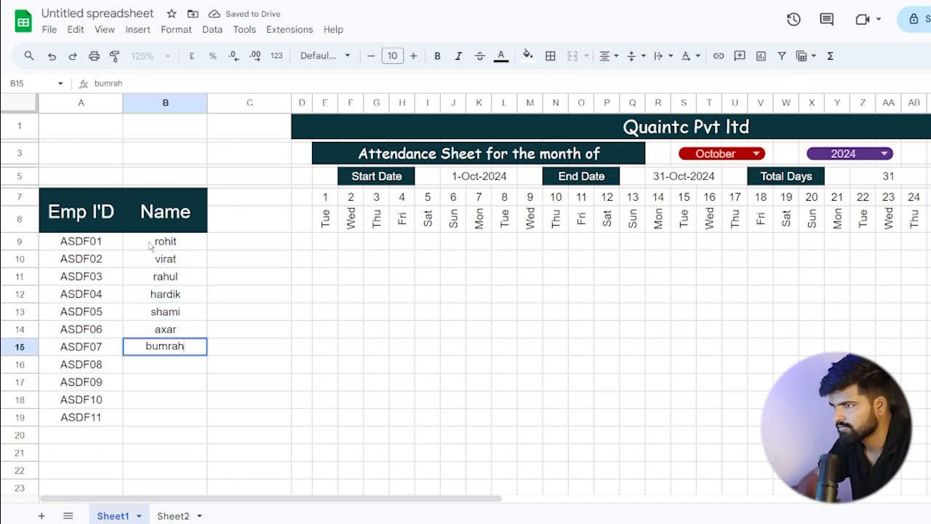
key("Return")
type("jadeja")
key("Return")
Complete the Name column with the last three employees' names in cells B17 to B19
type("kuldeep")
key("Return")
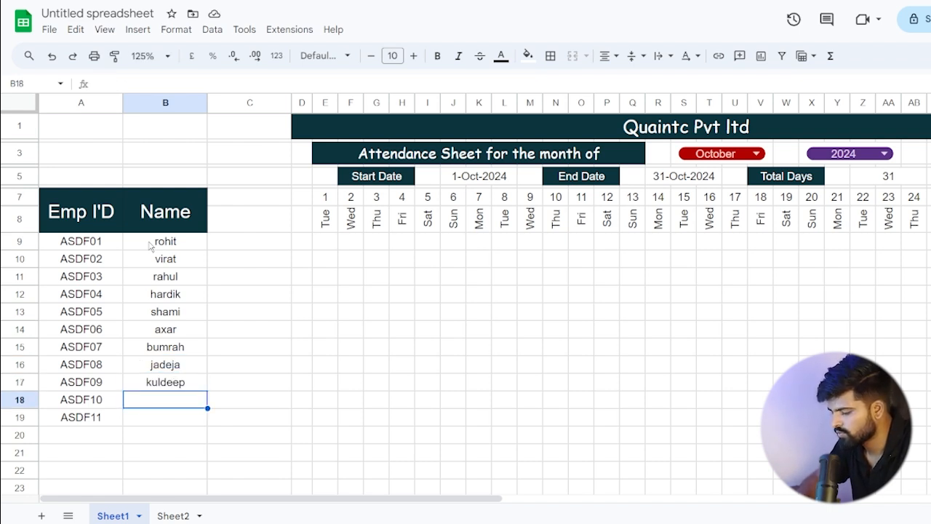
type("surya")
key("Return")
type("Pant")
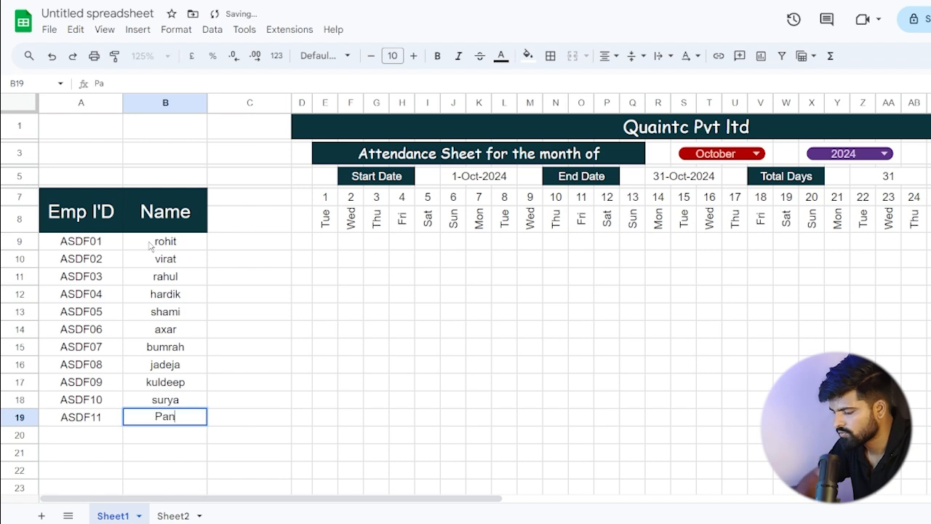
key("Return")
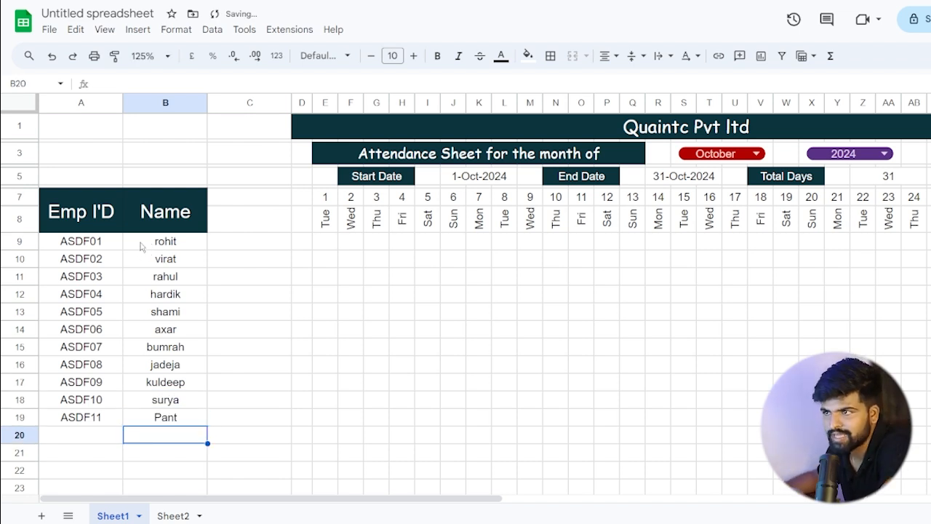
left_click(178, 245)
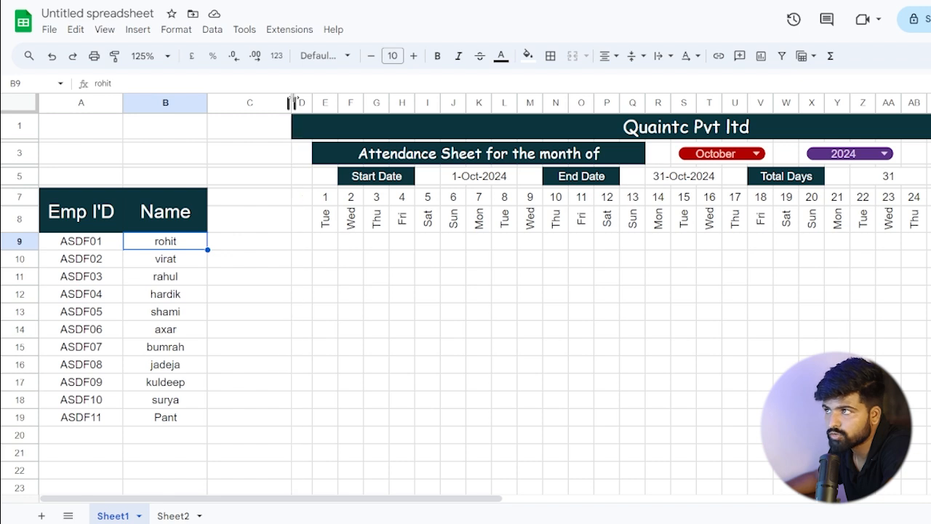
Resize column C to a width of 4 pixels
left_click(250, 100)
right_click(250, 100)
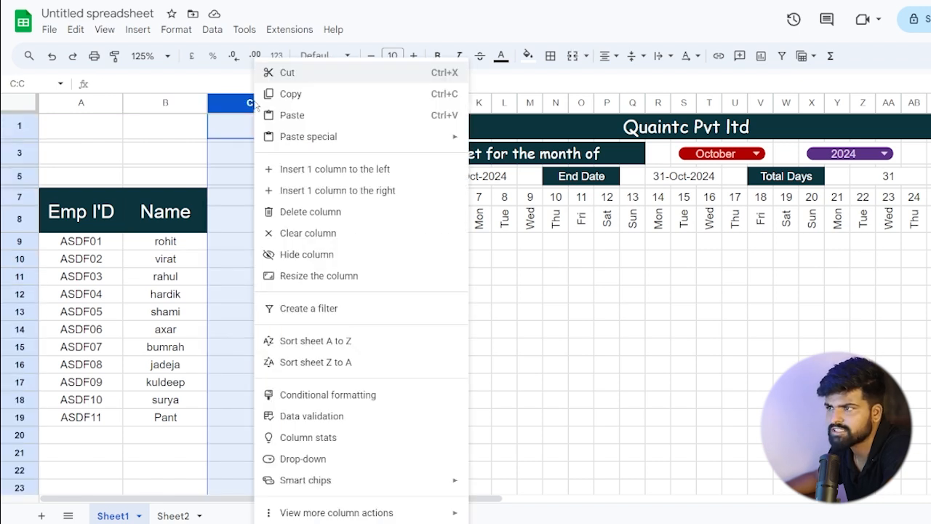
left_click(306, 275)
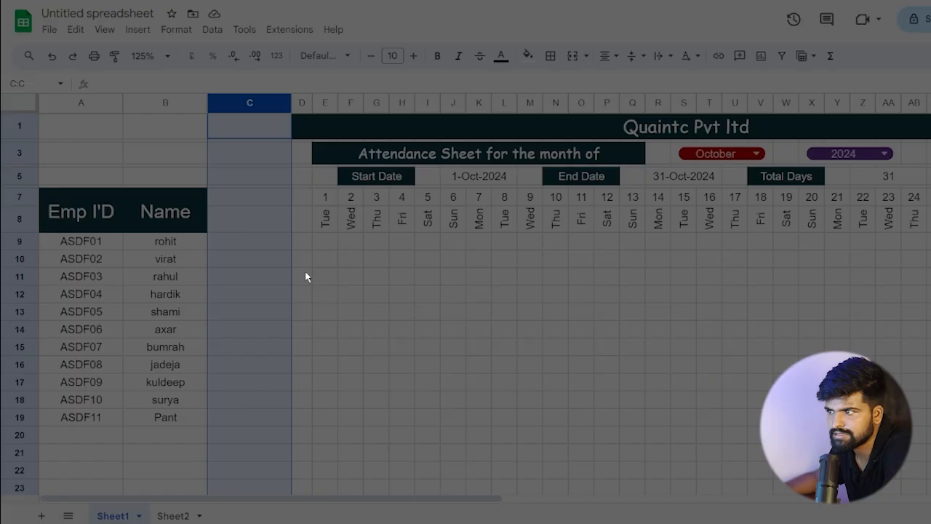
type("4")
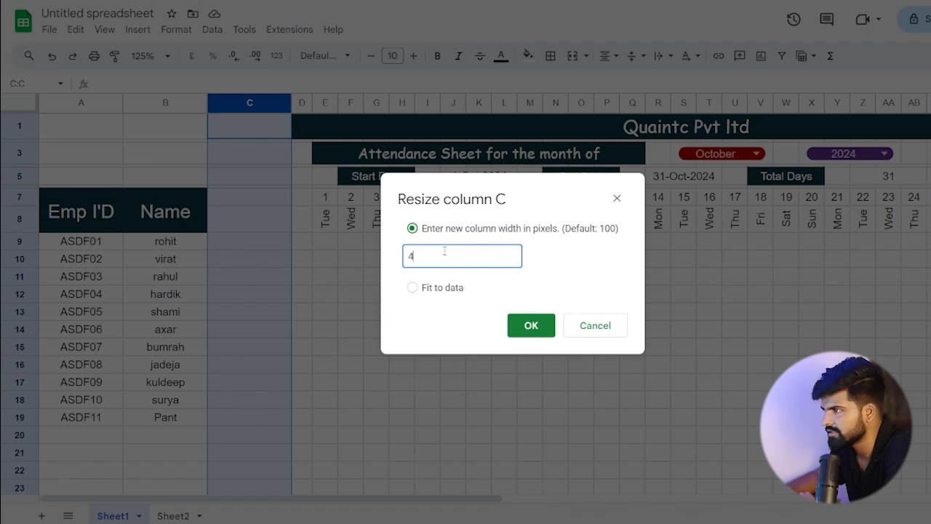
key("Return")
left_click(223, 381)
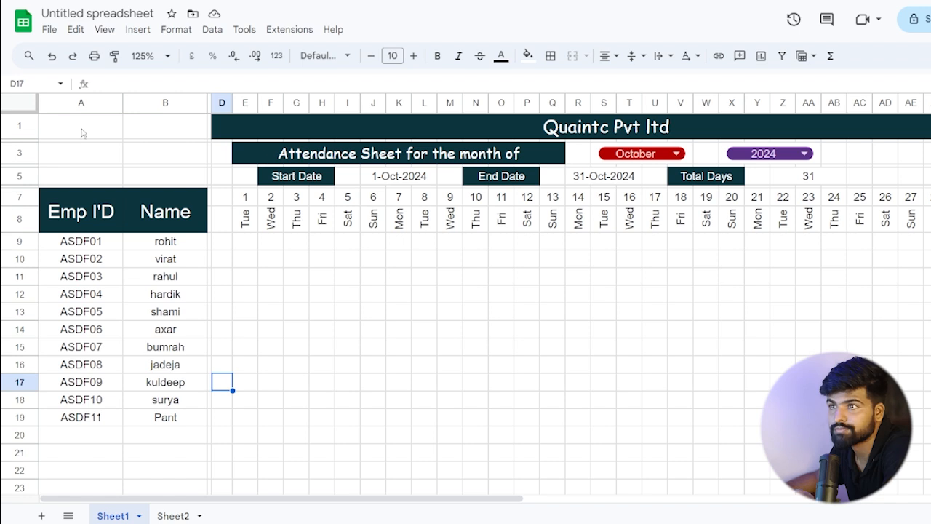
Merge the empty block A1:B5 above the employee ID and name headers into one cell
left_click_drag(69, 128, 166, 180)
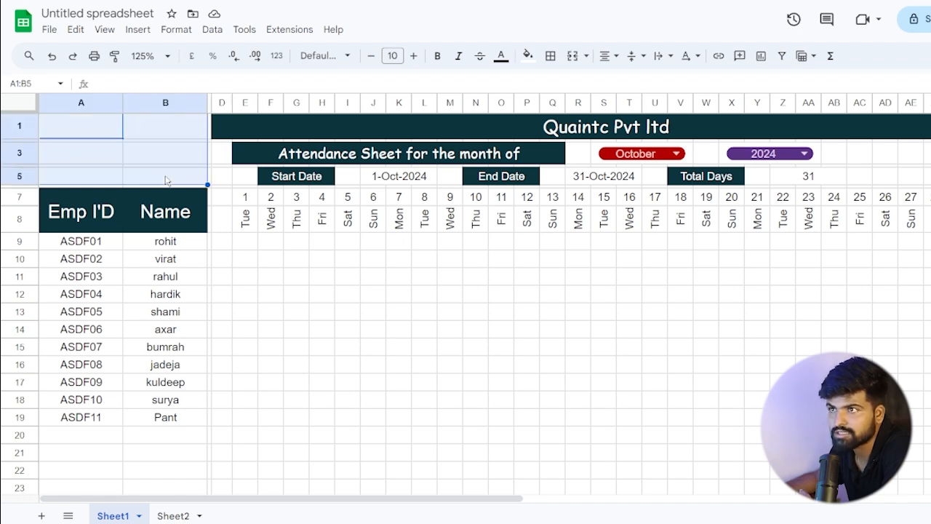
left_click(572, 56)
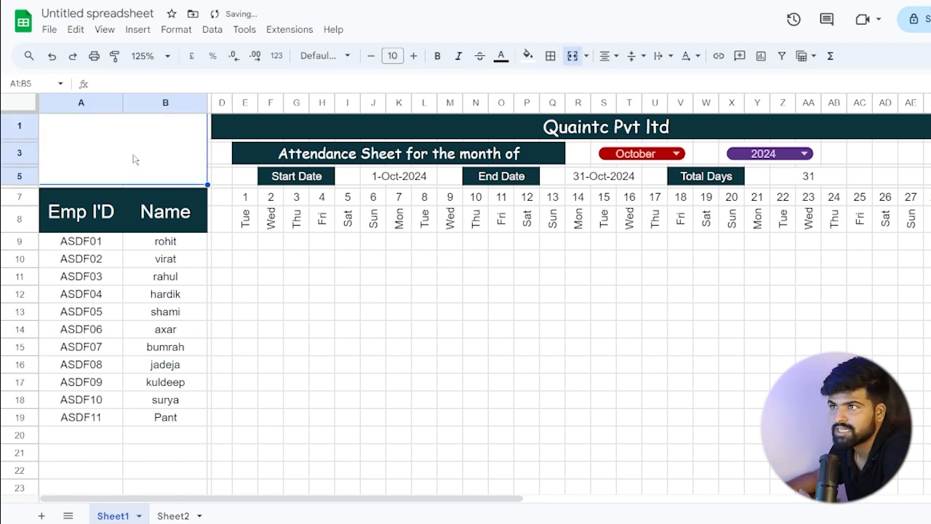
left_click(334, 296)
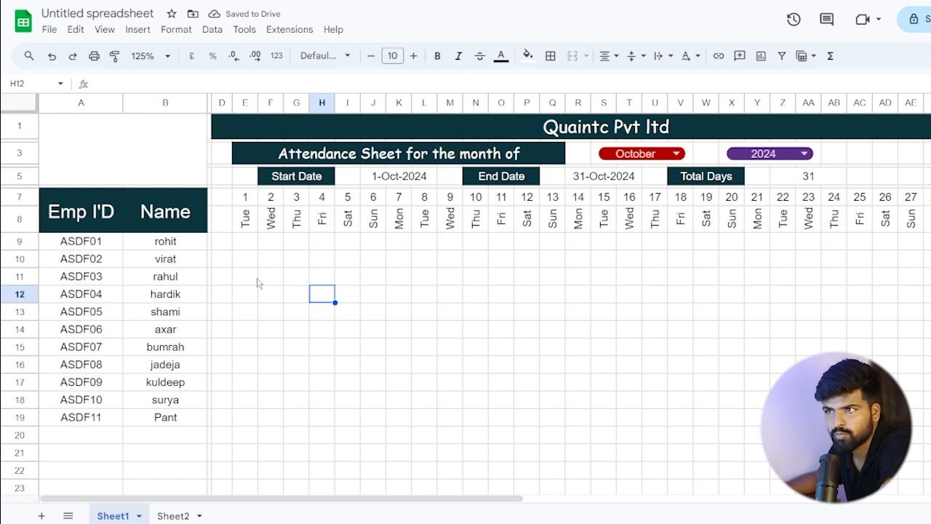
Insert the Quaintc logo image file "1" from the computer inside the merged cell A1:B5
left_click(117, 144)
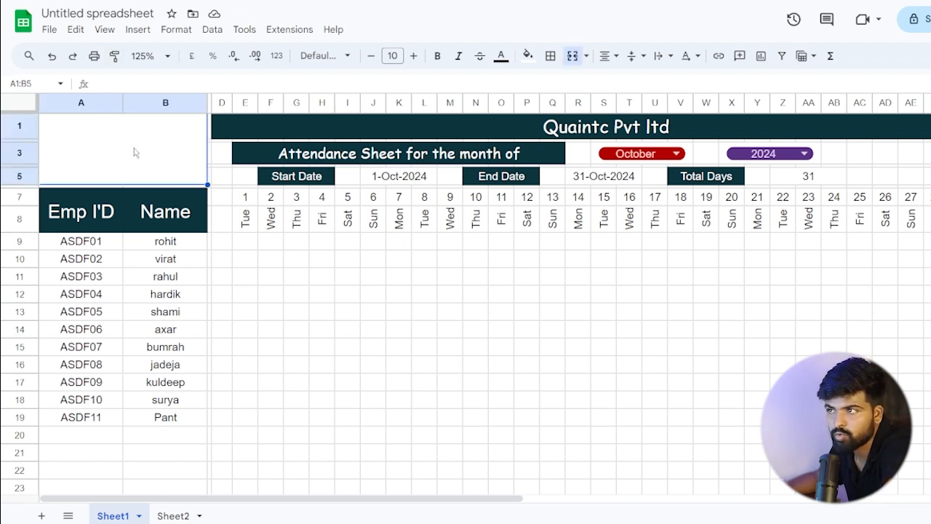
left_click(138, 30)
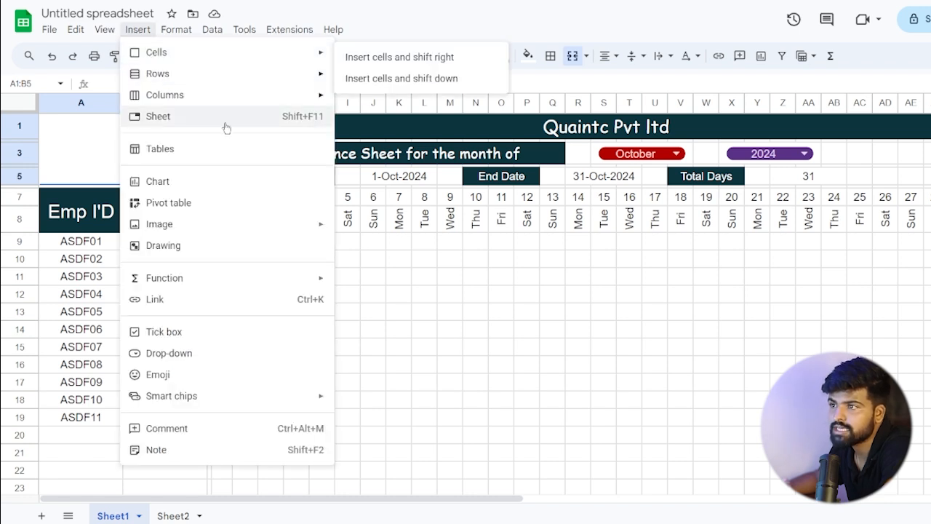
mouse_move(197, 227)
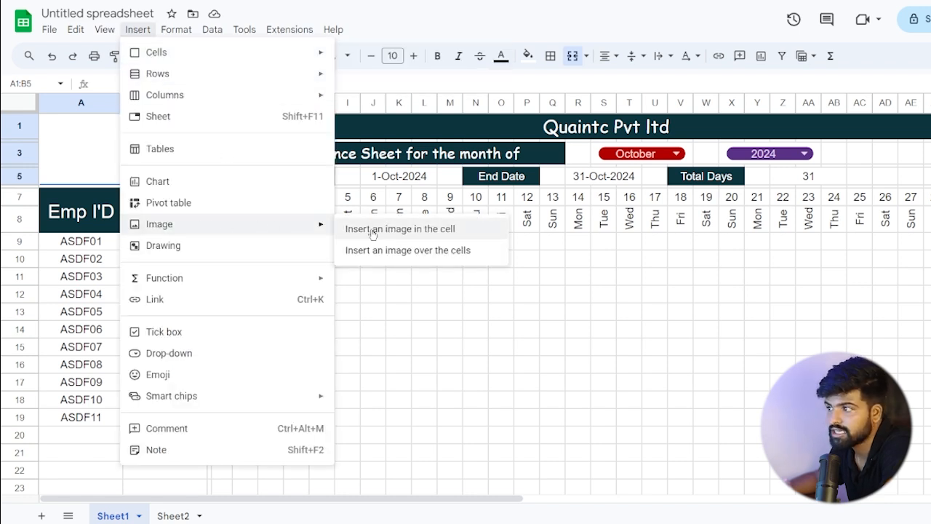
left_click(421, 232)
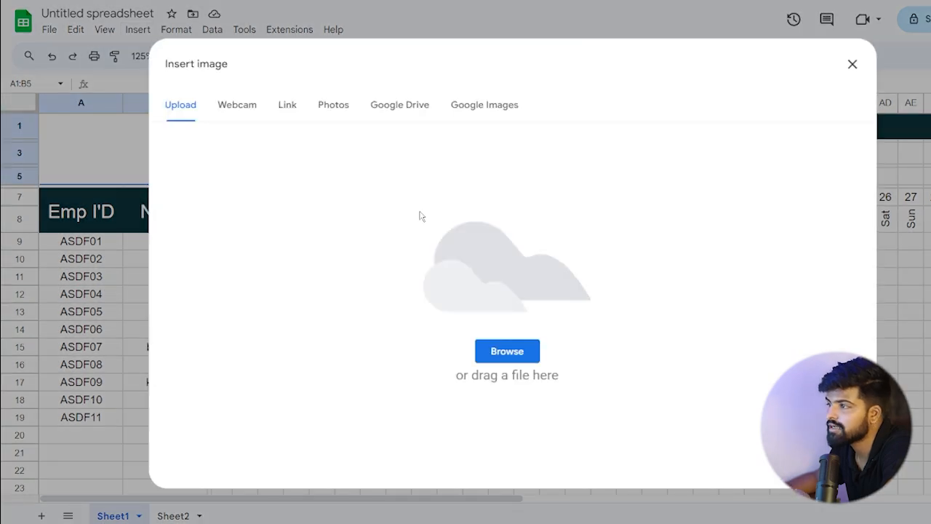
left_click(500, 350)
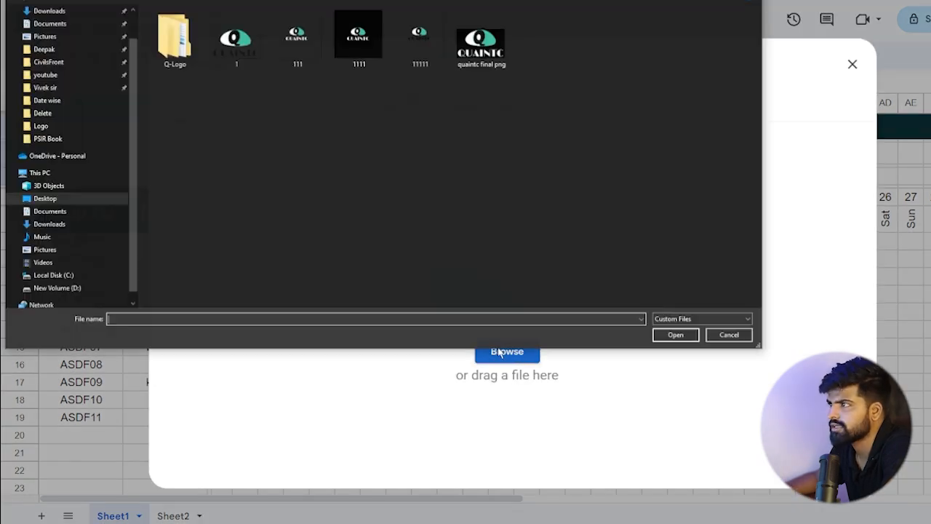
left_click(229, 48)
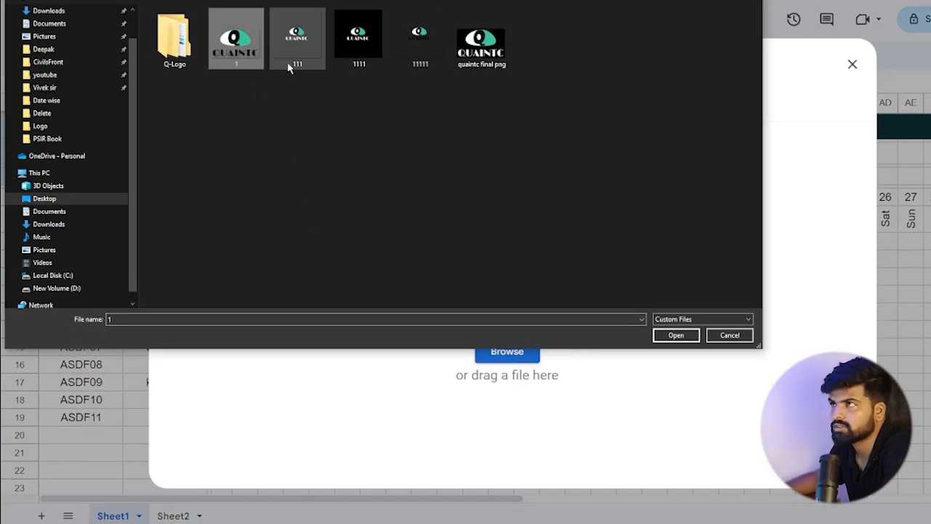
left_click(669, 335)
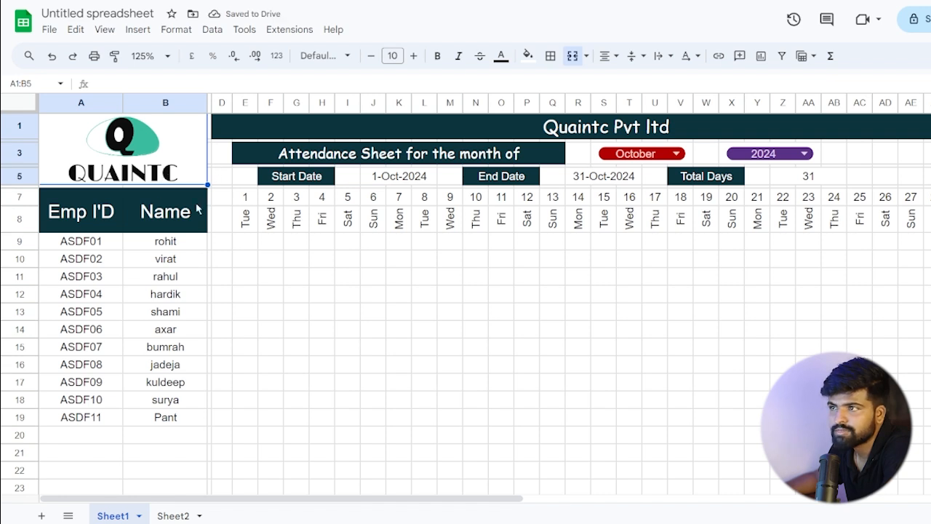
left_click(283, 295)
Fill the logo cell A1:B5 with a light yellow background
left_click(171, 149)
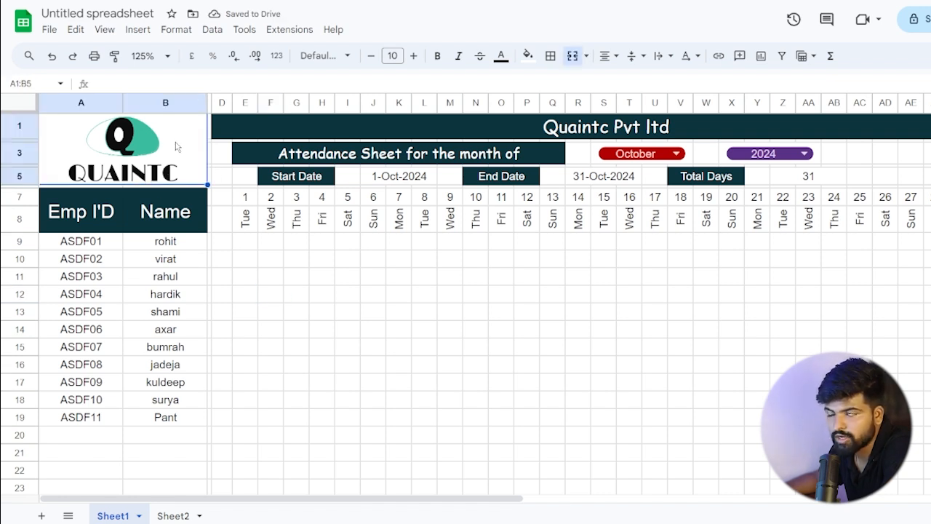
left_click(528, 56)
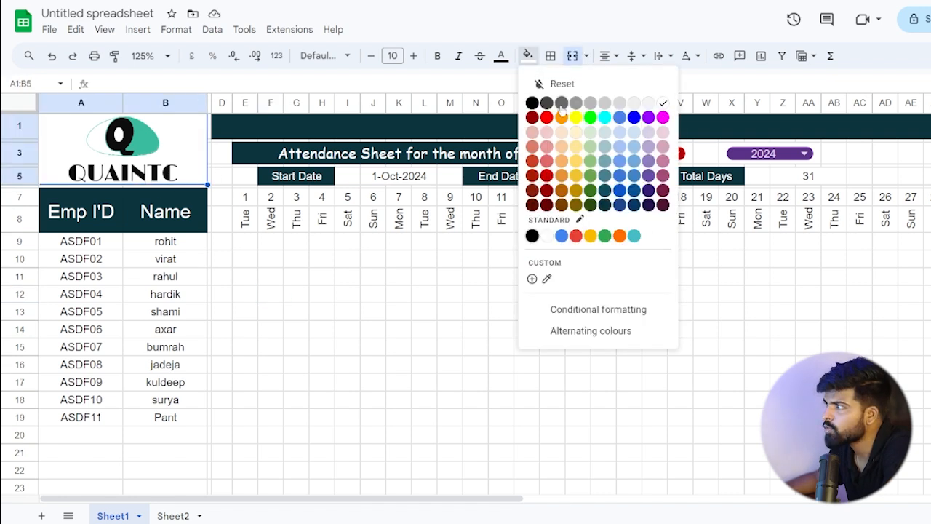
left_click(576, 132)
left_click(342, 311)
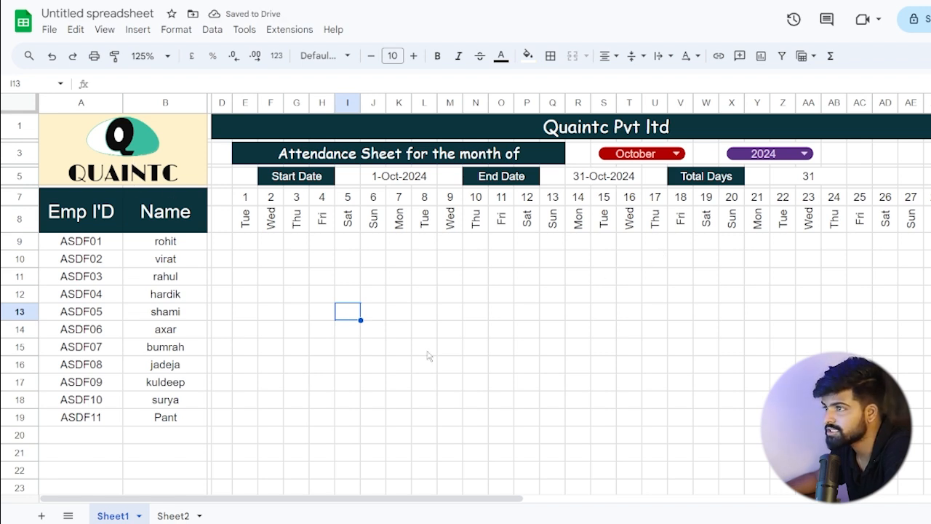
Give the start date value cell J5 a dark red fill with white text, and copy that formatting to the end date value
left_click_drag(265, 498, 342, 499)
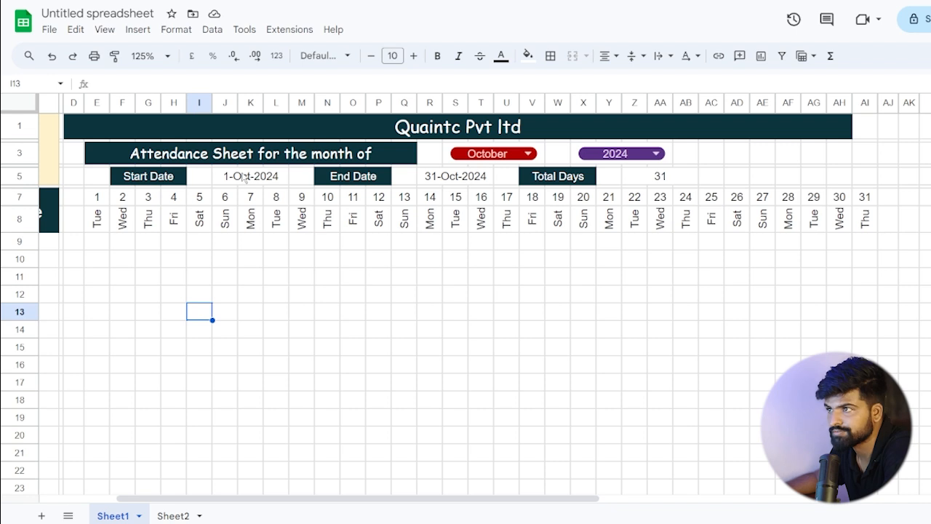
left_click(245, 177)
left_click(528, 55)
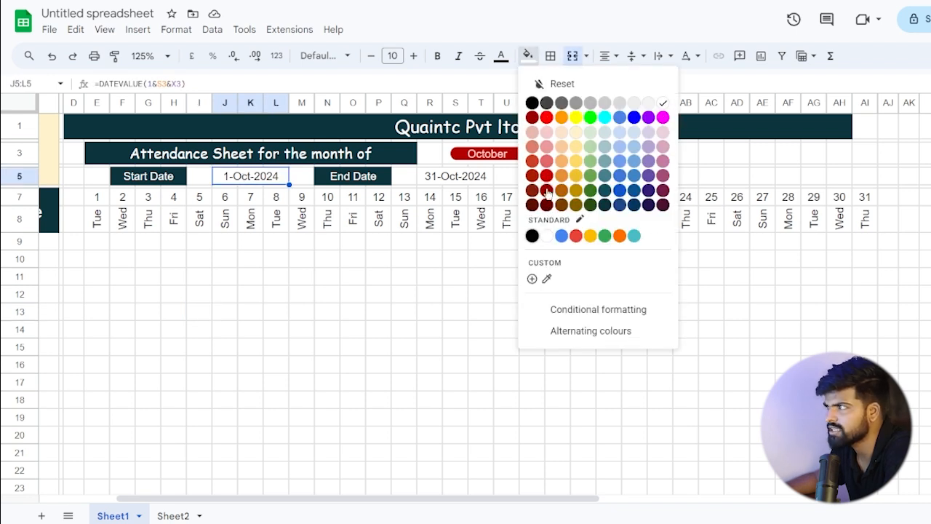
left_click(547, 190)
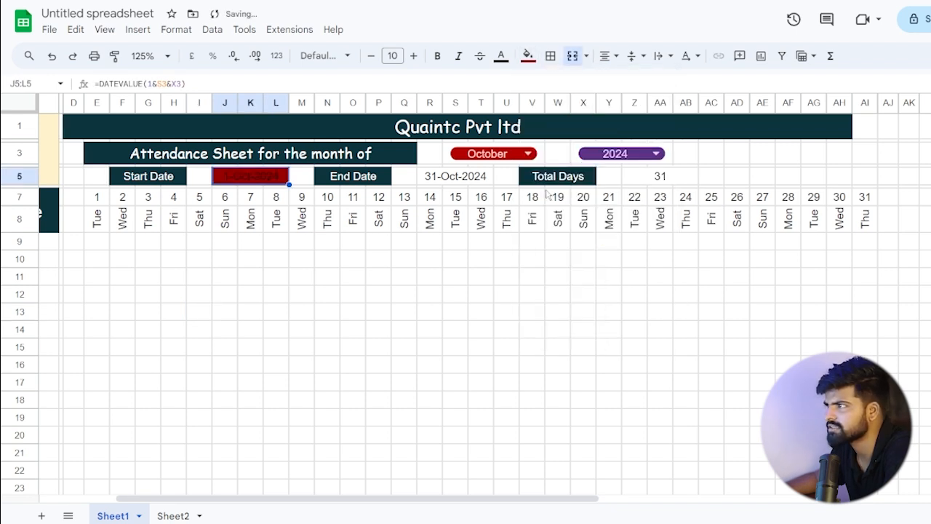
left_click(500, 55)
left_click(619, 99)
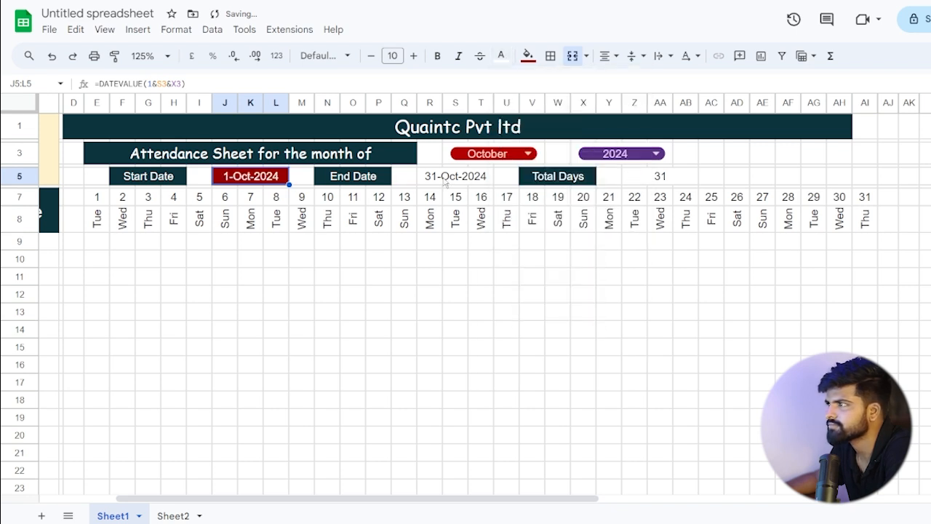
left_click(114, 55)
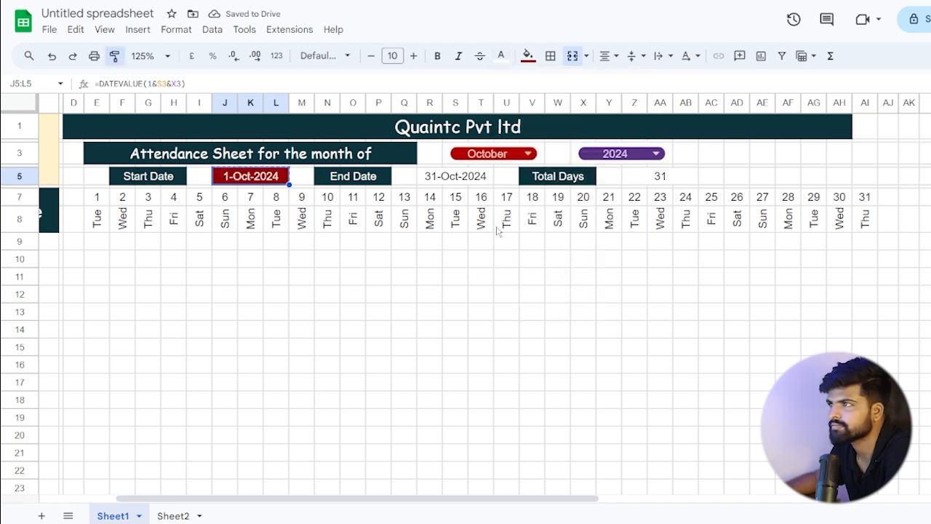
left_click(438, 181)
Format the total days value in Z5:AB5 with a red fill and white text
left_click(656, 185)
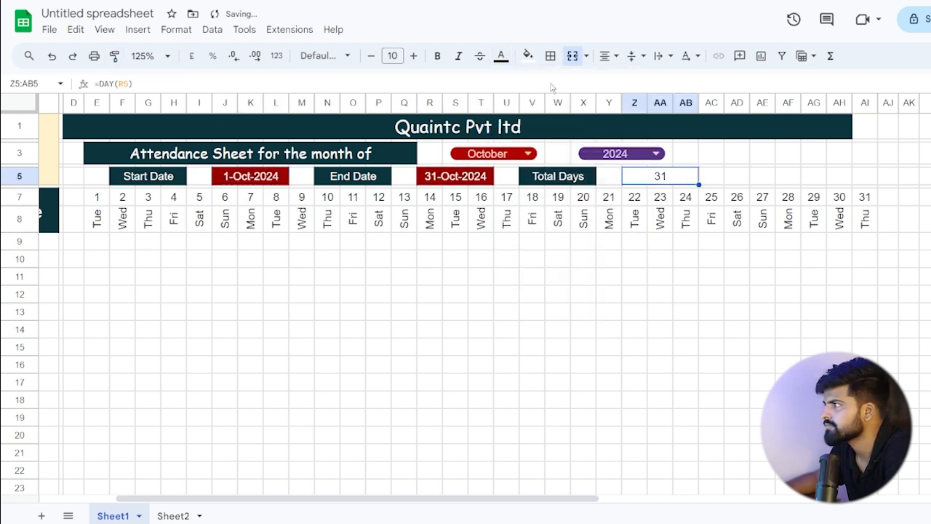
left_click(527, 55)
left_click(544, 178)
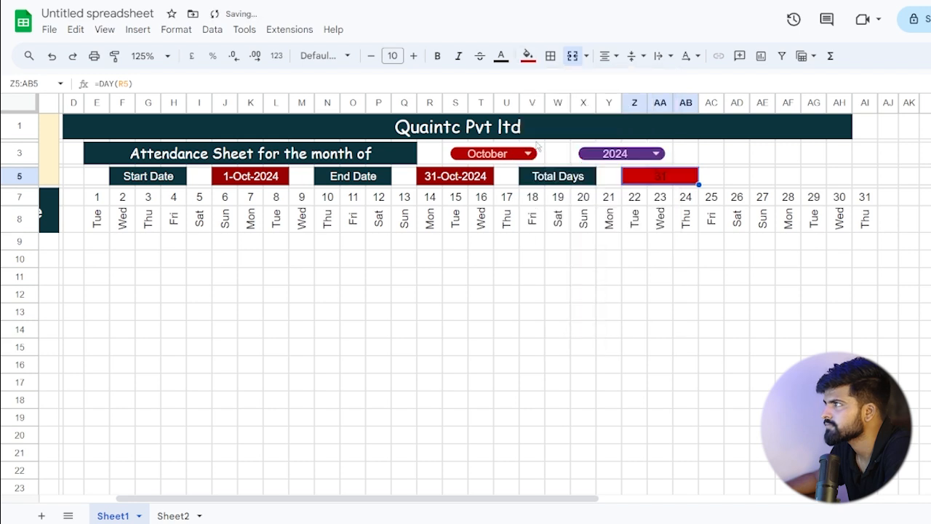
left_click(501, 56)
left_click(637, 102)
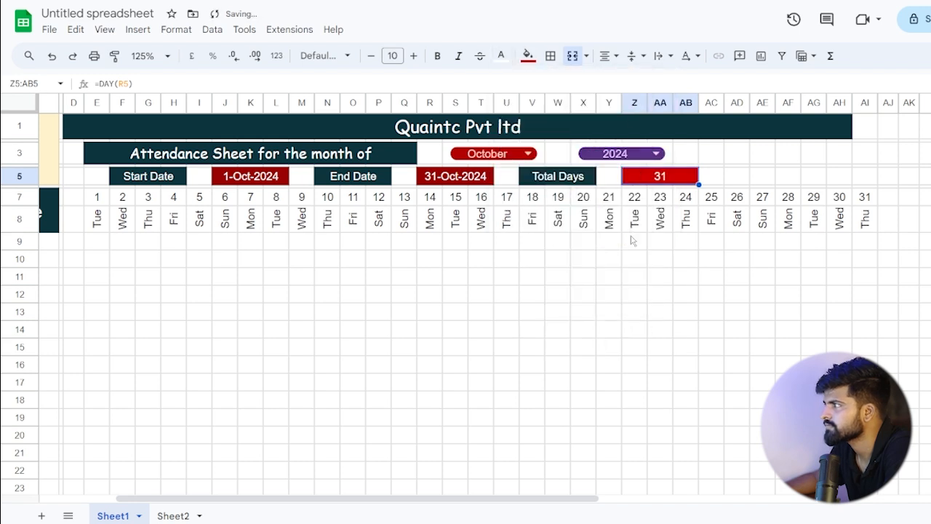
left_click(553, 311)
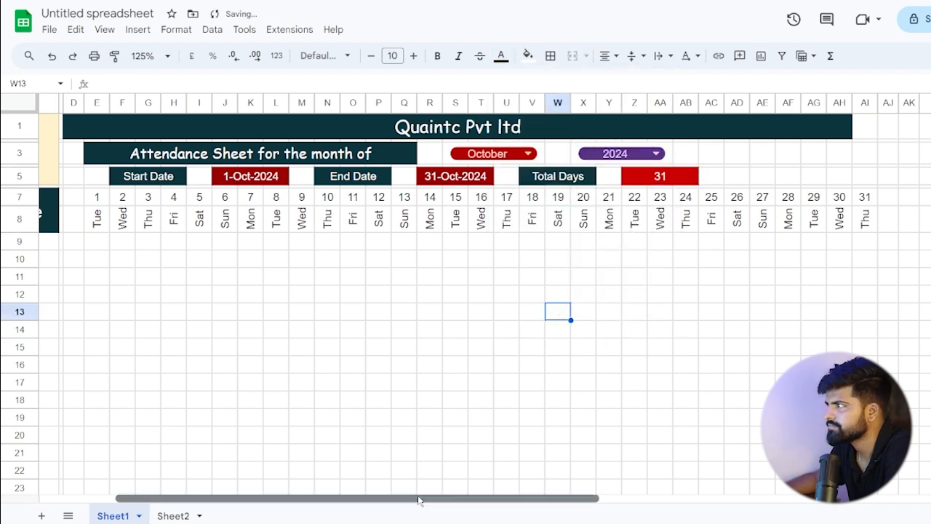
Fill the date and weekday header range E7:AI8 with light cyan
left_click_drag(419, 501, 386, 501)
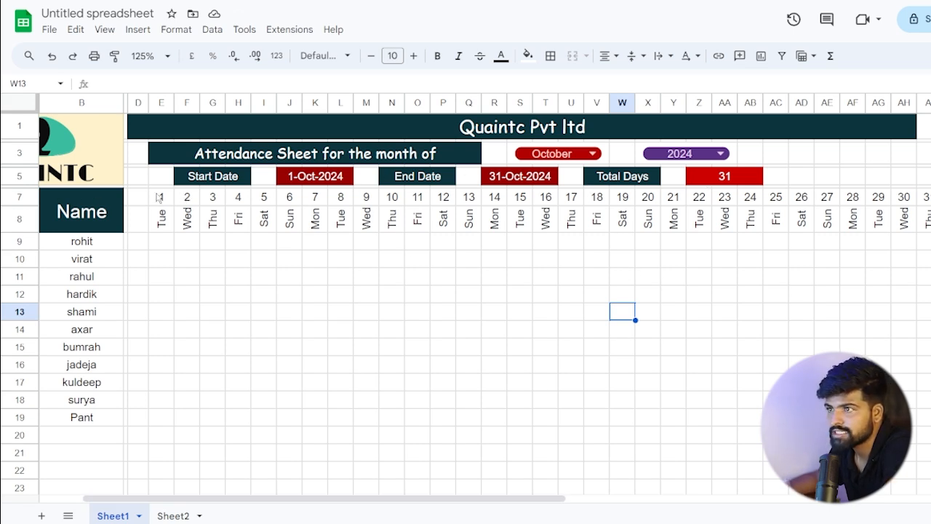
left_click_drag(157, 202, 928, 218)
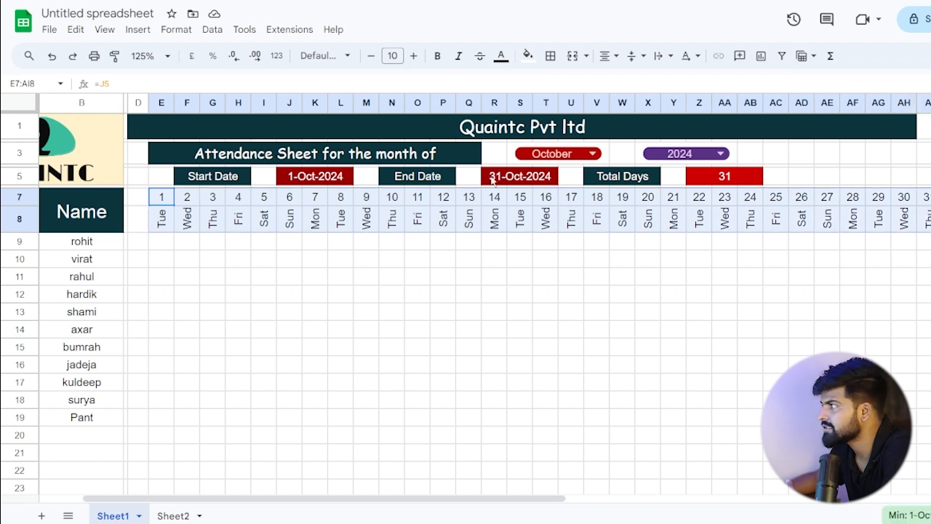
left_click(528, 56)
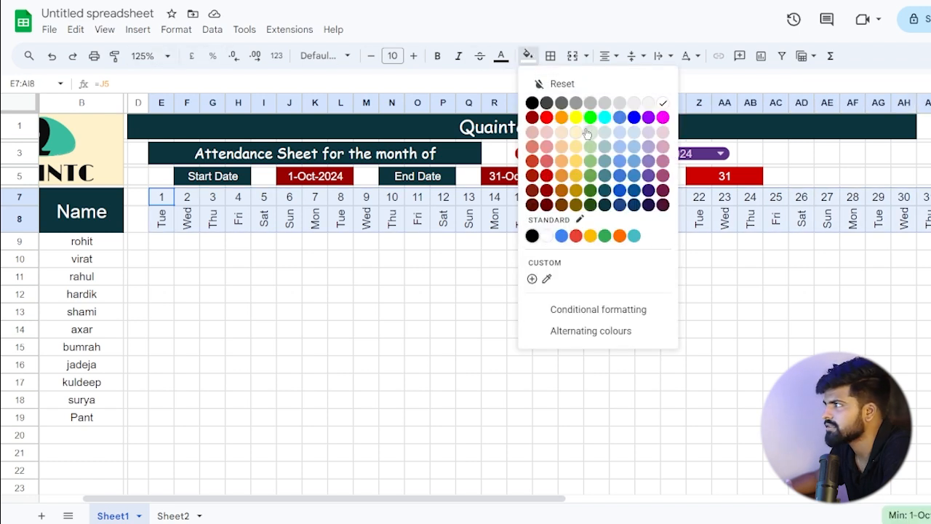
left_click(619, 132)
left_click(400, 281)
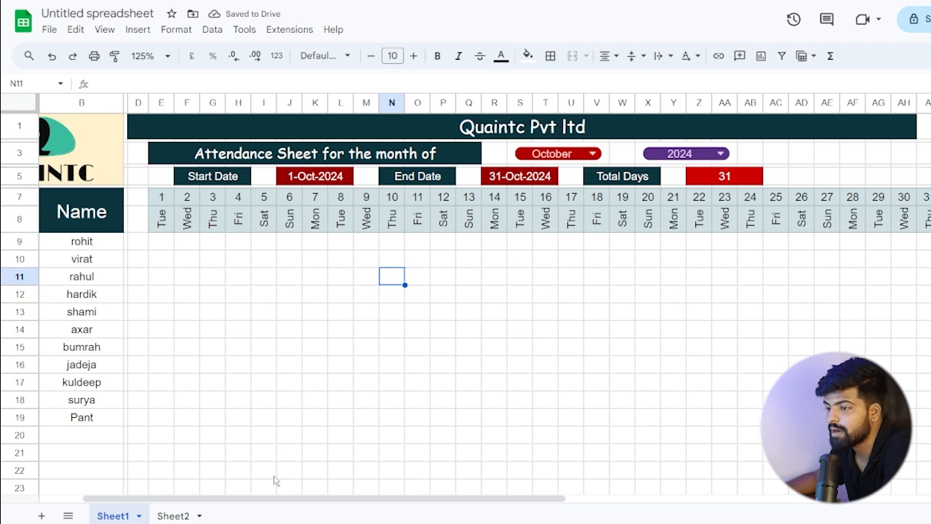
Merge rows 1 to 8 into a single header cell separately in each of columns AJ, AK, AL and AM
left_click_drag(268, 499, 402, 500)
left_click_drag(691, 126, 686, 216)
left_click(574, 56)
left_click(696, 242)
left_click_drag(706, 132, 719, 230)
left_click(572, 56)
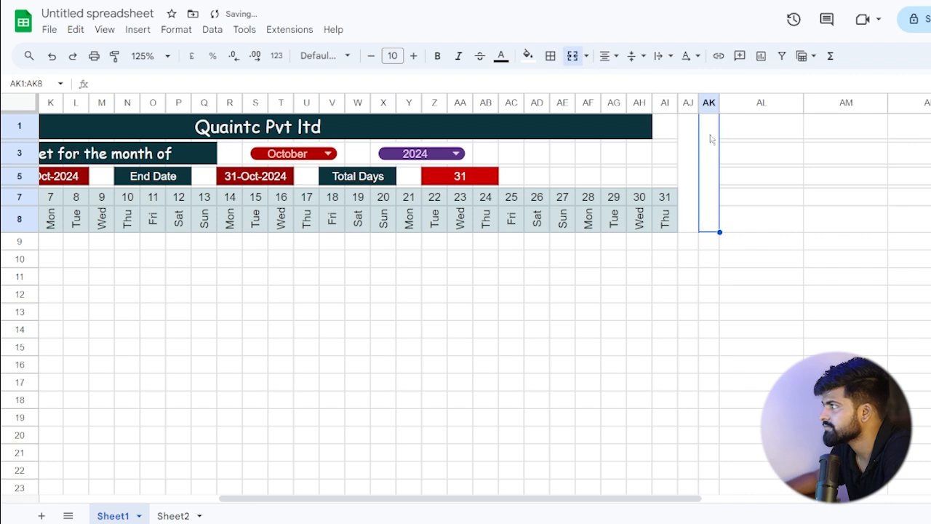
left_click_drag(750, 128, 757, 219)
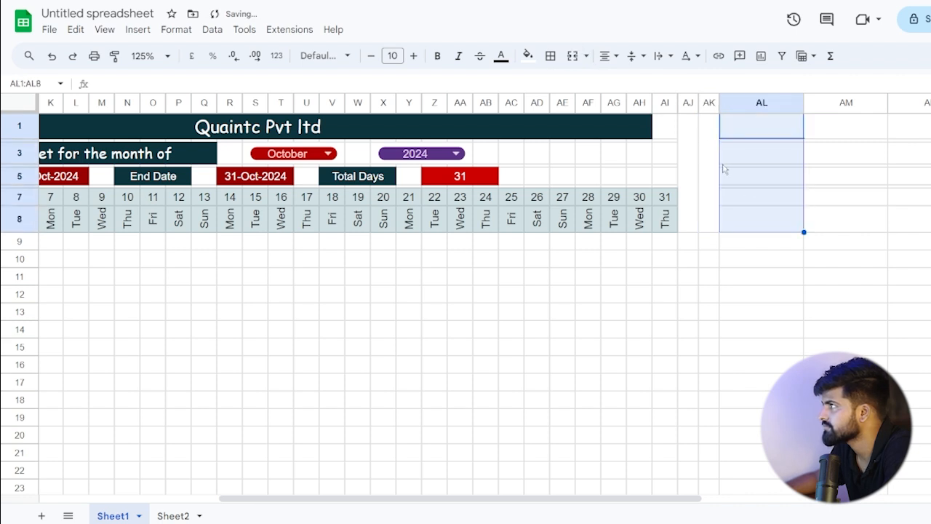
left_click(572, 56)
left_click_drag(842, 125, 844, 222)
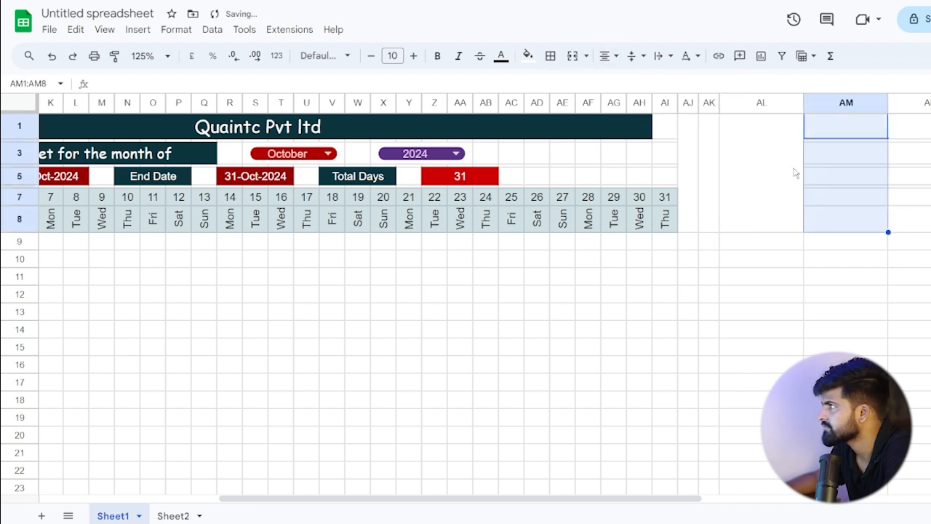
left_click(572, 56)
left_click(746, 283)
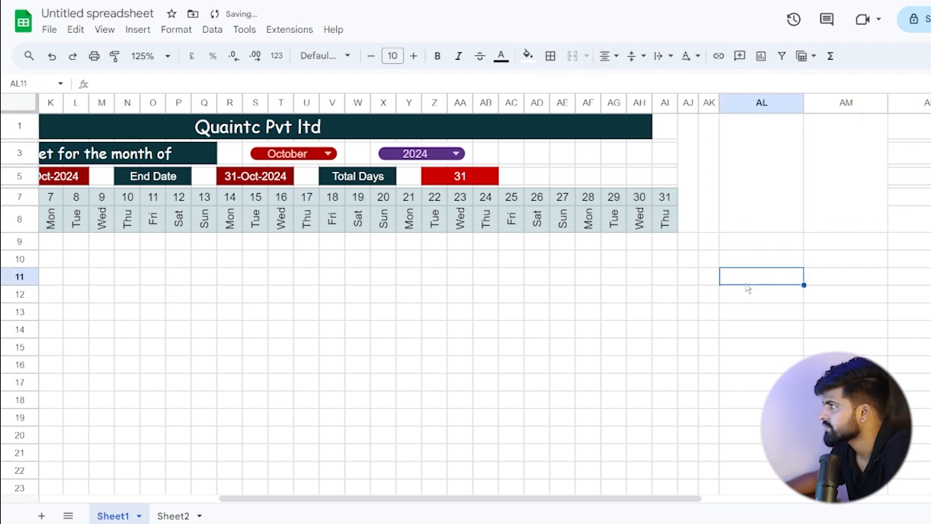
left_click(685, 182)
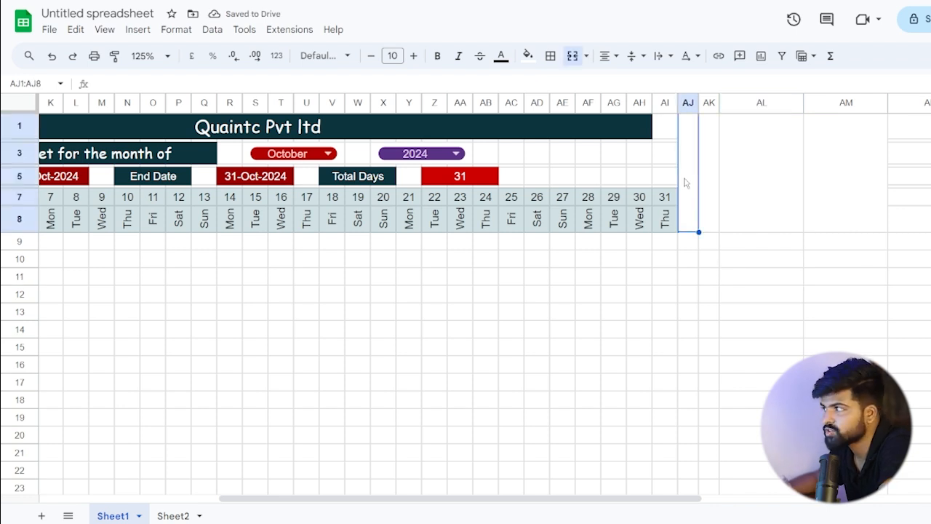
Enter the header "Absant" in the merged cell AJ1:AJ8 and rotate its text vertically to read upwards
type("A")
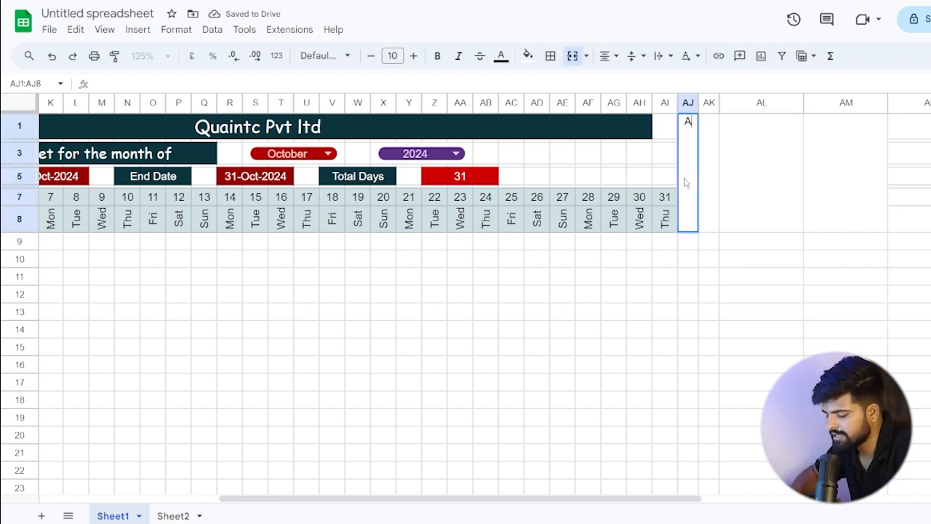
type("bsant")
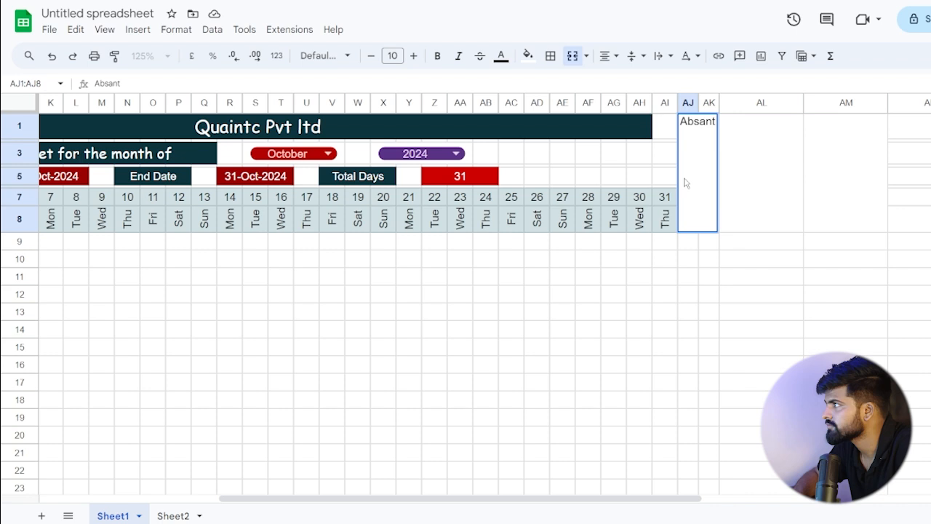
key("Return")
left_click(710, 201)
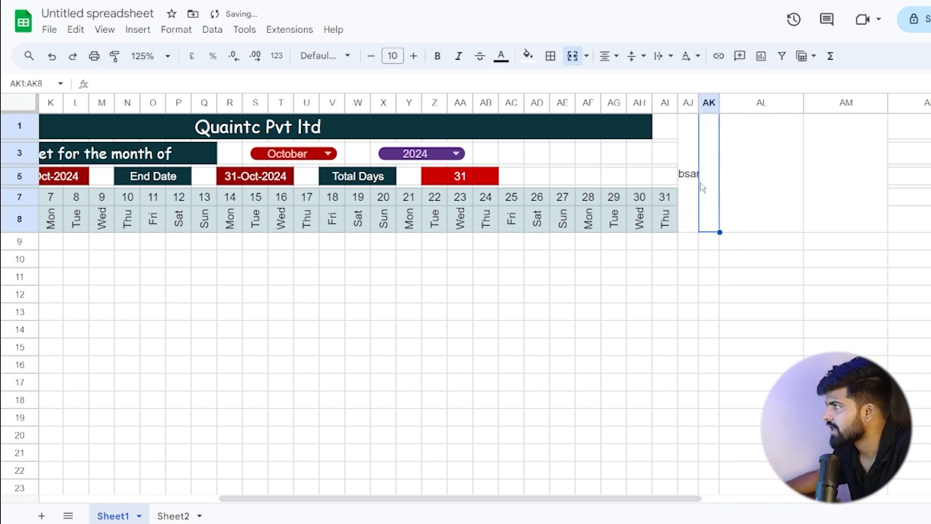
left_click(690, 183)
left_click(699, 56)
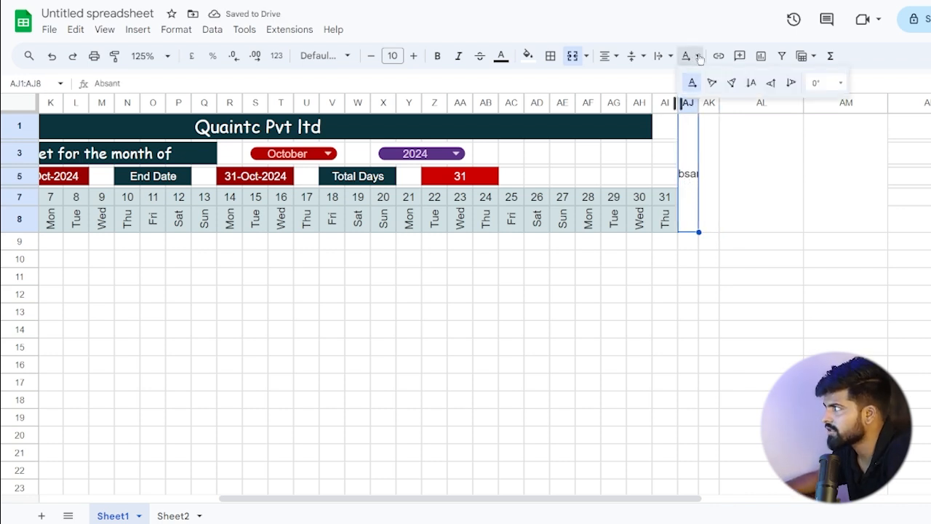
left_click(771, 82)
Enter the header "Present" in the merged cell AK1:AK8
left_click(706, 183)
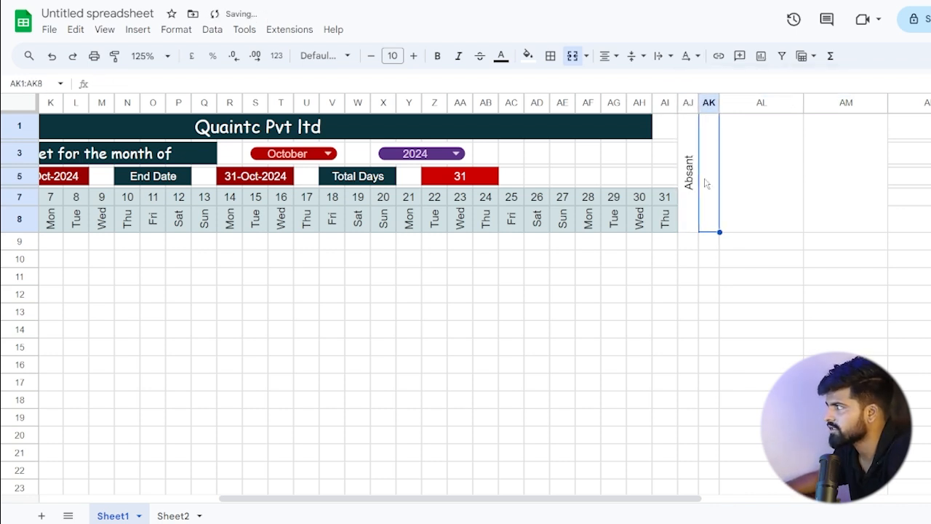
type("Ptrsew")
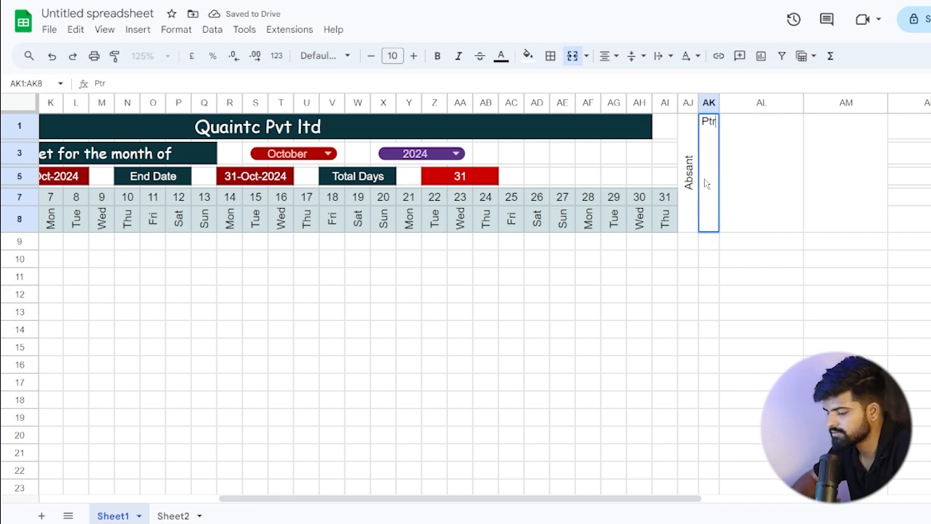
key("BackSpace")
key("BackSpace")
key("BackSpace")
key("BackSpace")
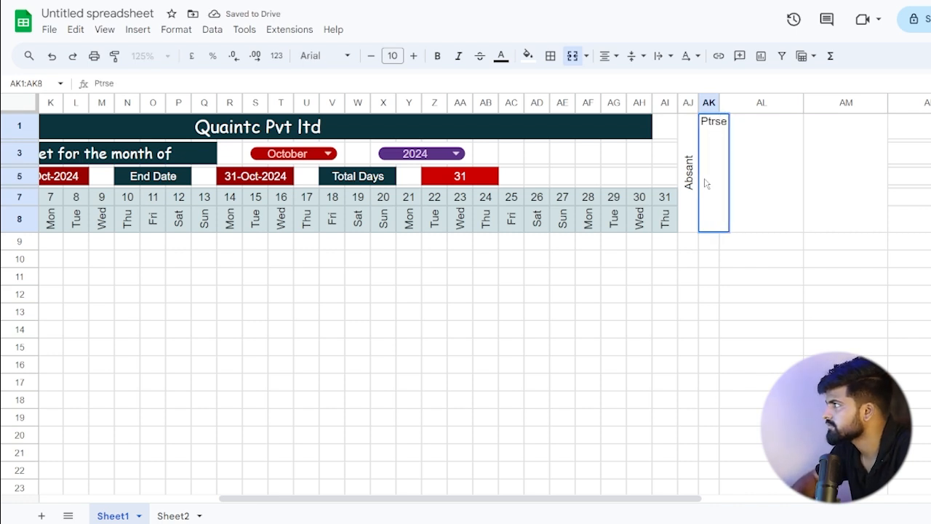
type("ew")
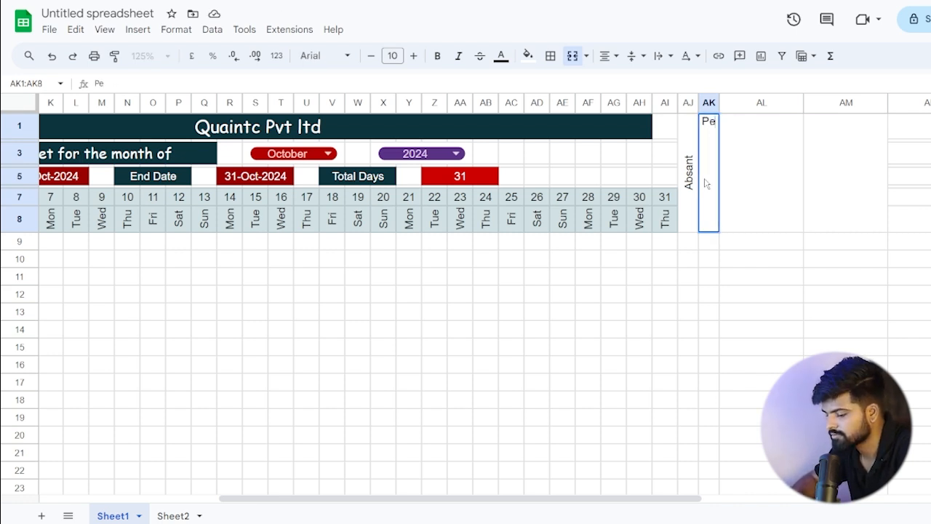
key("BackSpace")
key("BackSpace")
type("re")
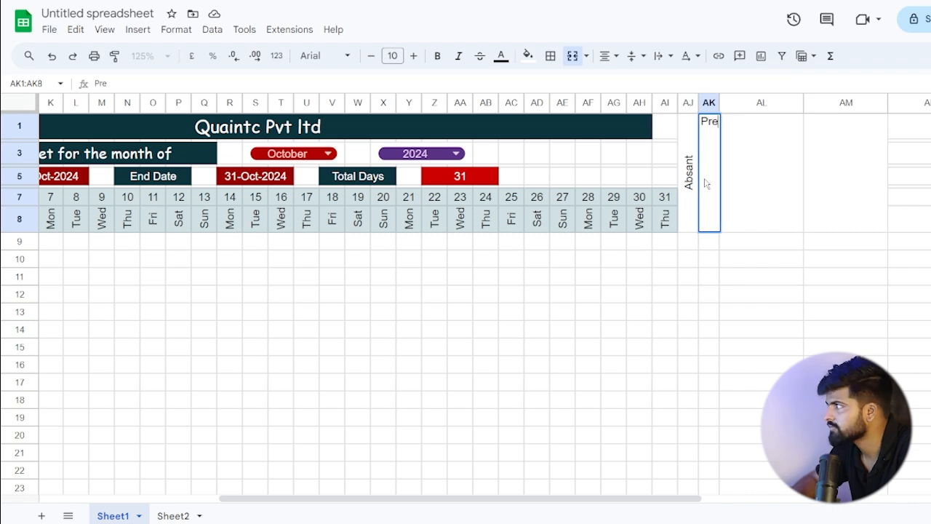
type("sent")
key("Return")
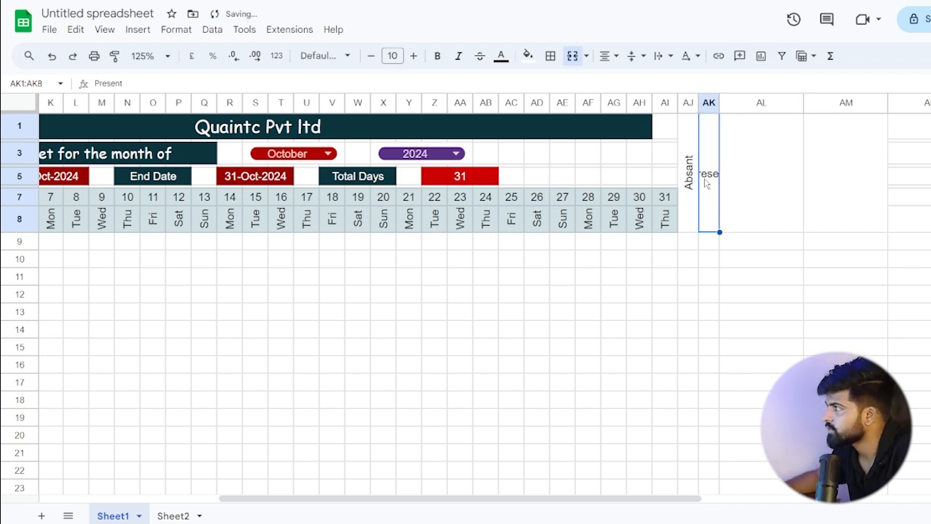
Enter the headers "Paid Leave" in merged cell AL1:AL8 and "Unpaid Leave" in merged cell AM1:AM8
left_click(770, 176)
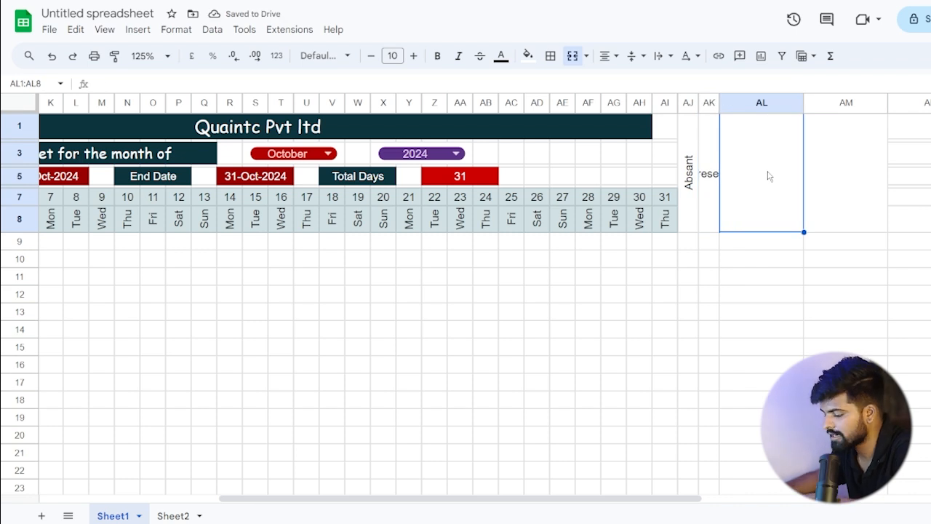
type("Paid ")
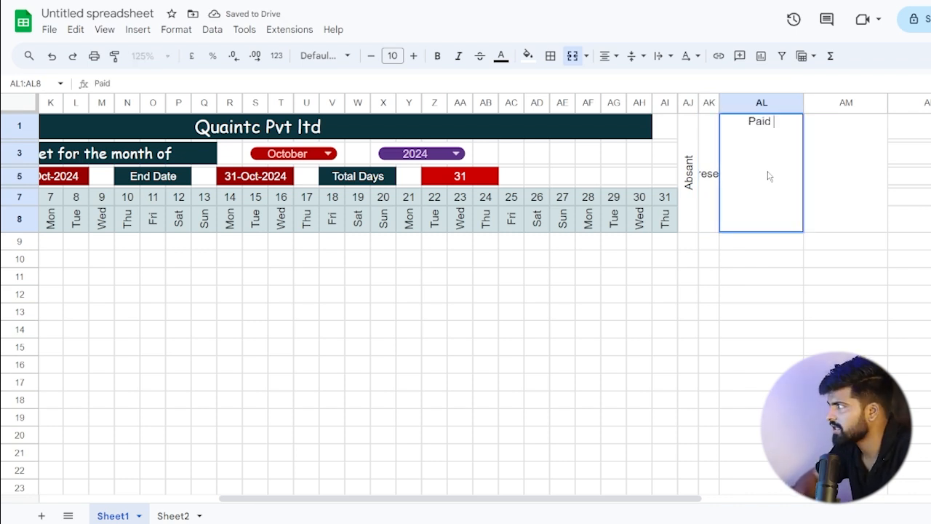
type("Leave")
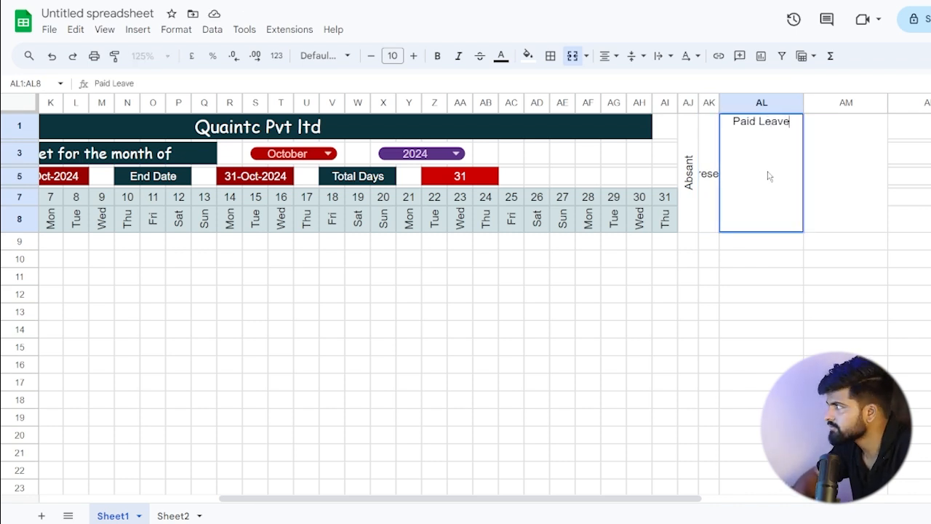
key("Return")
left_click(863, 174)
type("Unpaid ")
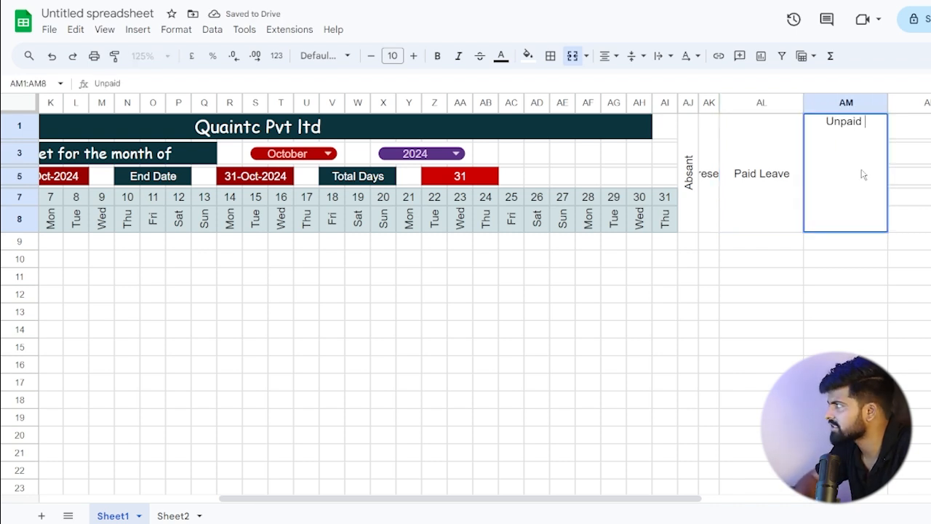
type("Leave")
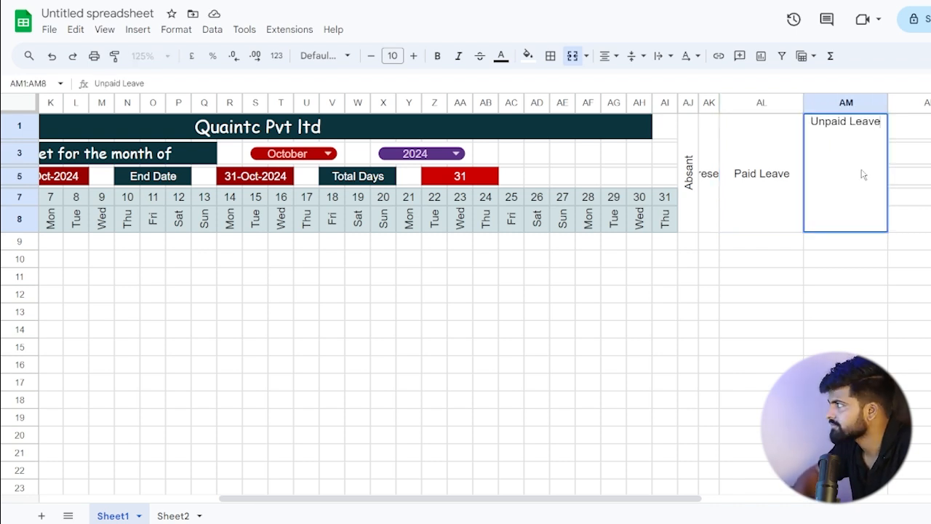
Give the "Absant" header cell AJ1:AJ8 a dark magenta fill and white text
left_click(690, 187)
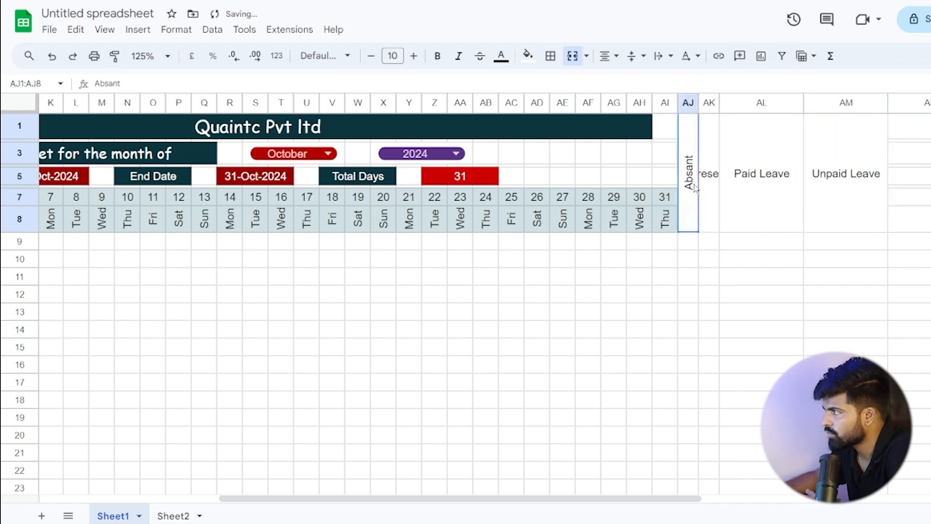
left_click(526, 56)
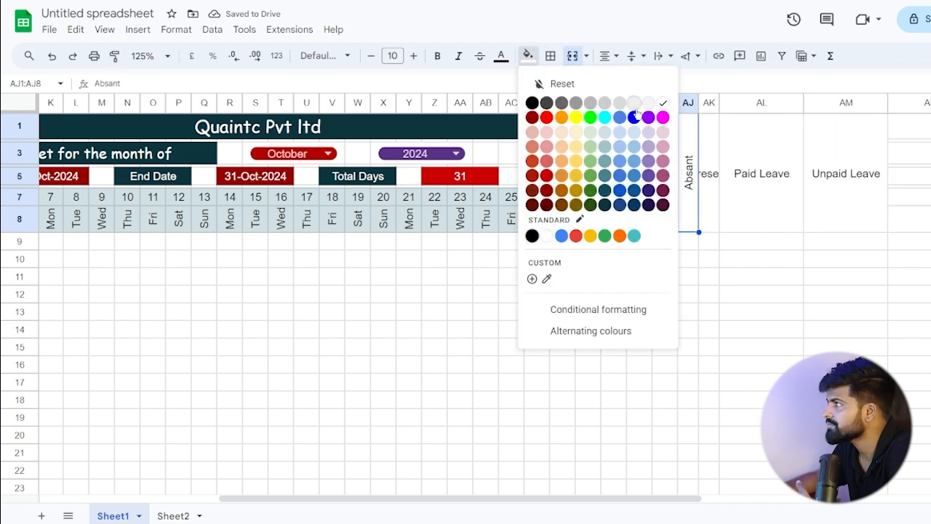
left_click(662, 205)
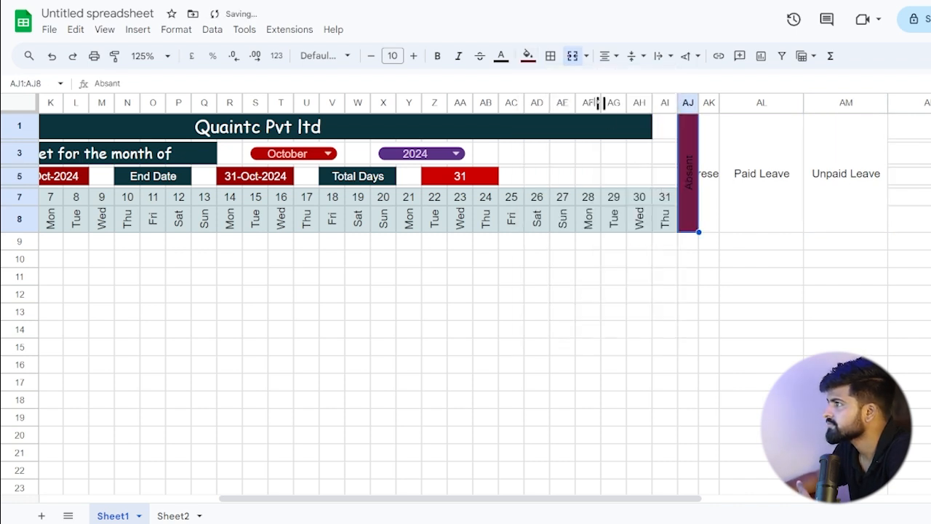
left_click(501, 56)
left_click(637, 103)
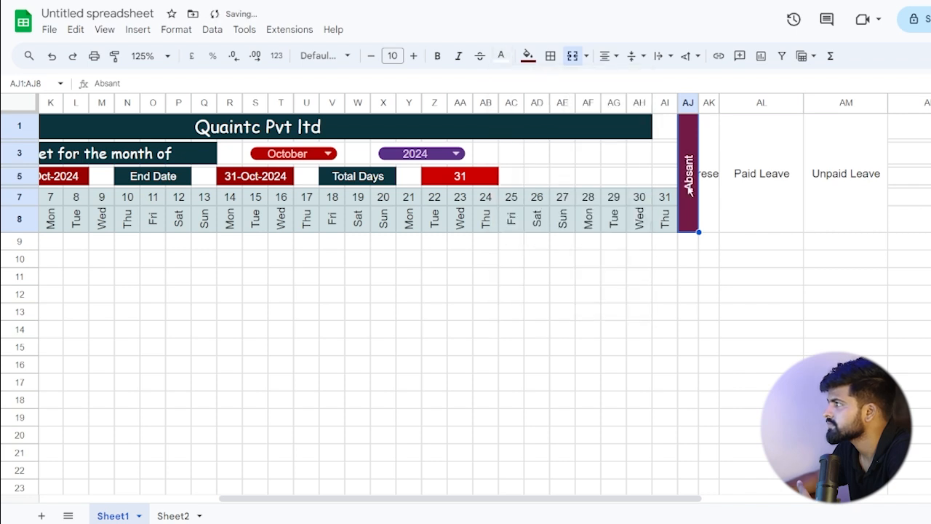
Copy the "Absant" header's formatting to the Present, Paid Leave and Unpaid Leave headers in AK1:AM8
left_click(115, 56)
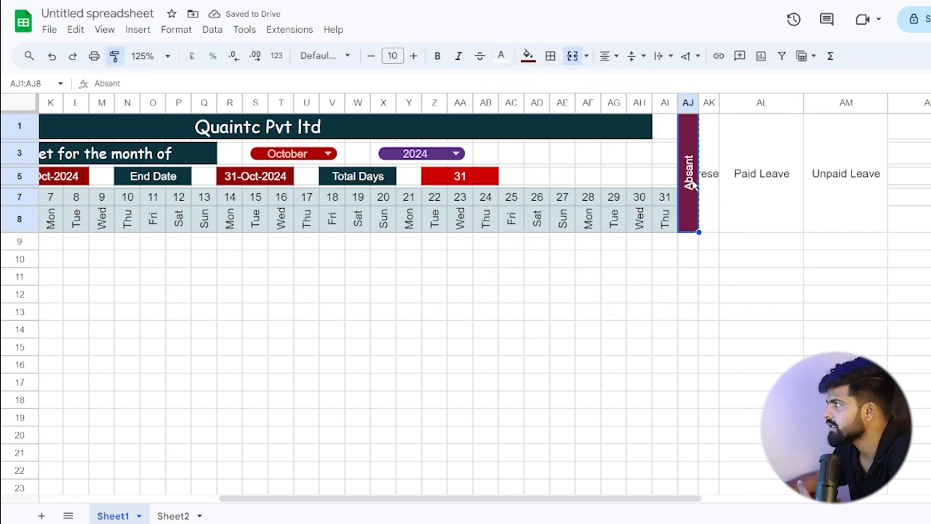
left_click_drag(709, 180, 825, 197)
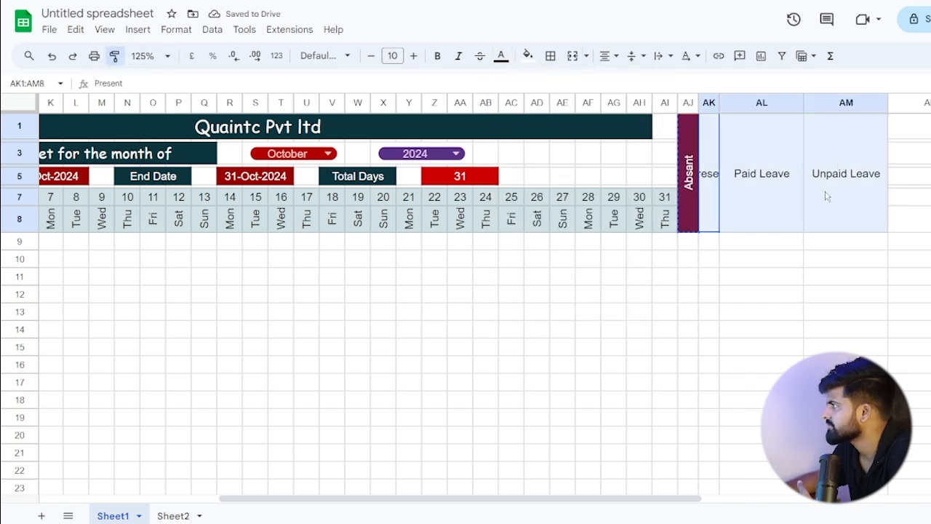
left_click(748, 256)
Narrow columns AL and AM to fit their vertical leave headers
left_click(794, 160)
left_click_drag(802, 104, 745, 105)
left_click_drag(829, 104, 766, 133)
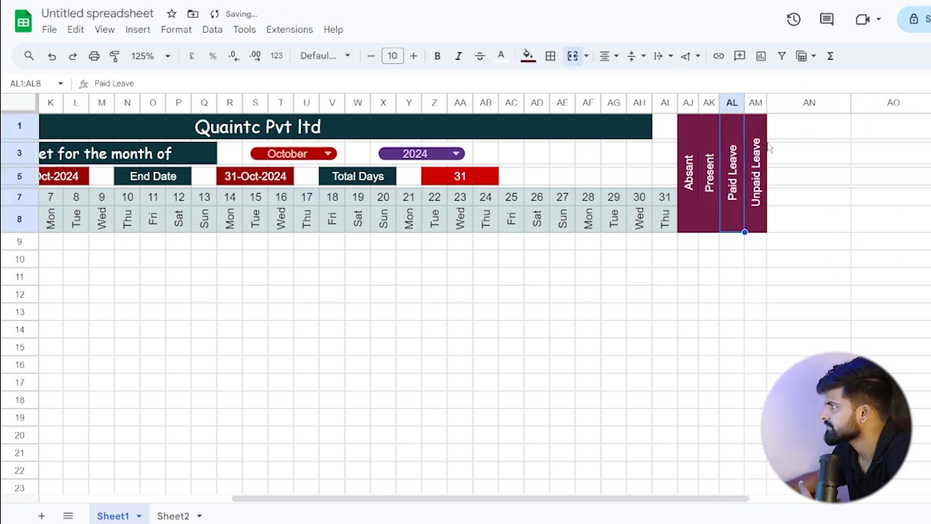
left_click(664, 258)
Start a conditional formatting rule for range E7:AI18 with the condition "Custom formula is"
left_click_drag(540, 501, 357, 340)
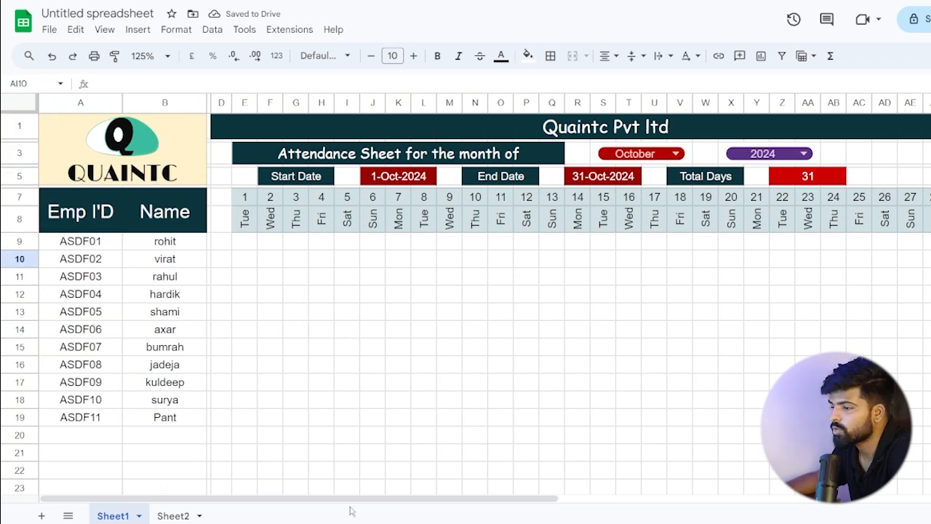
left_click_drag(351, 499, 391, 500)
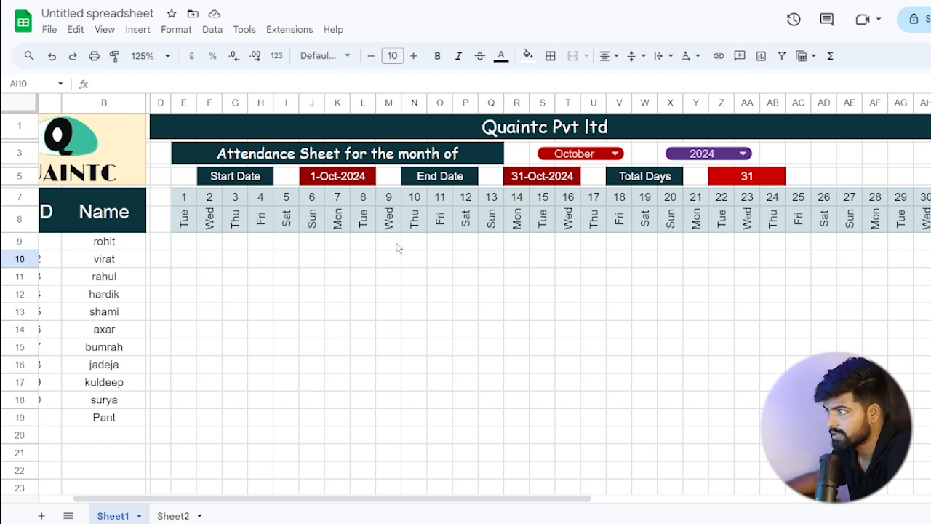
left_click(491, 224)
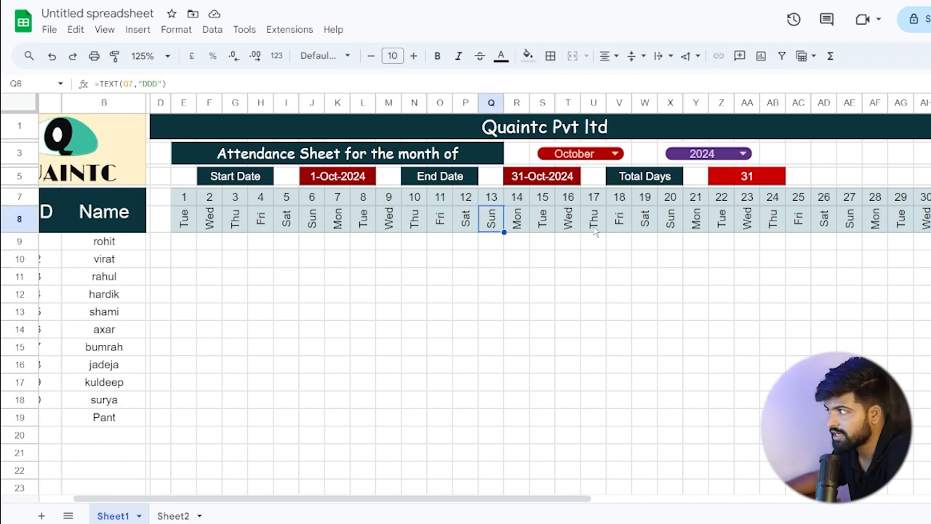
left_click(673, 226)
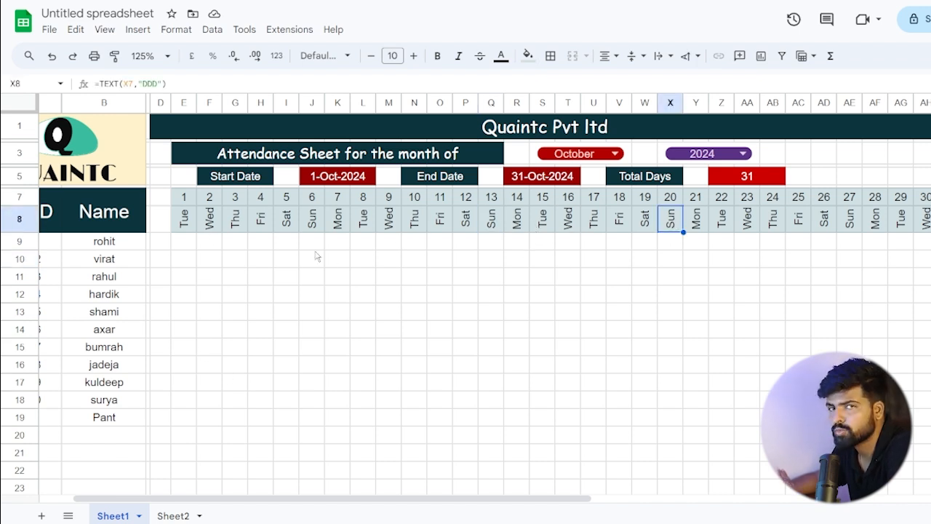
left_click_drag(184, 200, 930, 402)
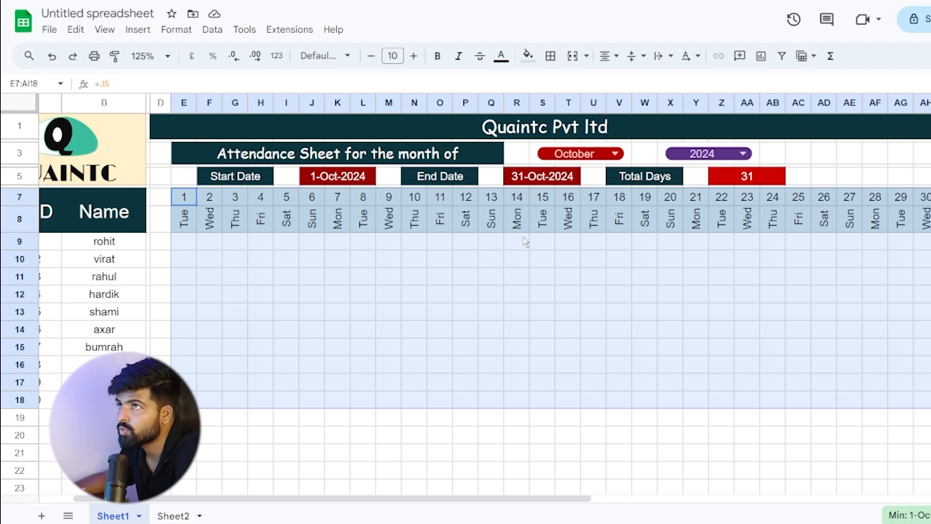
left_click(176, 29)
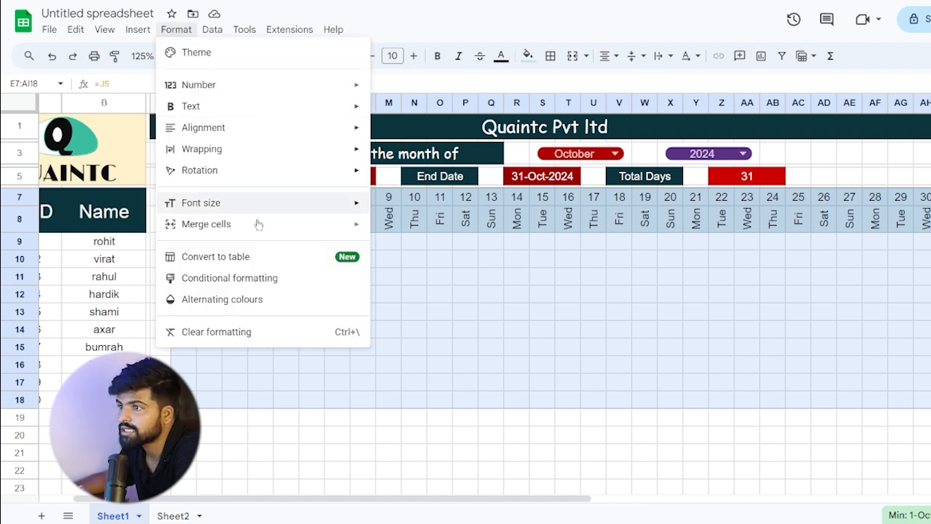
left_click(273, 278)
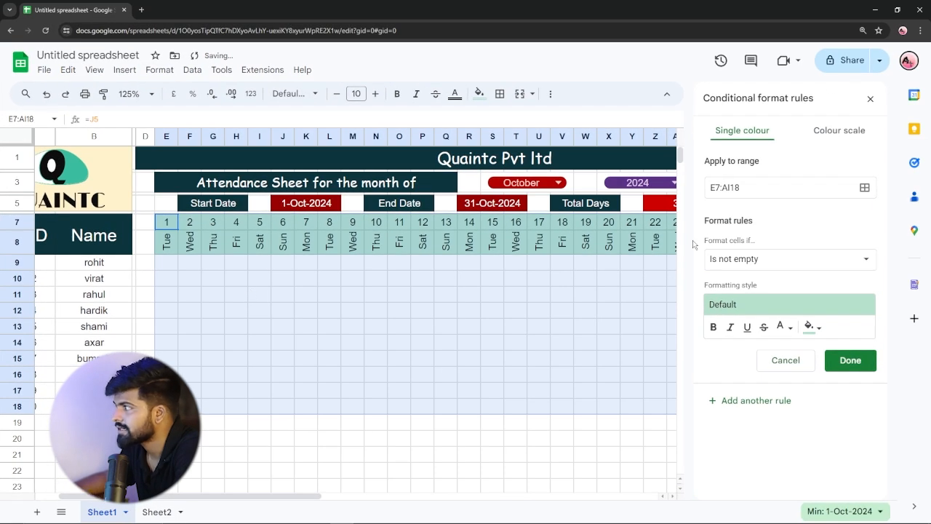
left_click(756, 260)
scroll(735, 328, "down", 3)
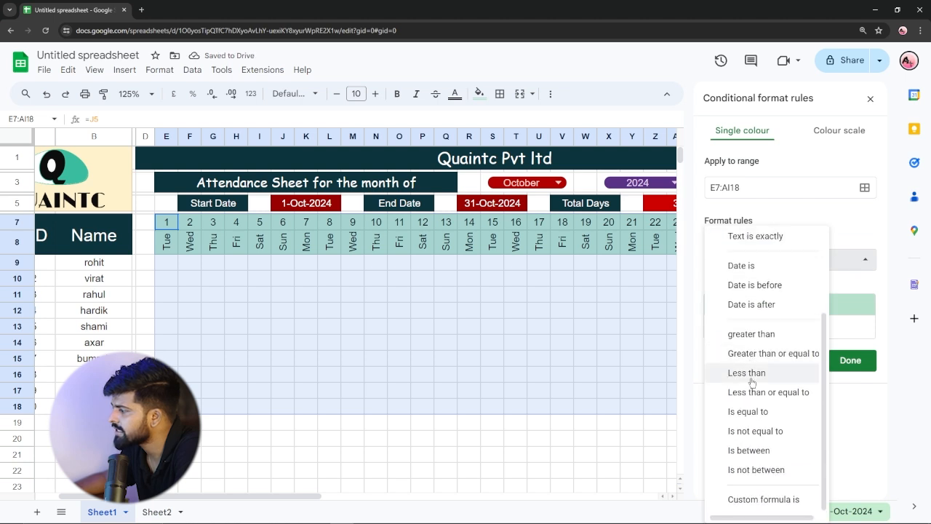
left_click(746, 501)
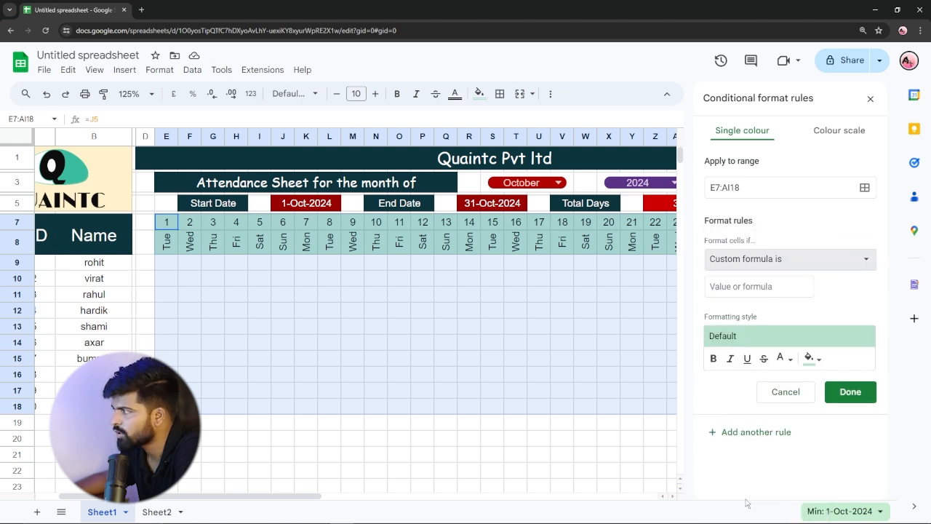
Enter the custom formula =E$8="Sun" for the conditional formatting rule on E7:AI18
left_click(724, 285)
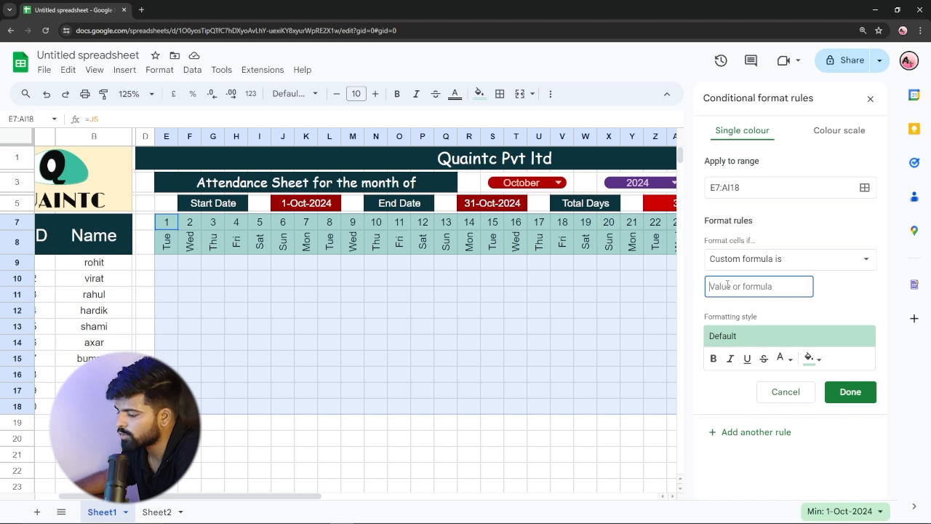
type("=")
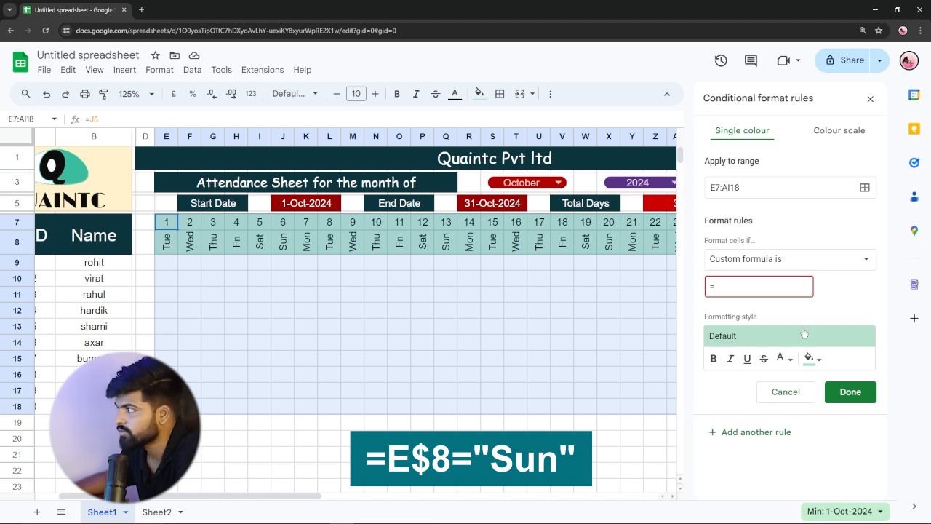
type("E")
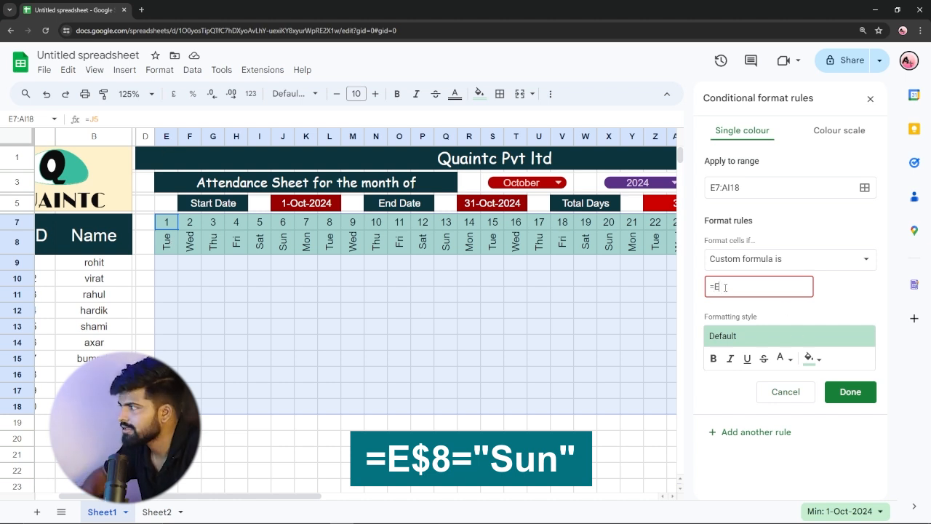
type("$8")
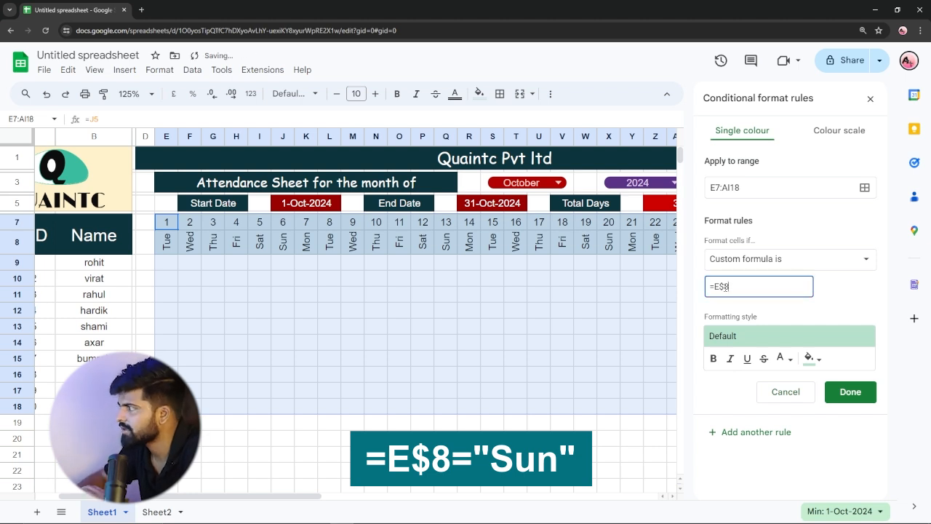
type("=\"Sun\"")
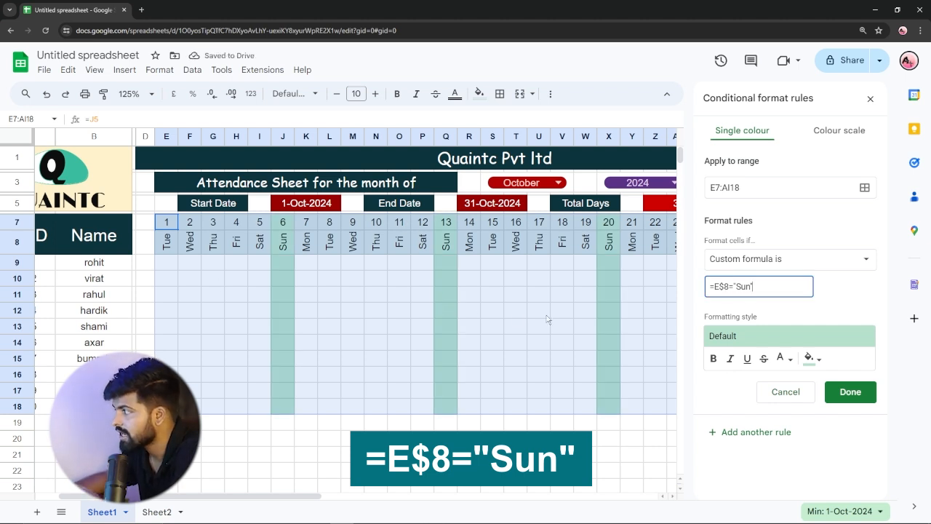
Give the Sunday rule a light red fill, save it and close the conditional format rules
left_click(810, 357)
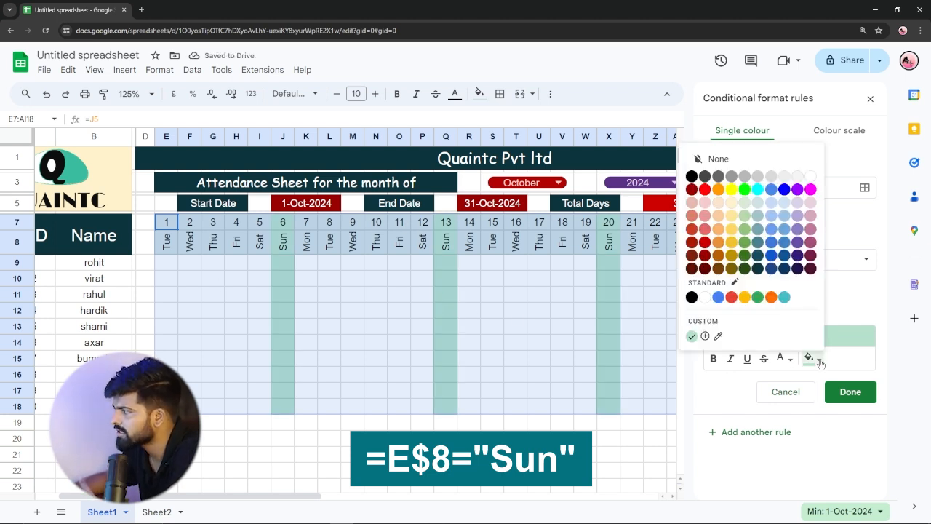
left_click(704, 230)
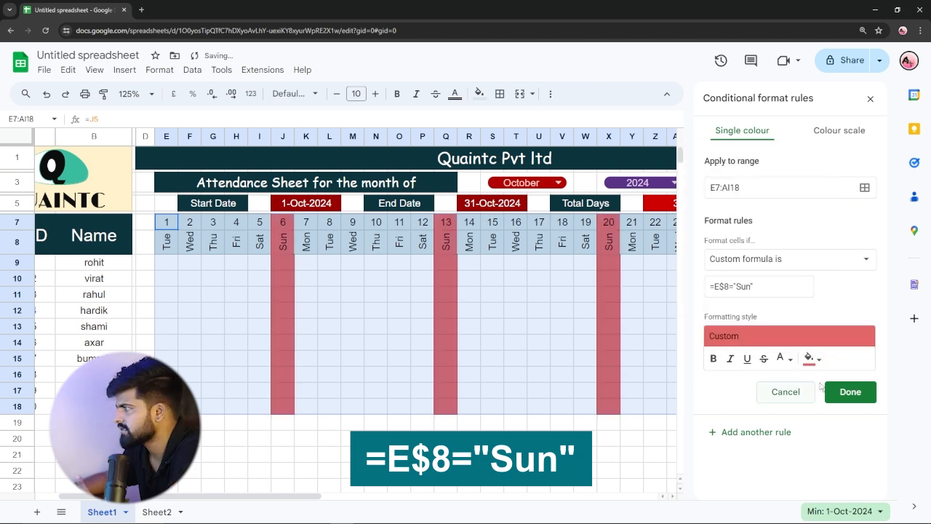
left_click(848, 391)
left_click(445, 358)
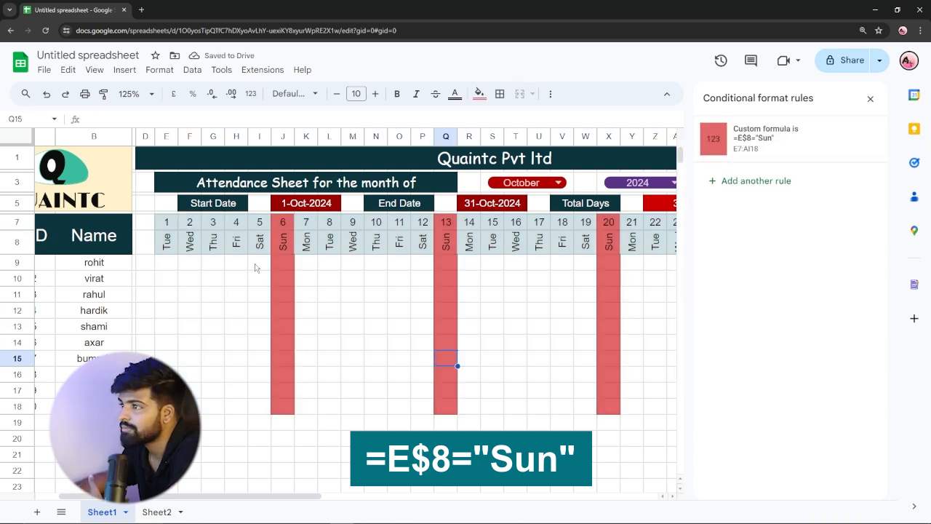
scroll(320, 465, "right", 3)
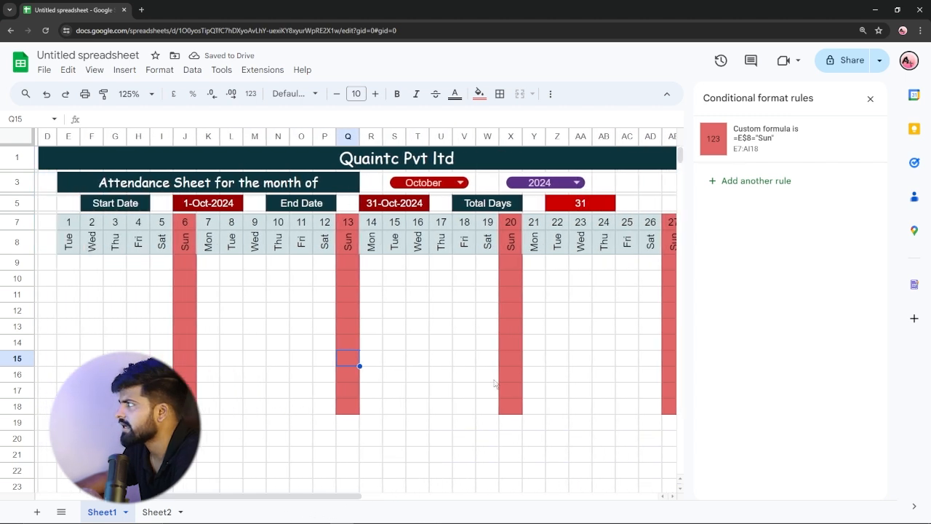
left_click(870, 98)
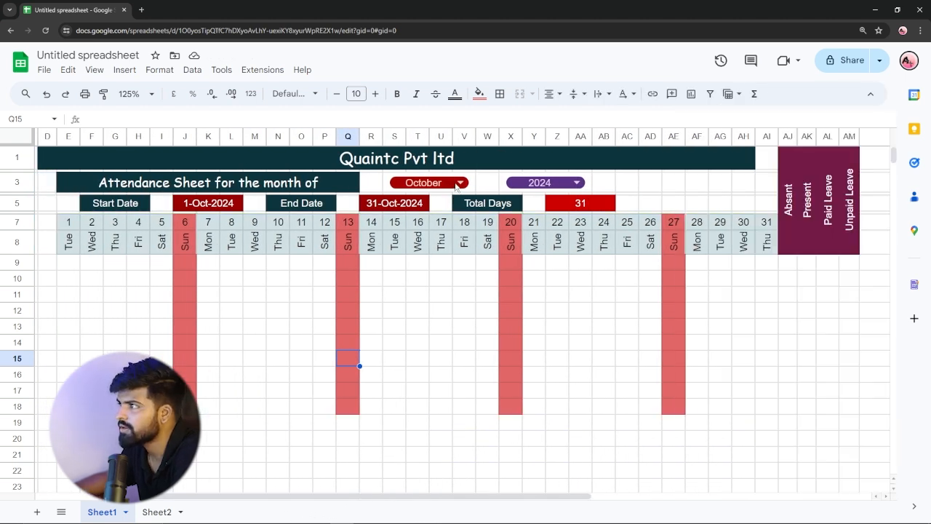
Switch the sheet's month to January and on to February to test the Sunday highlighting
left_click(456, 186)
left_click(405, 203)
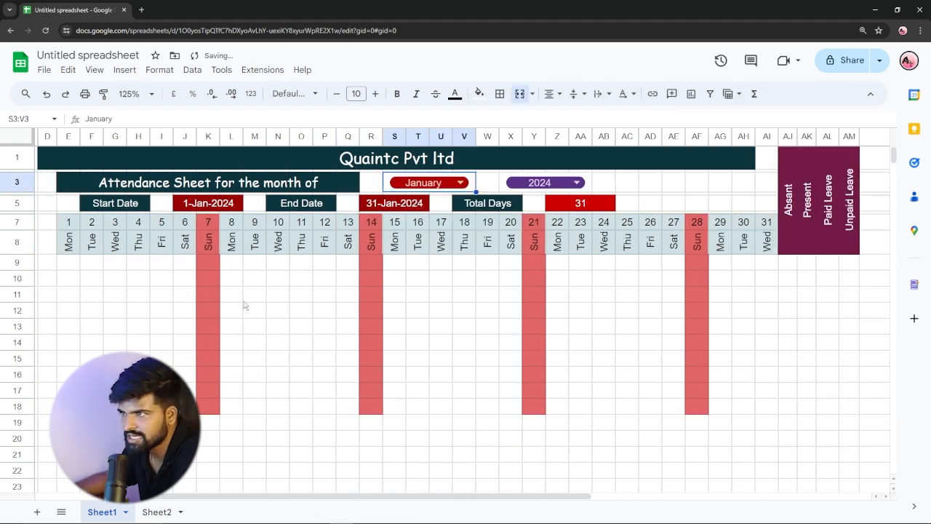
left_click(459, 182)
left_click(422, 222)
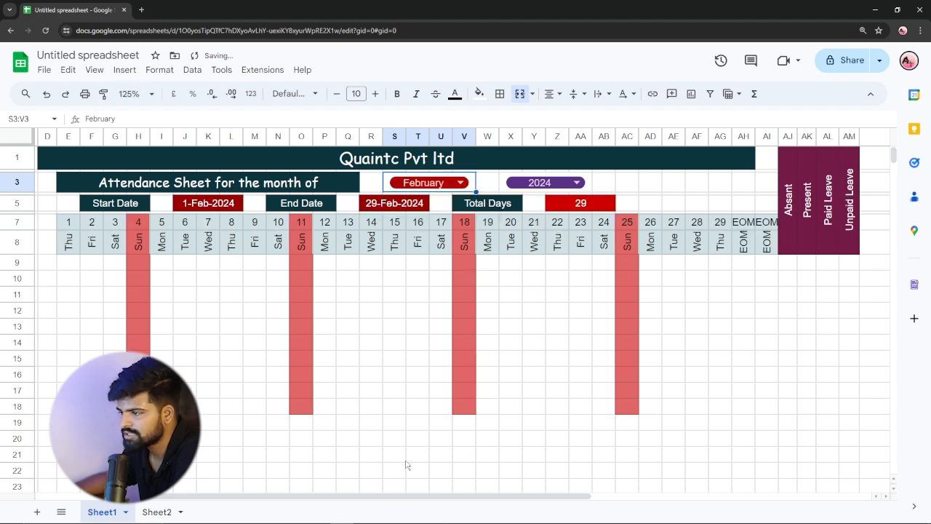
scroll(406, 465, "left", 4)
scroll(569, 169, "right", 1)
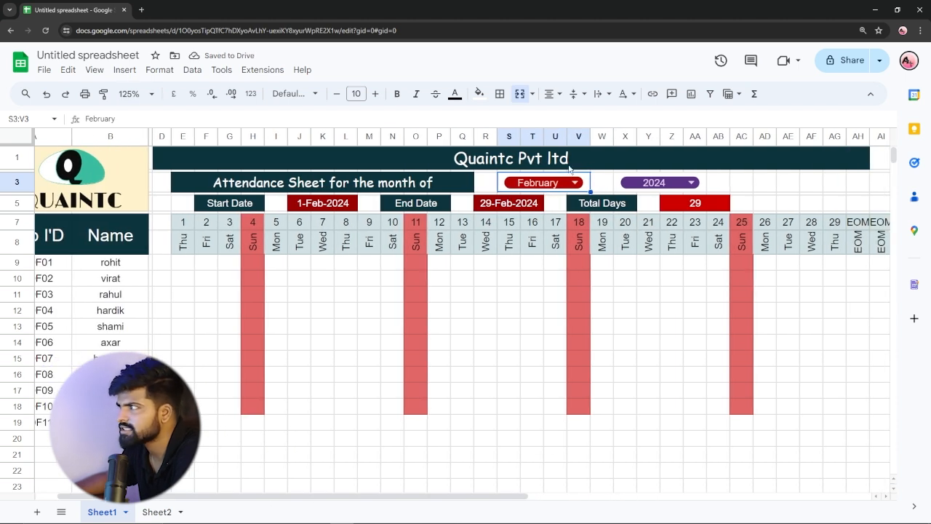
Add a second conditional formatting rule for range E7:AI18 with the condition "Custom formula is"
left_click_drag(183, 222, 880, 409)
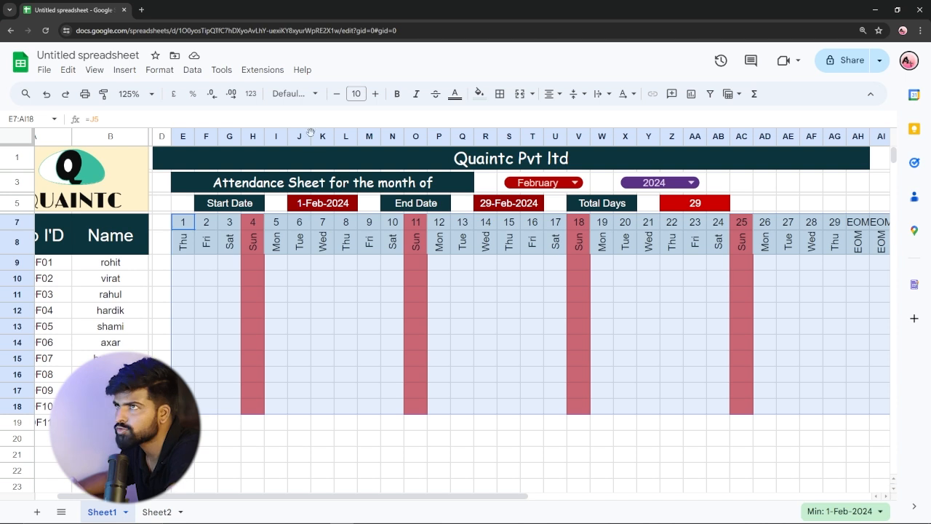
left_click(159, 70)
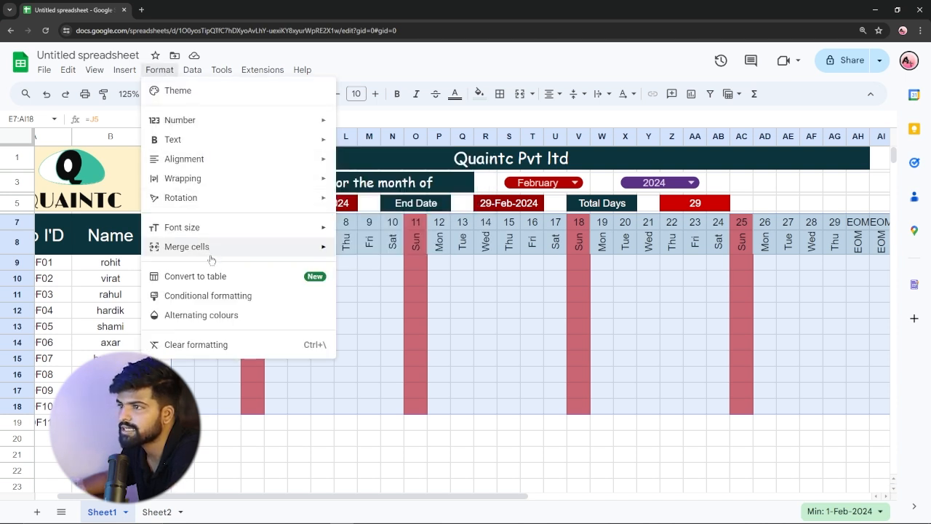
left_click(211, 295)
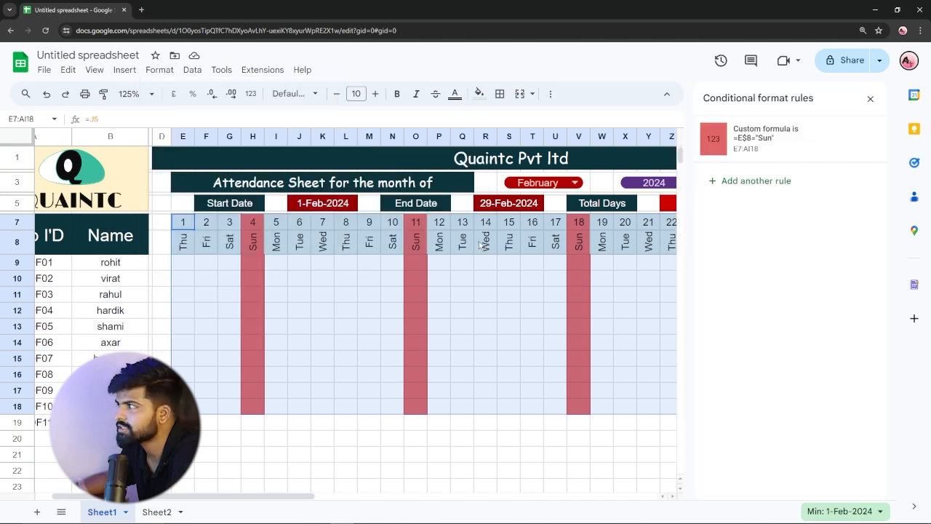
left_click(730, 182)
left_click(768, 259)
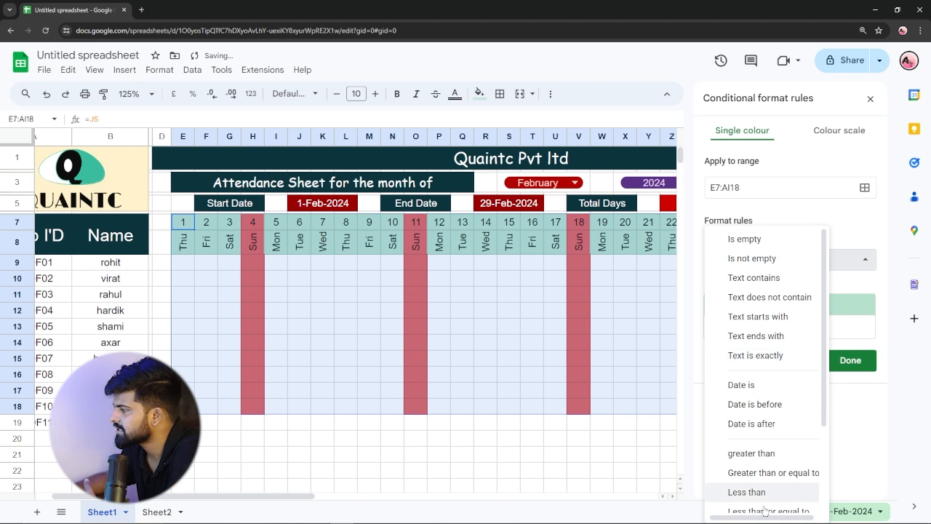
scroll(713, 481, "down", 3)
left_click(744, 498)
Enter the custom formula =E$8="EOM" for the second rule
left_click(742, 286)
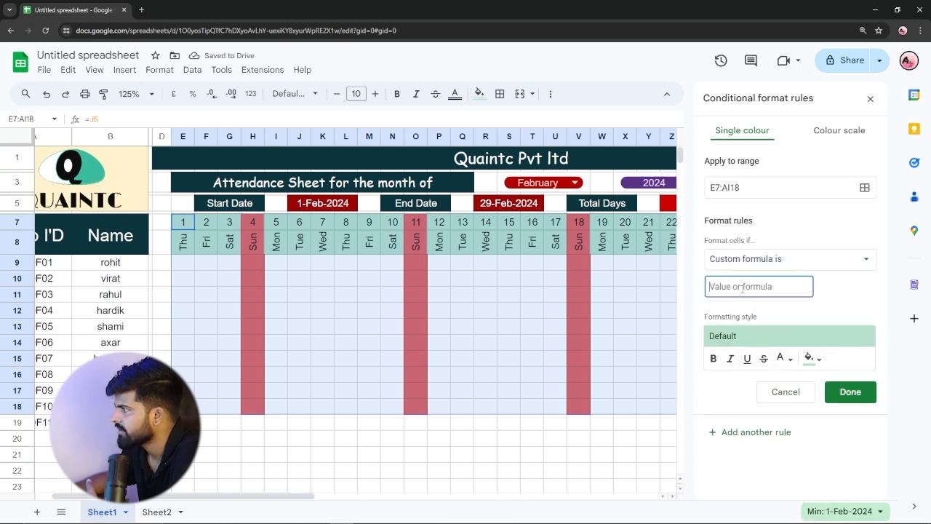
type("=E")
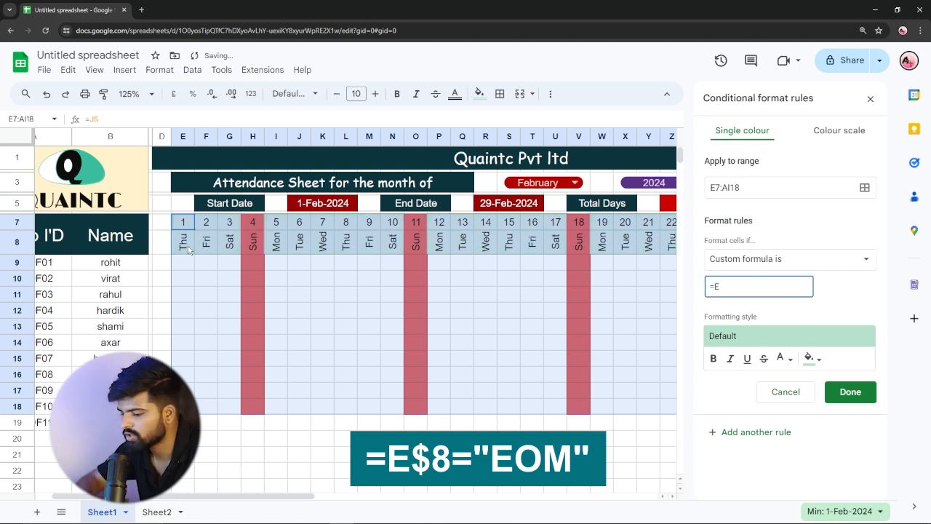
type("=")
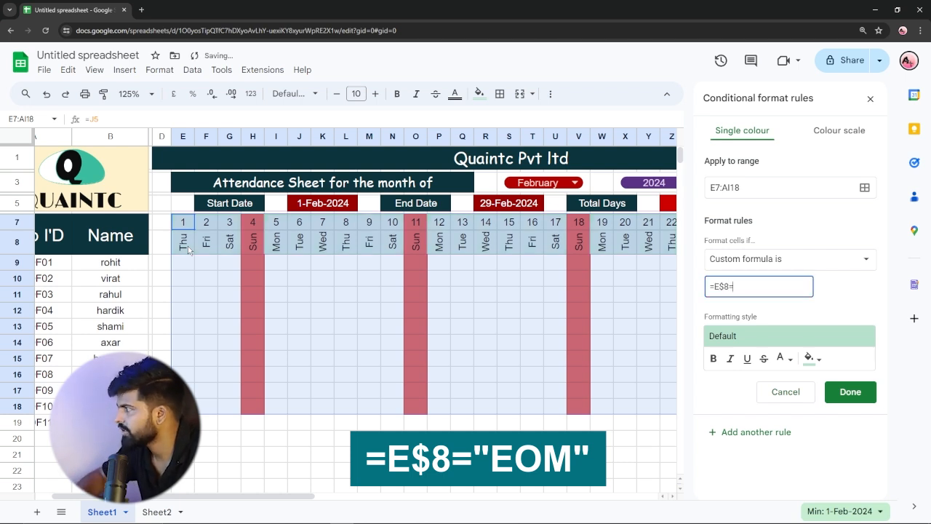
type("\"EOM")
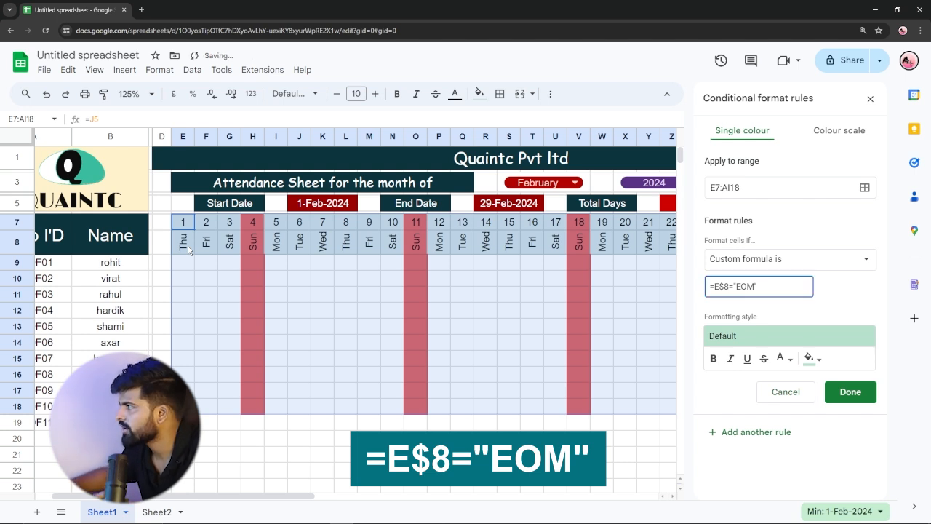
left_click_drag(307, 497, 480, 497)
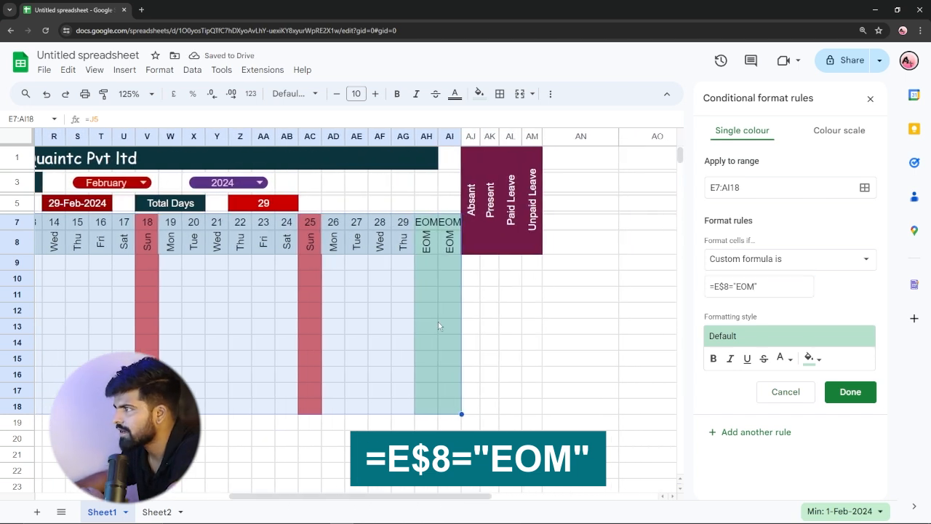
Try a light green and a light blue fill for the EOM rule
left_click(820, 360)
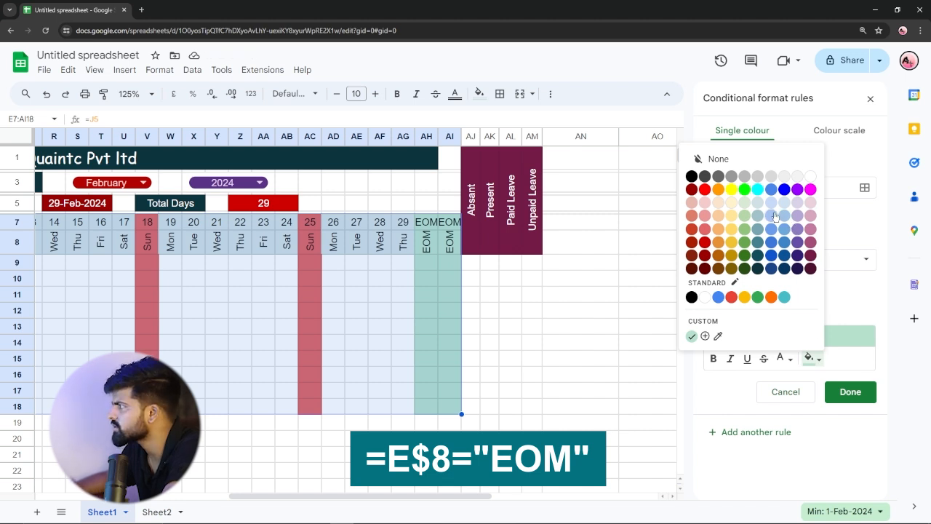
left_click(745, 217)
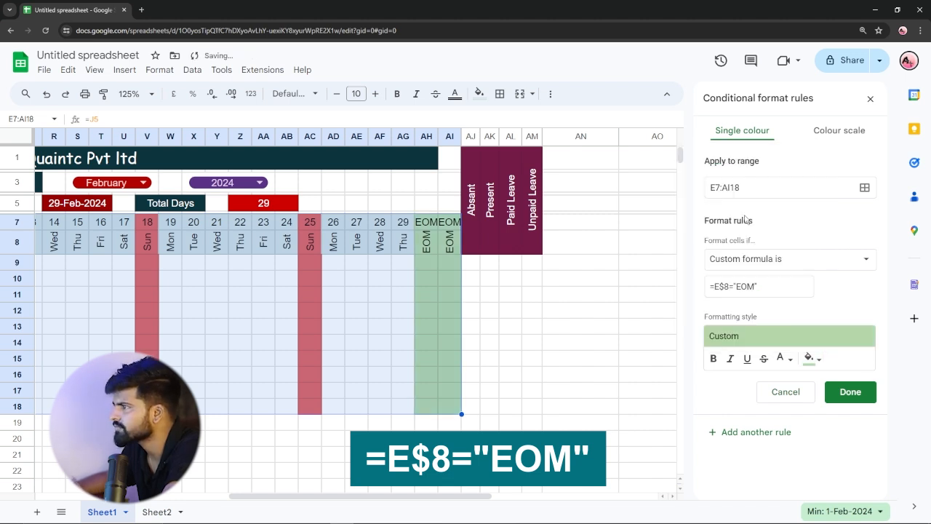
left_click(813, 358)
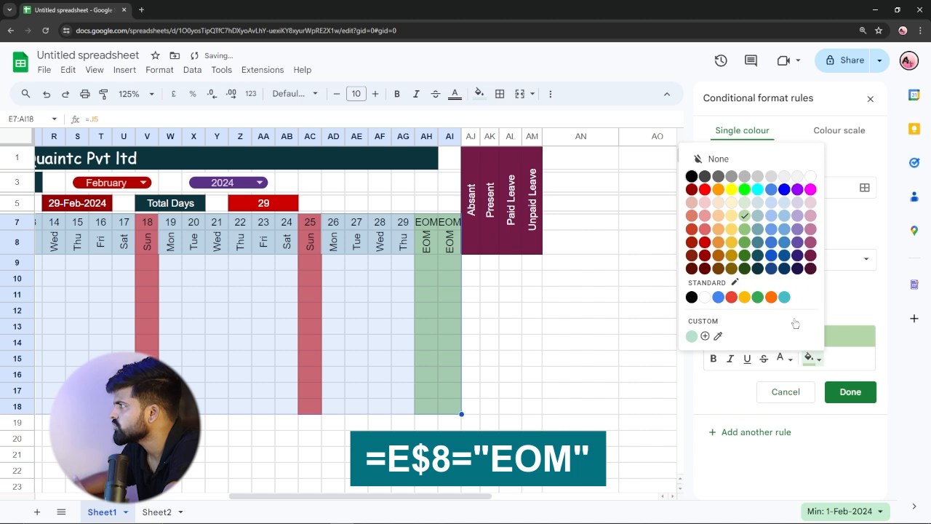
left_click(784, 230)
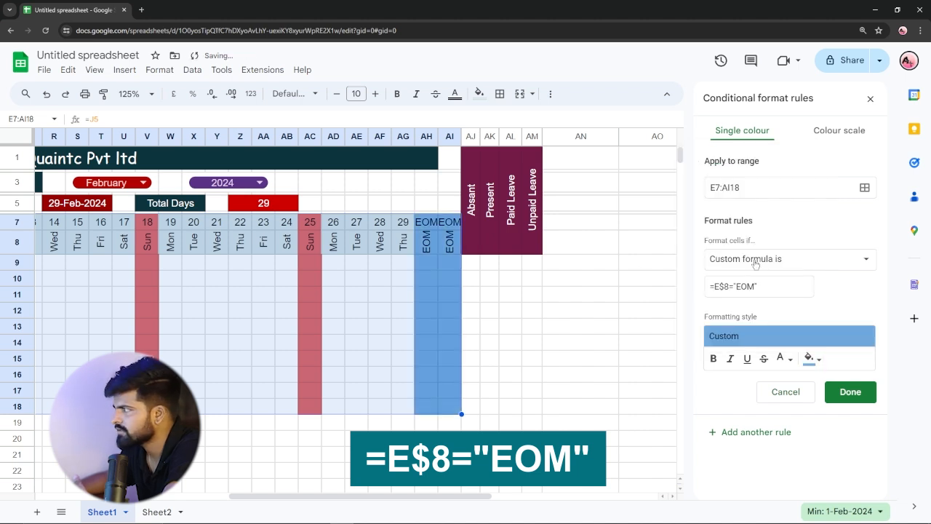
Give the EOM rule an orange fill, save it and close the conditional format rules
left_click(813, 358)
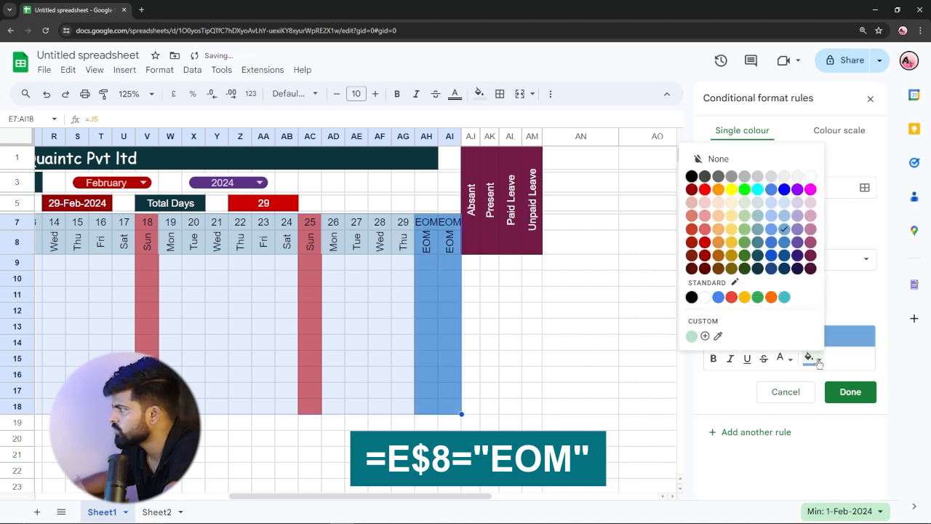
left_click(718, 242)
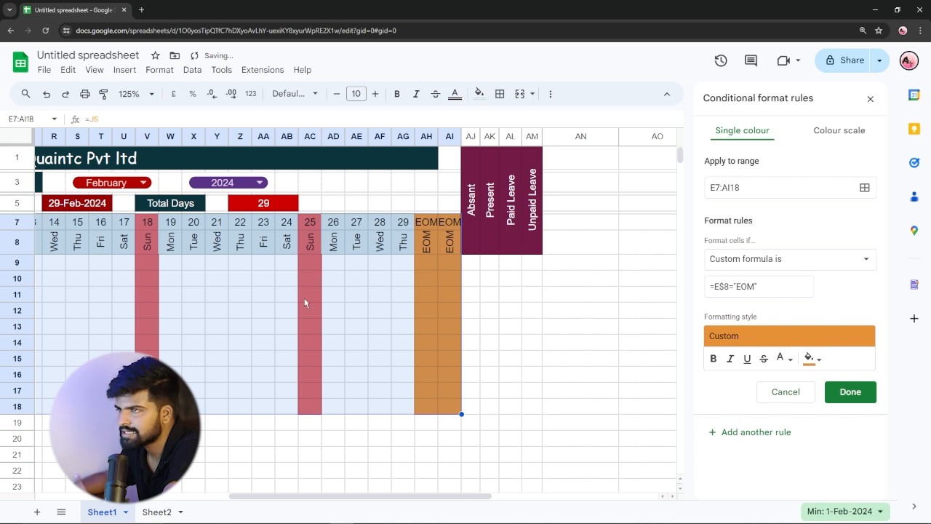
left_click(849, 393)
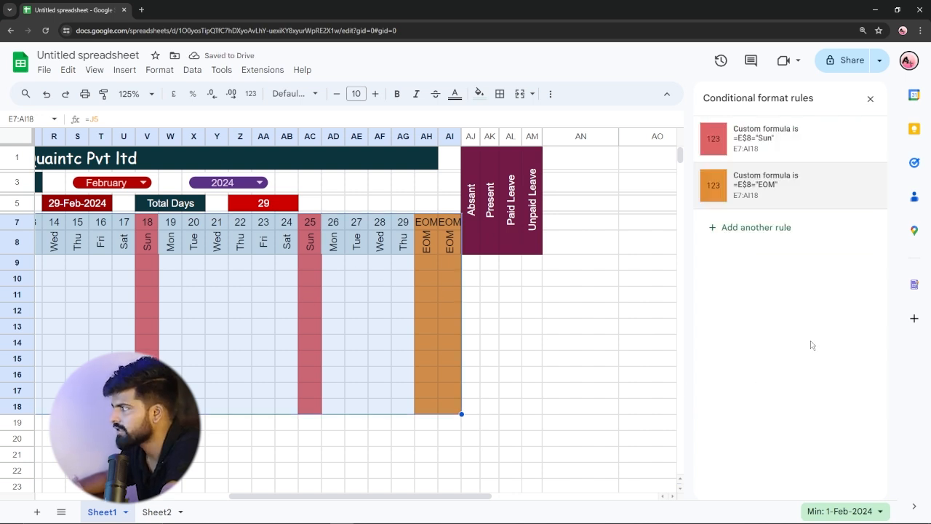
left_click(870, 98)
left_click_drag(482, 497, 250, 503)
left_click(245, 359)
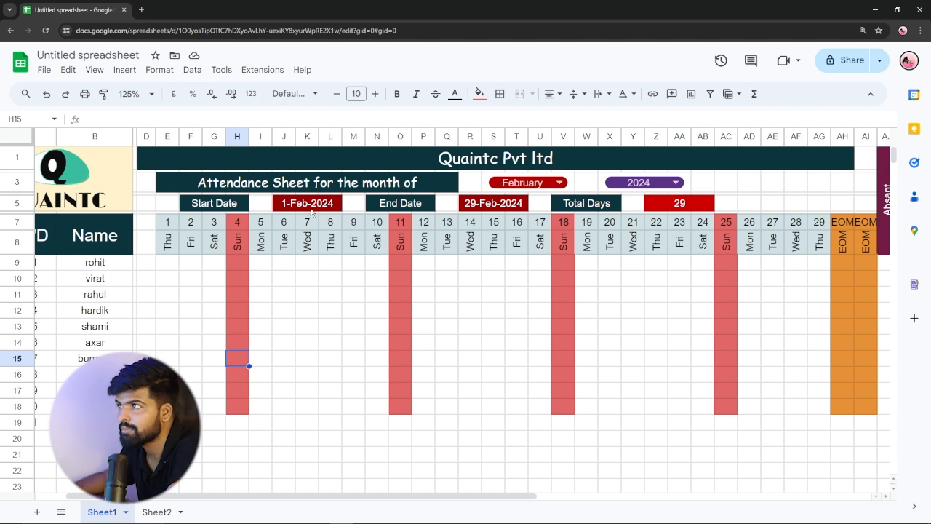
Switch the browser to full screen and bring the Emp I'D and Name columns fully into view
key("F11")
left_click(453, 284)
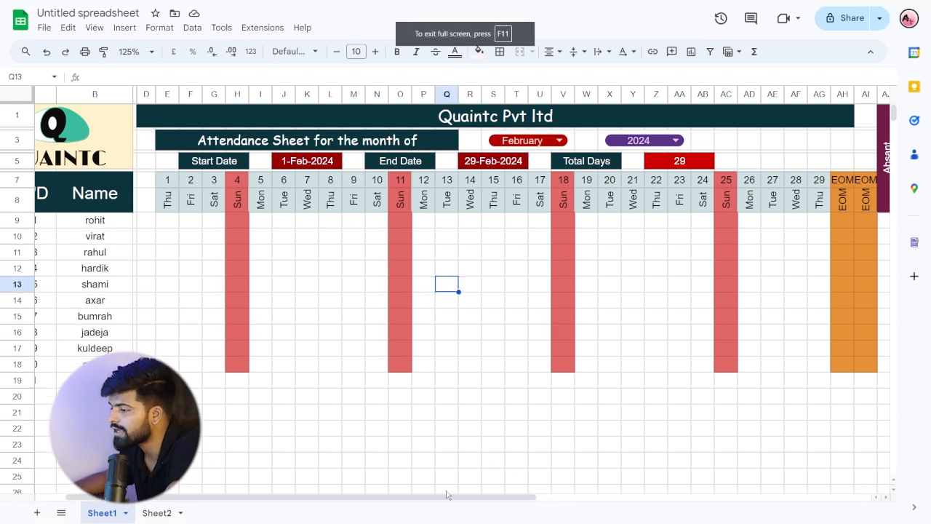
left_click_drag(443, 502, 378, 504)
left_click(282, 272)
left_click(295, 305)
Try entering "p" in the first employee's Sunday cell H9 and clear it again
left_click(291, 224)
type("p")
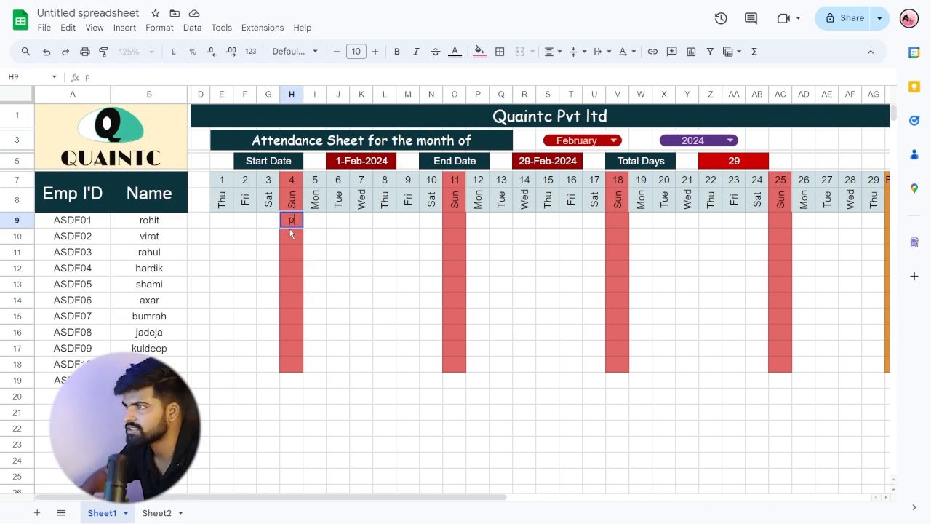
key("Return")
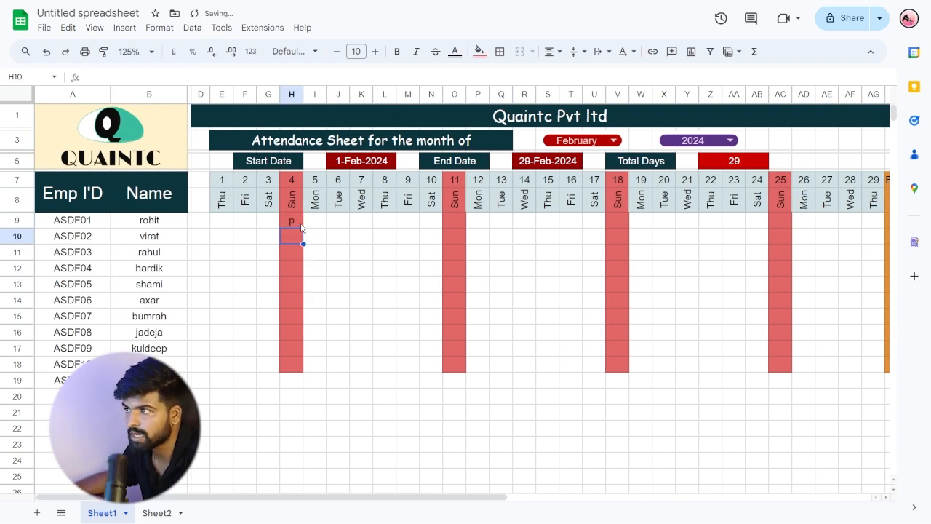
left_click(298, 221)
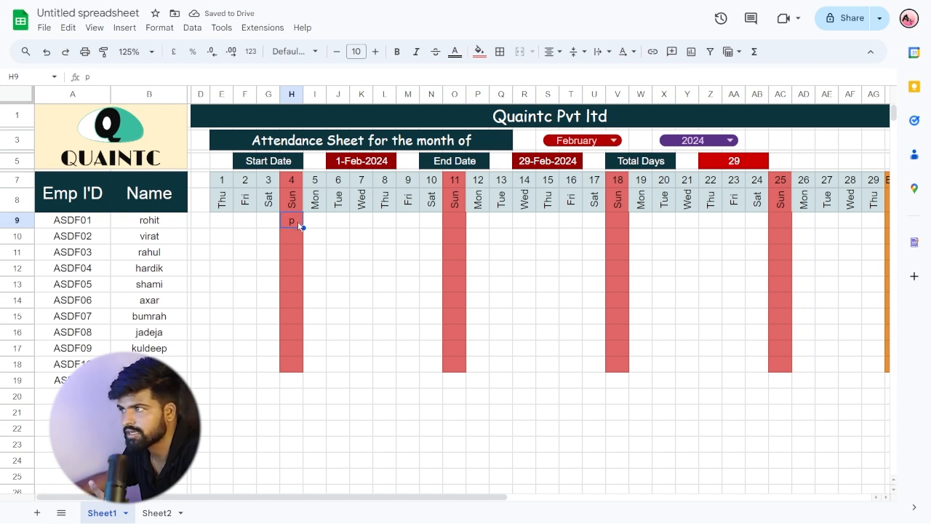
key("Delete")
key("Down")
key("Down")
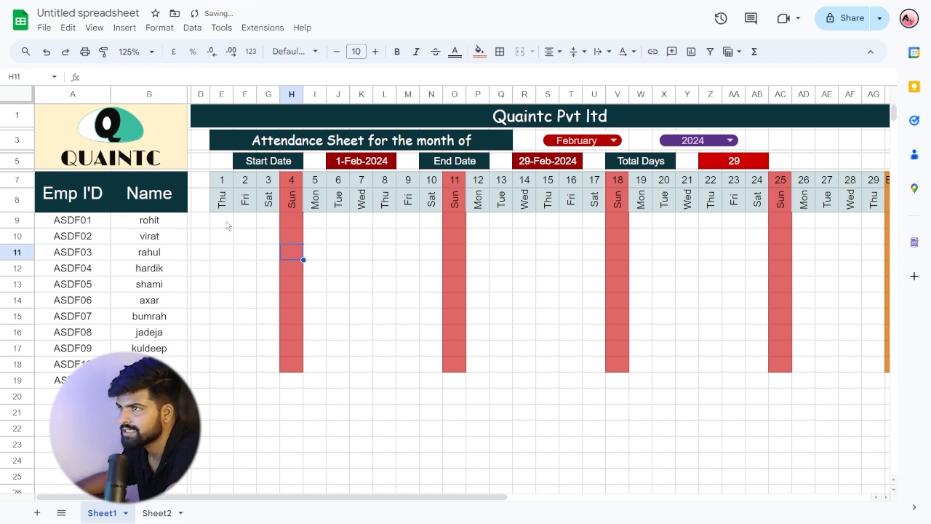
Add a data validation rule to the range E7:AI18 and set its criteria to a custom formula
left_click_drag(222, 179, 870, 371)
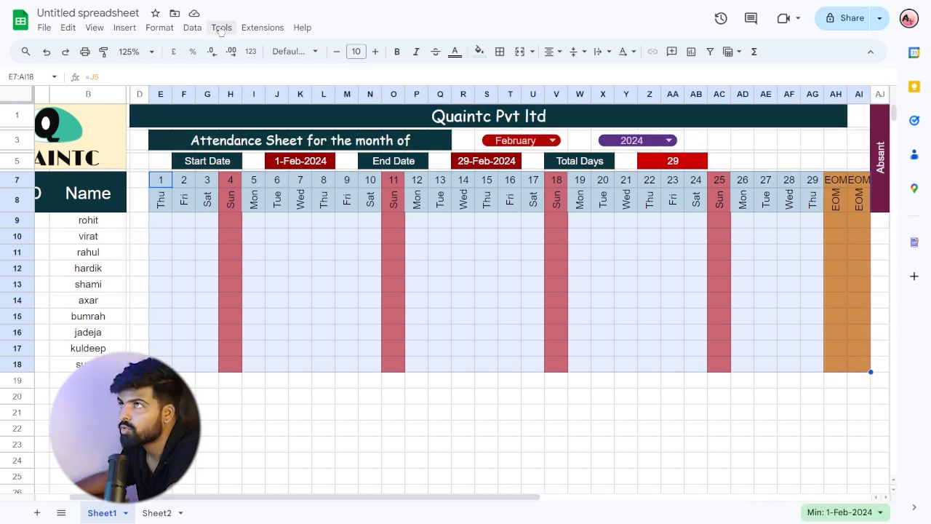
left_click(192, 28)
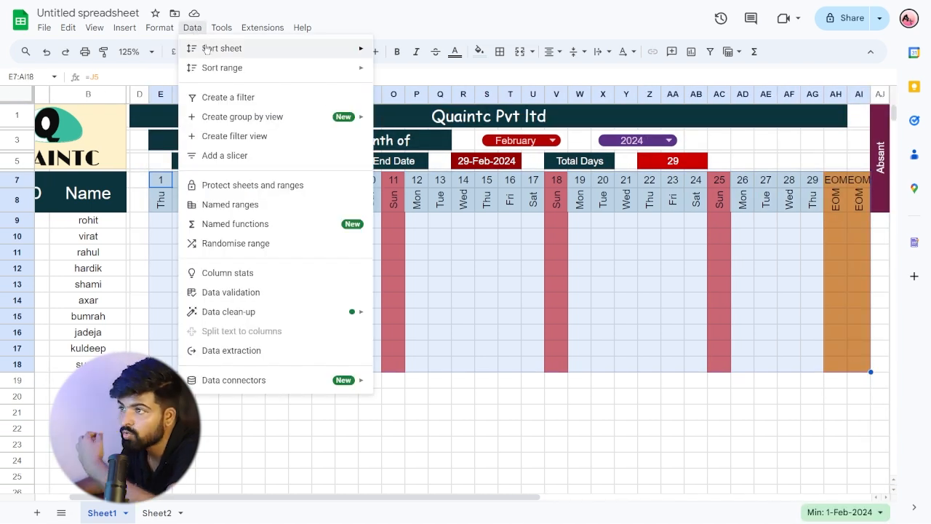
left_click(254, 291)
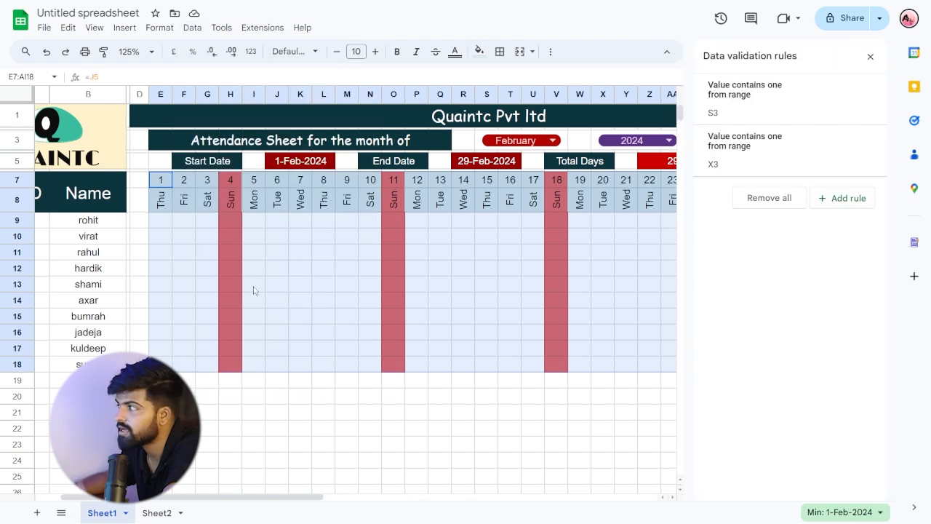
left_click(851, 199)
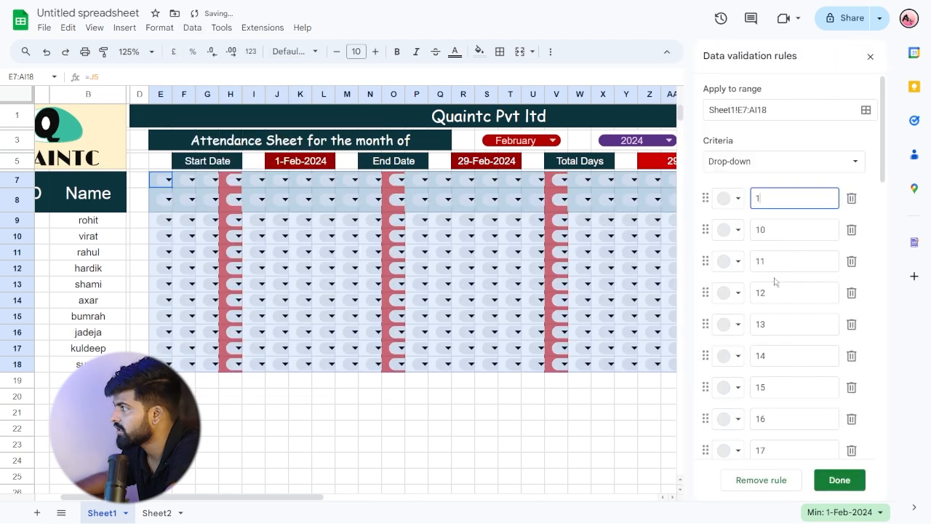
left_click(770, 169)
scroll(755, 271, "down", 3)
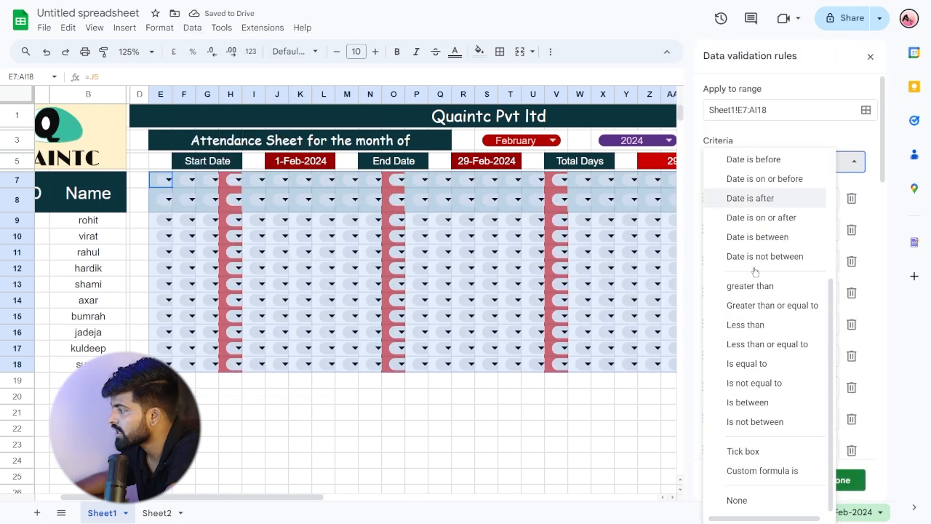
left_click(755, 473)
left_click(726, 201)
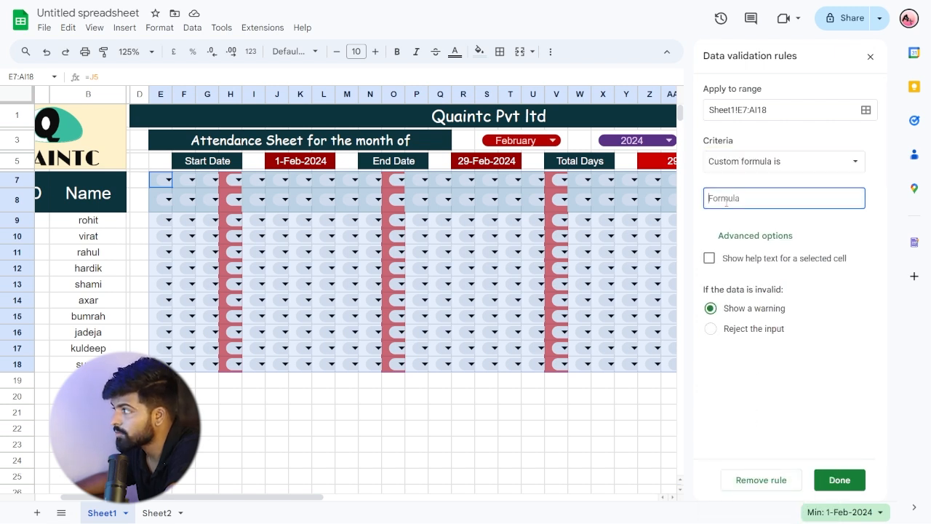
Enter the validation formula =(E$8<>"Sun")*(E$8<>"EOM"), choose to reject invalid input, and save the rule
type("=")
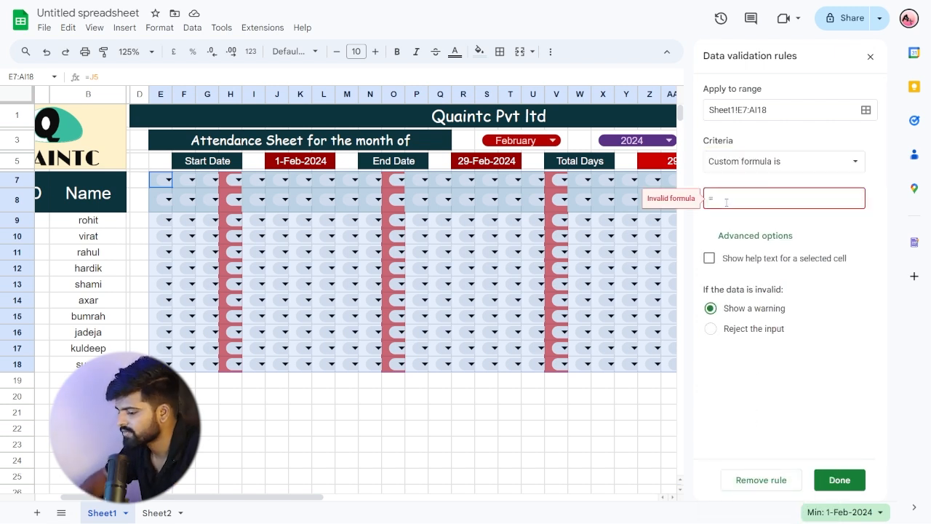
type("(")
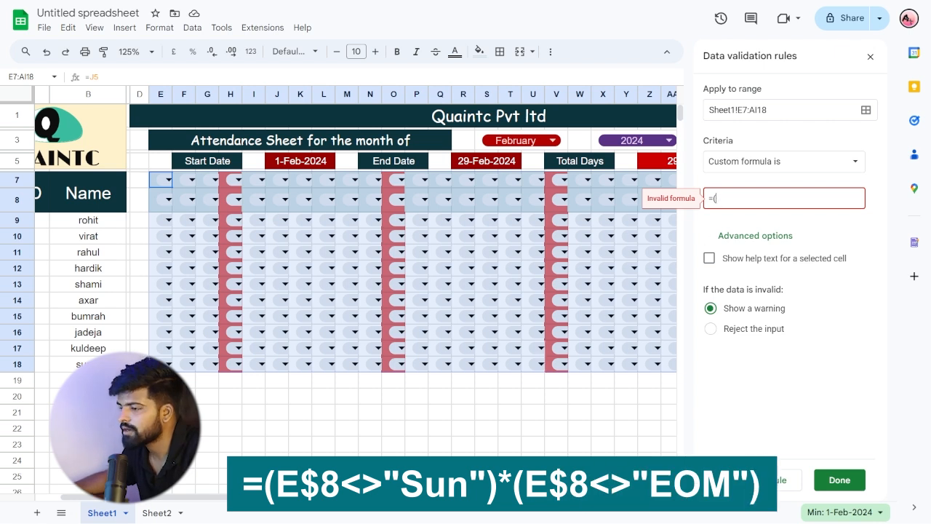
left_click_drag(283, 499, 255, 498)
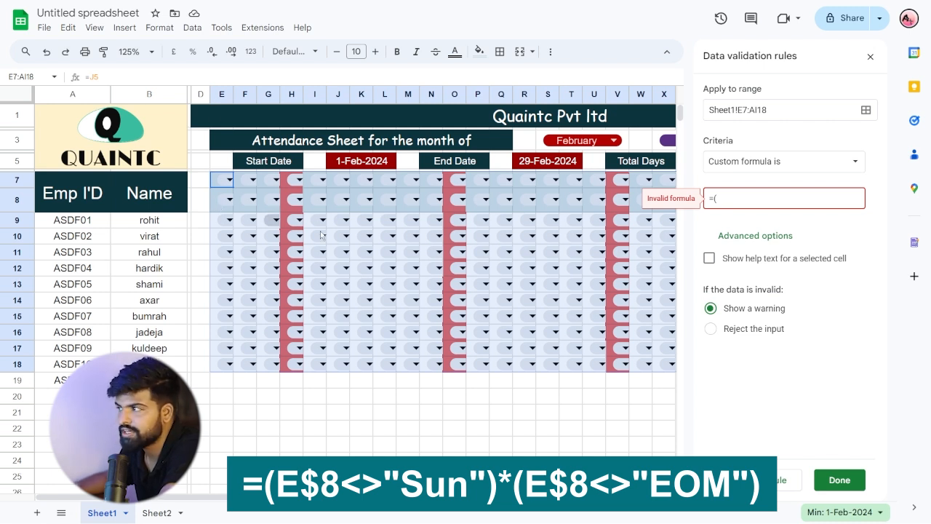
type("E$8<>\"Sun\")*(E$8<>\"EOM")
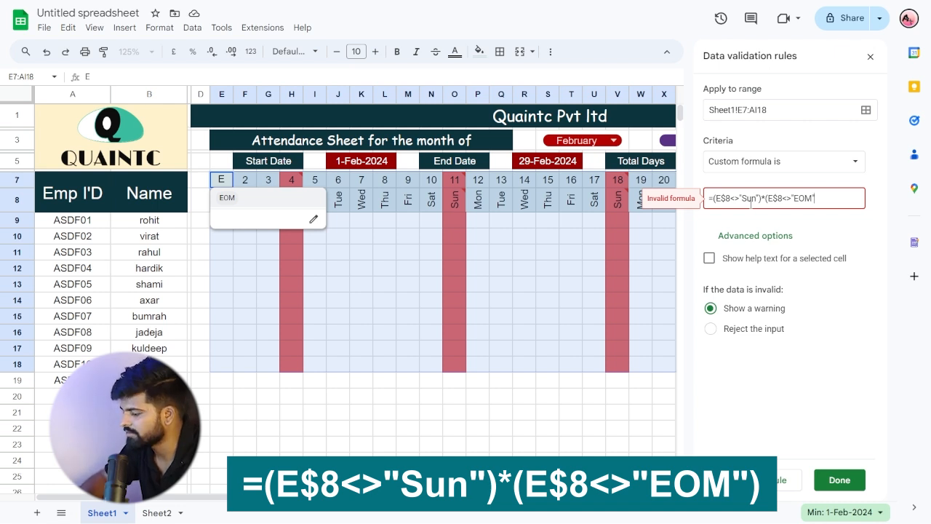
left_click(710, 331)
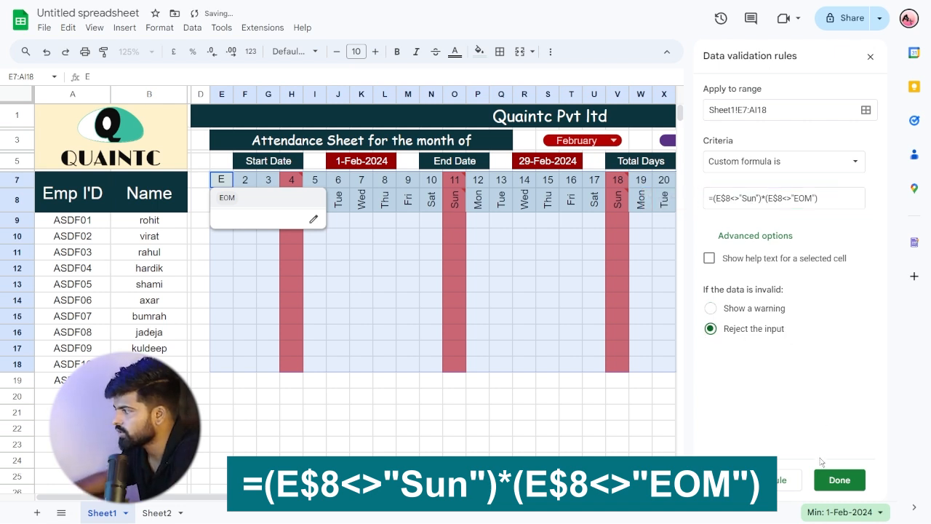
left_click(832, 482)
Replace the stray letter in the first date header cell E7 with 1
left_click(477, 303)
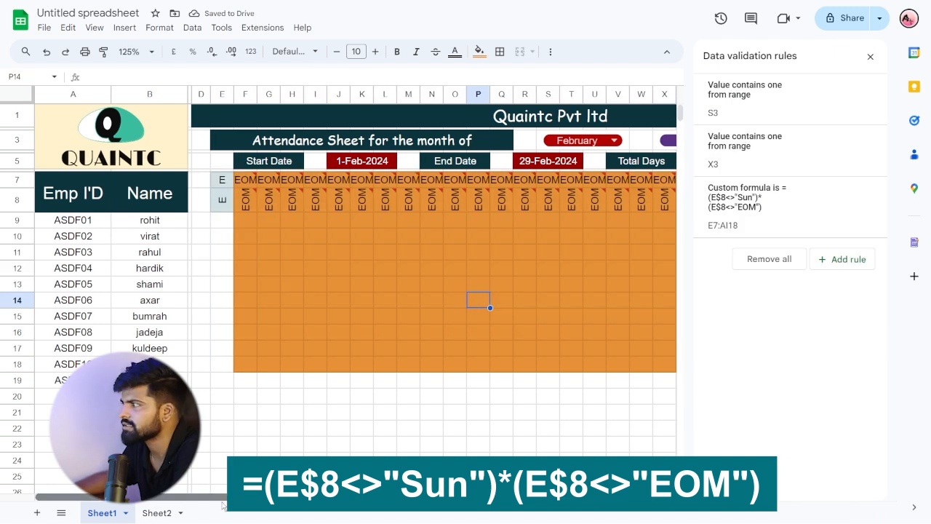
left_click(224, 182)
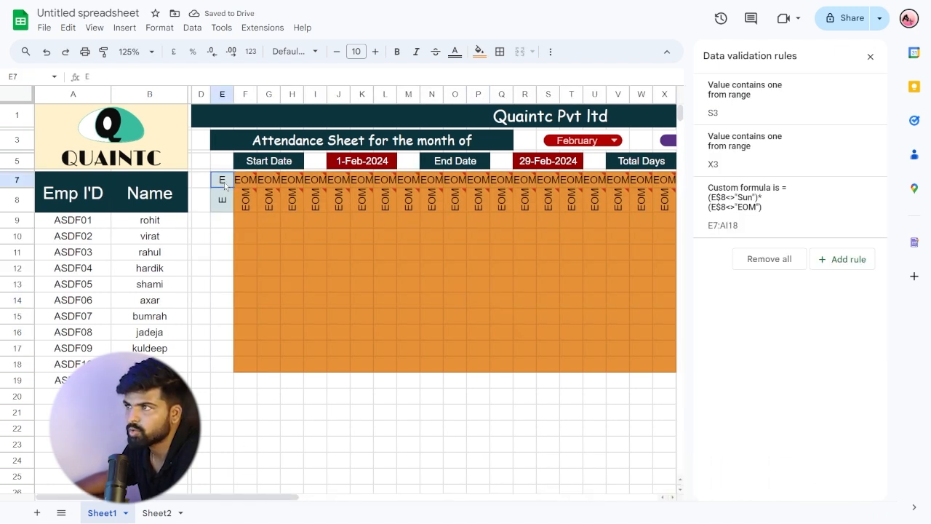
type("1")
key("Return")
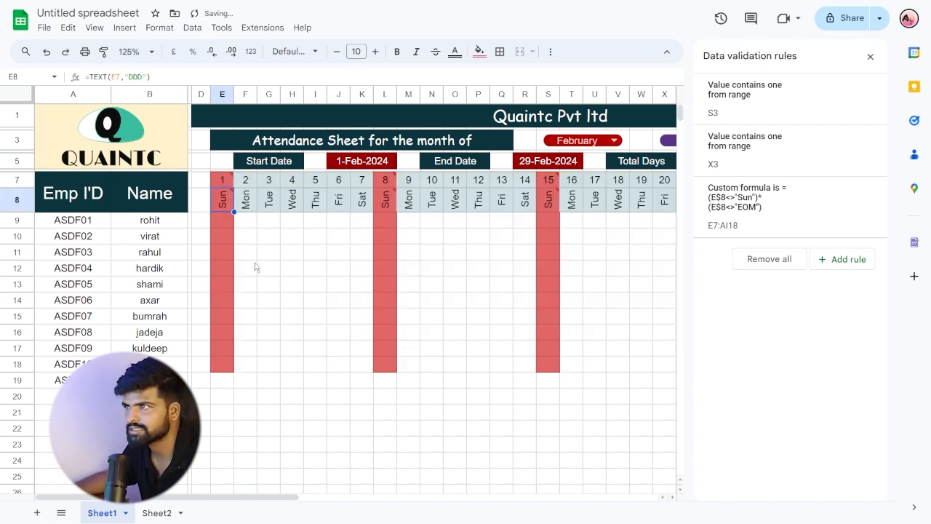
Try entering "p" in the first employee's Sunday cell Z9 and dismiss the message
left_click_drag(271, 499, 444, 502)
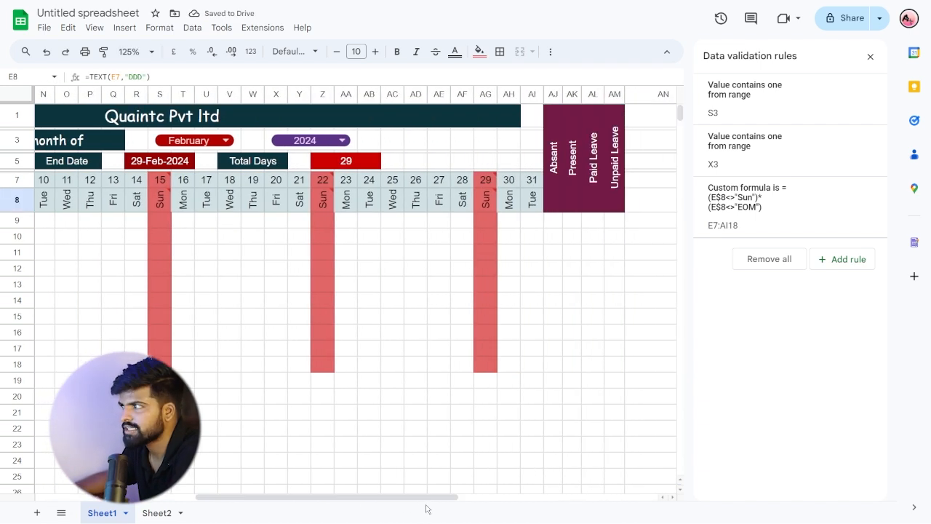
left_click(324, 222)
type("p")
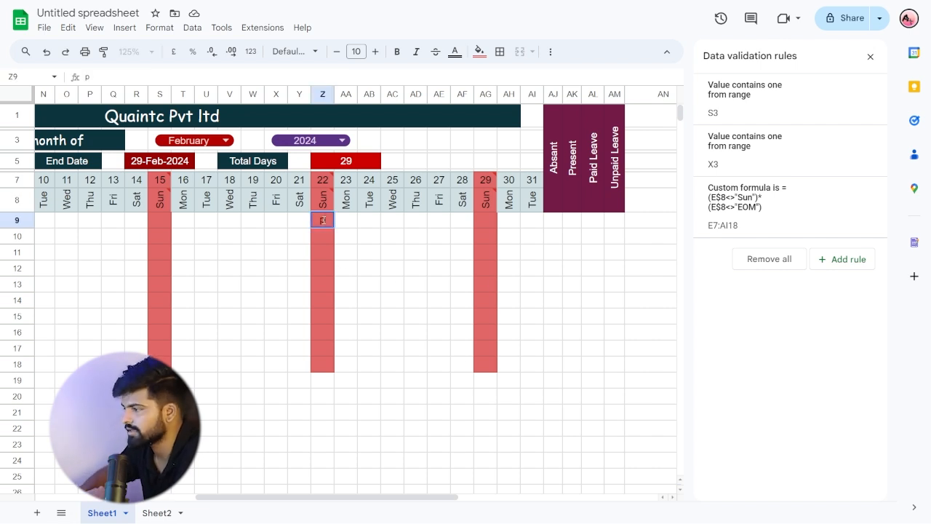
key("Return")
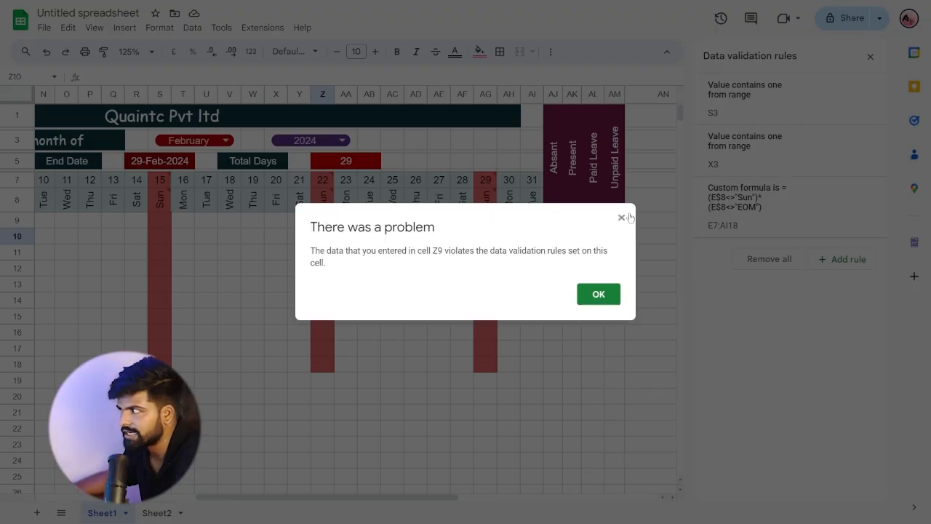
left_click(621, 217)
Enter "p" in the first employee's Friday cell X9 as a test and clear it again
left_click(274, 223)
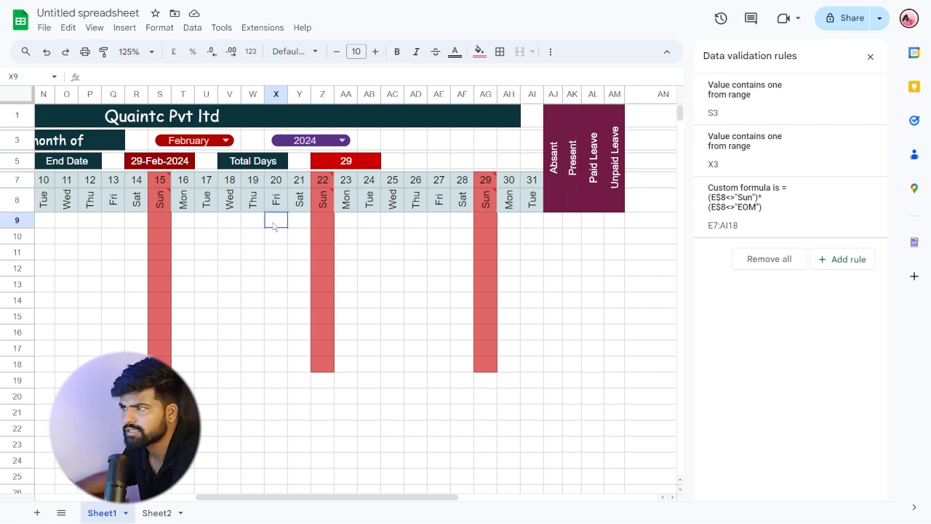
type("p")
key("Return")
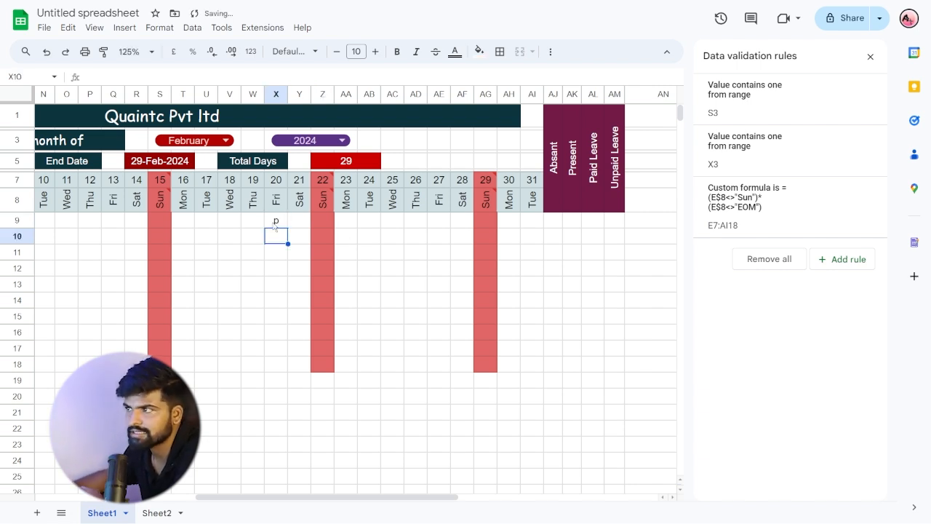
left_click(275, 224)
key("Delete")
mouse_move(770, 110)
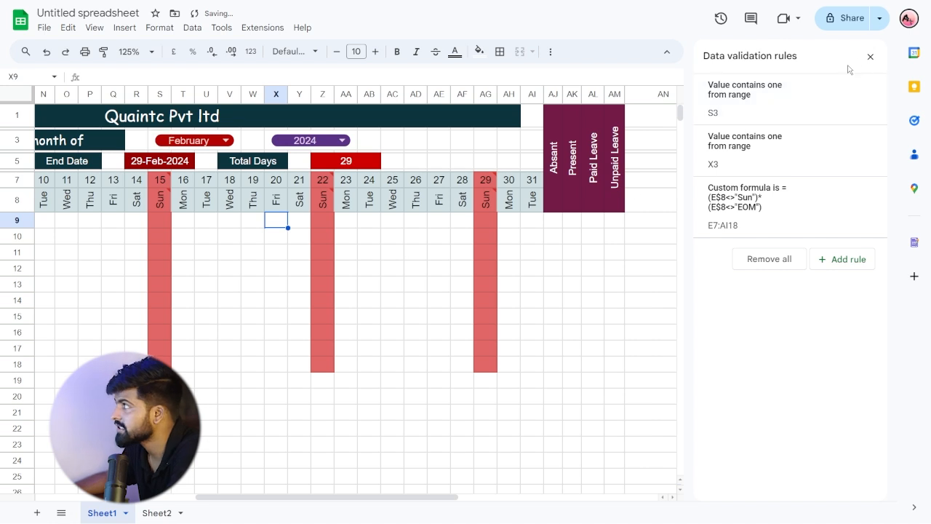
Close the data validation rules and set the attendance month to January
left_click(870, 57)
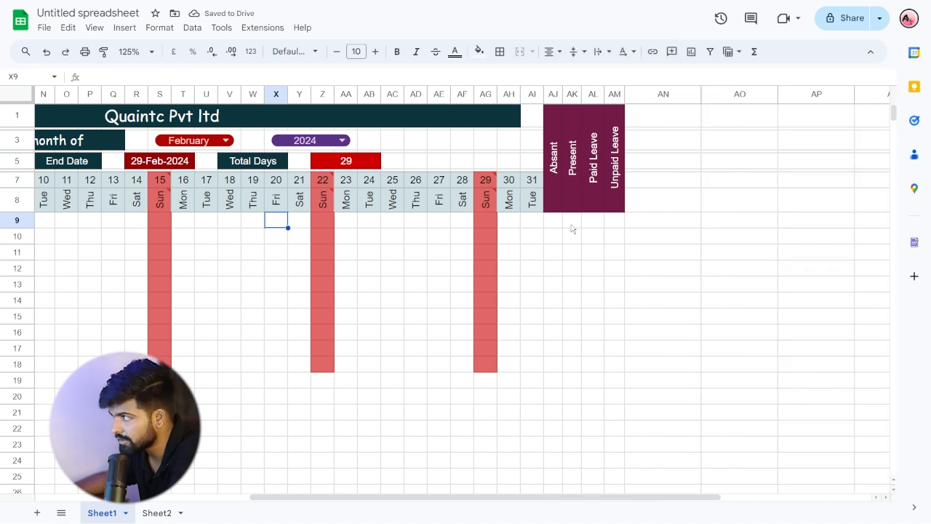
left_click_drag(422, 503, 271, 505)
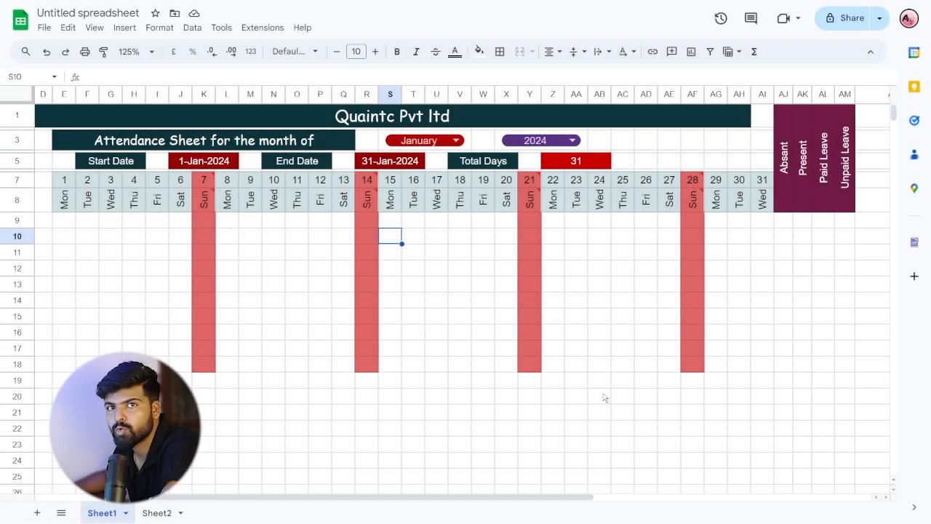
Count the first employee's absences in the Absant cell AJ9 with =COUNTIF(E9:AI9,"A")
left_click(784, 222)
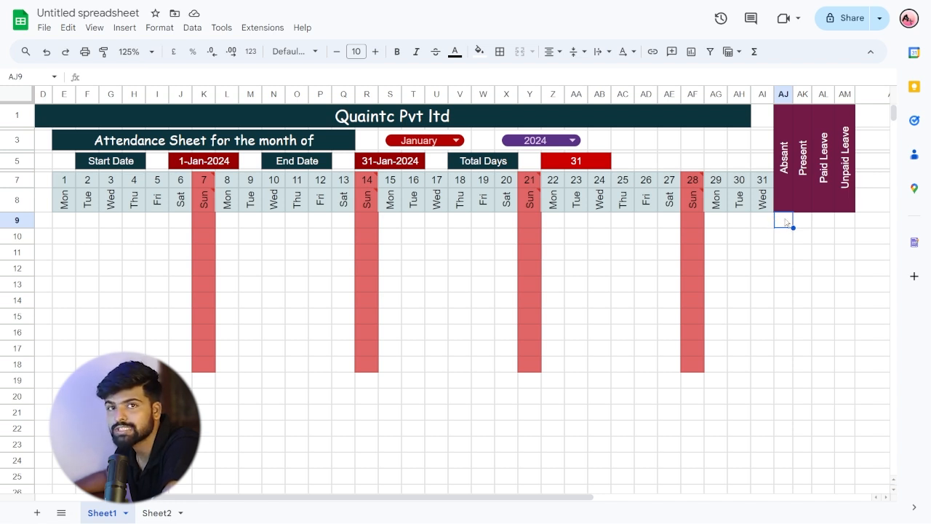
type("=COU")
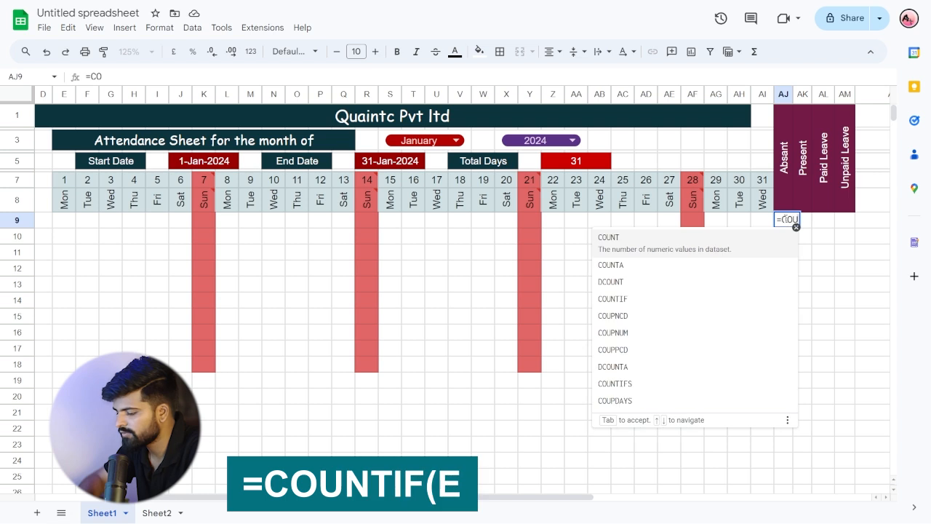
type("NTIF")
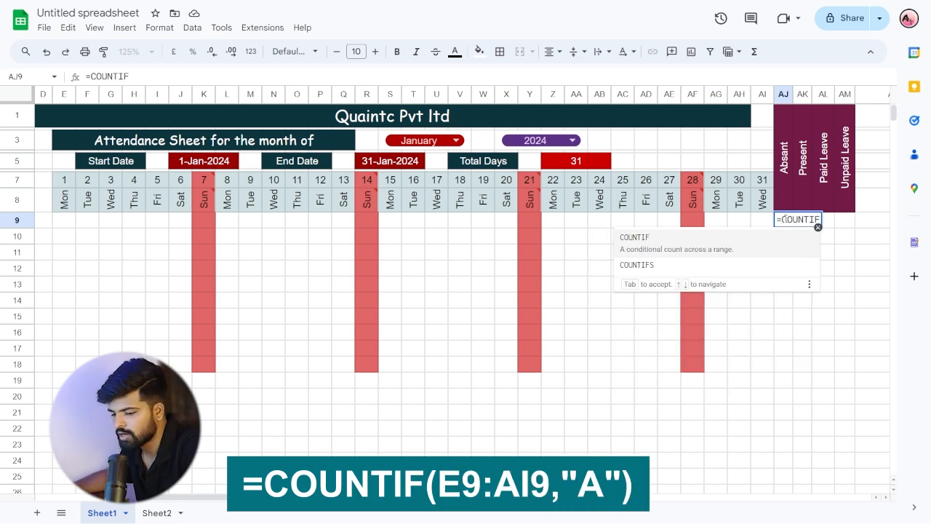
type("(")
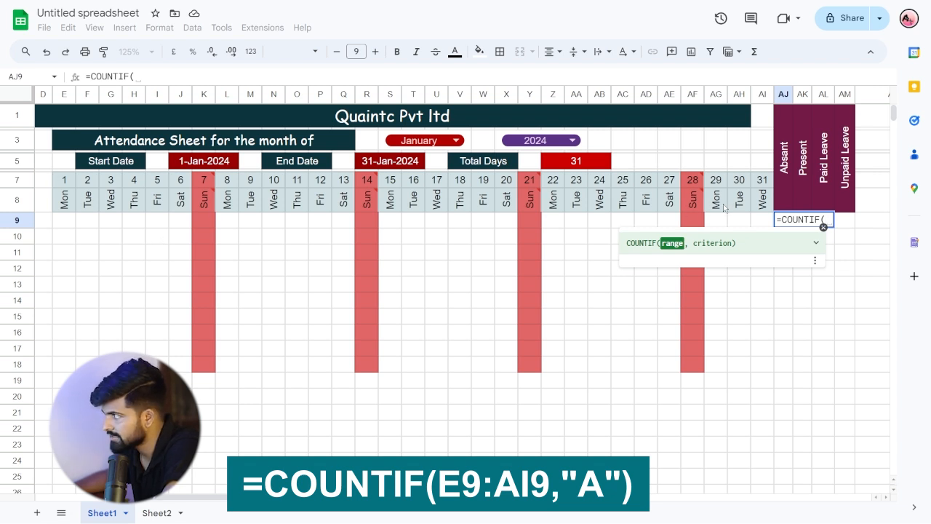
left_click_drag(69, 226, 764, 223)
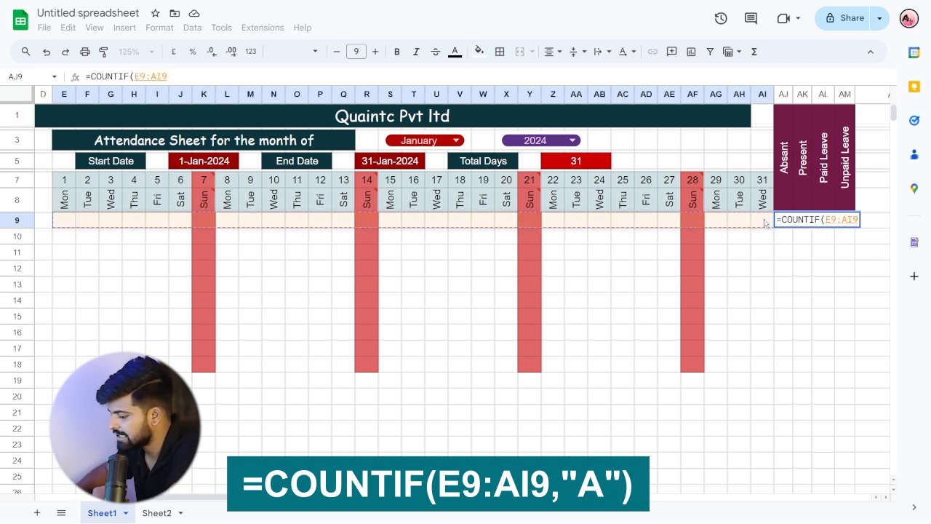
type(",")
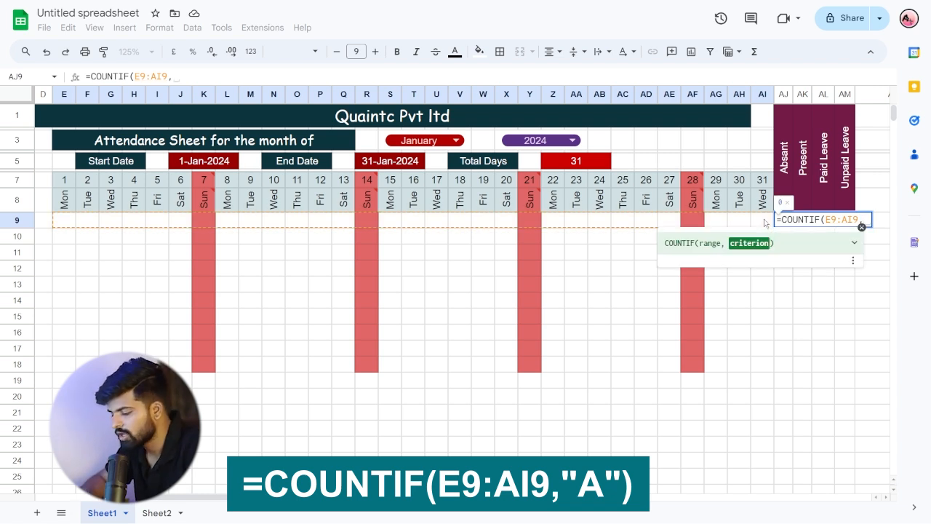
type("\"")
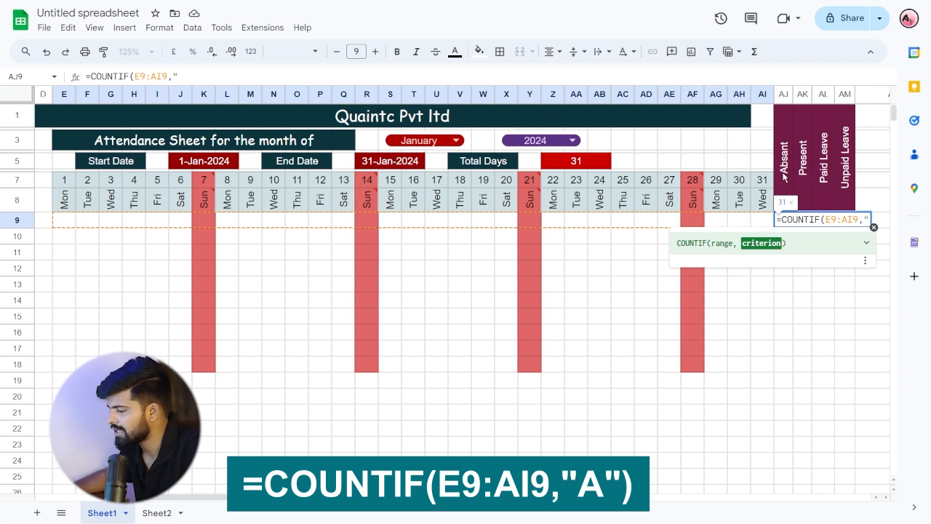
type("A\"")
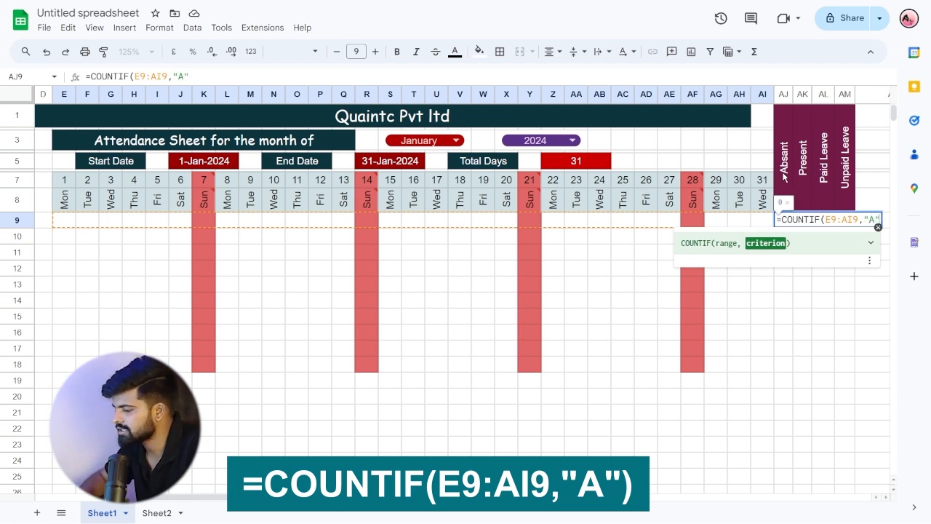
key("Return")
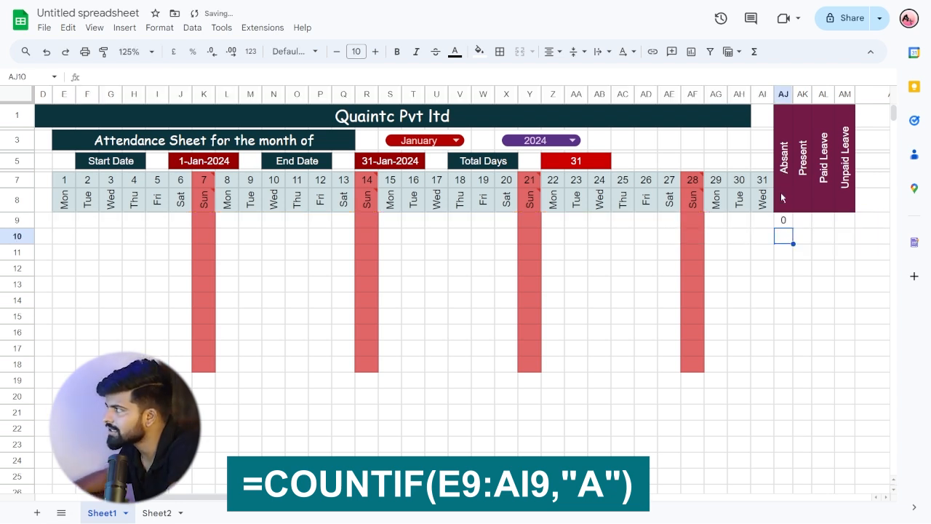
left_click(785, 224)
Mark the first employee absent with "A" on the 17th and 19th, in cells U9 and W9
left_click(429, 223)
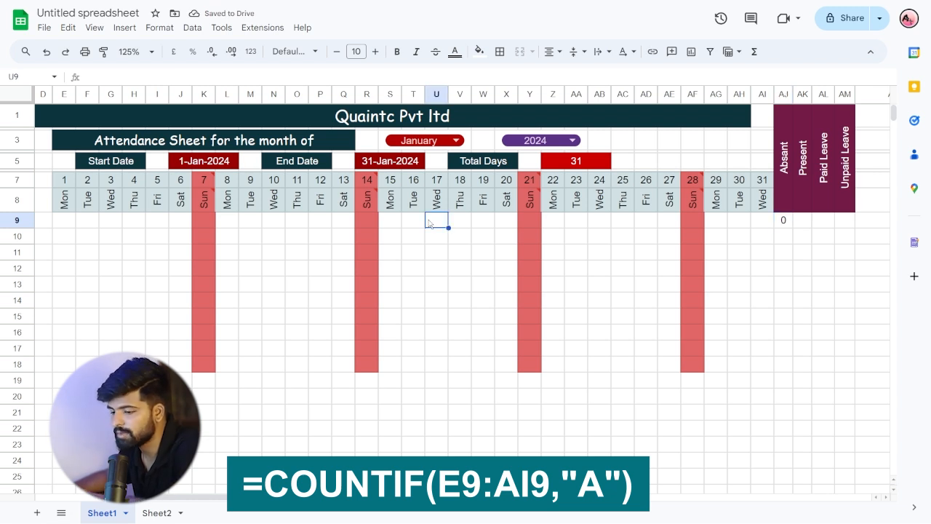
type("A")
key("Return")
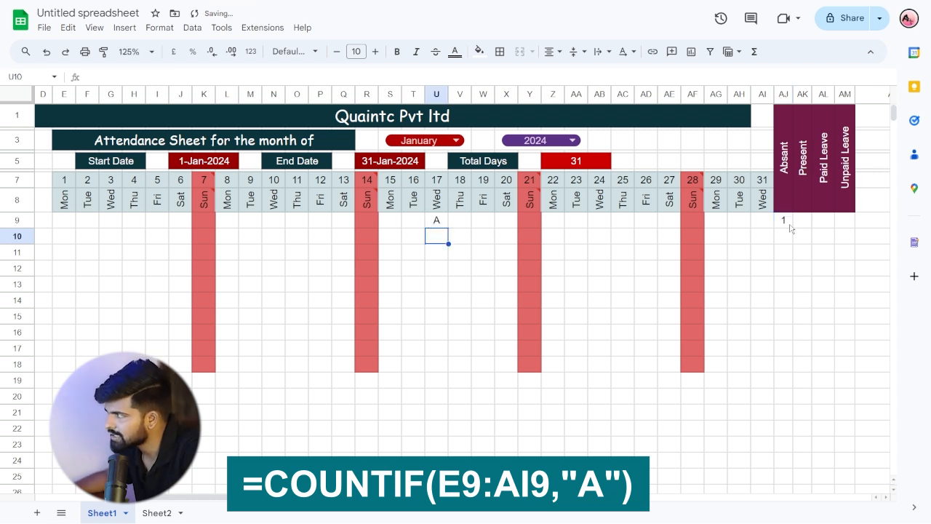
type("A")
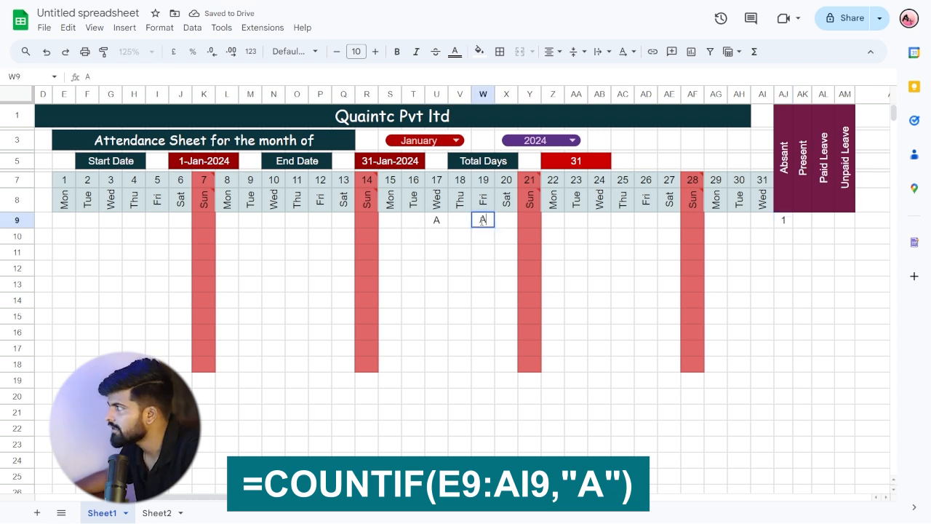
key("Return")
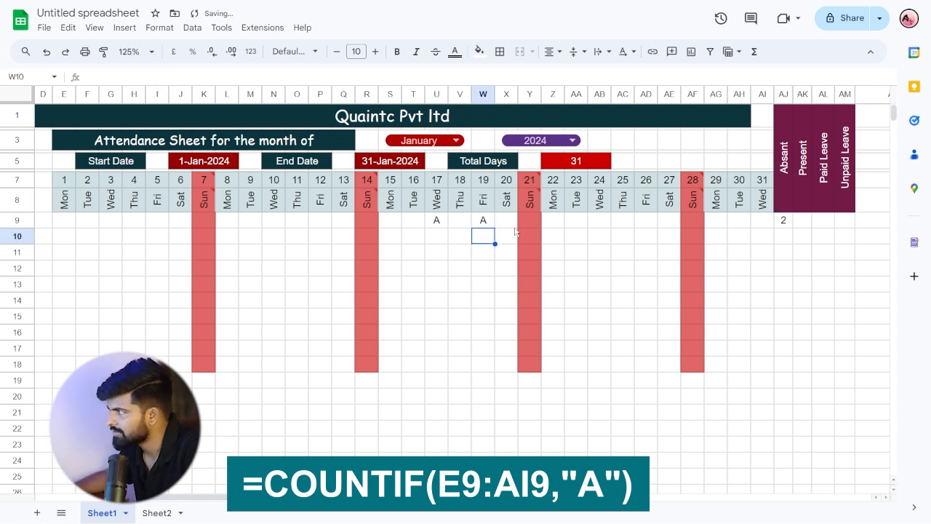
left_click(800, 228)
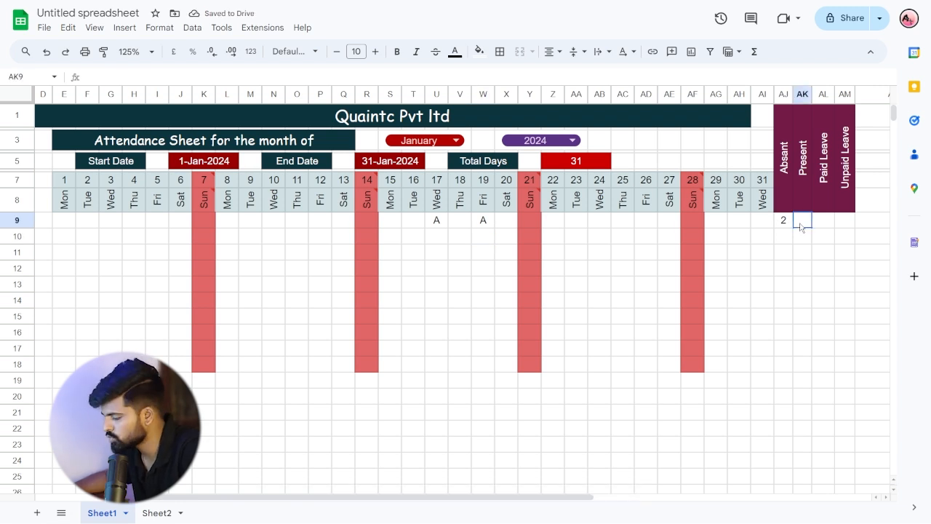
type("=CO")
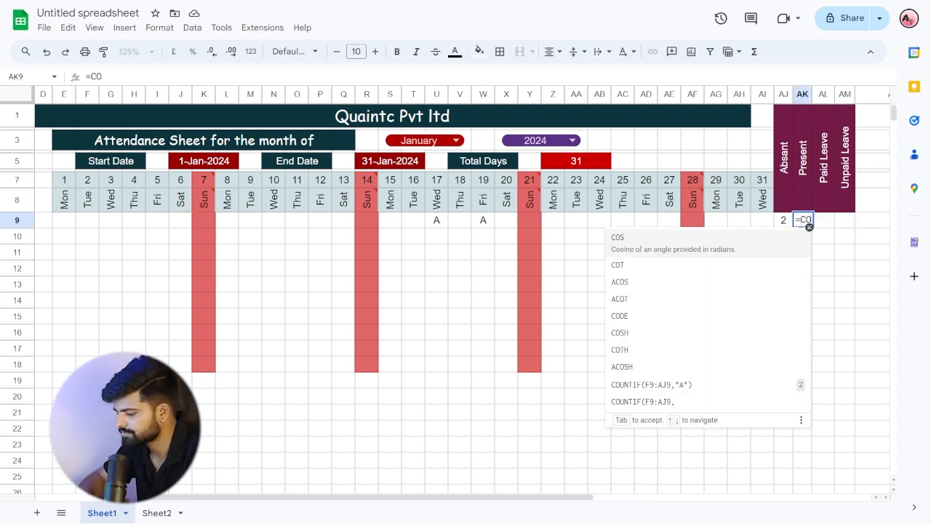
type("UNTIF")
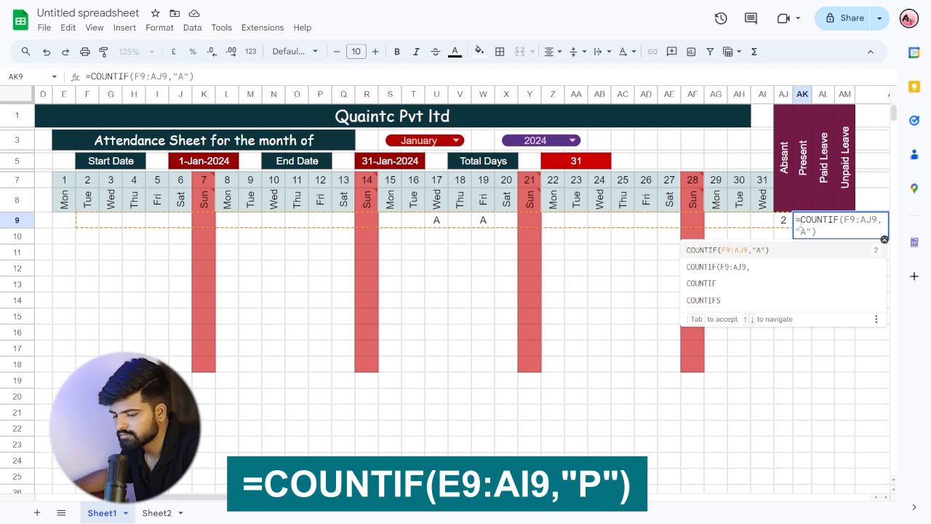
key("Tab")
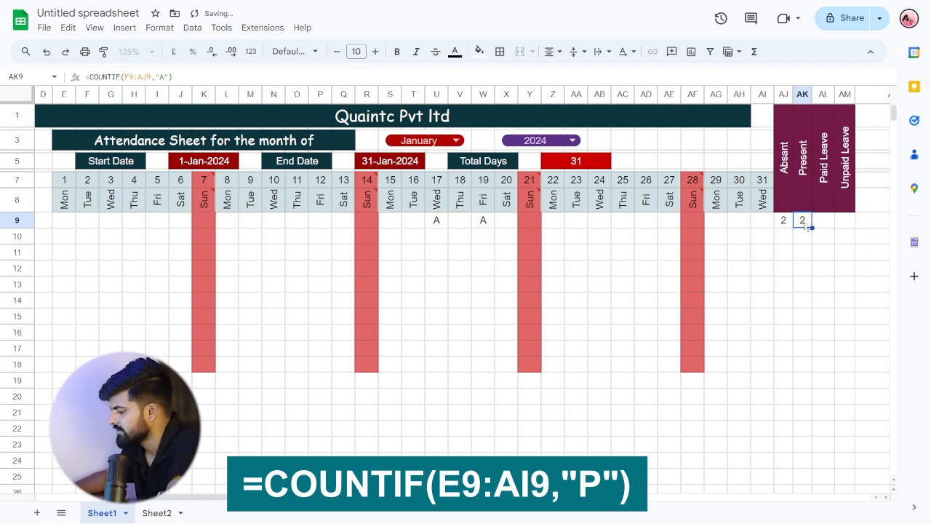
key("Delete")
Count the first employee's present days in the Present cell AK9 with =COUNTIF(E9:AI9,"P")
type("=")
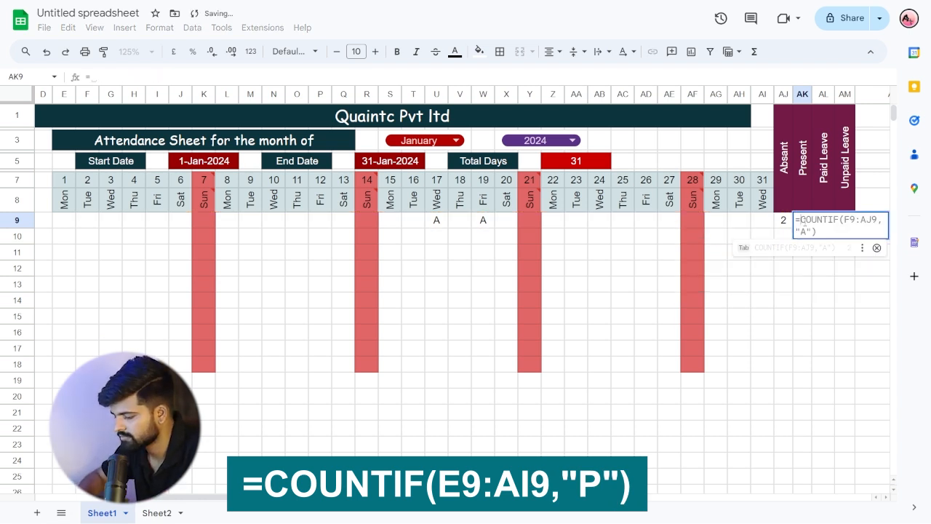
type("COUNT")
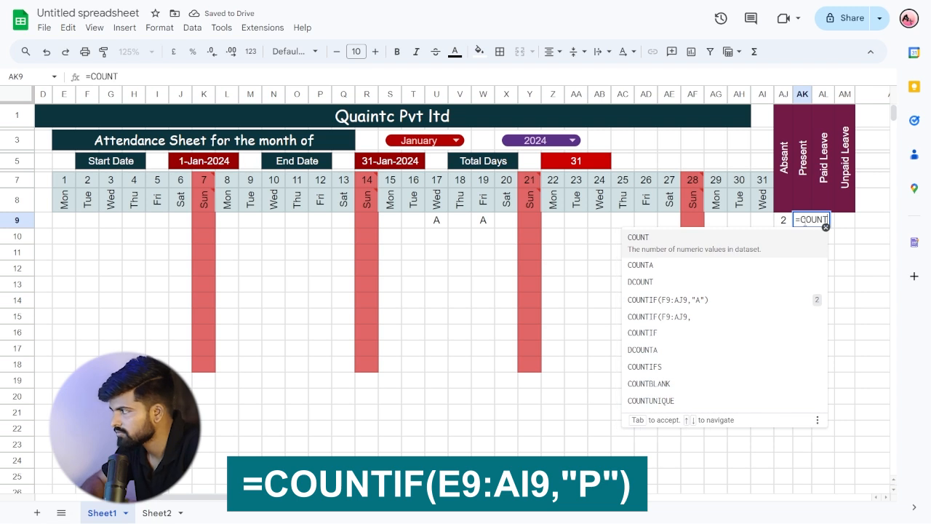
type("IF(")
left_click_drag(67, 218, 761, 223)
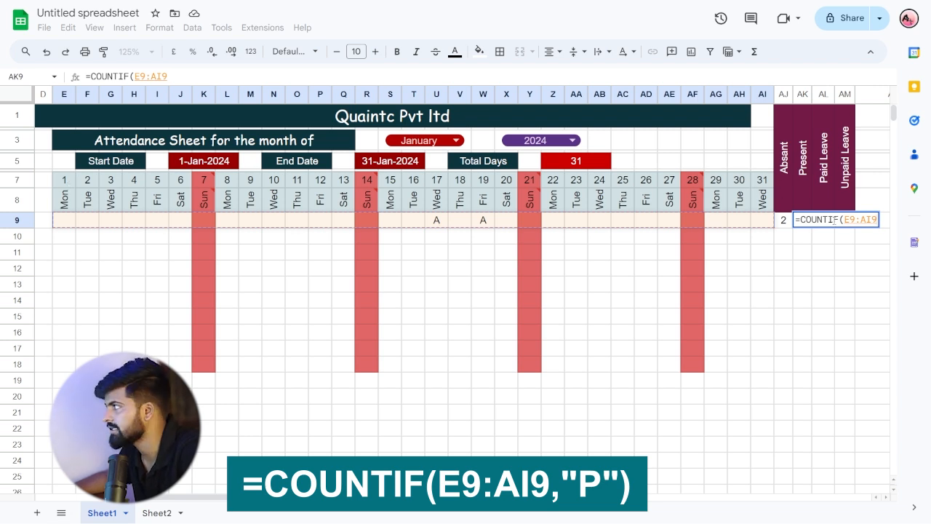
type(",")
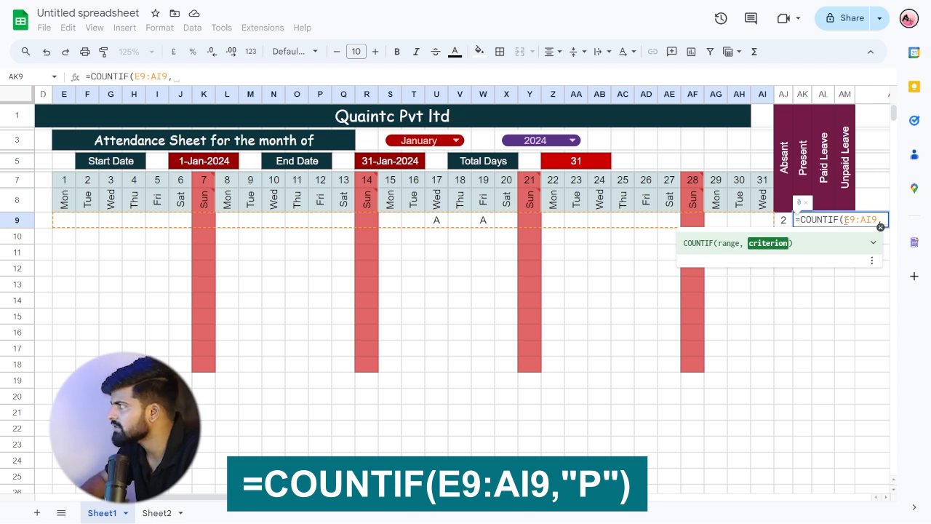
type("\"P")
key("Return")
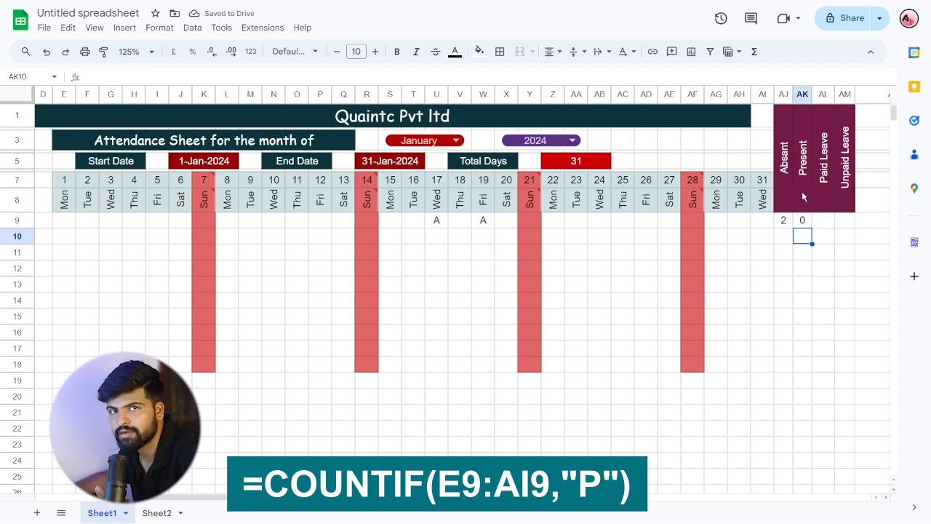
Count the first employee's paid leave in cell AL9 with =COUNTIF(E9:AI9,"PL")
left_click(825, 222)
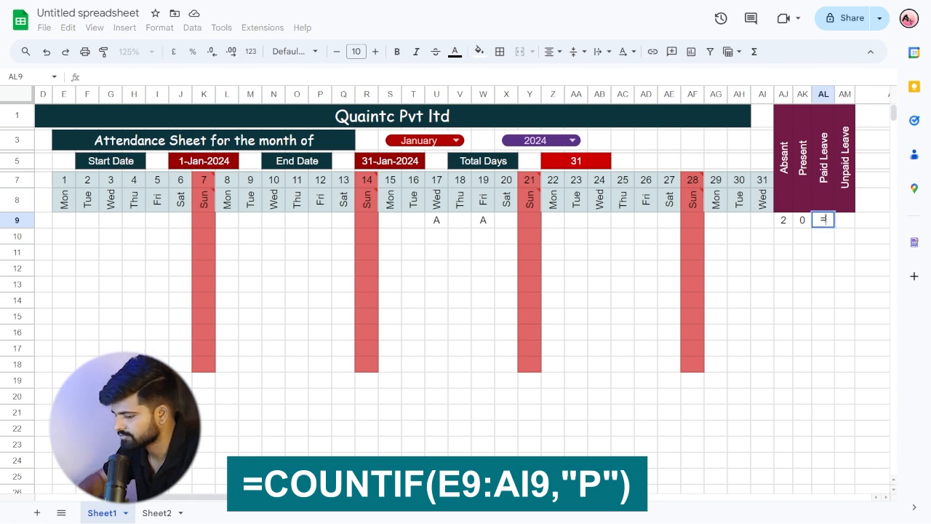
type("=COUNTI")
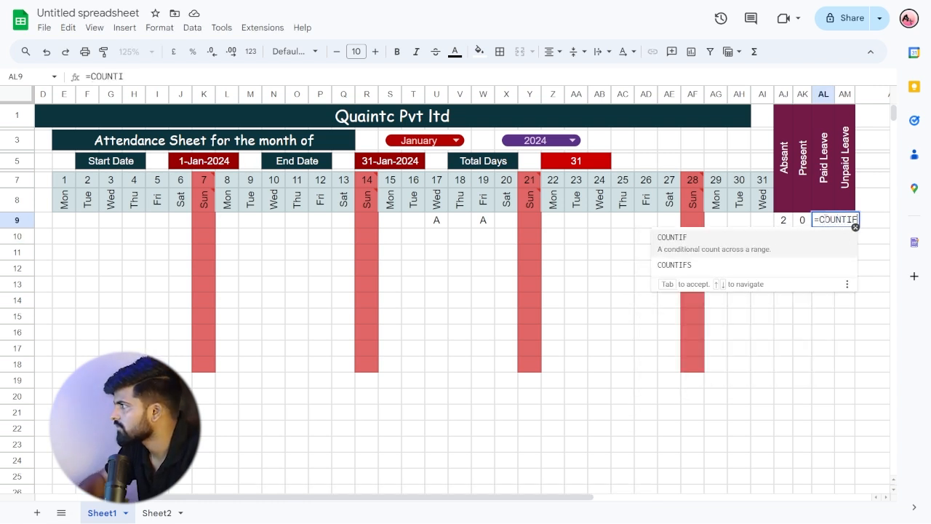
type("F(")
left_click_drag(64, 221, 772, 226)
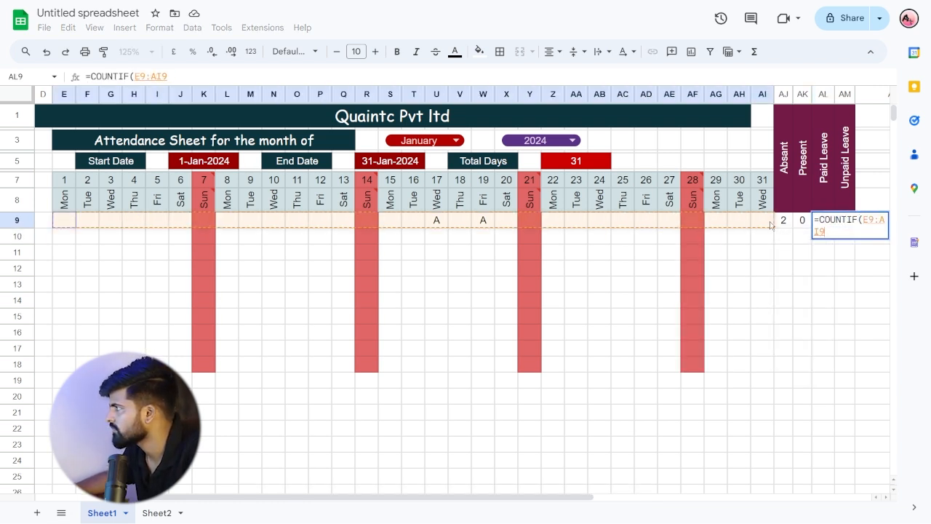
type(",\"PL")
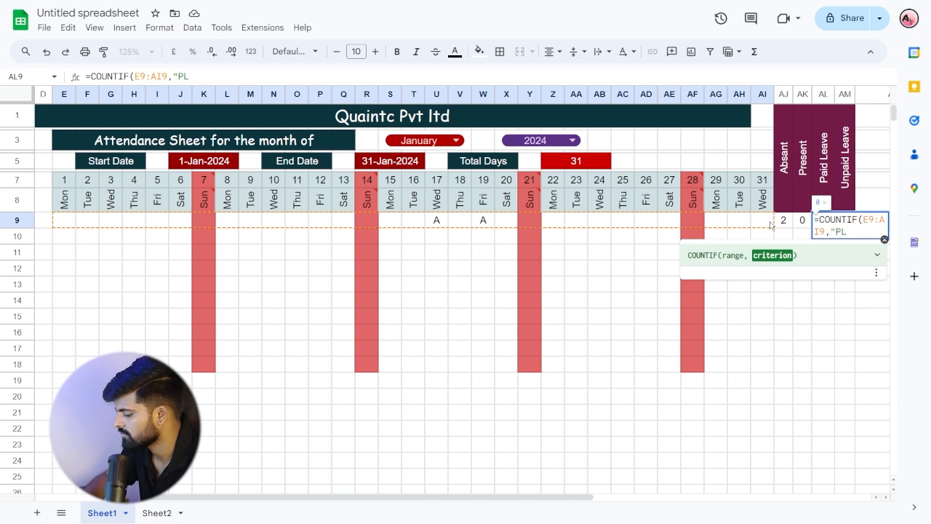
type("\")")
key("Return")
Count the first employee's unpaid leave in cell AM9 with =COUNTIF(E9:AI9,"UL")
left_click(846, 221)
type("=C")
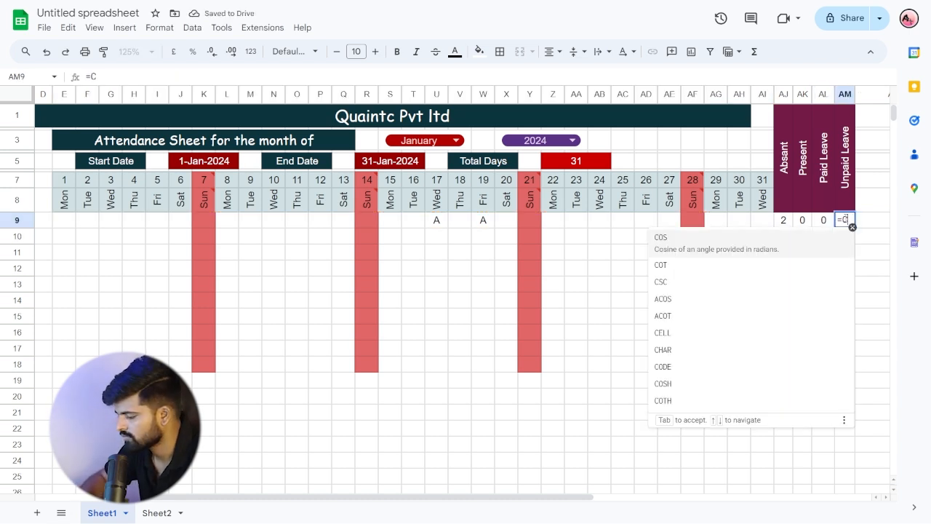
type("OUNTIF(")
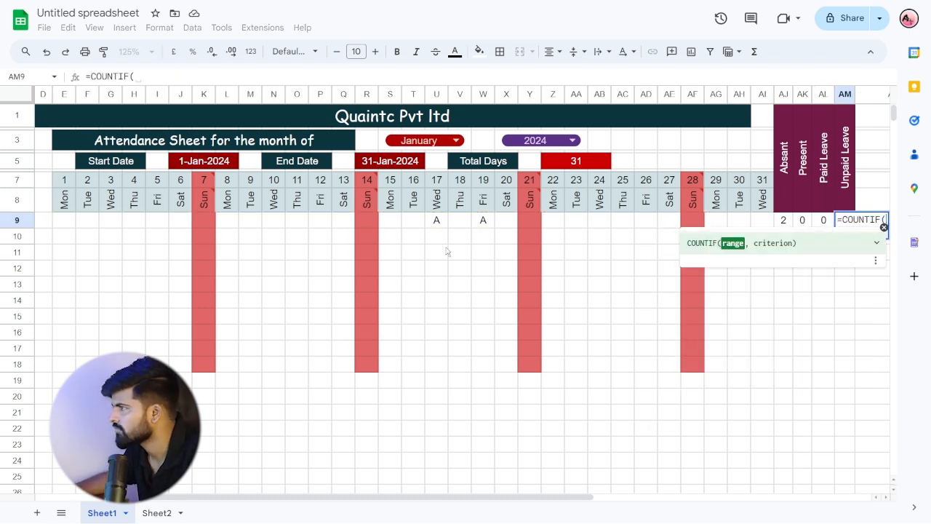
left_click_drag(65, 222, 754, 221)
type(",")
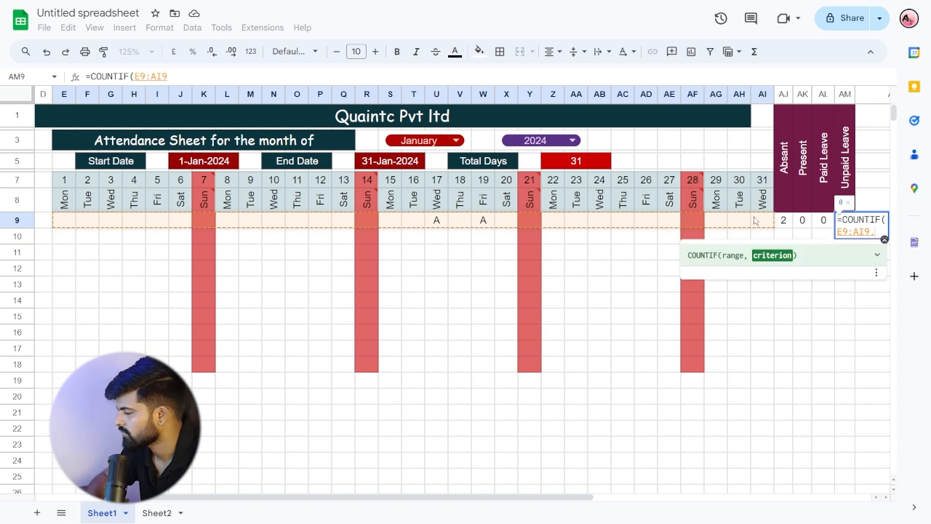
type("\"UL")
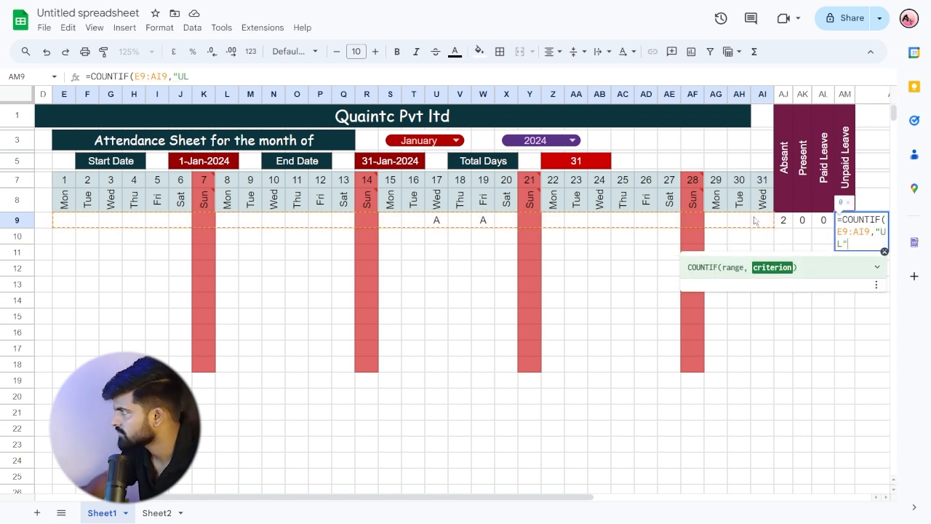
key("Return")
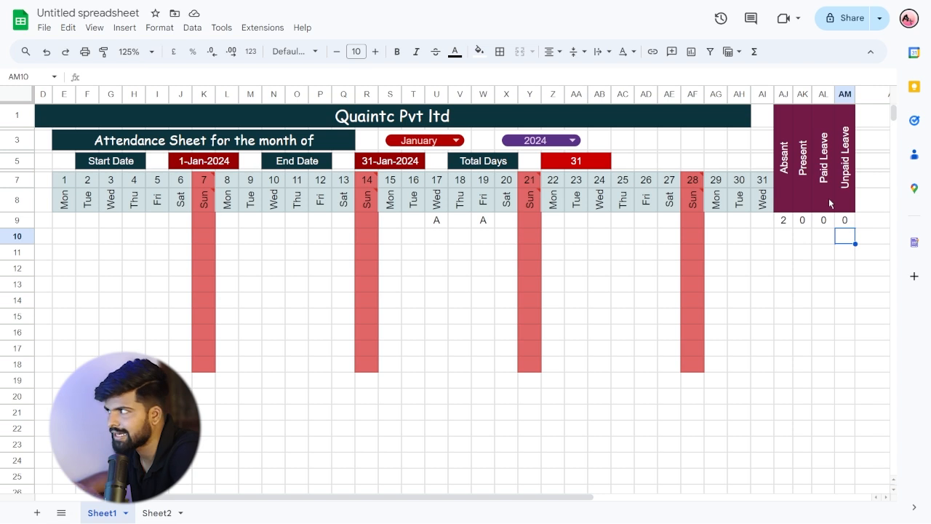
Mark the first employee "PL" on the 11th in O9, "P" on the 15th in S9 and "UL" on the 24th in AB9
left_click(293, 222)
type("PL")
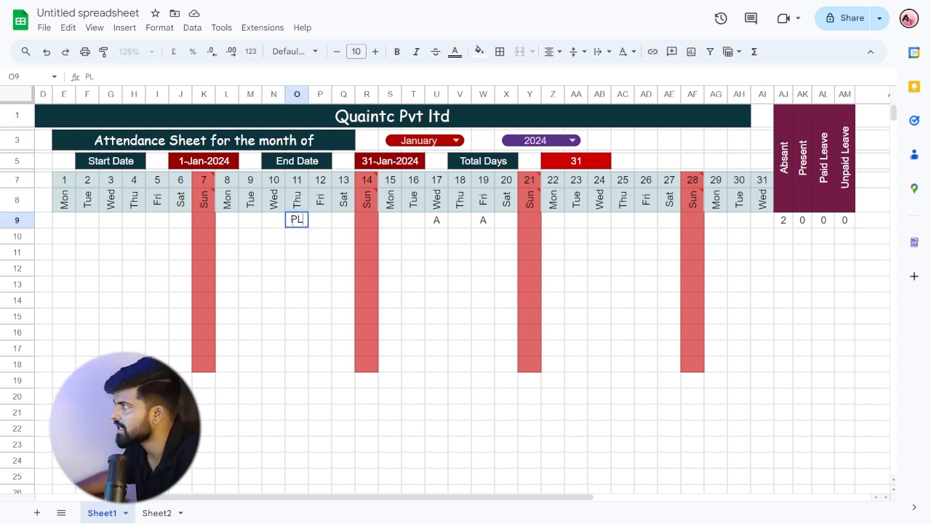
key("Return")
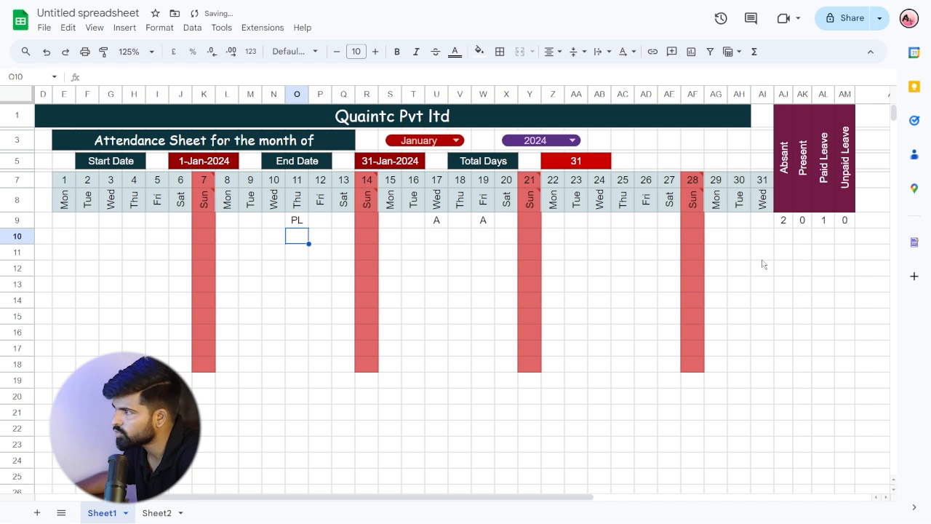
left_click(389, 220)
type("P")
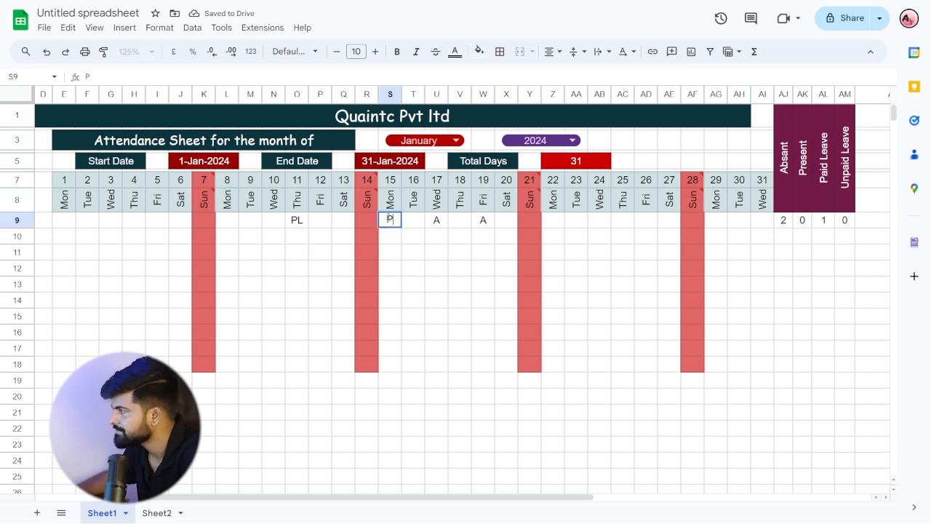
key("Return")
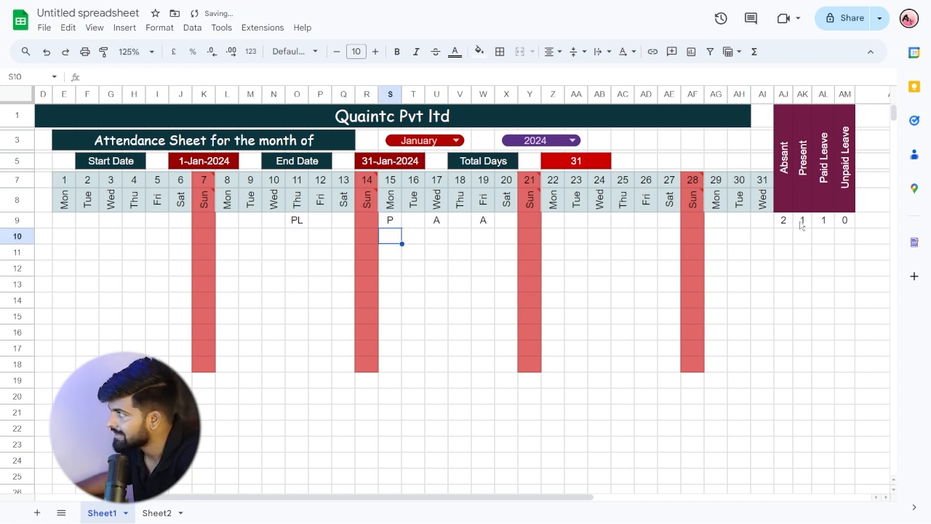
left_click(601, 224)
type("U")
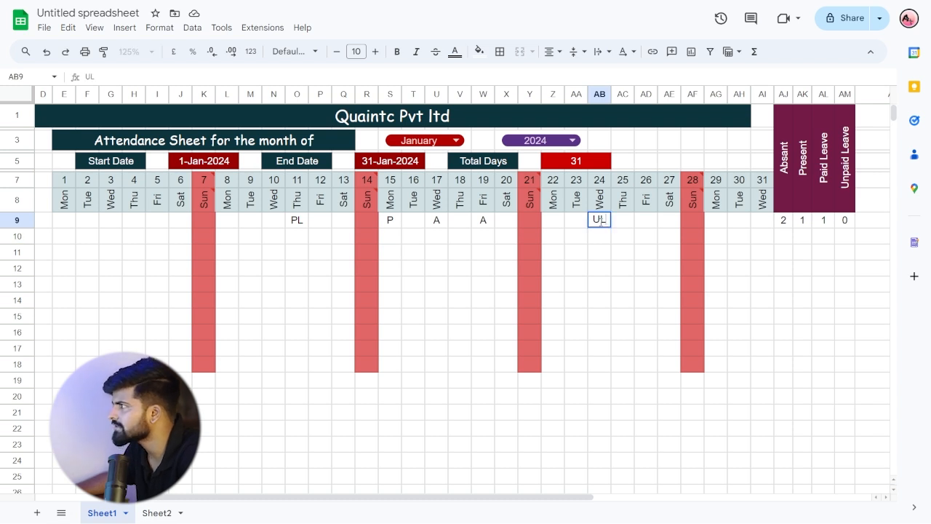
type("L")
key("Return")
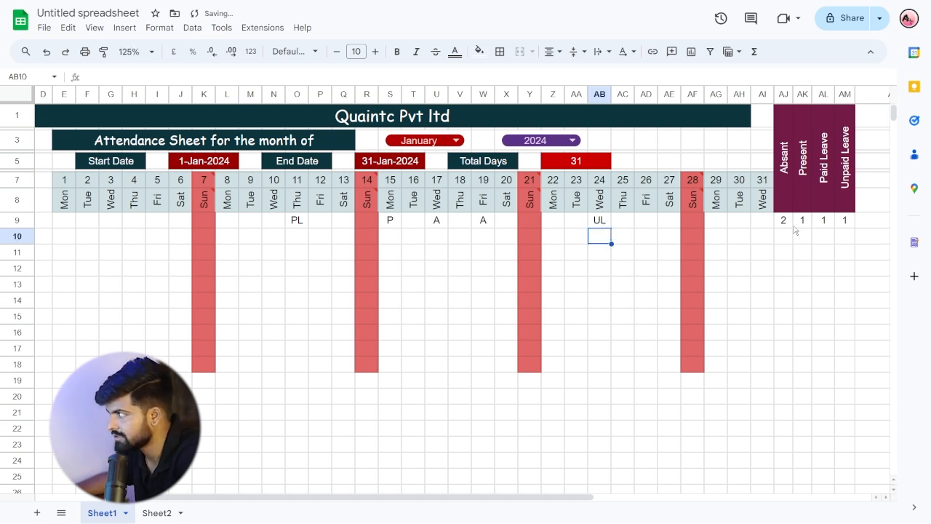
Fill the count formulas from AJ9:AM9 down to row 18 and enter "P" in cells T12, T13, V12 and W12
left_click_drag(783, 221, 838, 368)
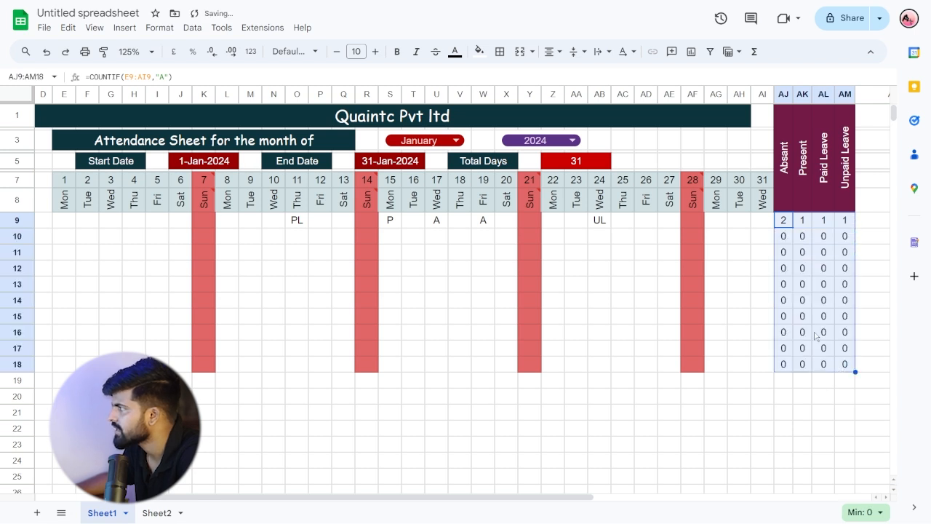
left_click(413, 268)
type("P")
key("Return")
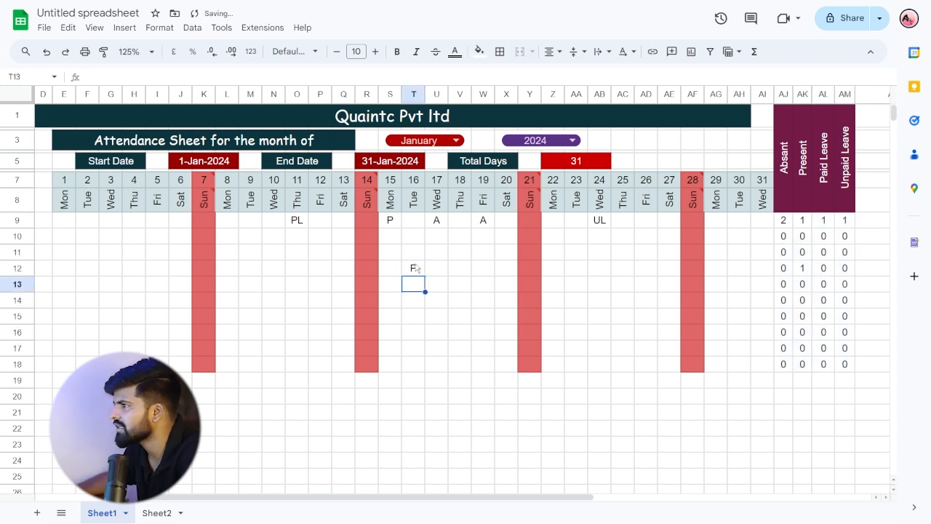
type("P")
key("Return")
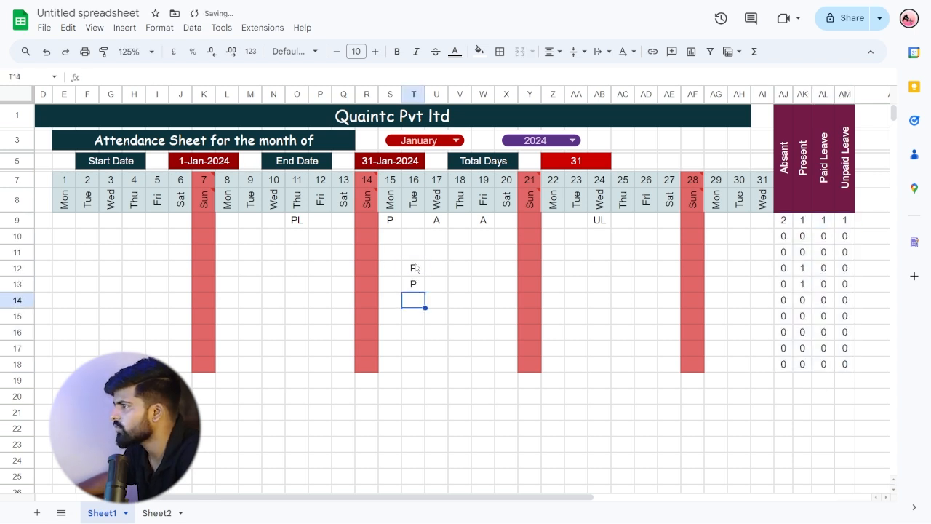
left_click(456, 268)
type("P")
left_click(485, 269)
type("P")
left_click(573, 273)
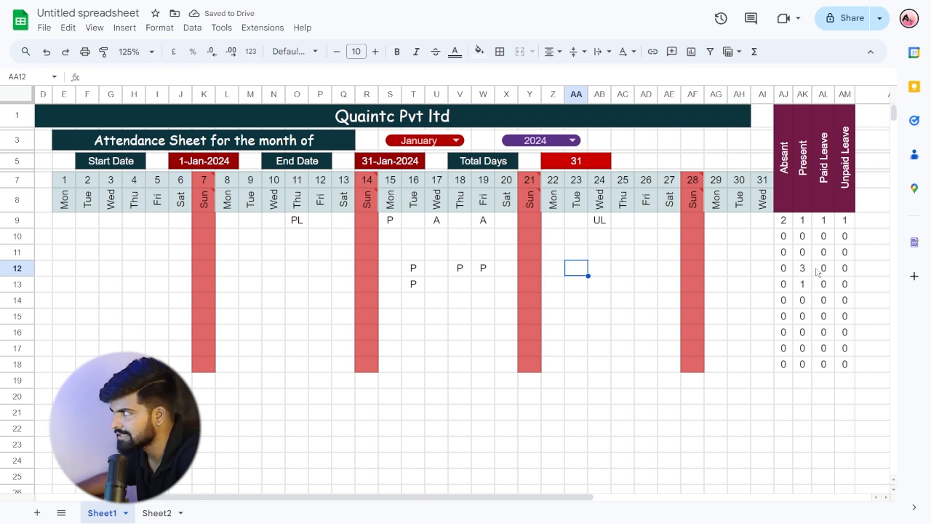
Give the attendance count cells AJ9:AM18 a light yellow fill
mouse_move(216, 216)
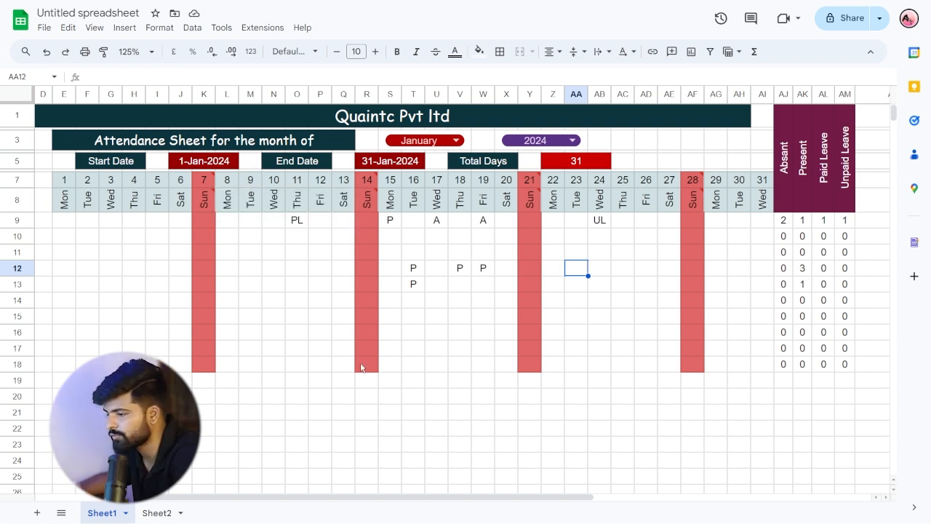
left_click_drag(348, 500, 235, 505)
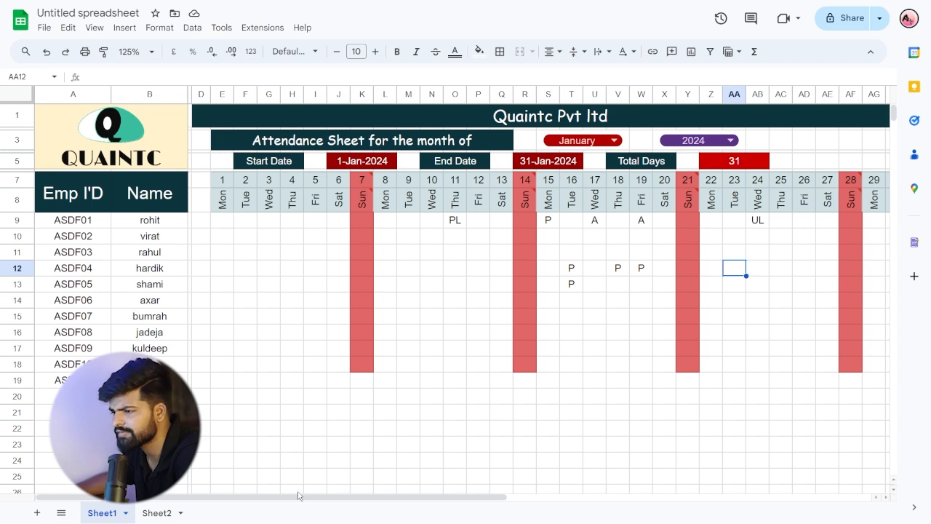
left_click_drag(298, 499, 445, 499)
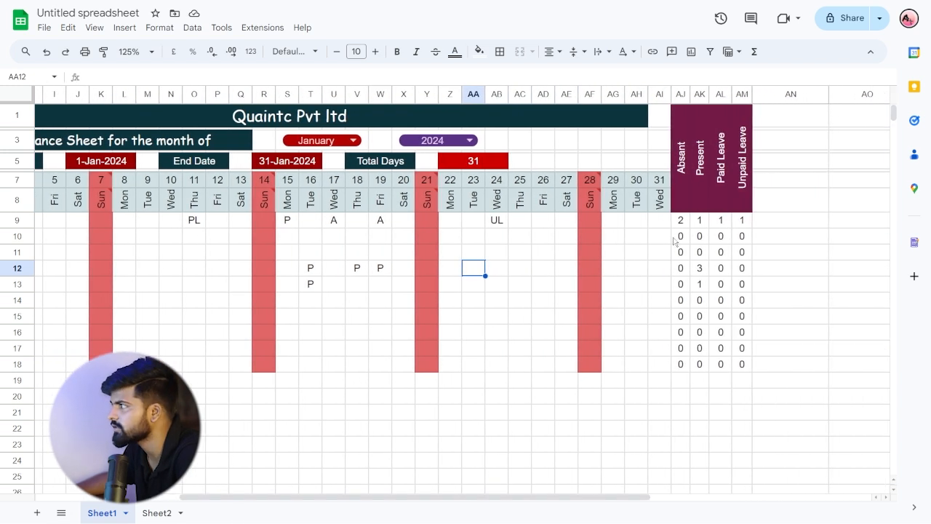
left_click_drag(681, 222, 742, 364)
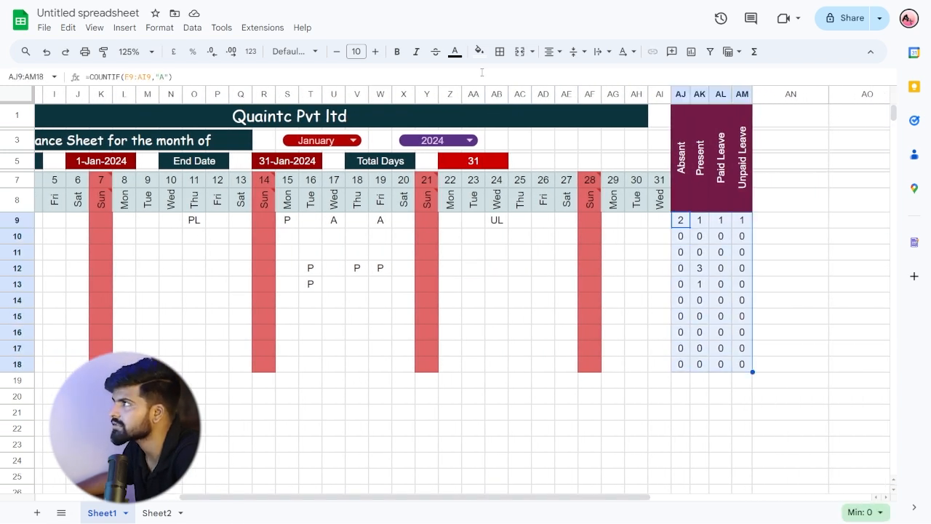
left_click(478, 51)
left_click(528, 125)
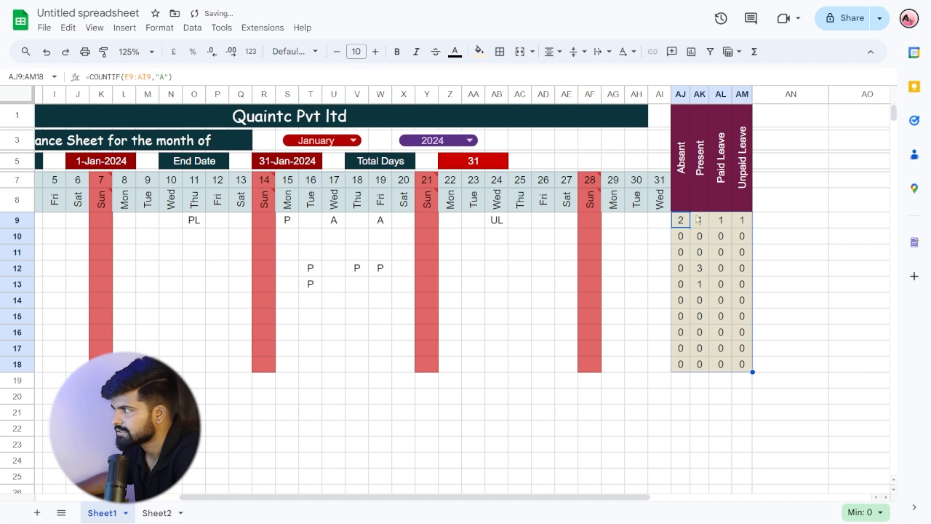
left_click(573, 286)
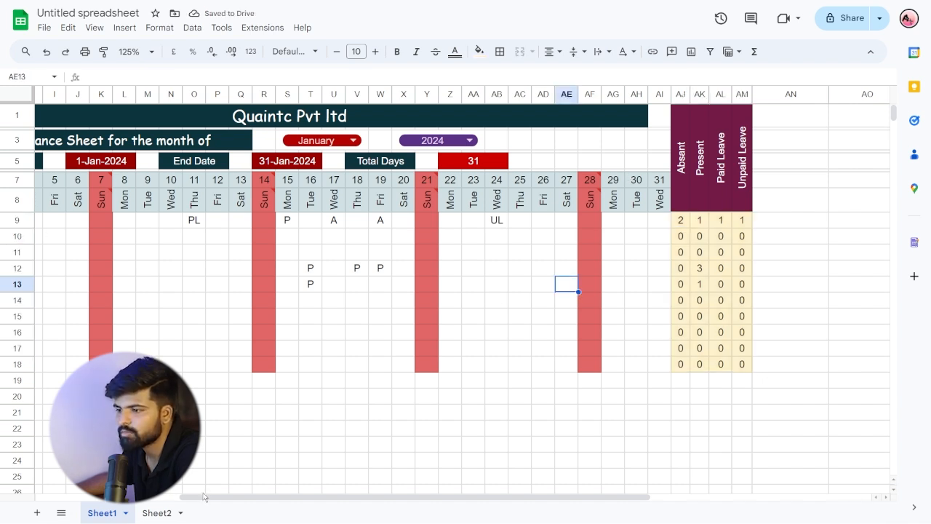
left_click_drag(203, 494, 170, 494)
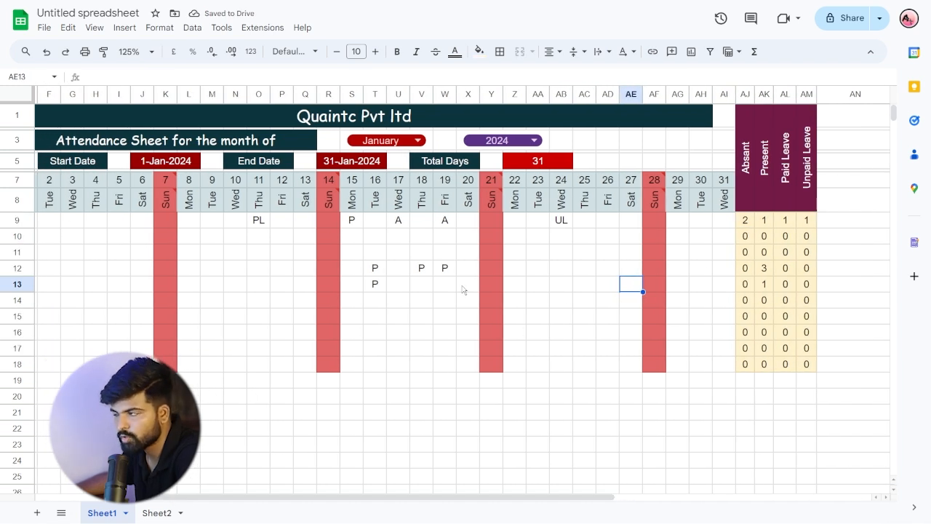
Fill cells AB3:AI3 beside the year dropdown with the same dark teal as the title bars
left_click_drag(561, 139, 718, 144)
left_click(479, 52)
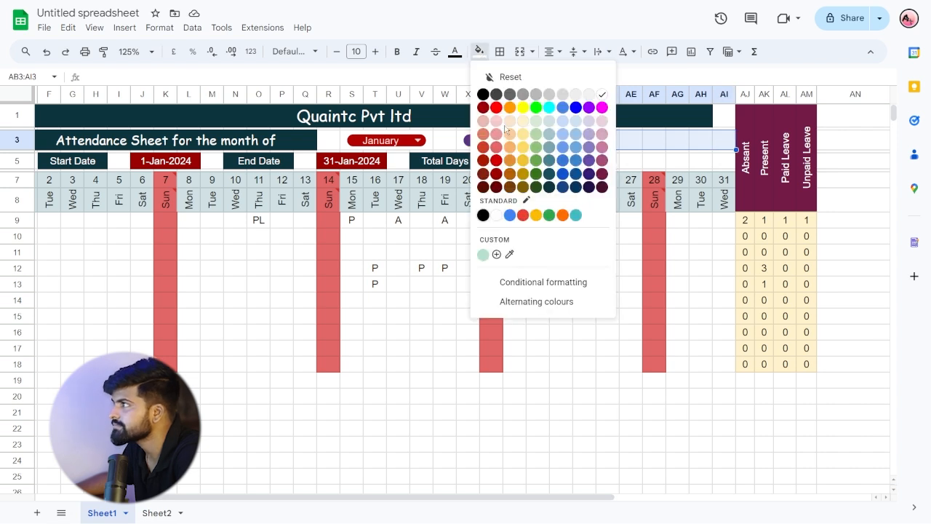
left_click(548, 187)
left_click(607, 163)
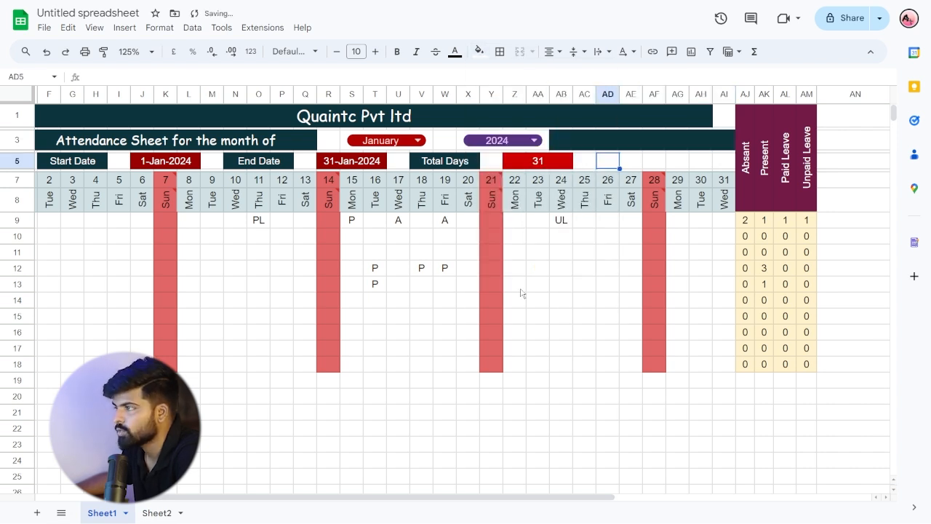
Add a conditional formatting rule to the attendance cells E9:AI18 for text containing "P"
left_click_drag(375, 499, 264, 502)
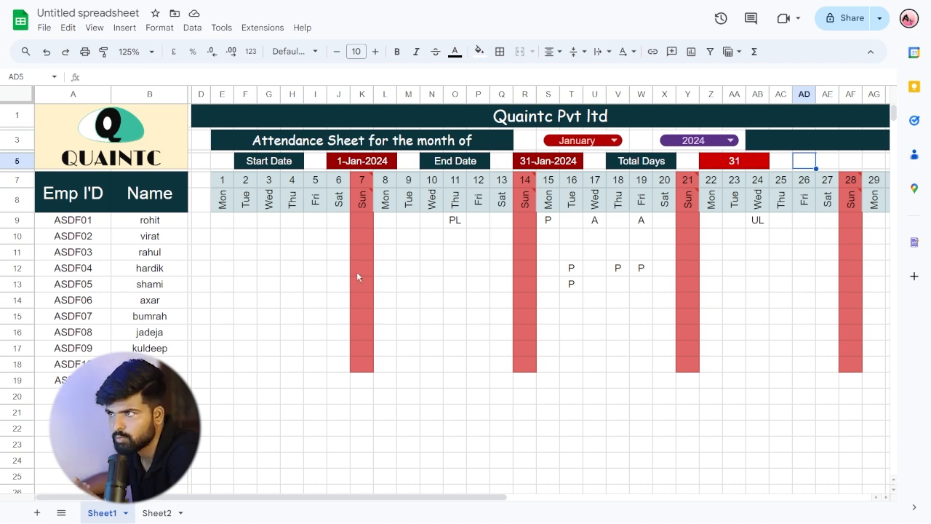
left_click_drag(223, 221, 803, 368)
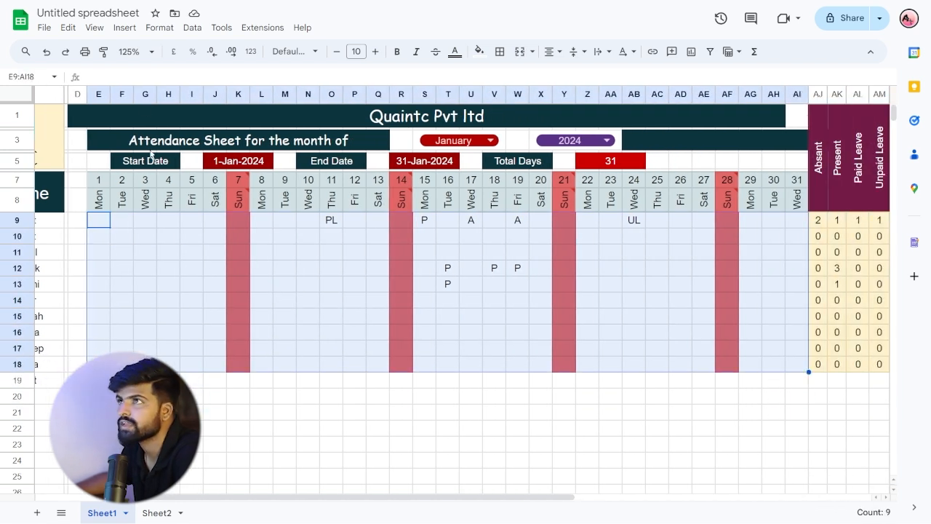
left_click(157, 28)
left_click(198, 252)
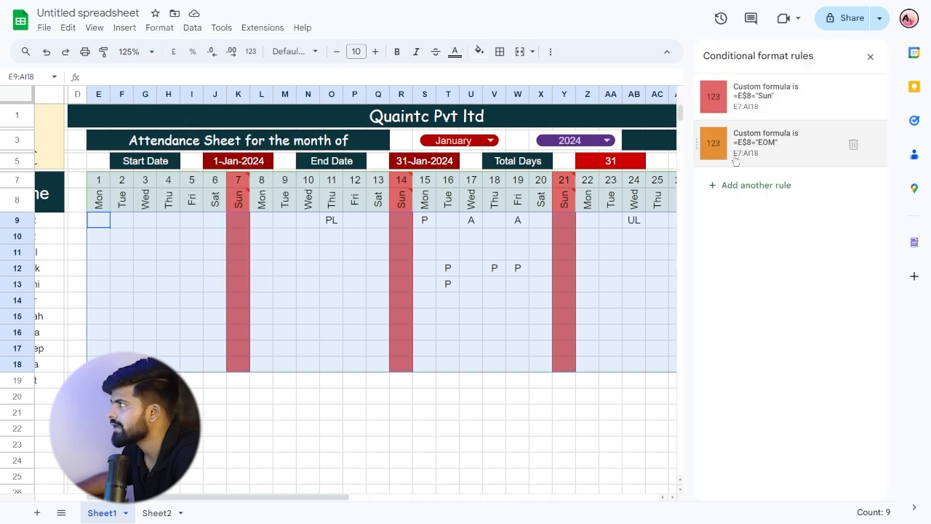
left_click(763, 191)
left_click(738, 218)
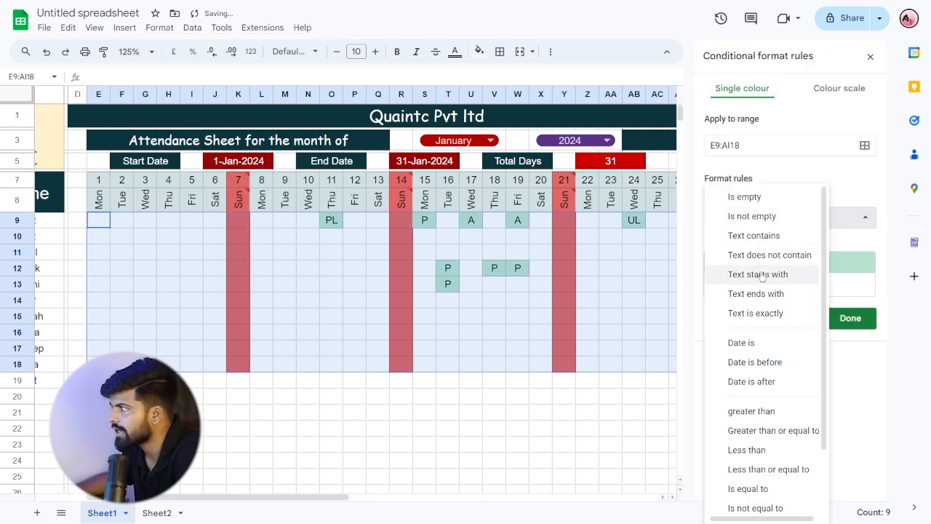
left_click(757, 235)
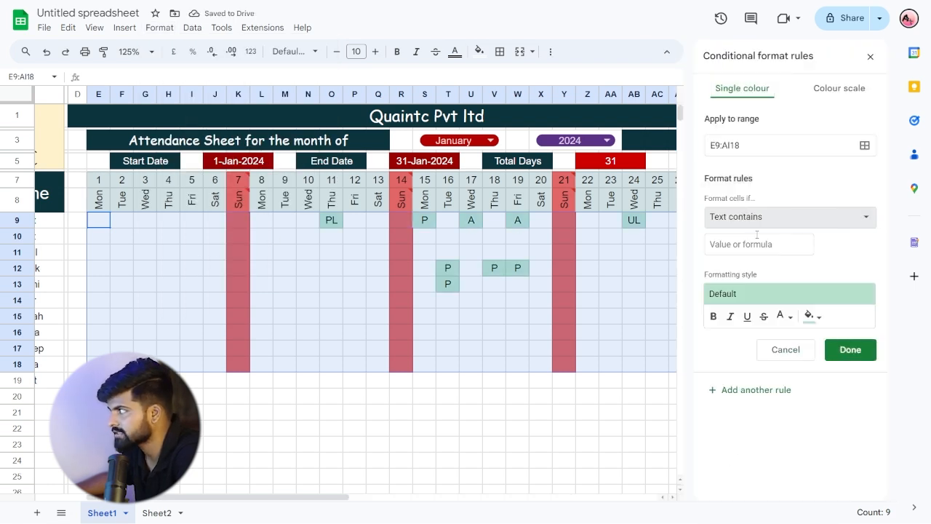
left_click(738, 246)
type("P")
Format the "P" rule with no fill and bold dark teal text, and save it
left_click(822, 315)
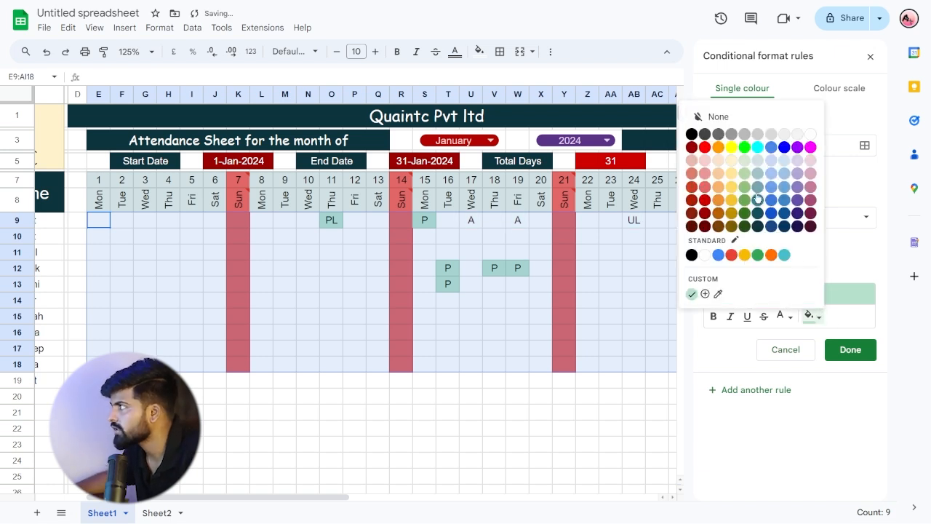
left_click(716, 117)
left_click(790, 318)
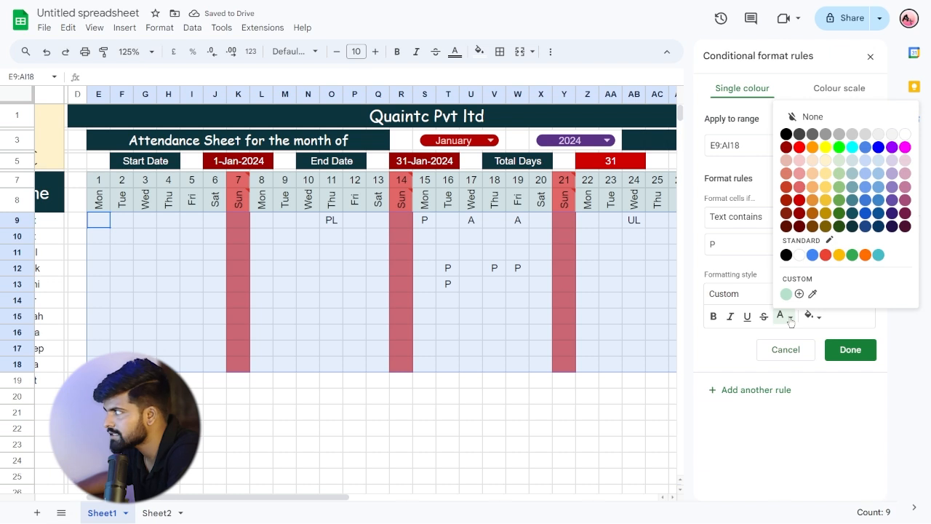
left_click(853, 226)
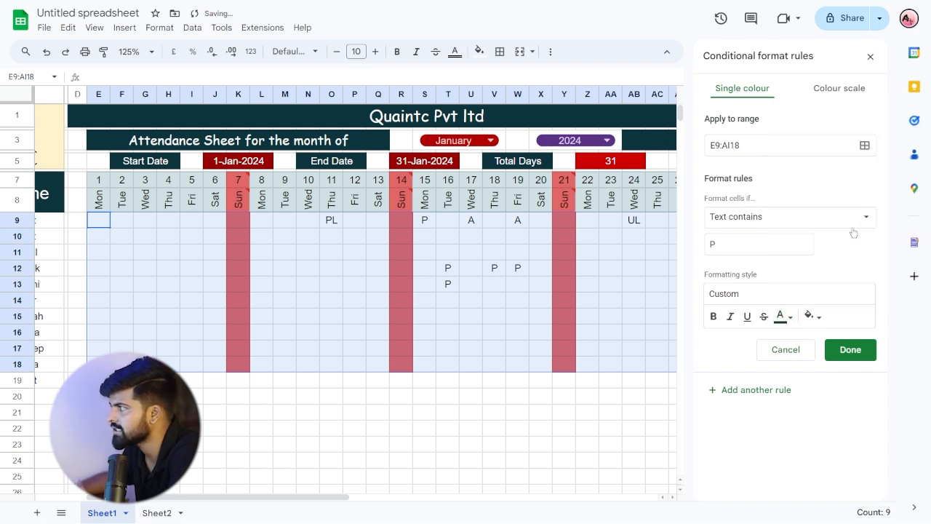
left_click(713, 317)
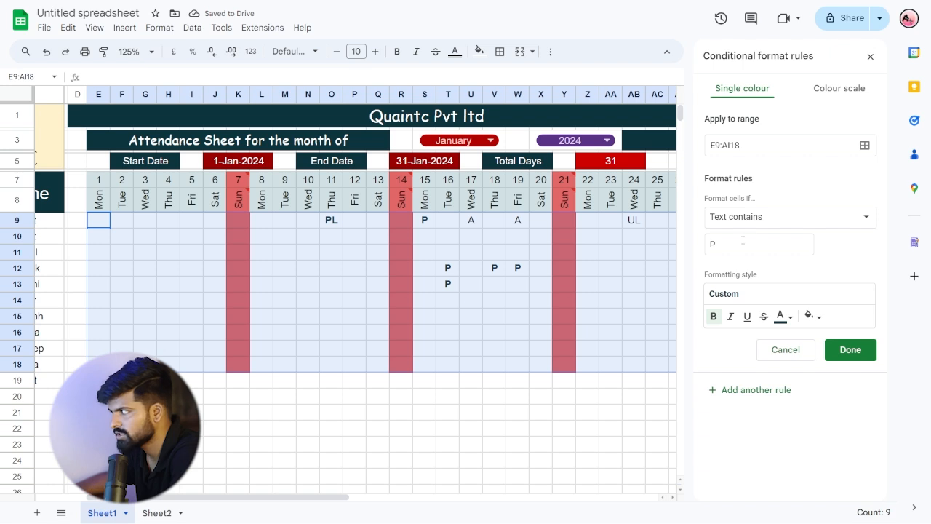
left_click(847, 351)
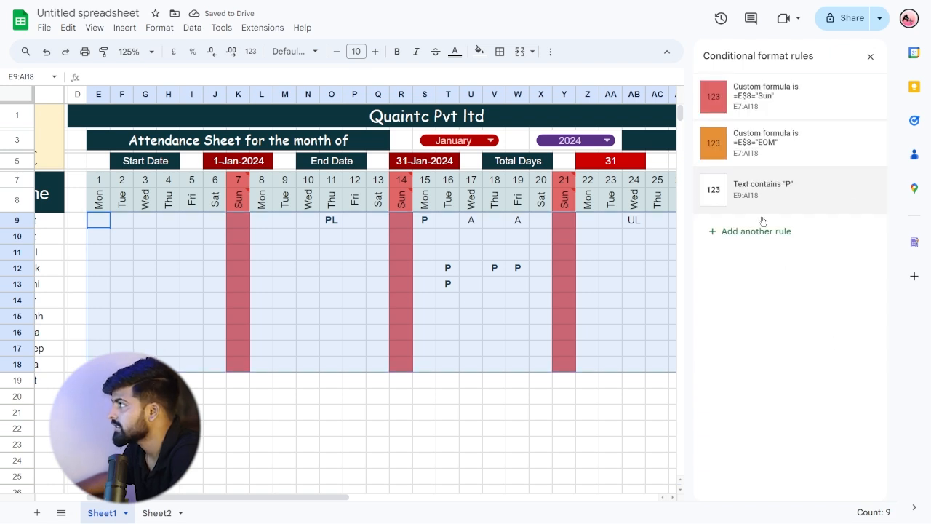
Add another rule to E9:AI18 that shows text containing "A" in bold red
left_click(758, 190)
left_click(726, 395)
left_click(722, 243)
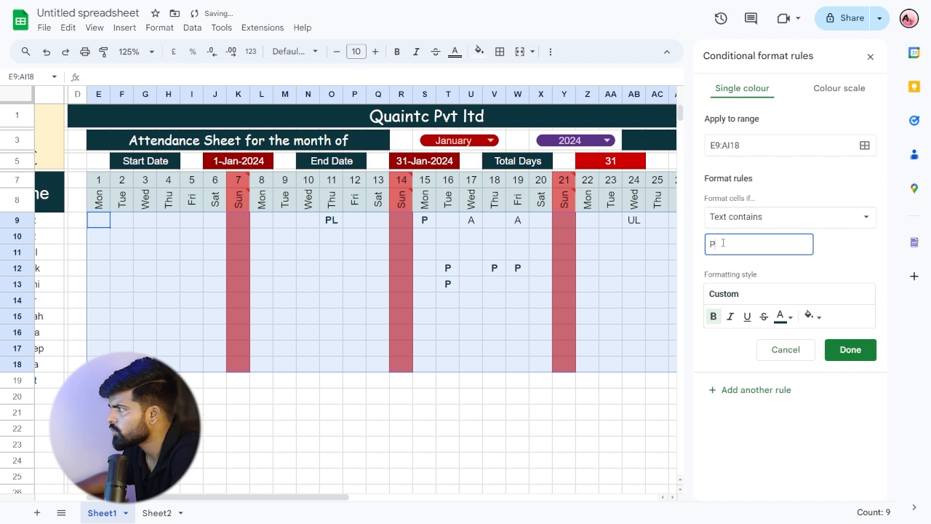
key("BackSpace")
type("A")
left_click(788, 317)
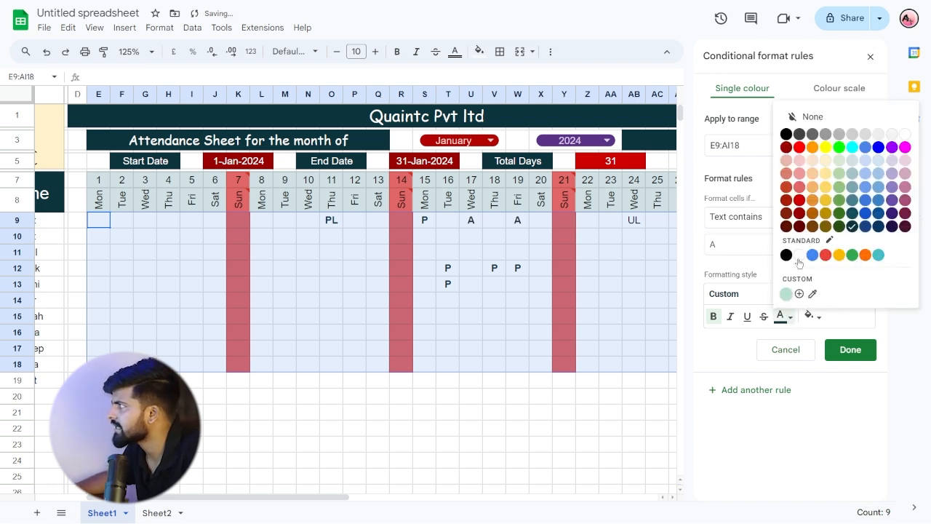
left_click(800, 146)
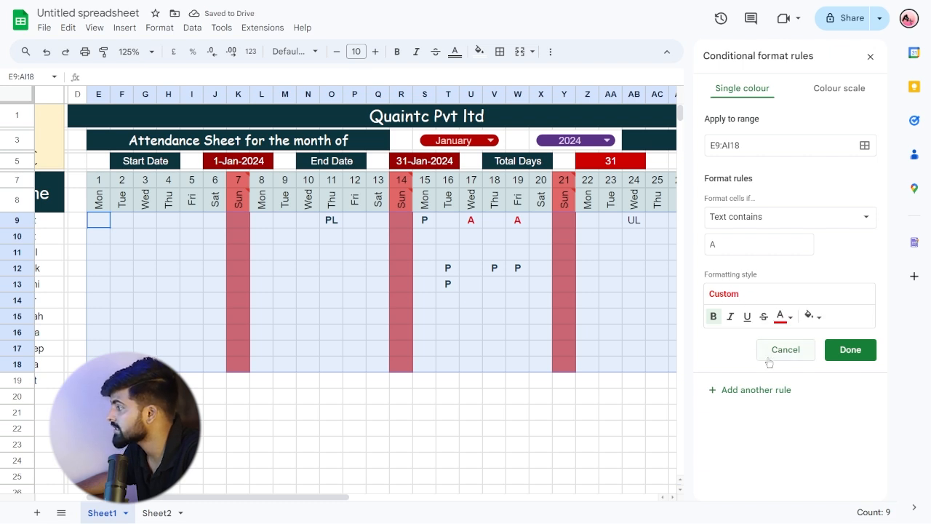
Set up another rule for E9:AI18 that shows text containing "PL" in bold dark magenta
left_click_drag(723, 240, 704, 248)
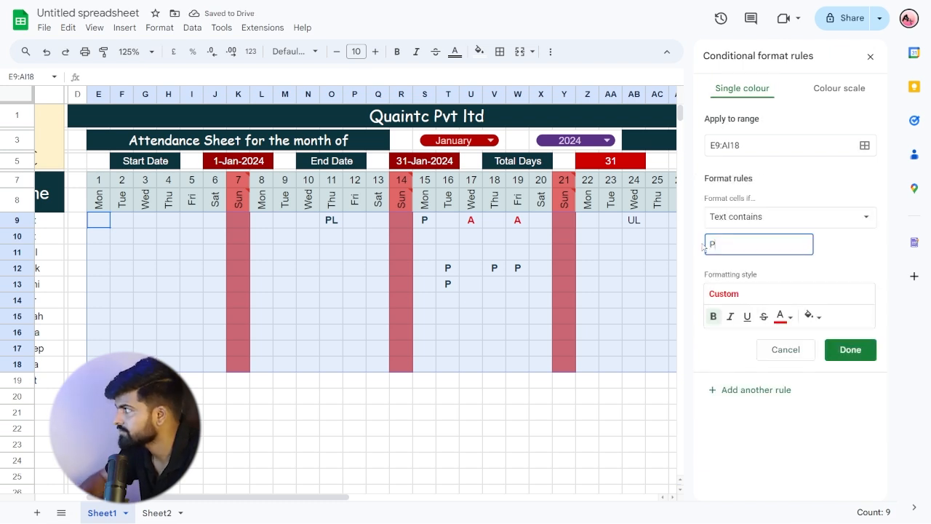
type("PL")
left_click(786, 315)
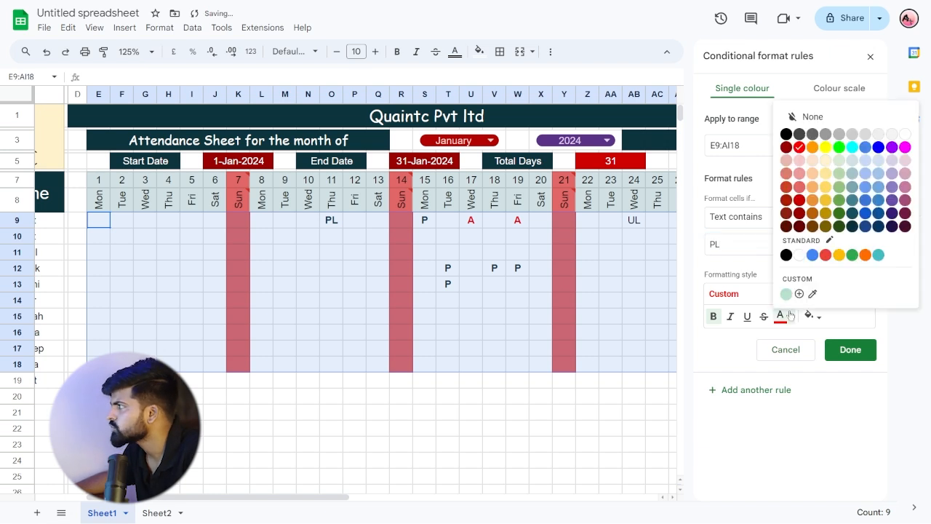
left_click(905, 227)
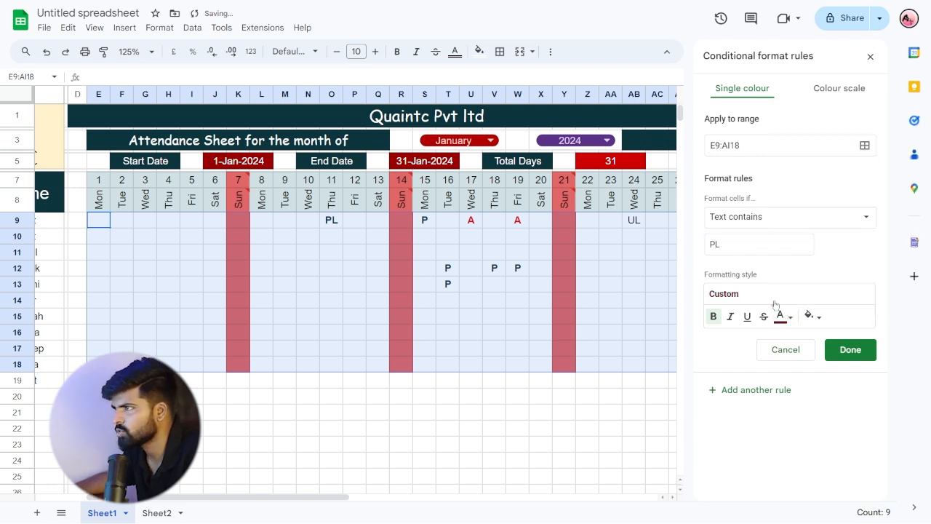
Add another rule to E9:AI18 that shows text containing "UL" in bold dark blue, and save it
left_click(755, 394)
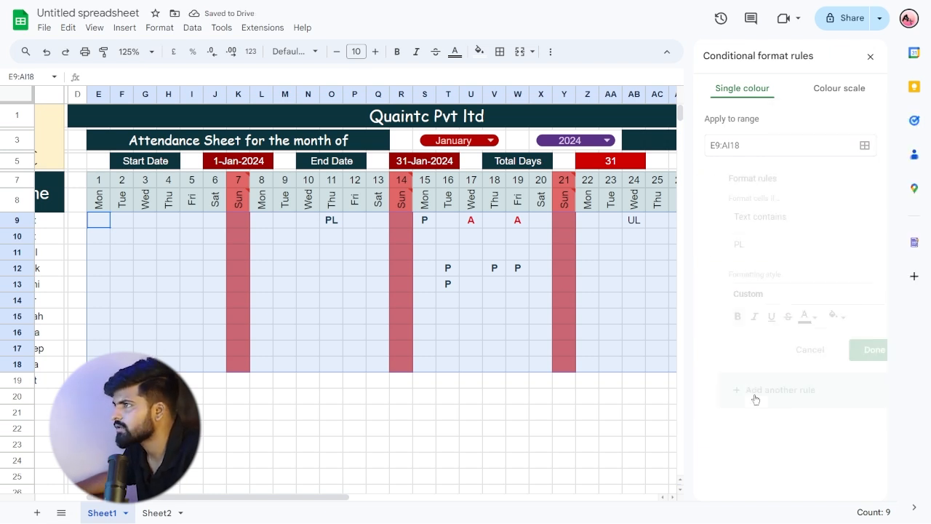
double_click(742, 243)
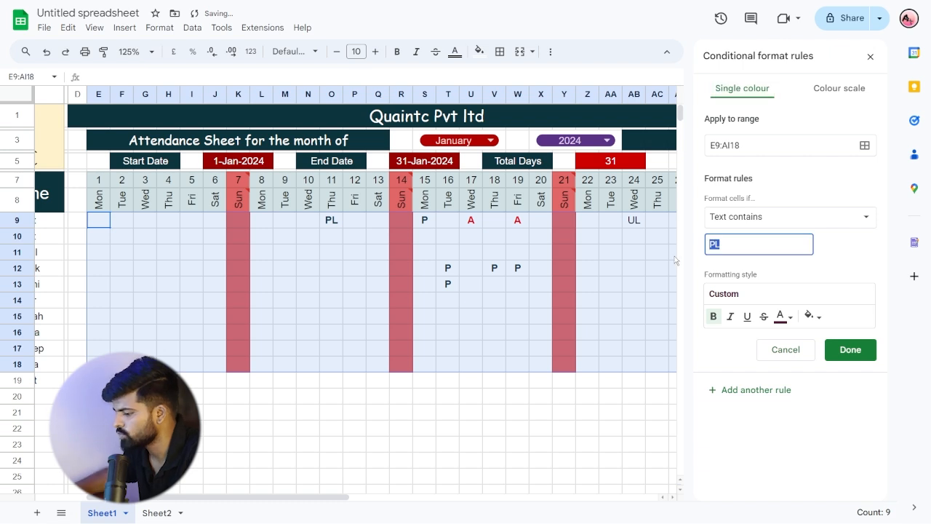
type("U")
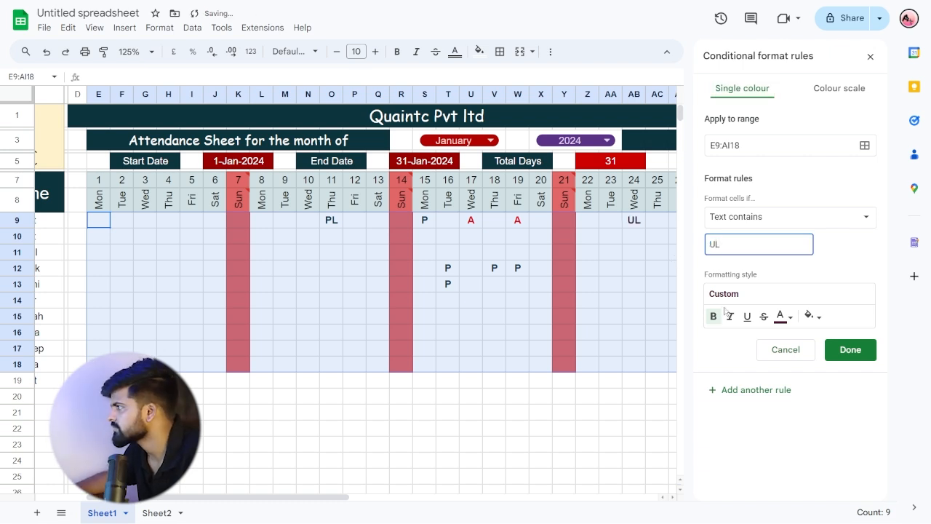
left_click(783, 317)
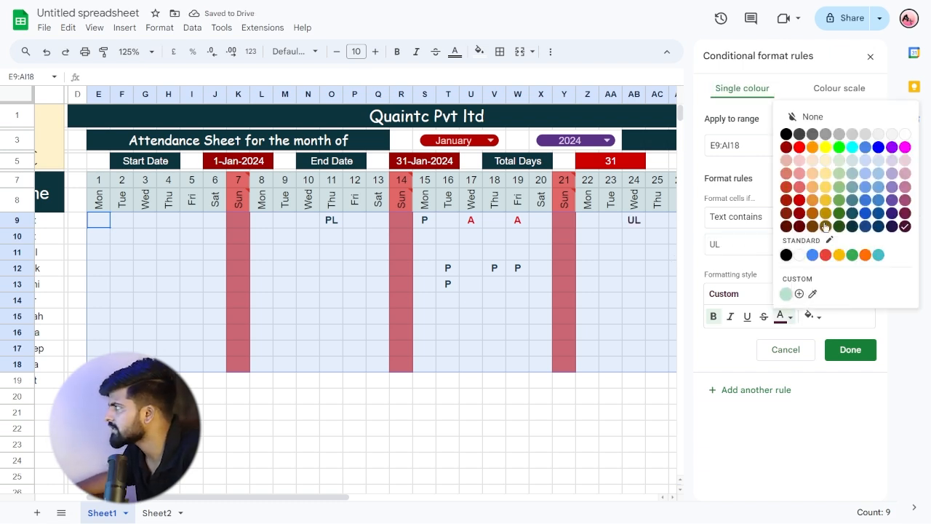
left_click(865, 212)
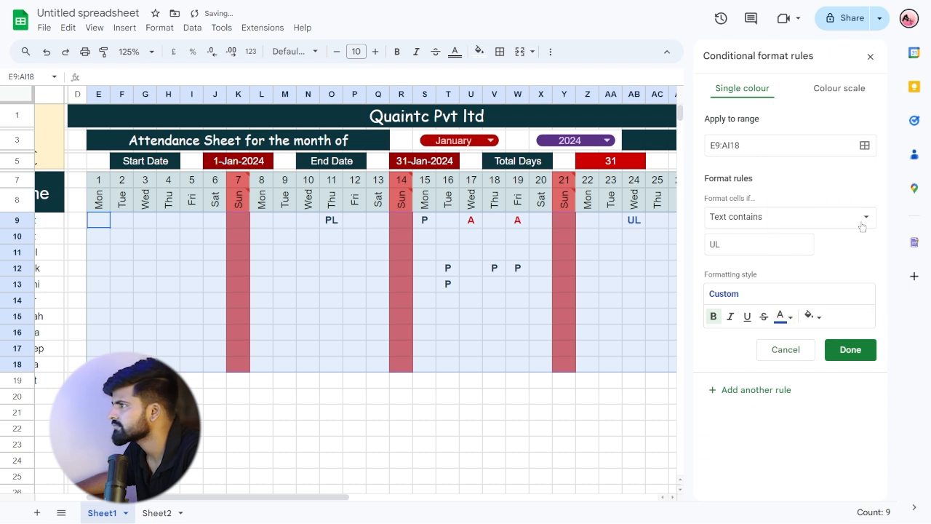
left_click(850, 349)
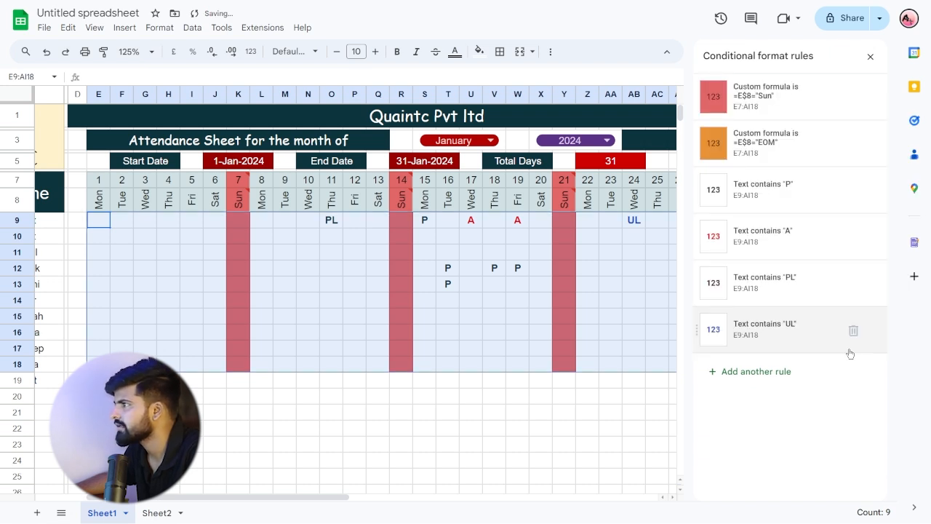
Examine the text colours of the PL, P, A and UL marks in the attendance grid
left_click(357, 317)
left_click(417, 260)
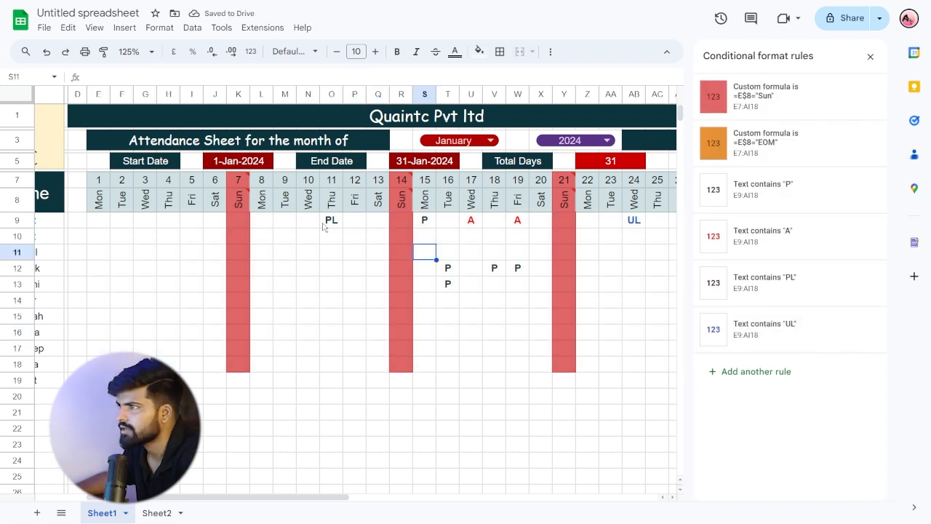
left_click(324, 226)
left_click(448, 267)
left_click_drag(270, 498, 349, 499)
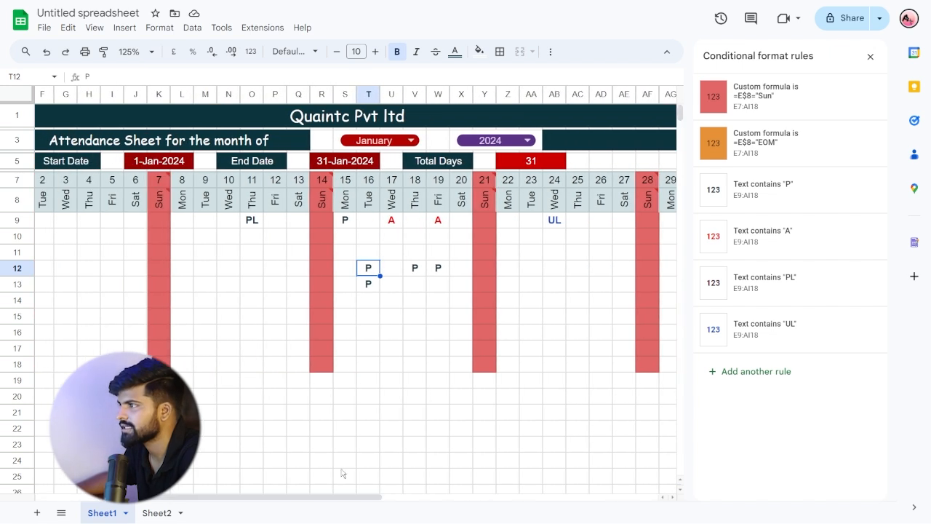
left_click(549, 222)
left_click(409, 218)
left_click(368, 269)
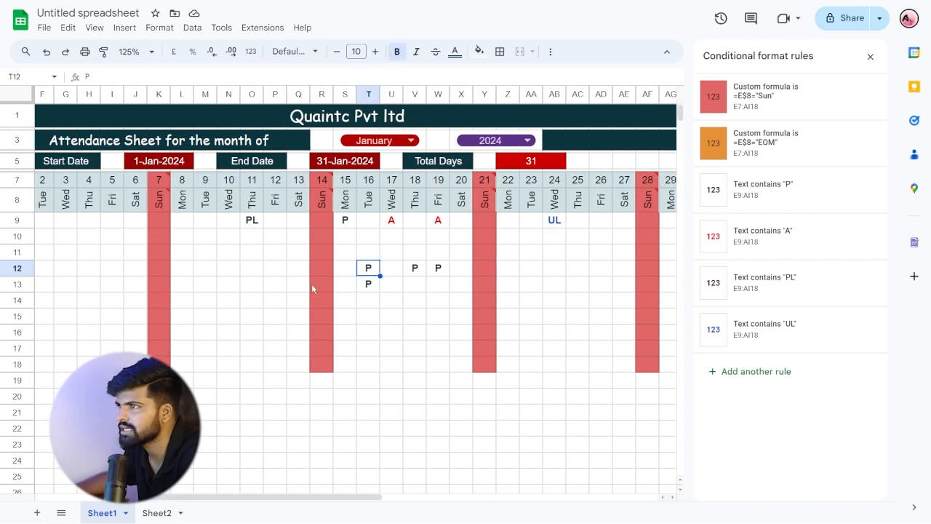
left_click(251, 222)
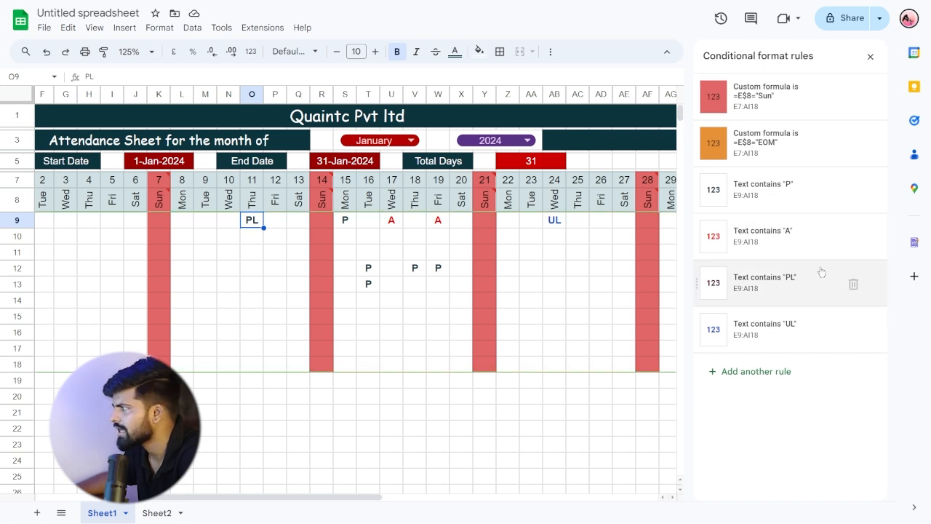
Change the condition of the "PL" formatting rule to "Text is exactly" and save it
left_click(776, 289)
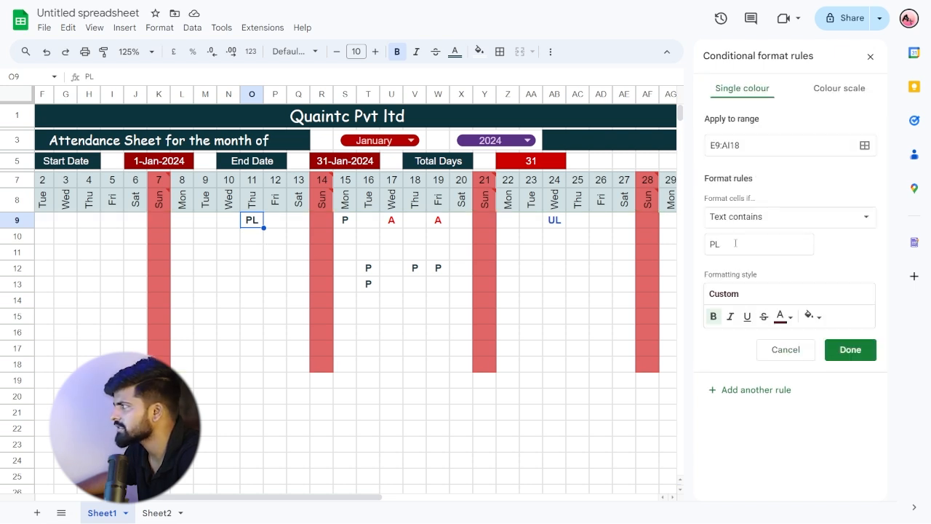
left_click(743, 217)
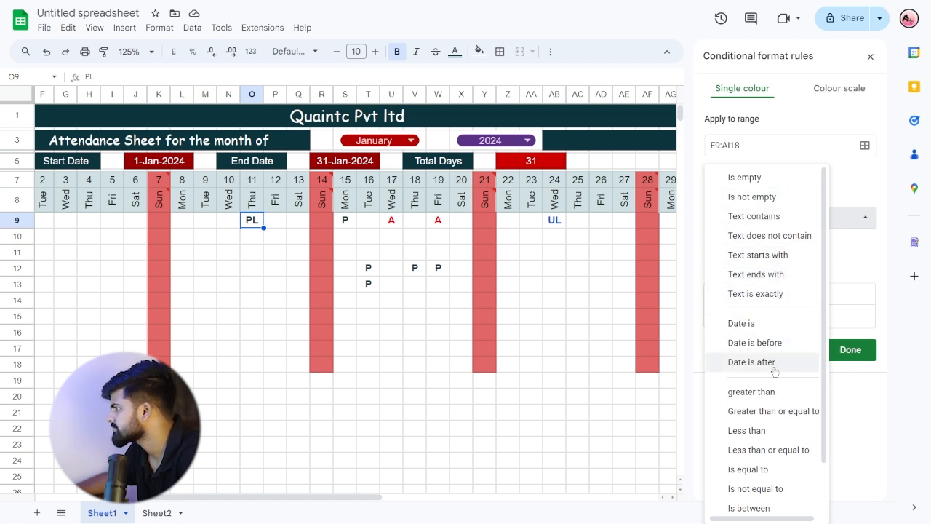
left_click(760, 294)
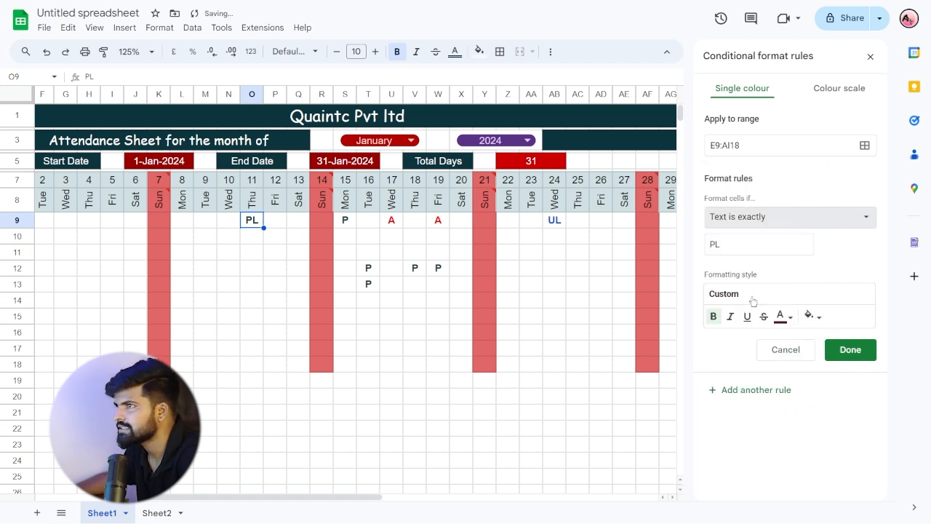
left_click(852, 352)
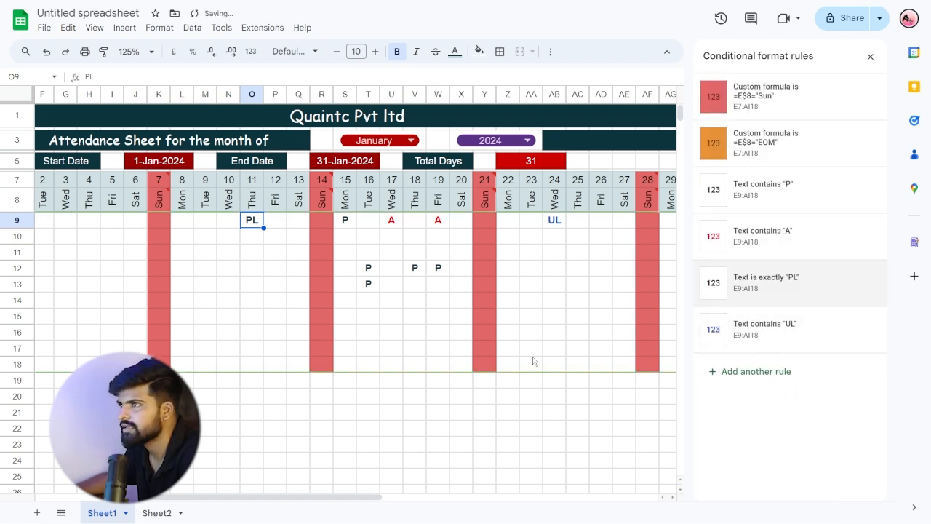
Change the condition of the "P" formatting rule to "Text is exactly" and save it
left_click(494, 350)
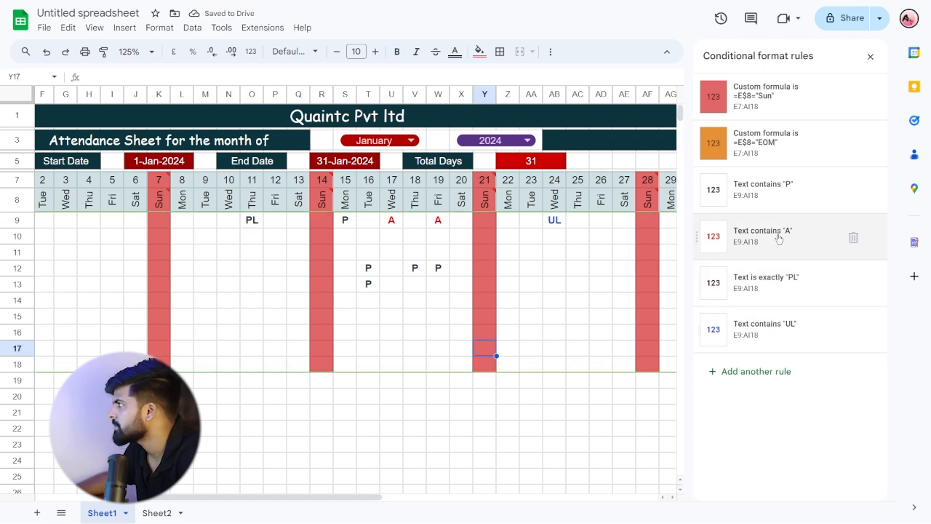
left_click(777, 189)
left_click(771, 217)
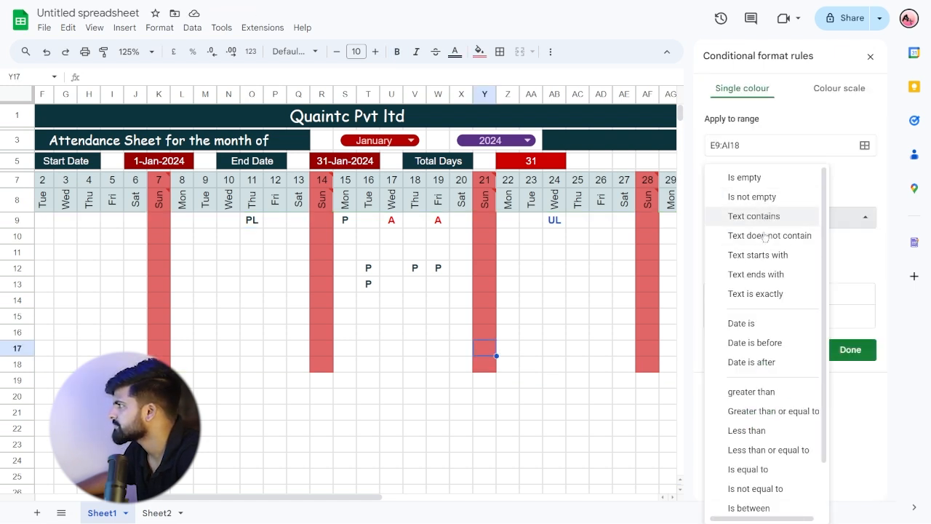
left_click(741, 294)
left_click(846, 349)
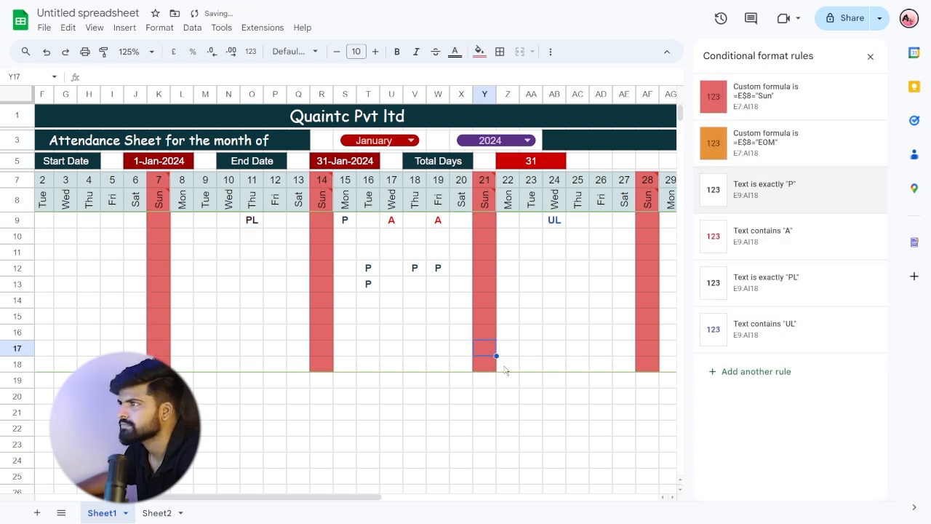
Close the conditional formatting rules and enter the absence mark "A" in cell N12, under 10 January
left_click(460, 336)
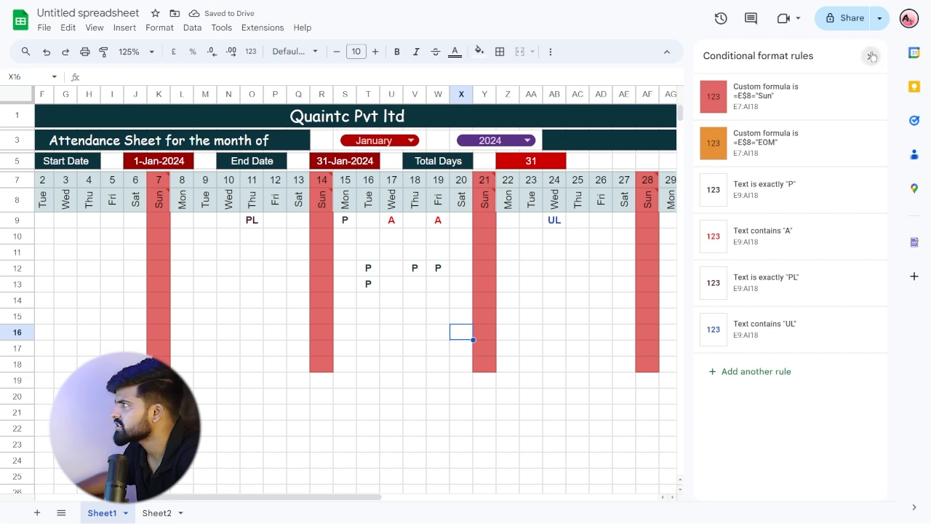
left_click(870, 56)
left_click(347, 284)
left_click(226, 265)
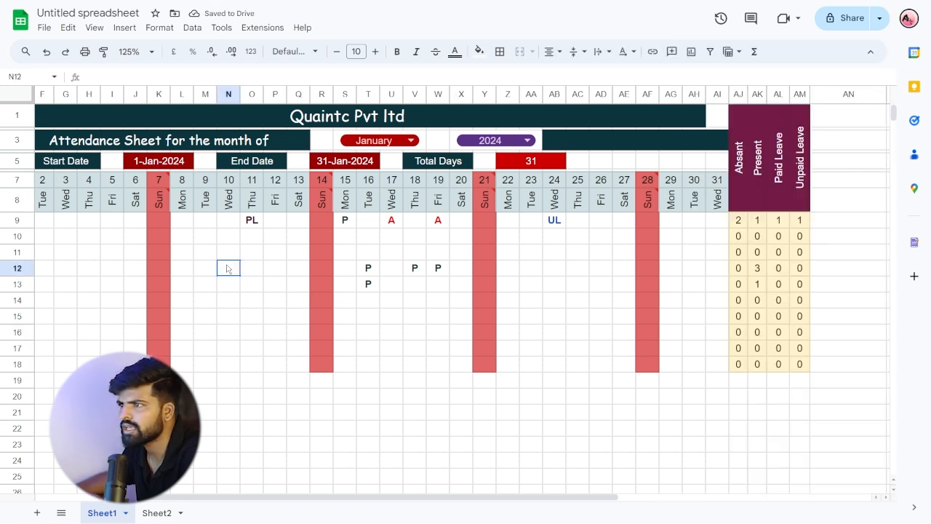
type("A")
key("Return")
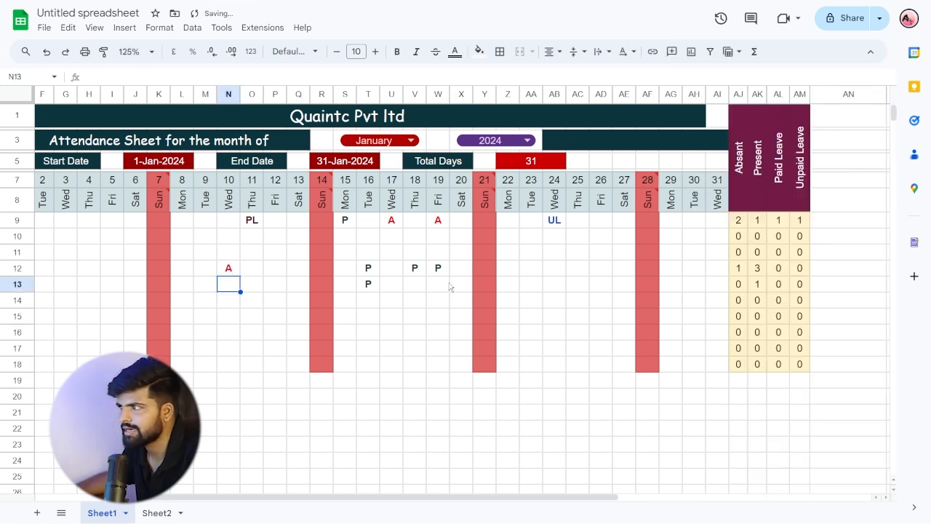
Enter the unpaid leave mark "UL" in cell AC12, under 25 January
left_click(586, 273)
double_click(580, 269)
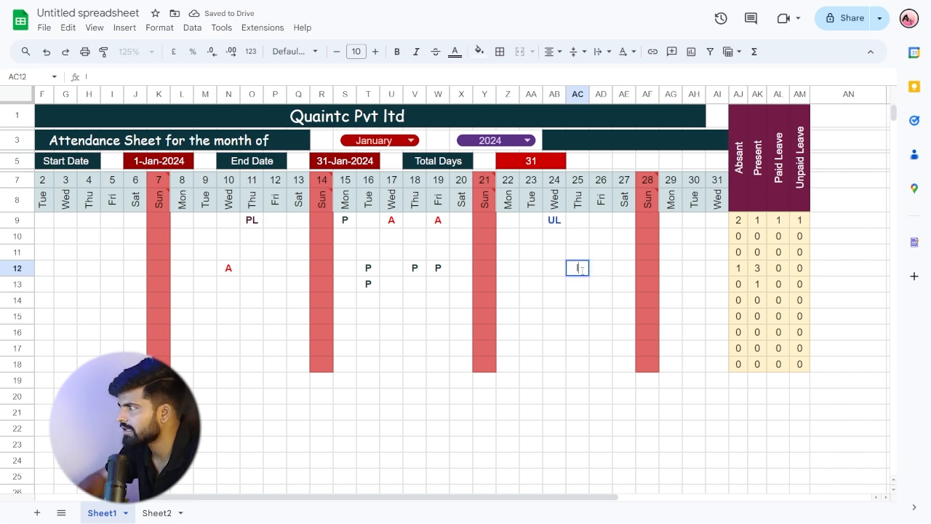
type("UL")
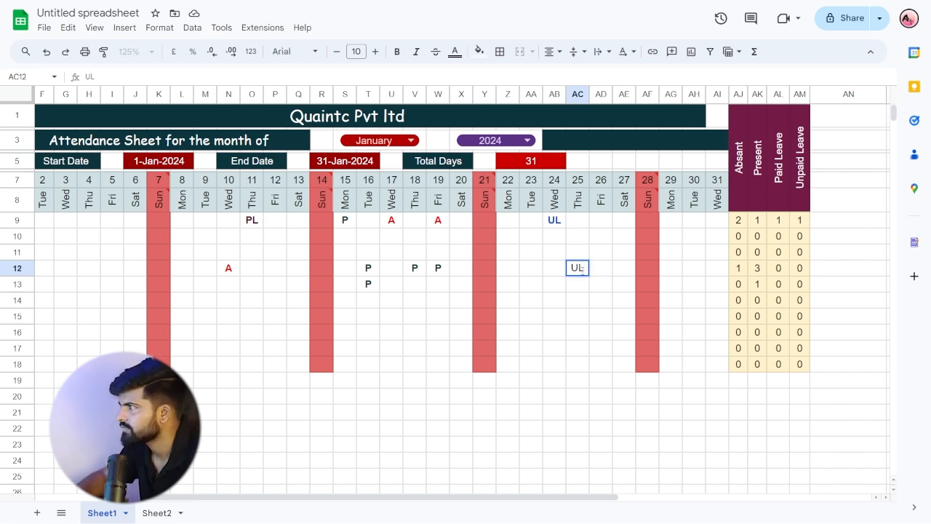
key("Return")
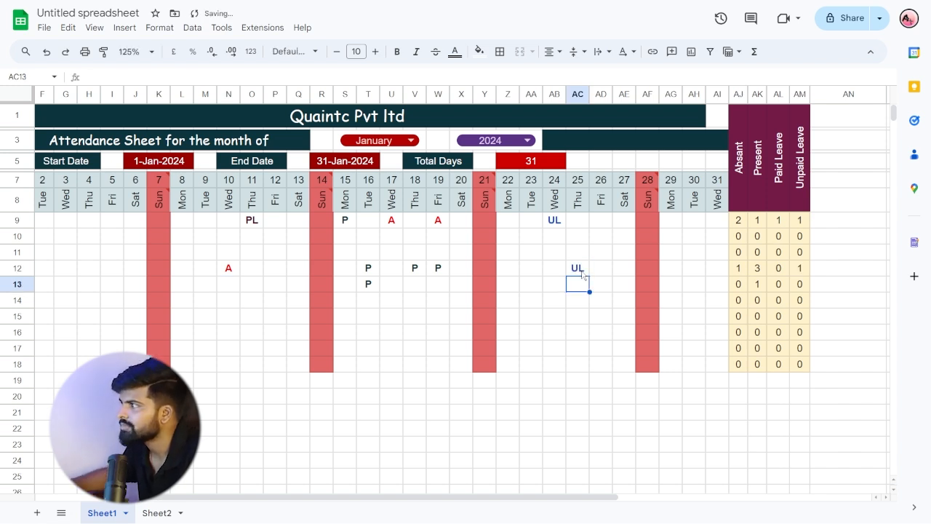
left_click(572, 255)
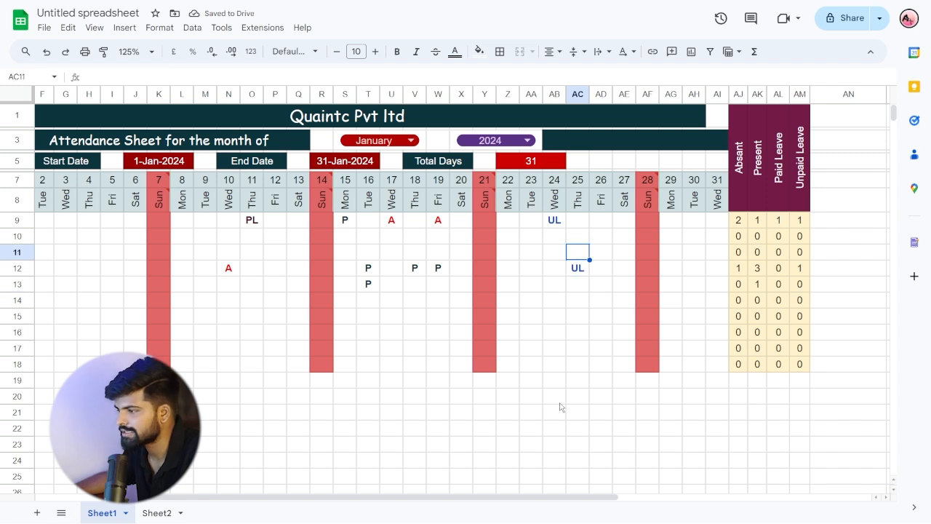
left_click_drag(471, 498, 321, 498)
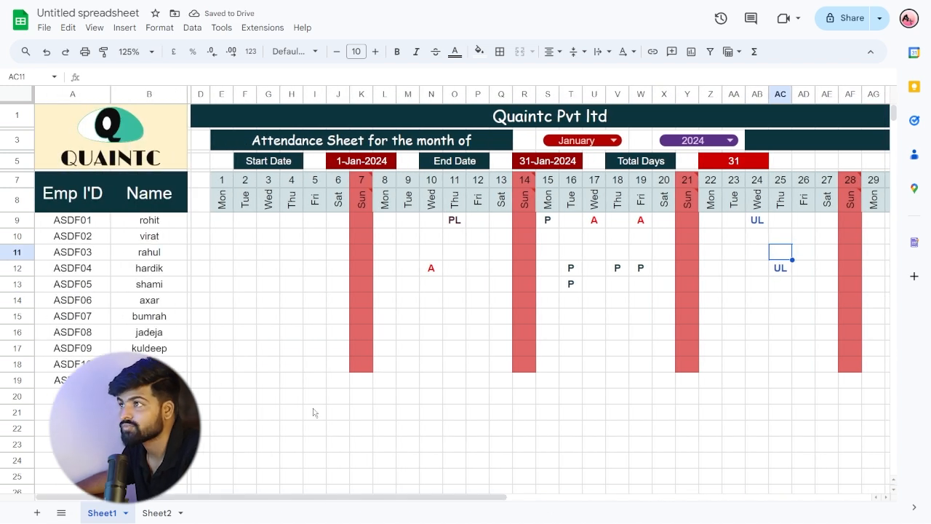